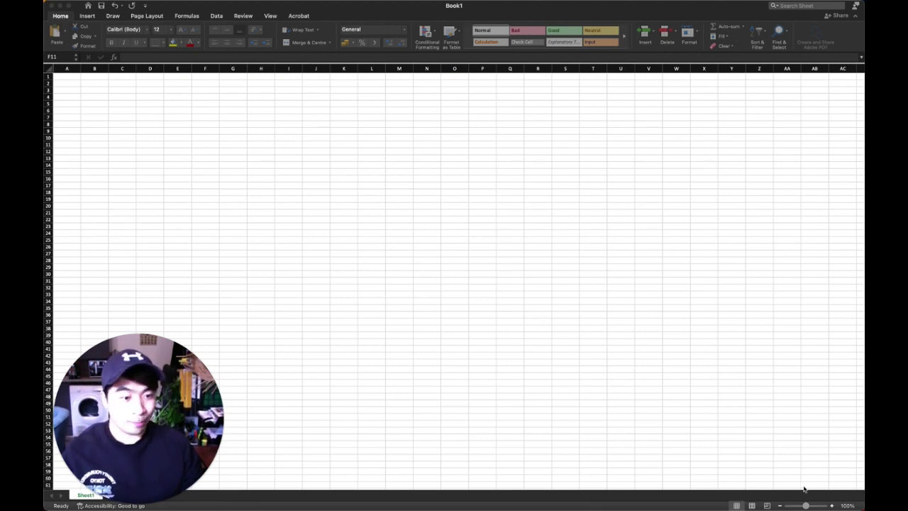
# Enlarge the worksheet view to 130% zoom.
pyautogui.click(832, 504)
pyautogui.click(832, 505)
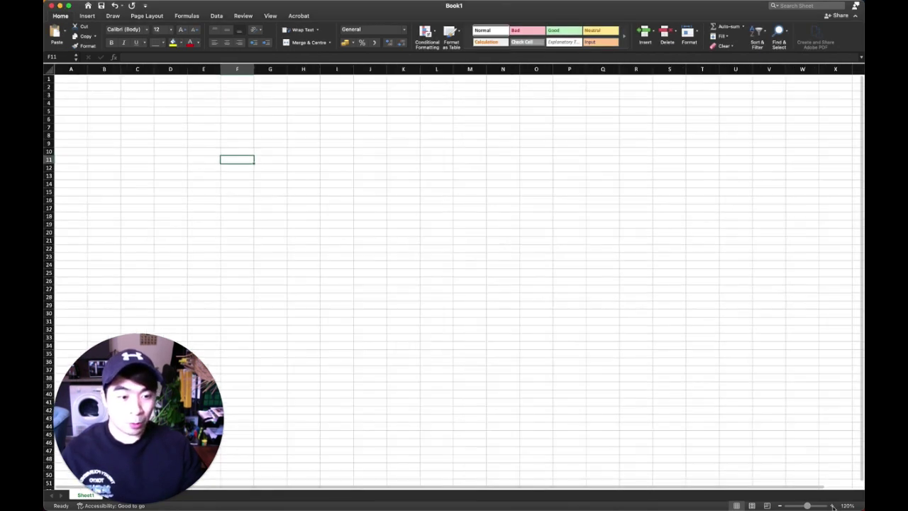
pyautogui.click(833, 505)
pyautogui.click(407, 179)
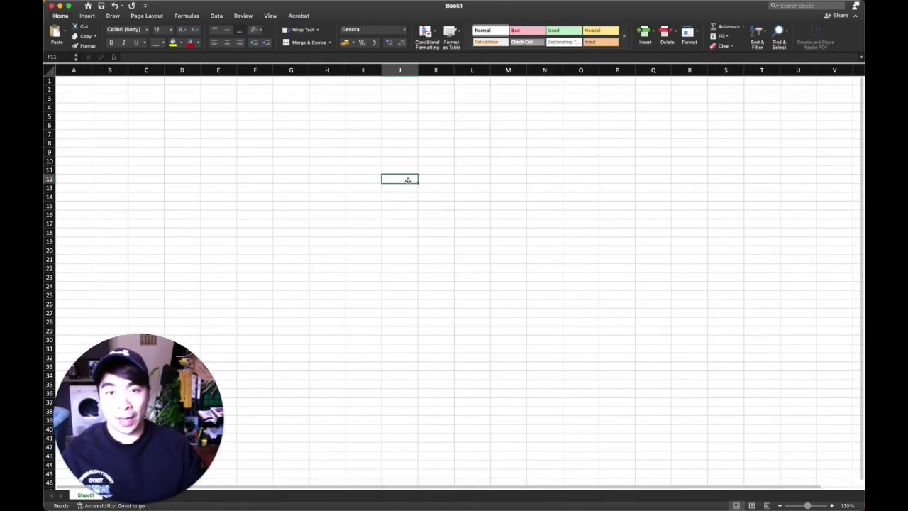
pyautogui.click(358, 152)
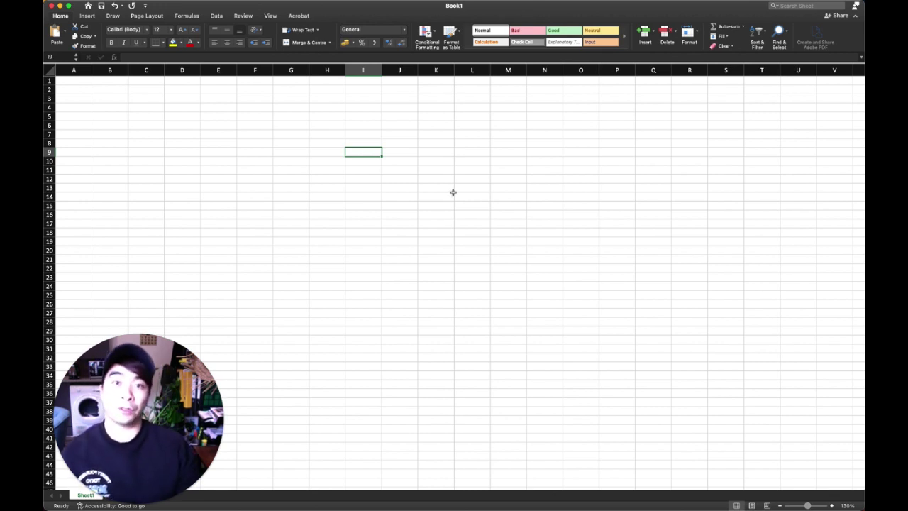
pyautogui.click(298, 135)
pyautogui.click(400, 124)
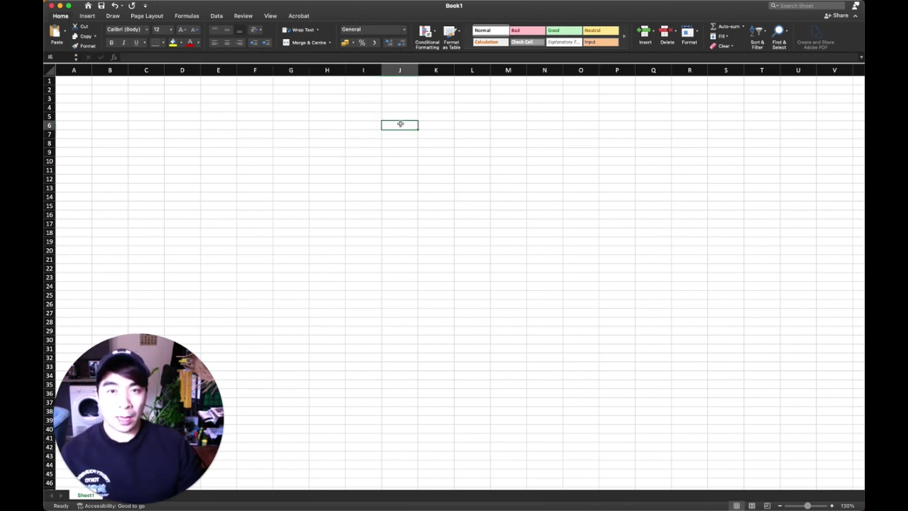
pyautogui.click(362, 91)
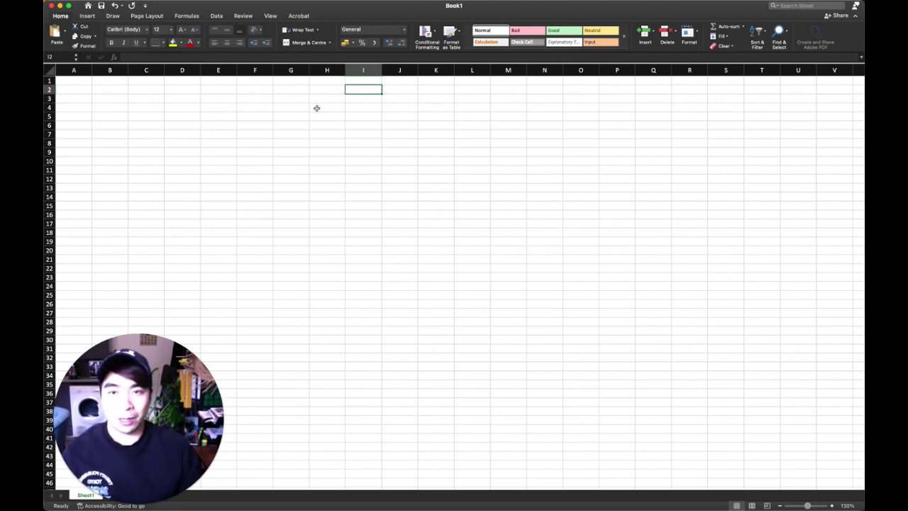
# Enter the title "BTL spreadsheet super stacker" in cell G4.
pyautogui.click(290, 105)
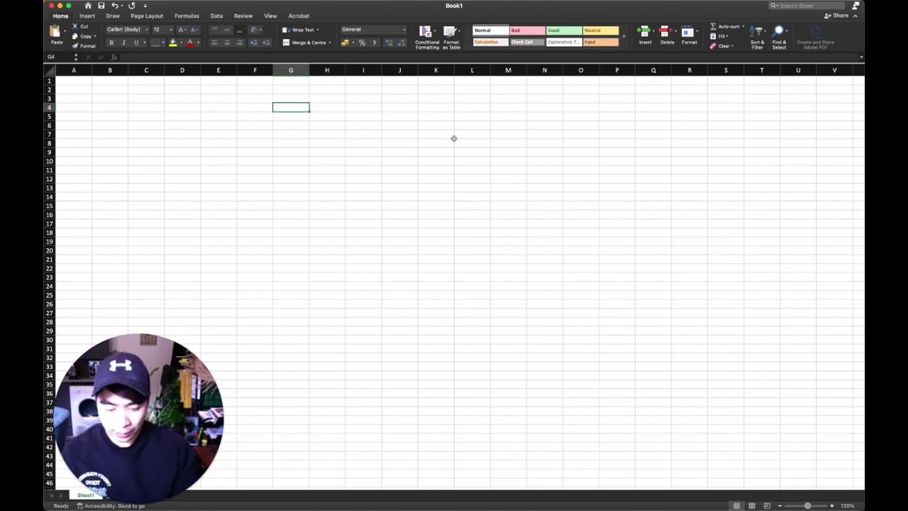
pyautogui.write('BTL')
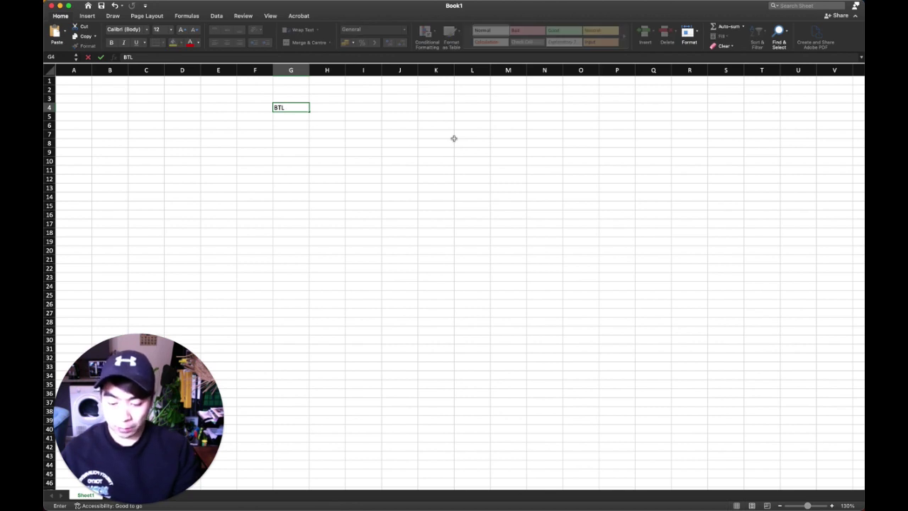
pyautogui.write(' spreads')
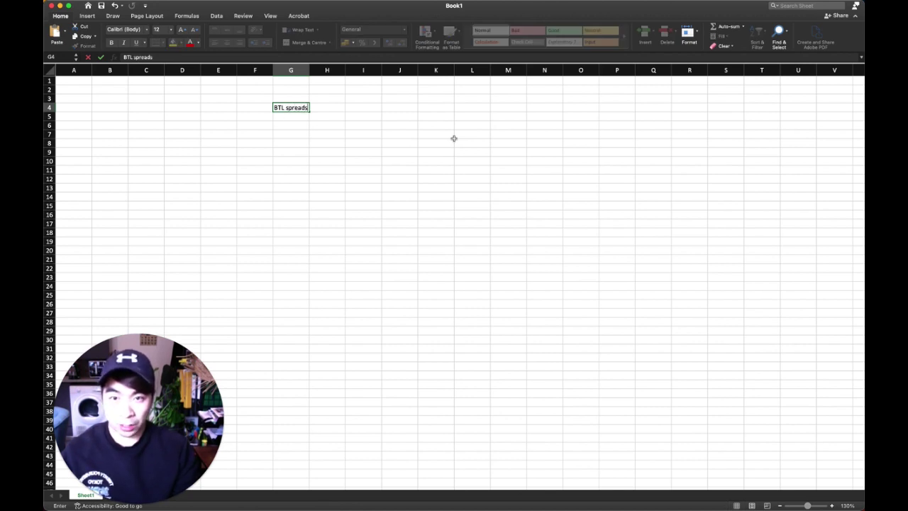
pyautogui.write('heet super s')
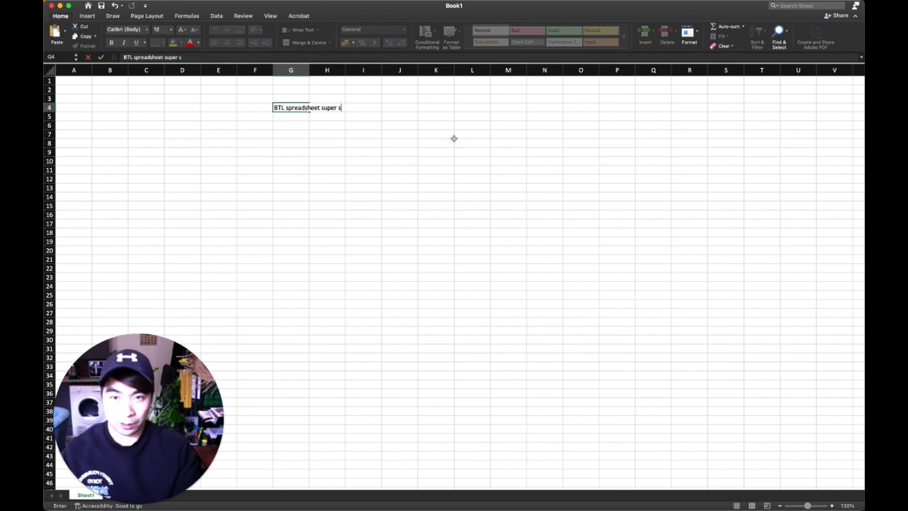
pyautogui.write('tacker')
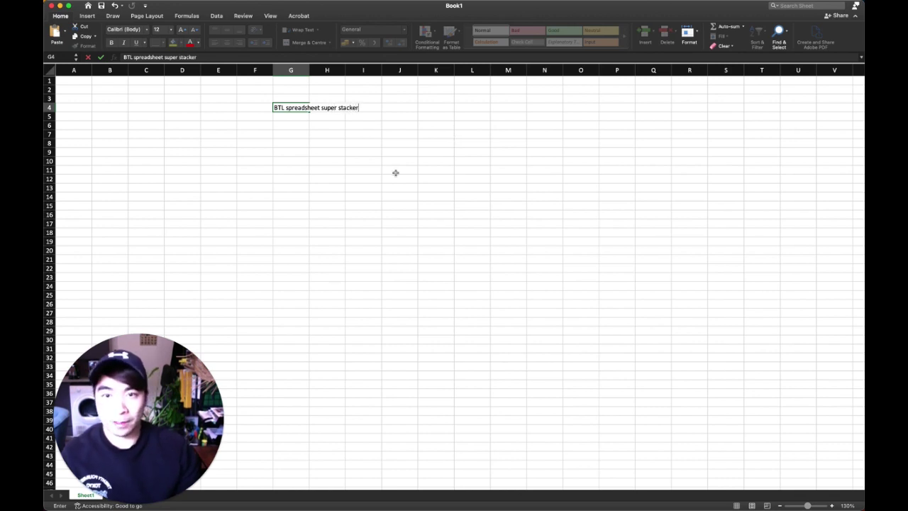
pyautogui.click(397, 177)
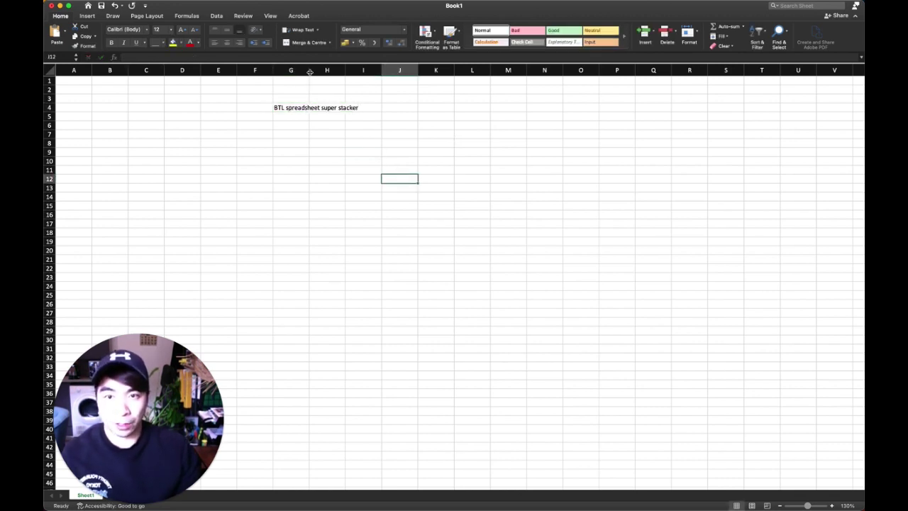
# Widen column G so that it holds the full sheet title with a little room to spare.
pyautogui.moveTo(310, 72); pyautogui.dragTo(419, 71)
pyautogui.click(386, 196)
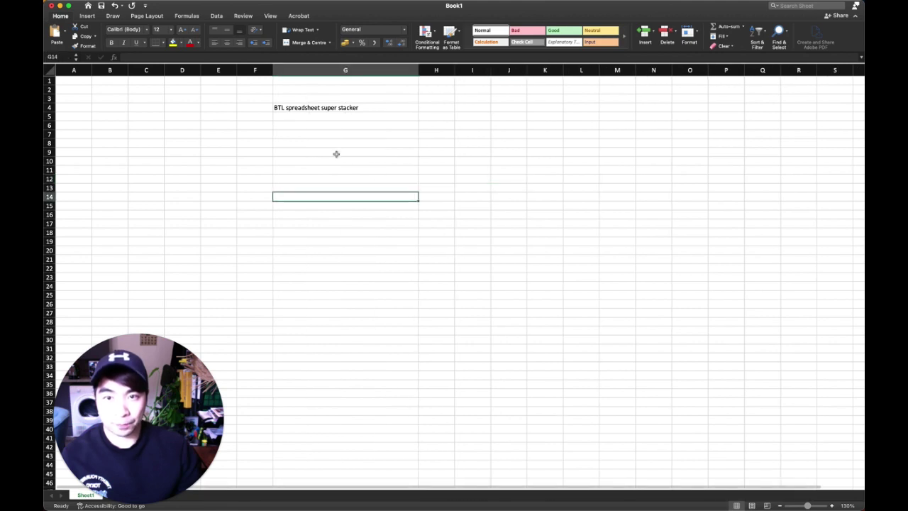
pyautogui.click(327, 143)
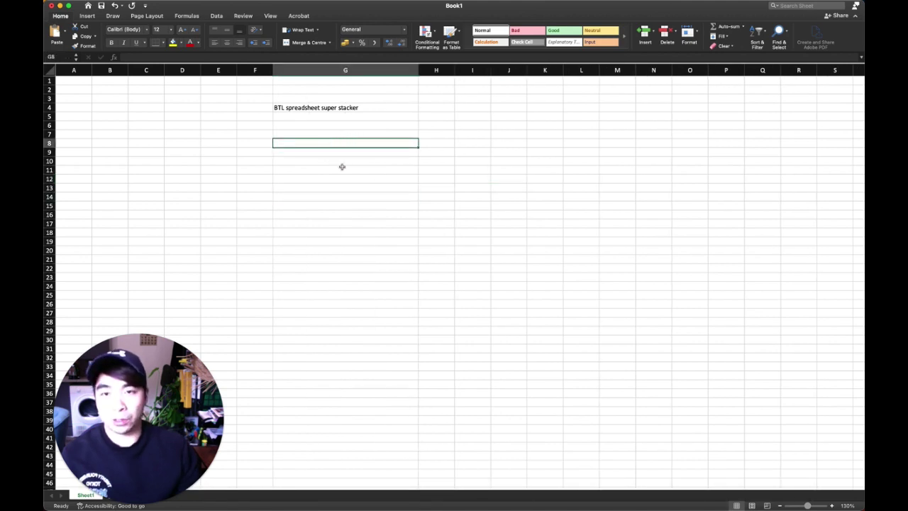
pyautogui.moveTo(418, 74); pyautogui.dragTo(369, 76)
pyautogui.click(423, 204)
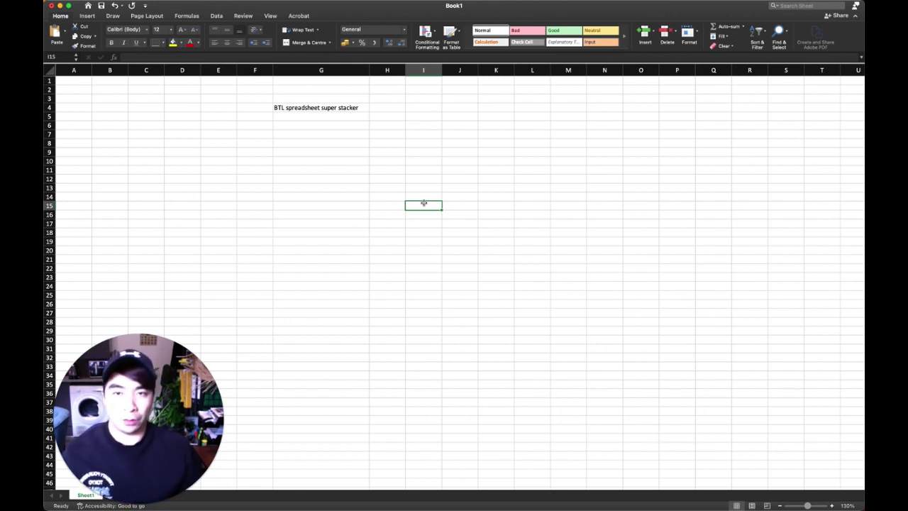
# Apply all borders to the range G6:J22 to form a table grid below the title.
pyautogui.click(310, 125)
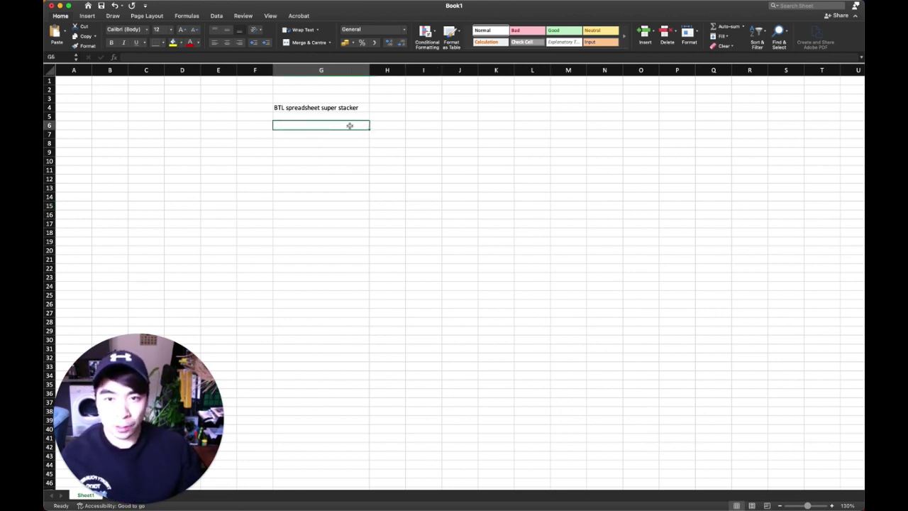
pyautogui.moveTo(350, 125); pyautogui.dragTo(452, 269)
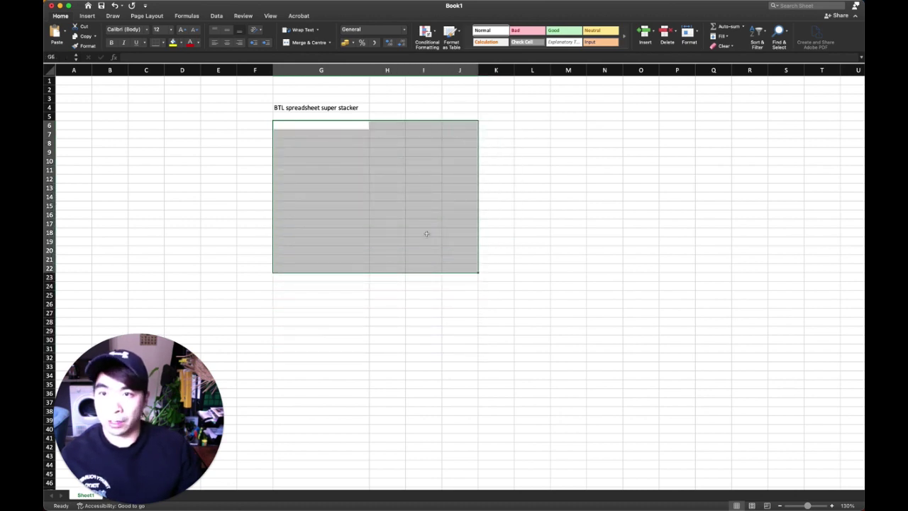
pyautogui.click(164, 43)
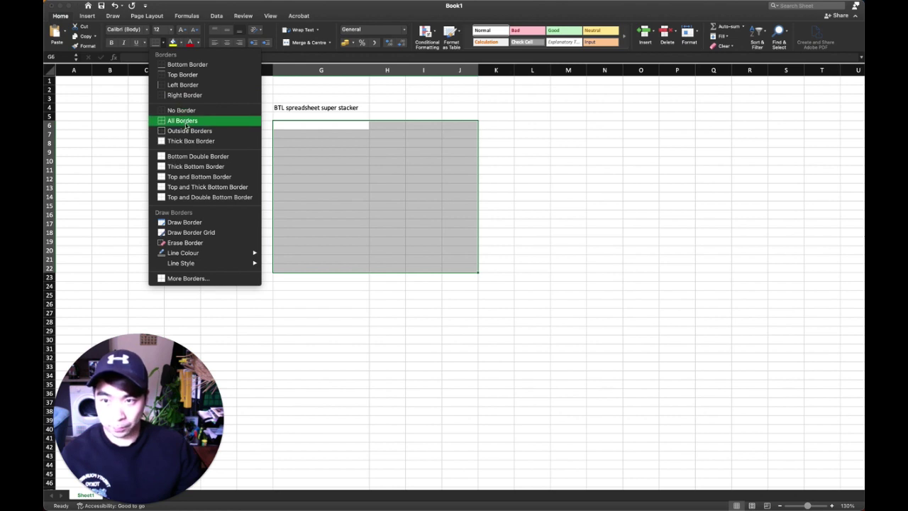
pyautogui.click(187, 122)
pyautogui.click(395, 199)
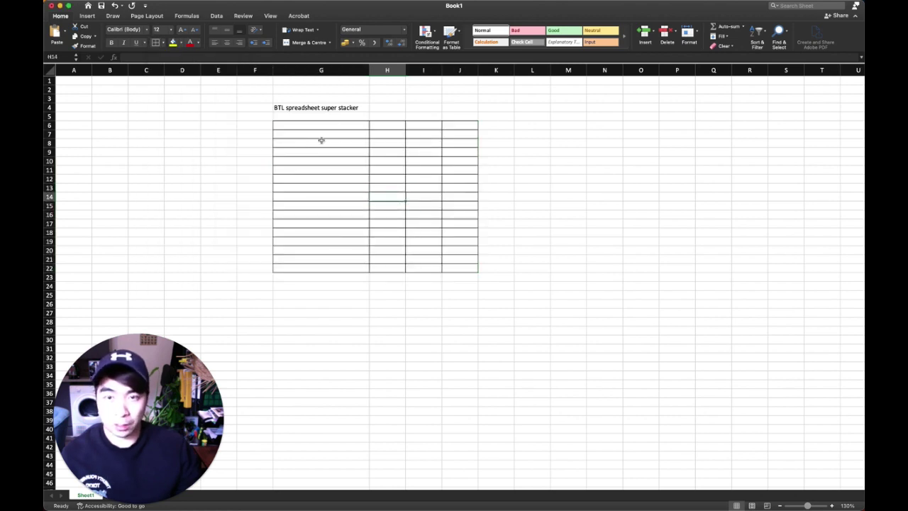
# Fill the table's header row, G6:J6, with light grey.
pyautogui.click(343, 126)
pyautogui.moveTo(337, 126); pyautogui.dragTo(460, 126)
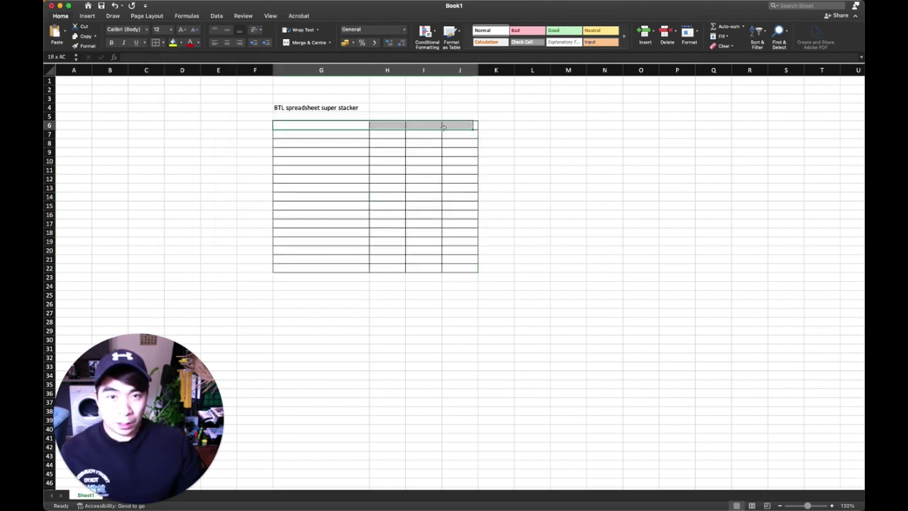
pyautogui.click(180, 44)
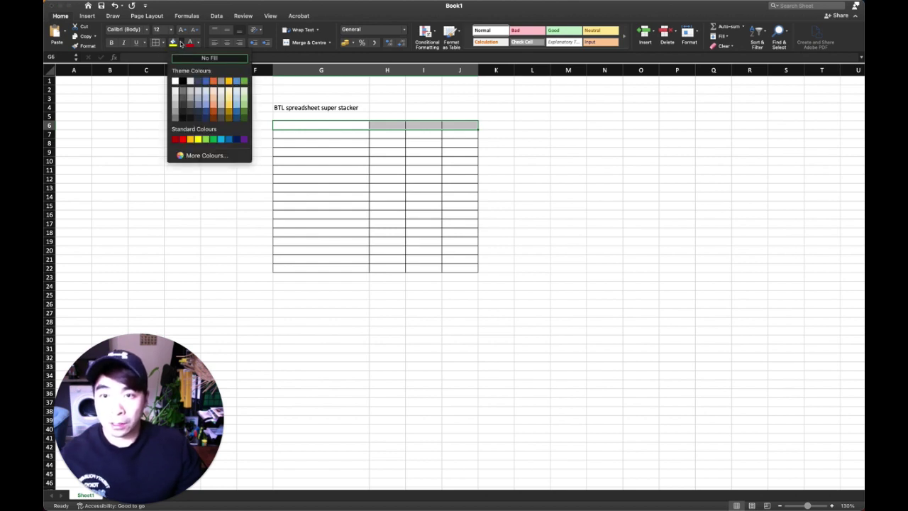
pyautogui.click(222, 92)
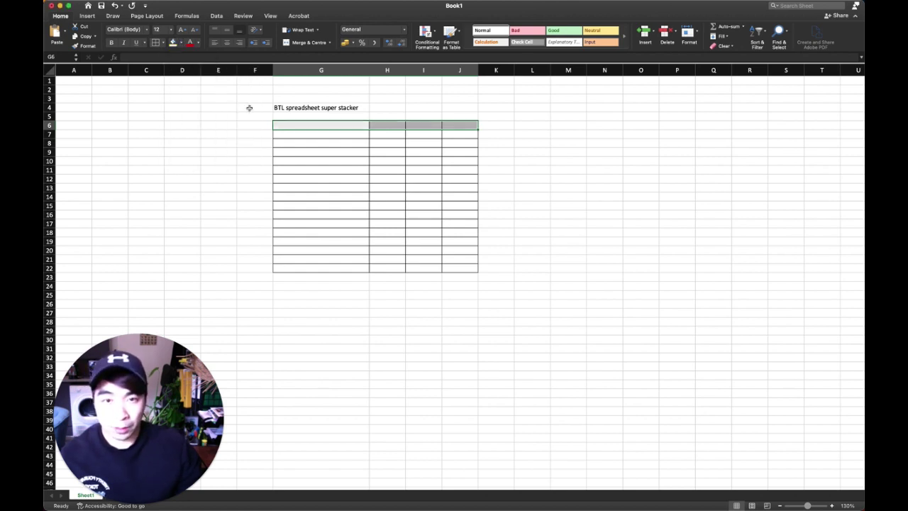
pyautogui.click(424, 195)
# Enter the column header "title" in G6 and the row label "Purchase price" in G8.
pyautogui.click(352, 129)
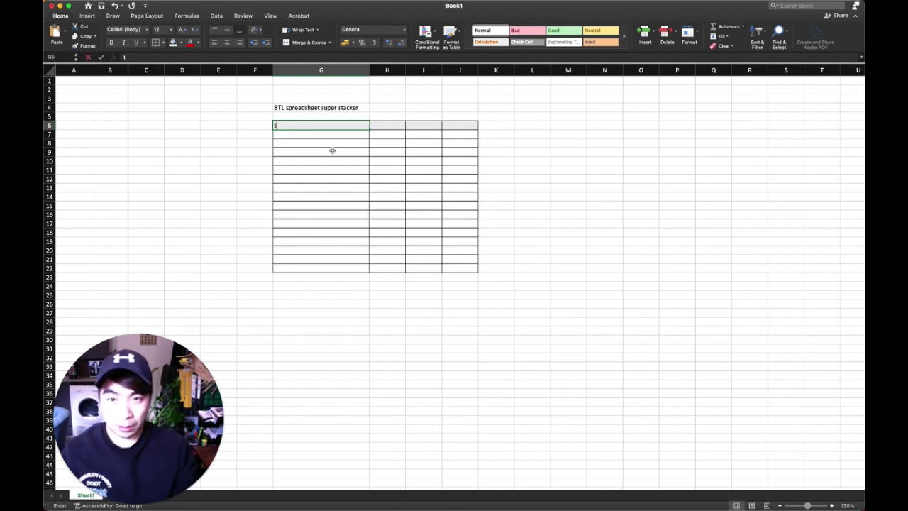
pyautogui.write('title')
pyautogui.press('Return')
pyautogui.press('Return')
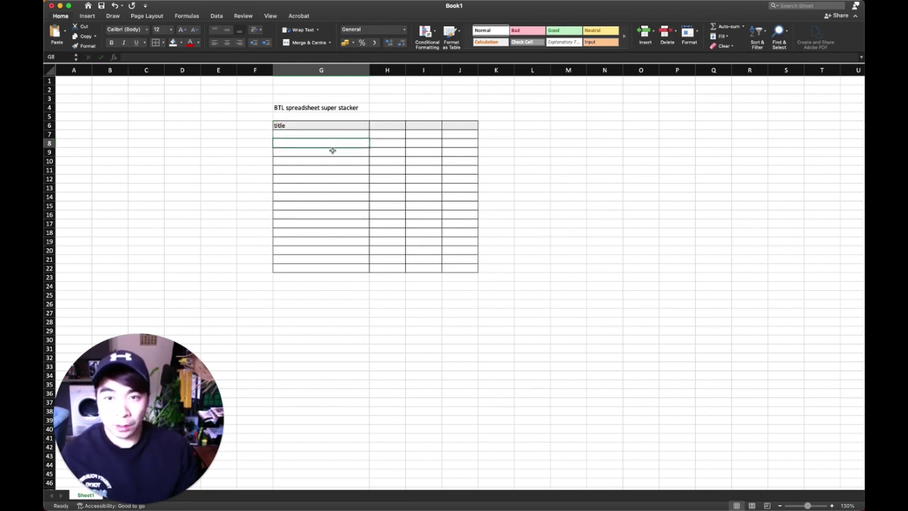
pyautogui.write('Purchase price')
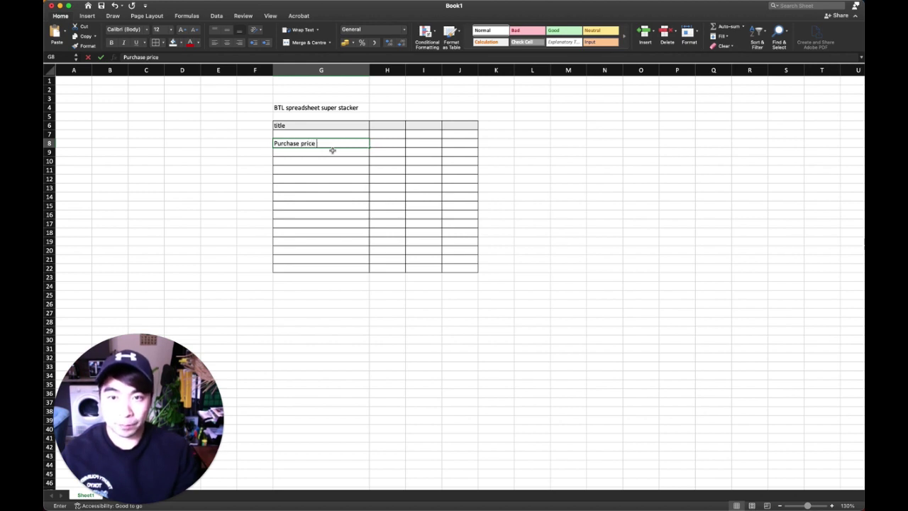
pyautogui.press('Tab')
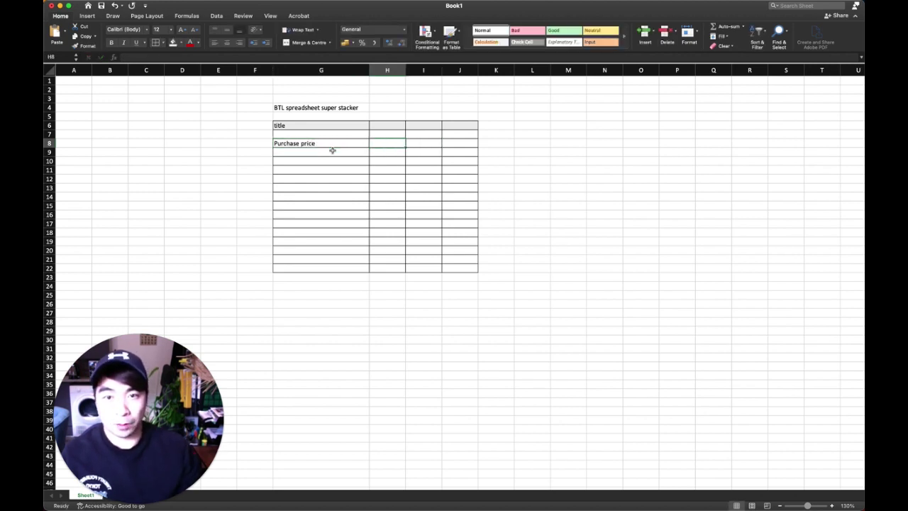
# Widen column H to nearly the width of column G and apply the Accounting number format to the whole column.
pyautogui.click(392, 125)
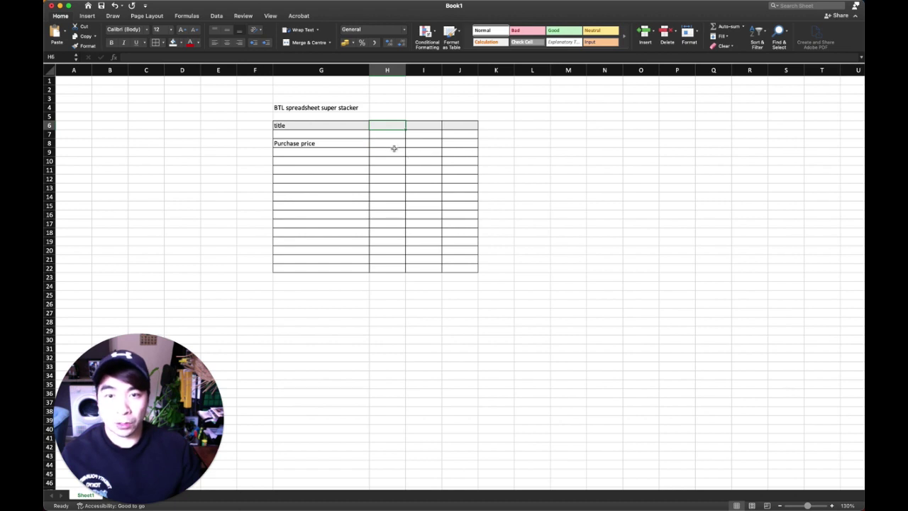
pyautogui.click(393, 144)
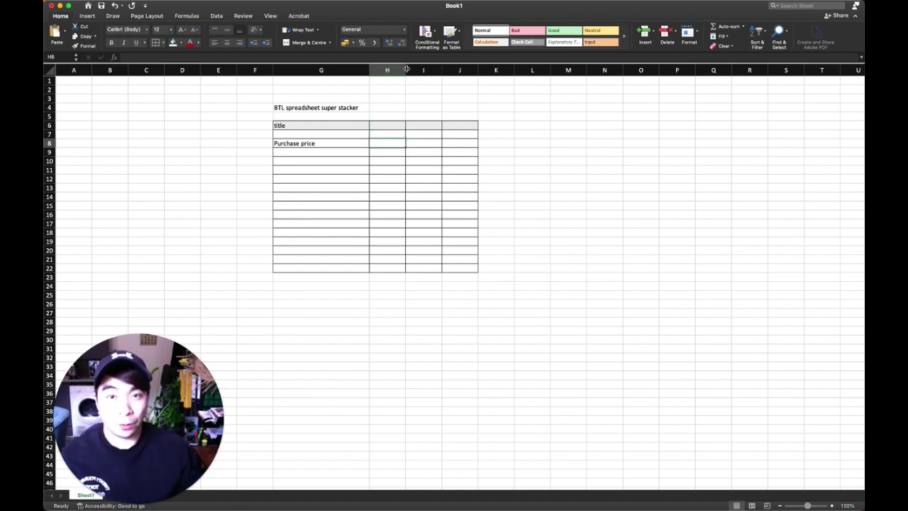
pyautogui.moveTo(405, 70); pyautogui.dragTo(460, 70)
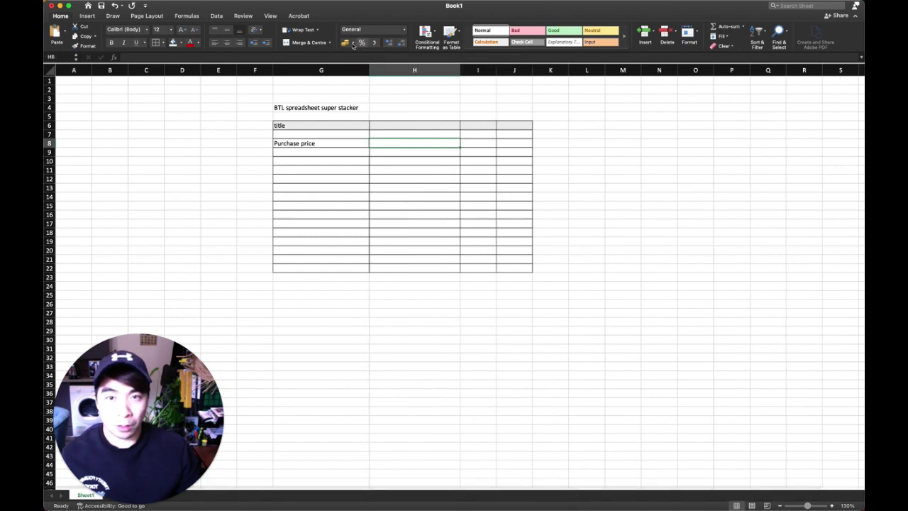
pyautogui.click(398, 68)
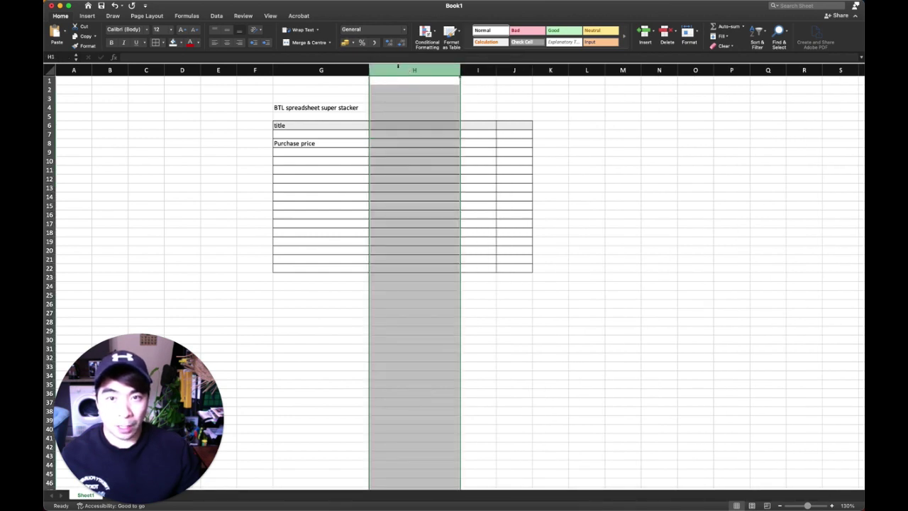
pyautogui.click(344, 43)
pyautogui.click(429, 169)
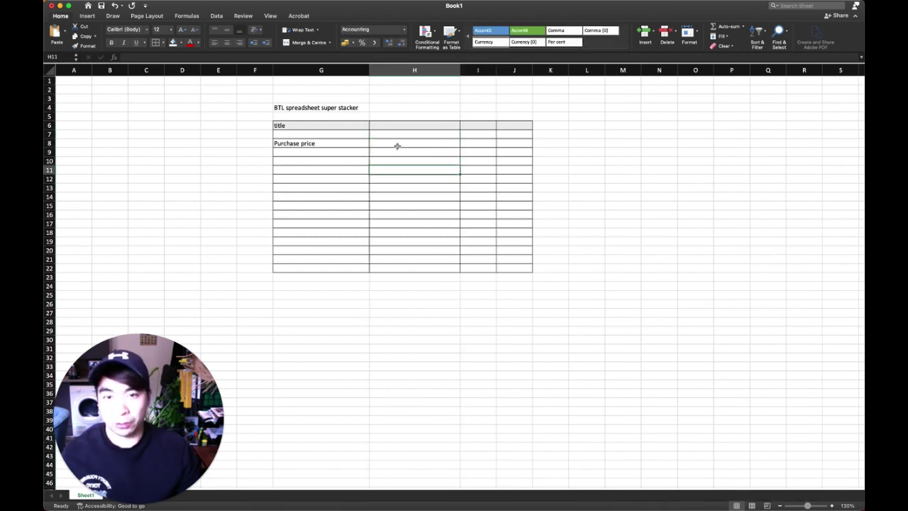
# Enter the column header "input" in H6 and the purchase price 60000 in H8.
pyautogui.click(397, 144)
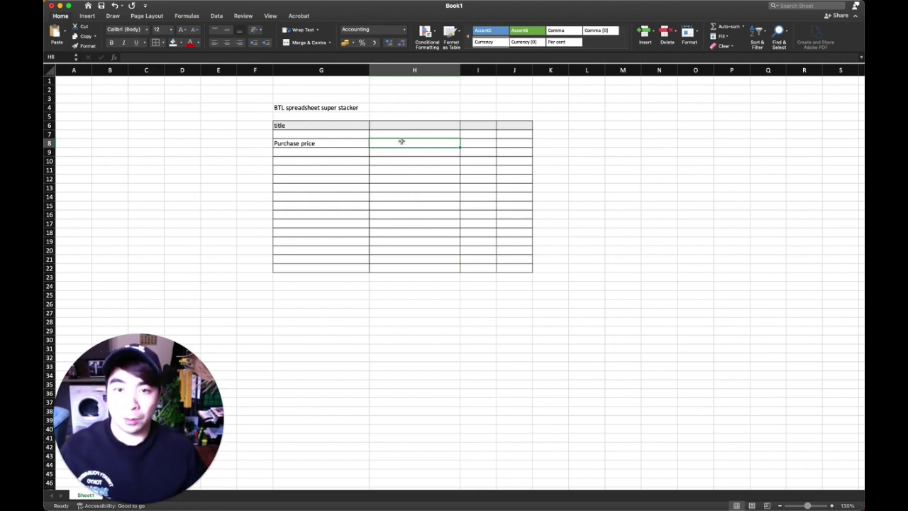
pyautogui.click(390, 128)
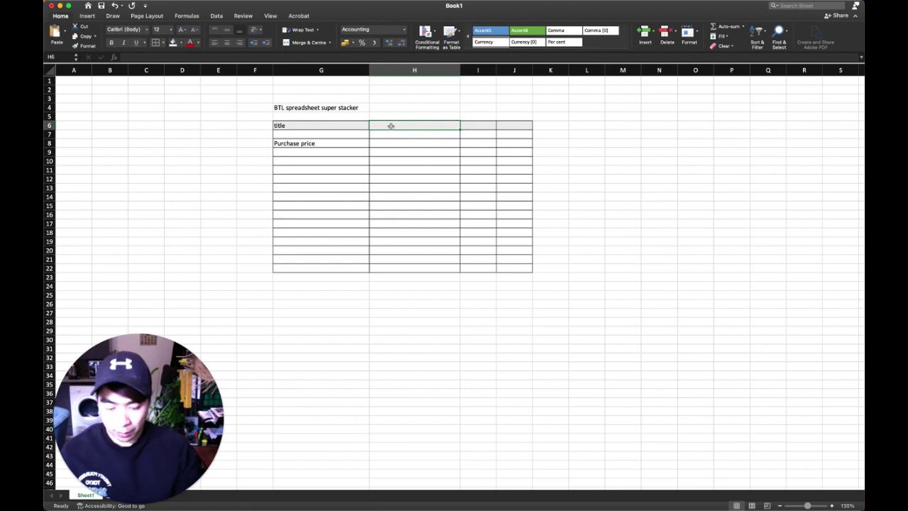
pyautogui.write('input')
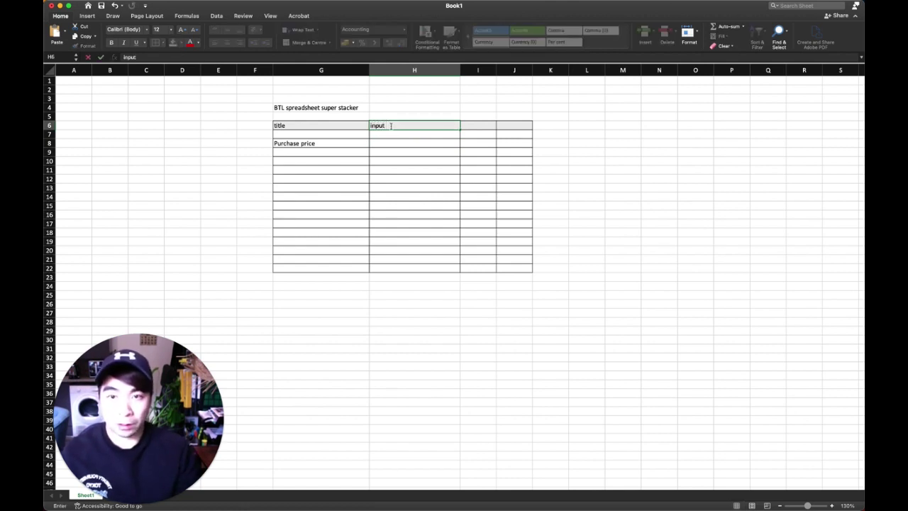
pyautogui.press('Return')
pyautogui.press('Return')
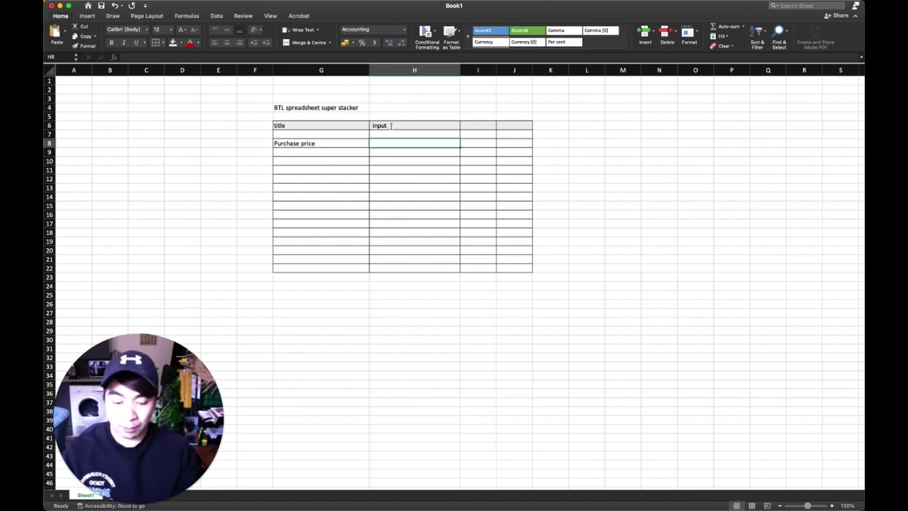
pyautogui.write('60,000')
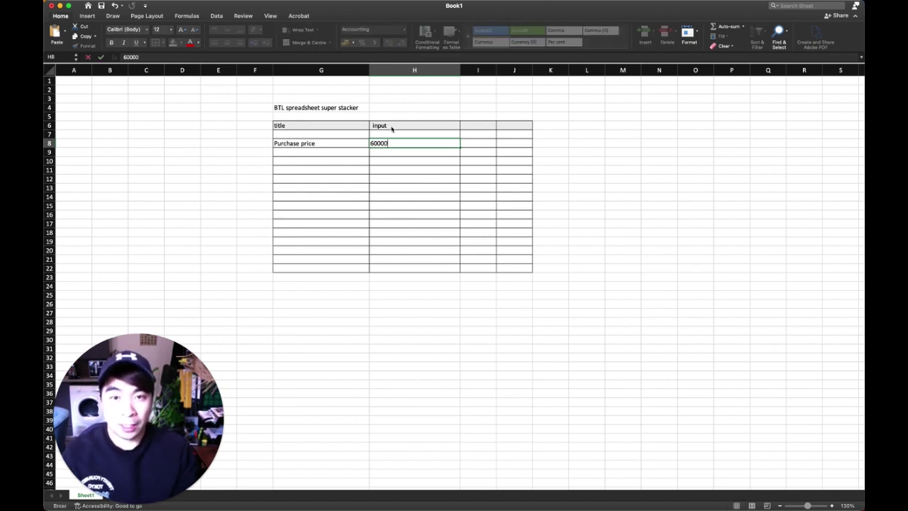
pyautogui.press('Return')
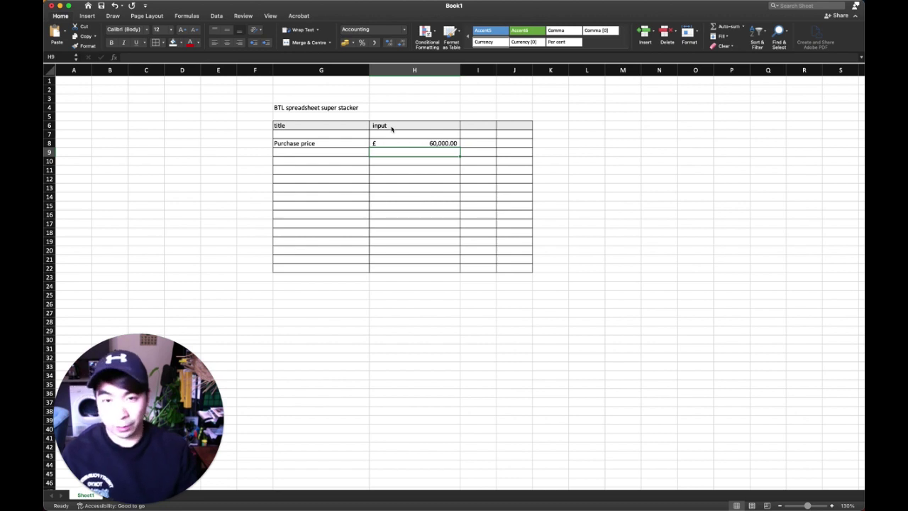
# Add a "solicitors fees" row in G9 with the amount 1200 in H9.
pyautogui.press('Left')
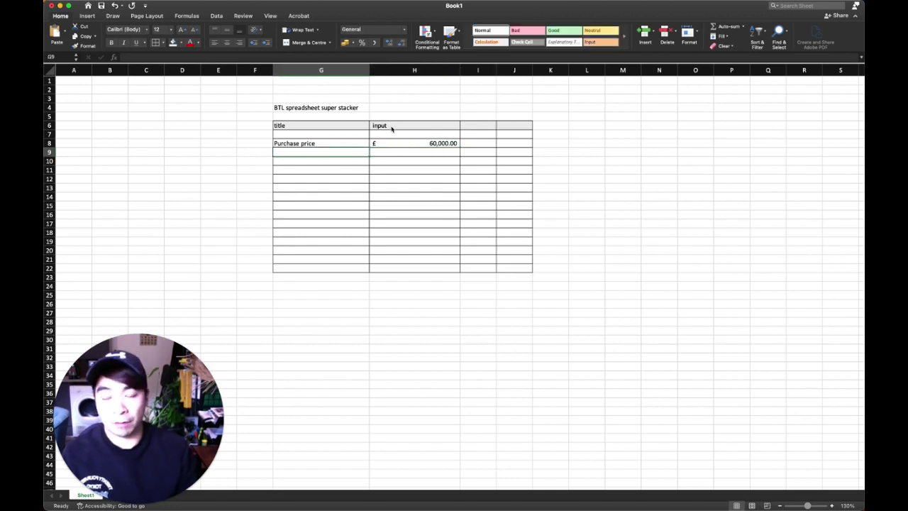
pyautogui.press('Down')
pyautogui.press('Up')
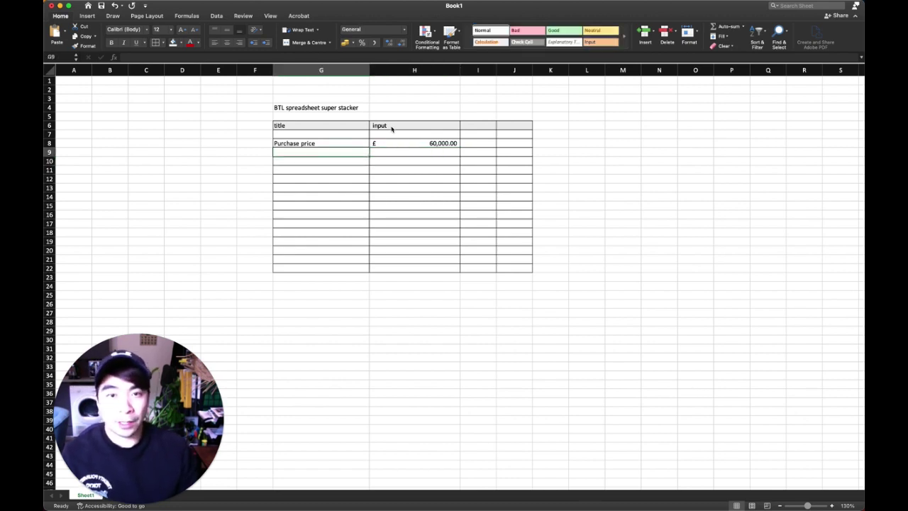
pyautogui.press('Down')
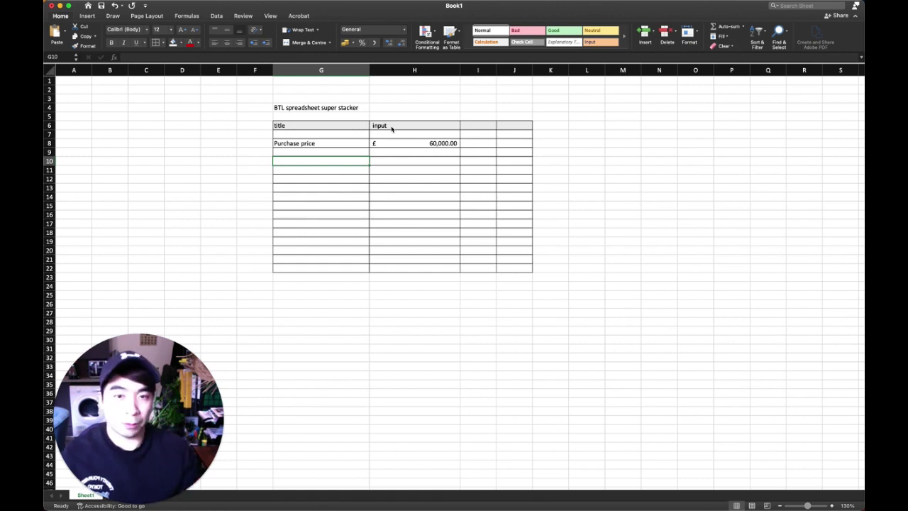
pyautogui.press('Up')
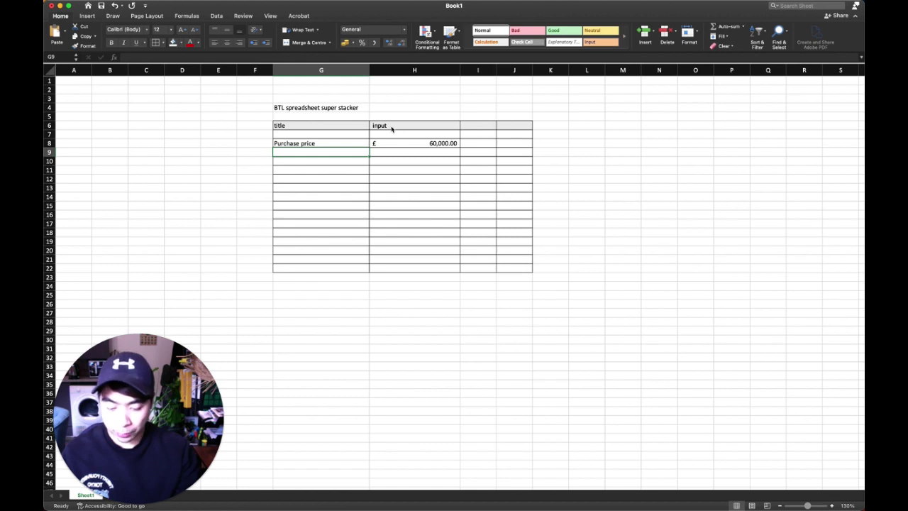
pyautogui.write('solicitor')
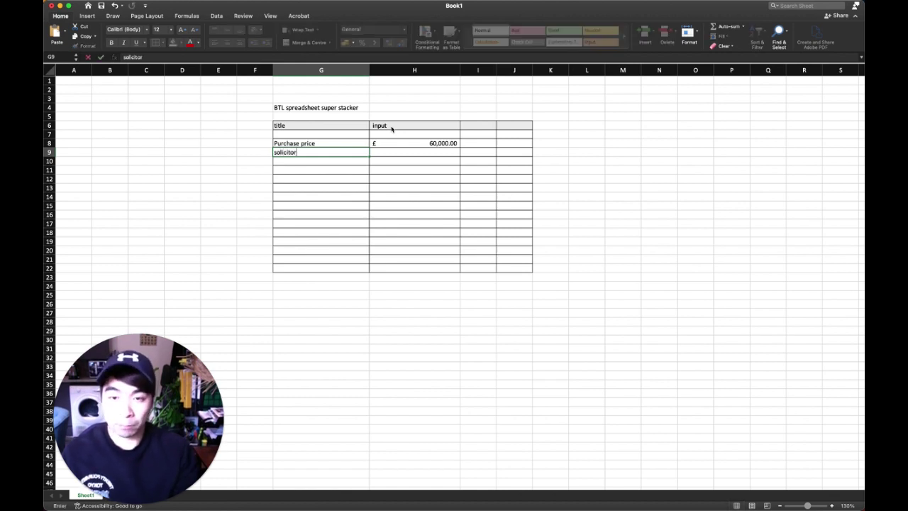
pyautogui.write('s fees')
pyautogui.press('Return')
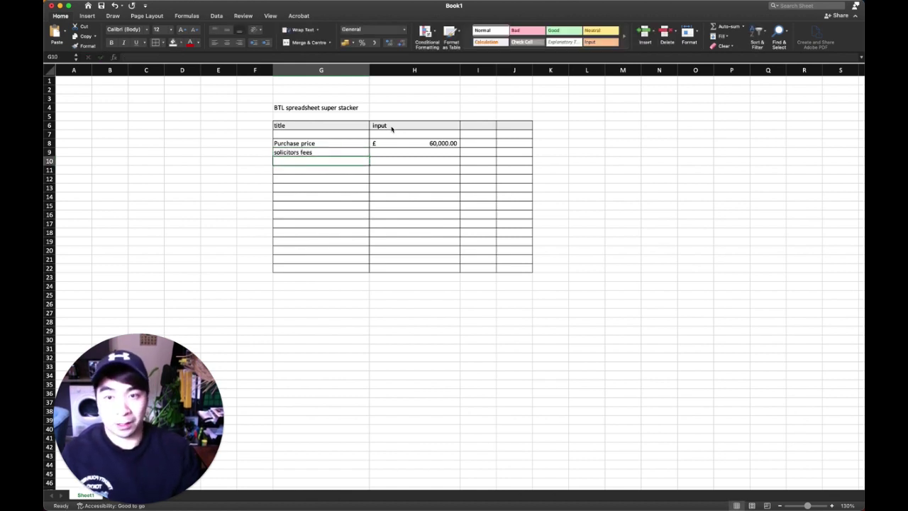
pyautogui.press('Up')
pyautogui.press('Right')
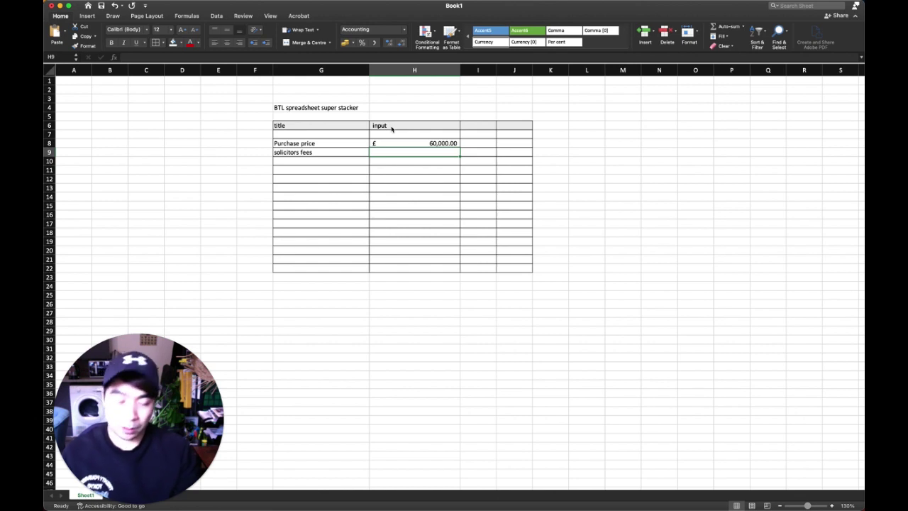
pyautogui.write('1200')
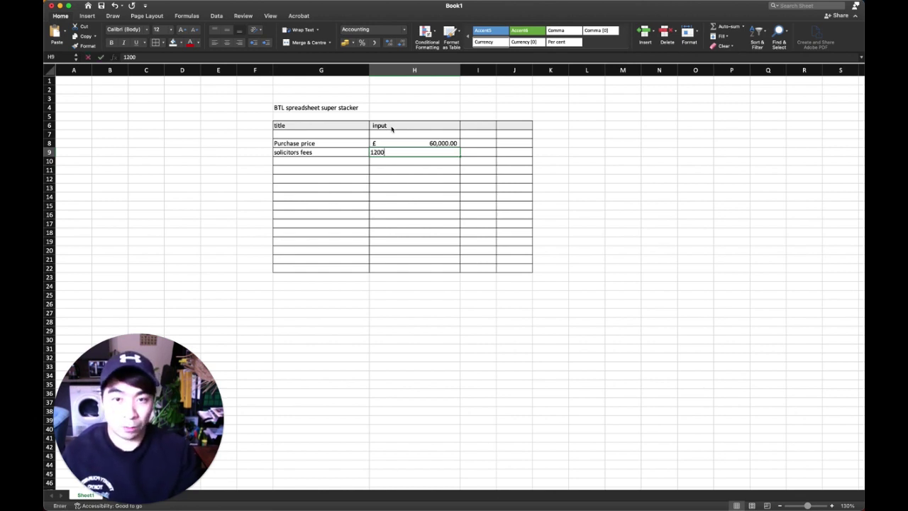
pyautogui.press('Return')
# Add a "broker fees" row in G10 with the amount 600 in H10.
pyautogui.press('Left')
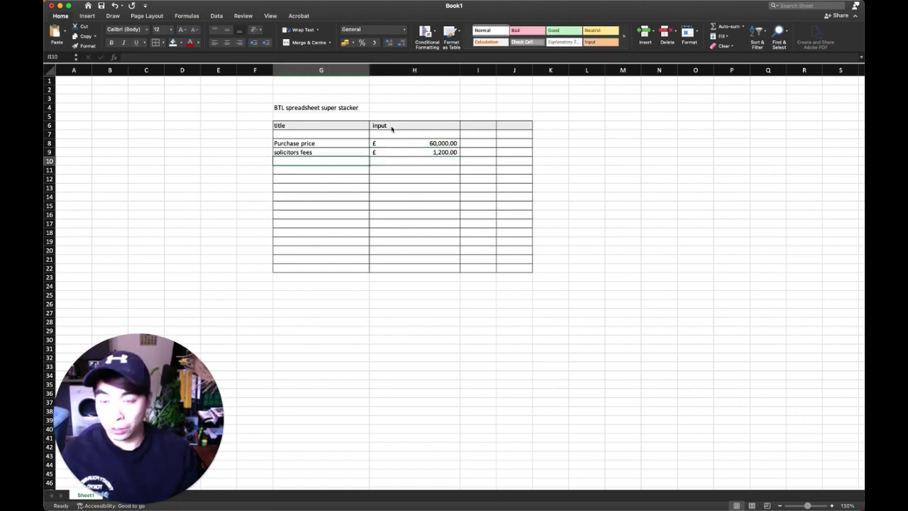
pyautogui.write('broker fees')
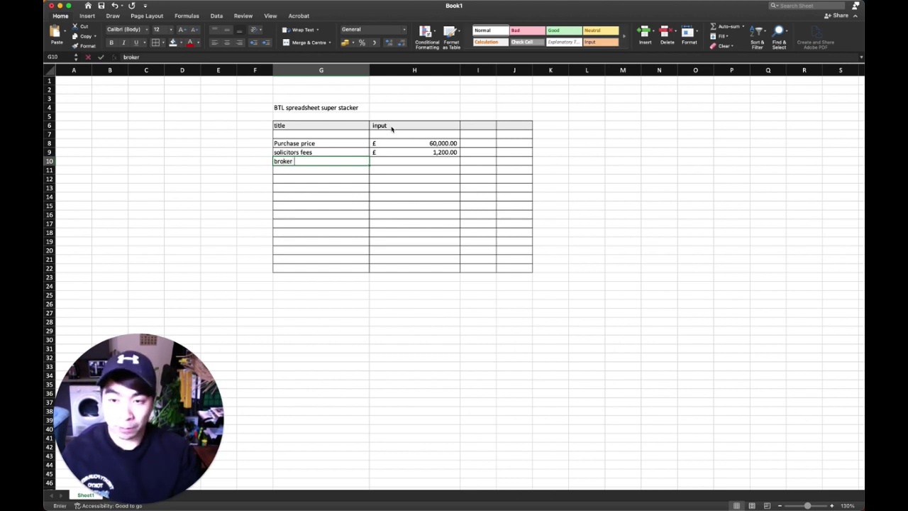
pyautogui.press('Return')
pyautogui.press('Up')
pyautogui.press('Right')
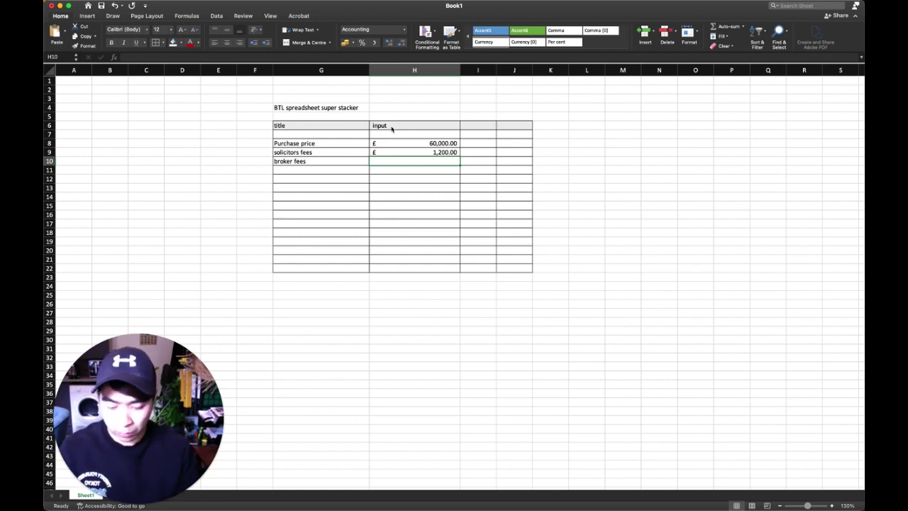
pyautogui.write('600')
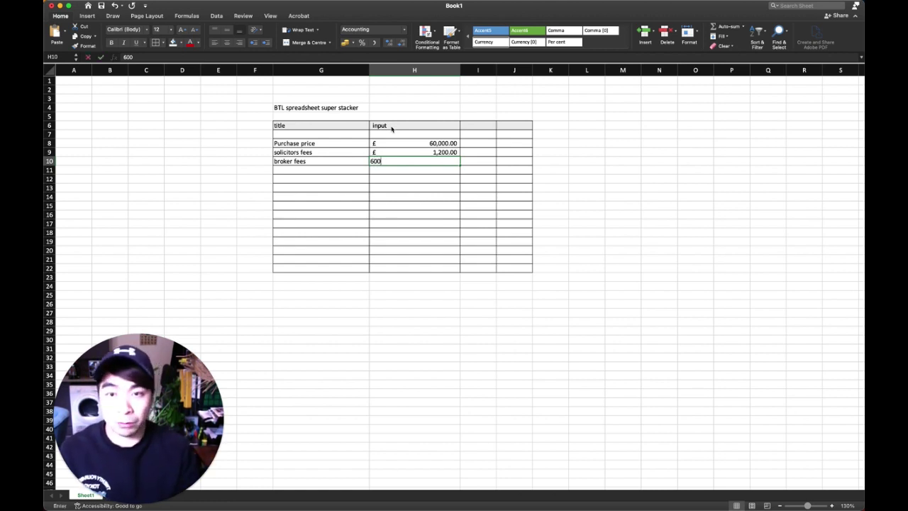
pyautogui.press('Return')
# Enter the row label "stamp duty" in G11, correcting the misspelled second word.
pyautogui.press('Left')
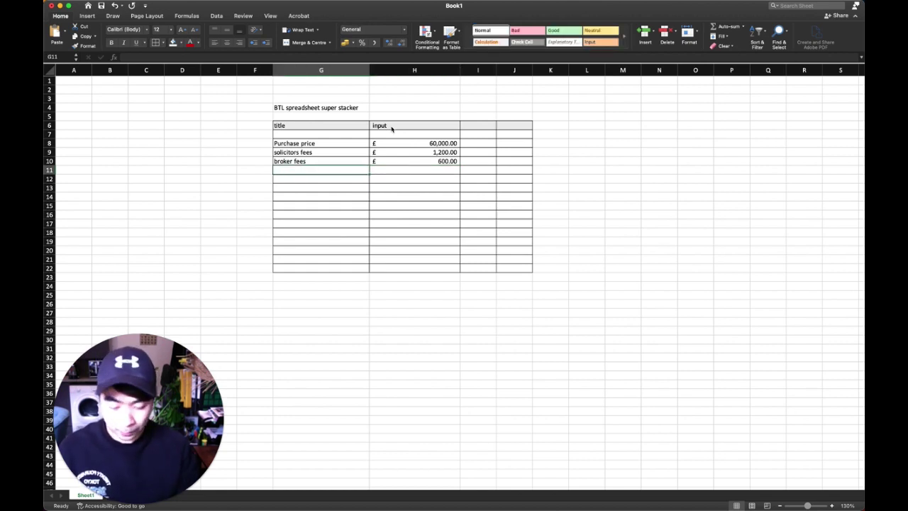
pyautogui.write('sta')
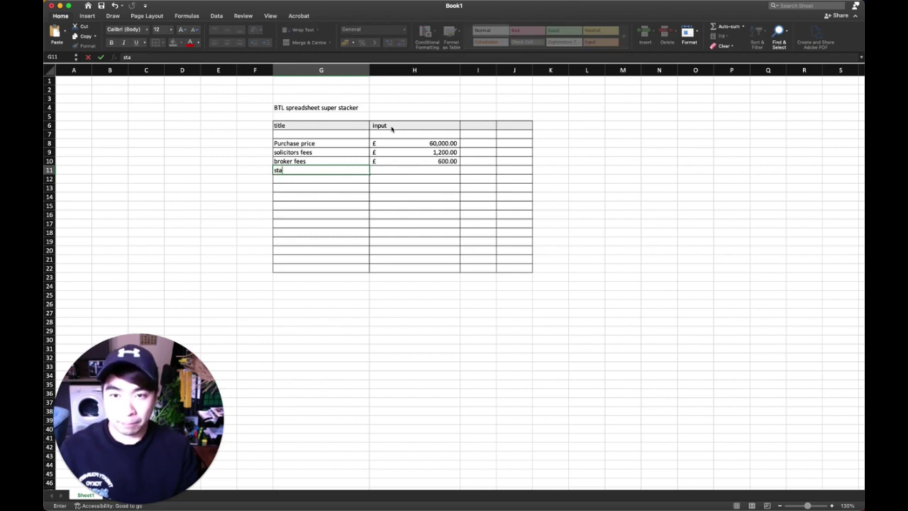
pyautogui.write('mp duty')
pyautogui.press('Return')
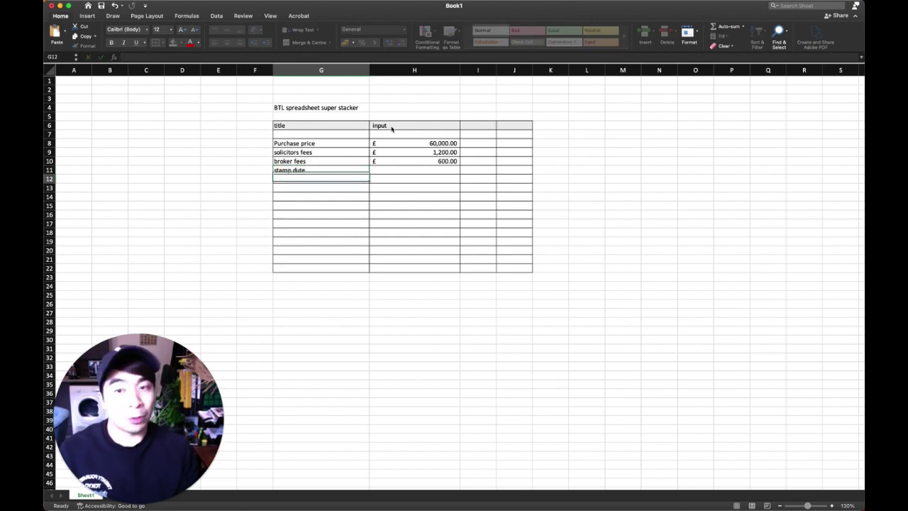
pyautogui.press('Up')
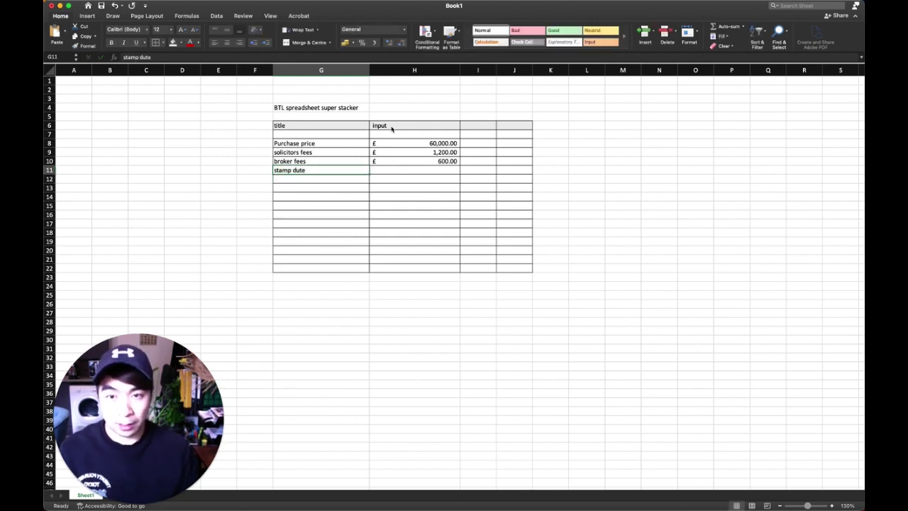
pyautogui.doubleClick(312, 169)
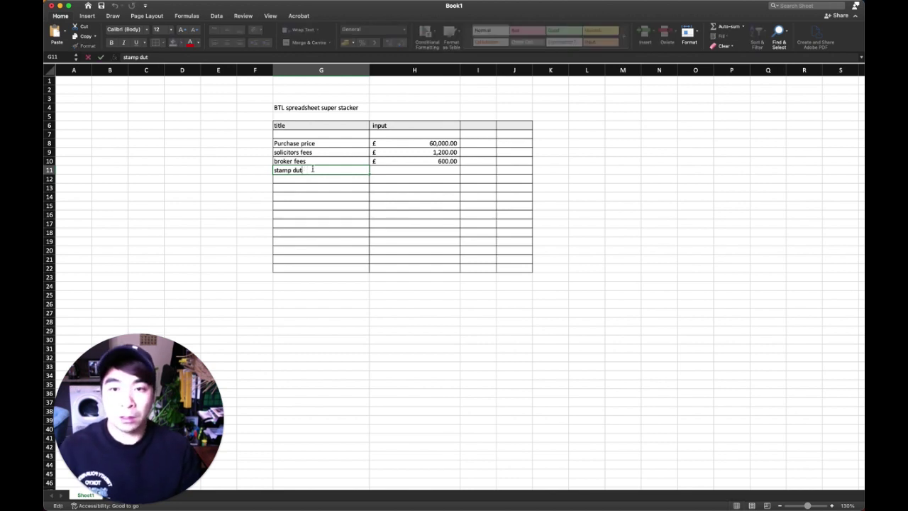
pyautogui.write('y')
pyautogui.press('Tab')
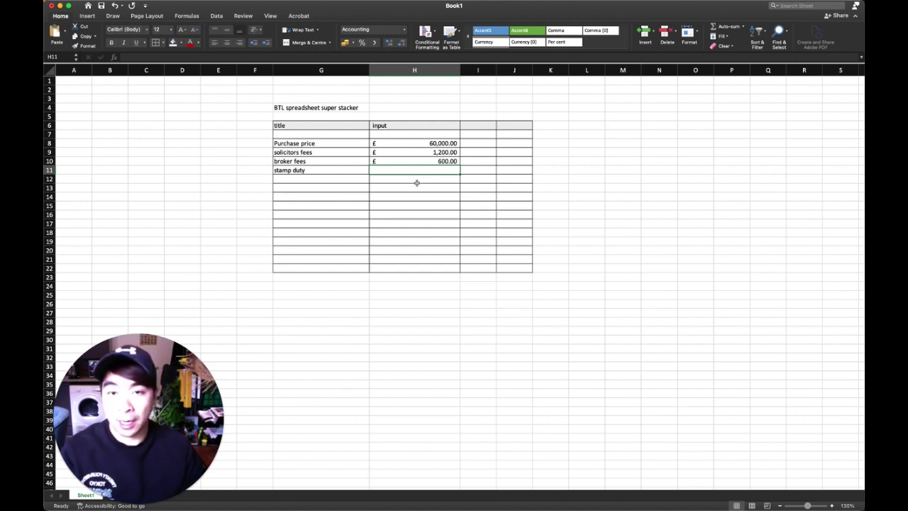
# Calculate the stamp duty in H11 as 3% of the purchase price with the formula =H8*3%.
pyautogui.write('=')
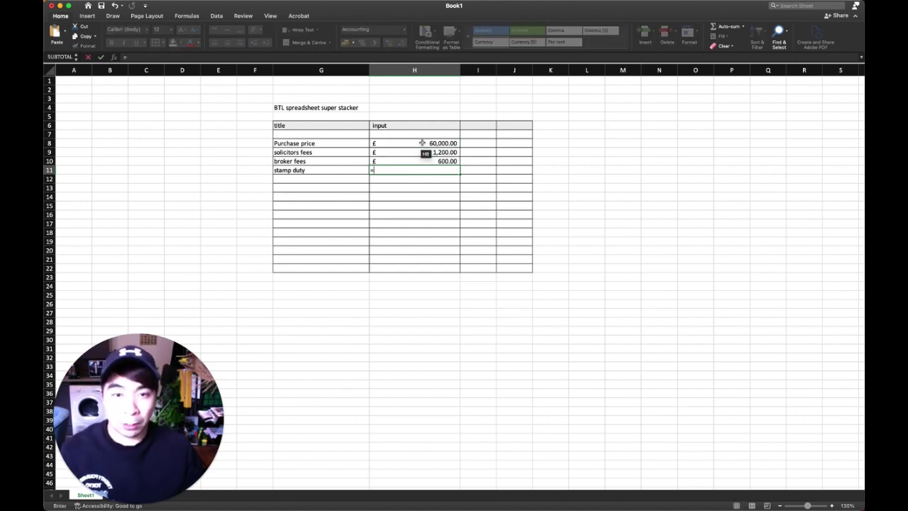
pyautogui.click(422, 143)
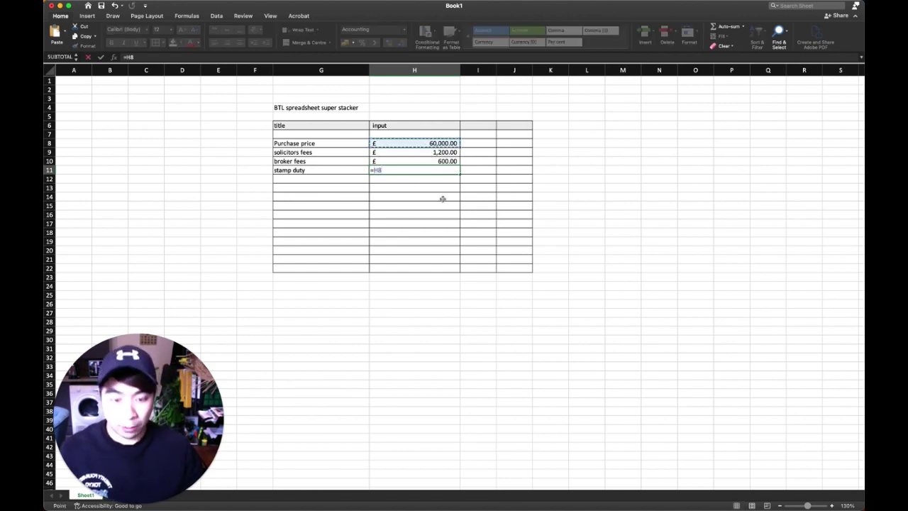
pyautogui.write('*')
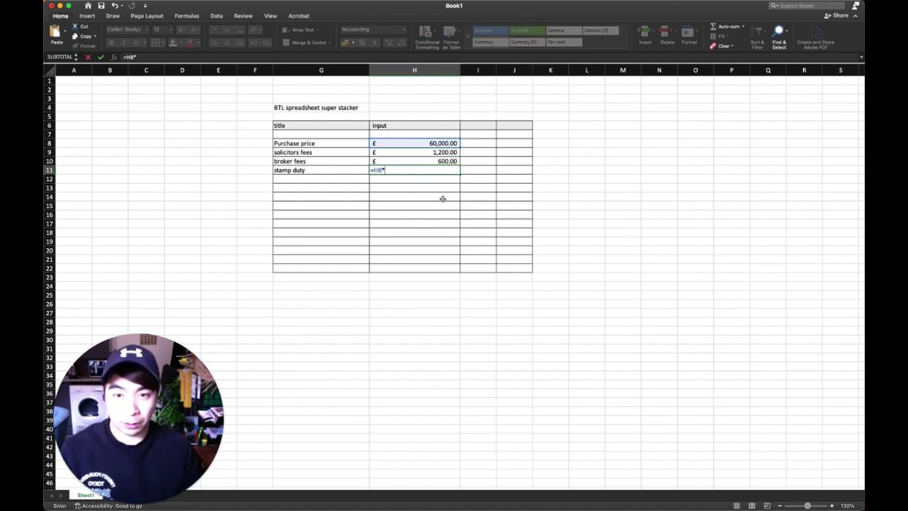
pyautogui.write('3')
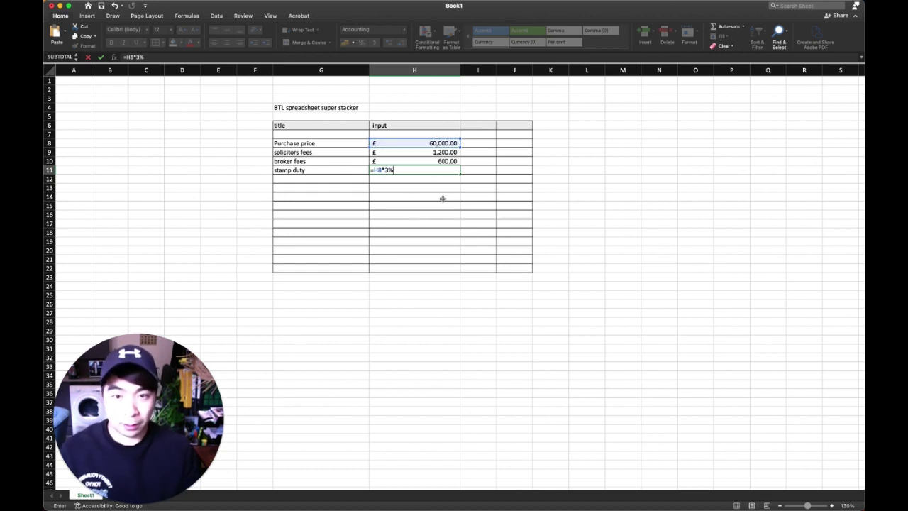
pyautogui.press('Return')
pyautogui.press('Up')
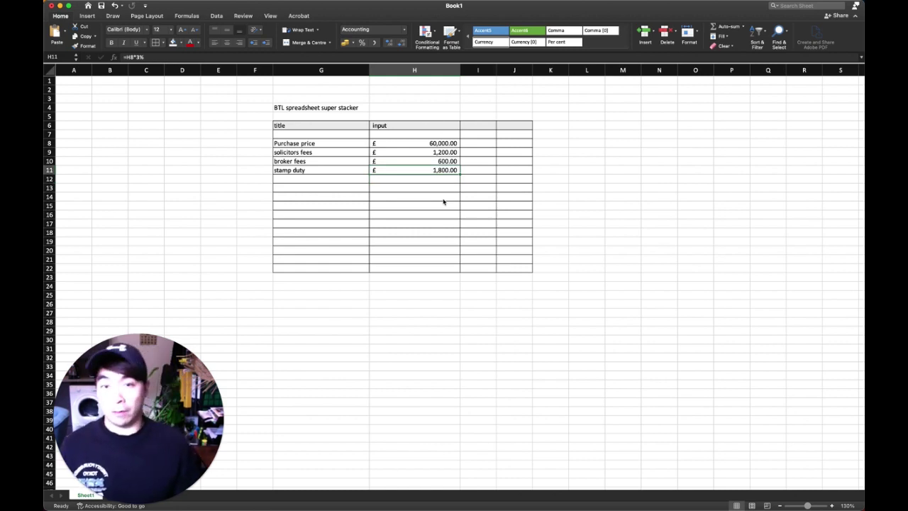
pyautogui.press('Down')
pyautogui.press('Down')
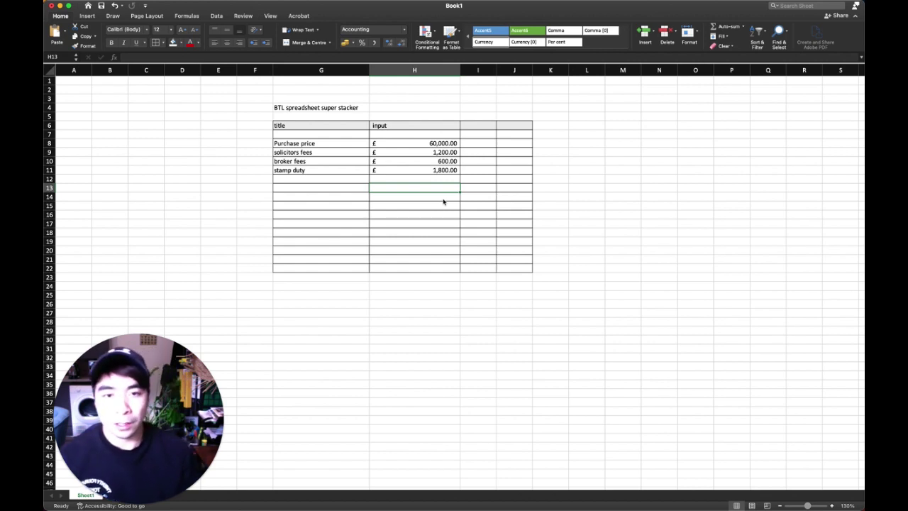
pyautogui.press('Down')
pyautogui.press('Up')
pyautogui.press('Up')
pyautogui.press('Up')
pyautogui.press('Right')
pyautogui.press('Right')
pyautogui.press('Right')
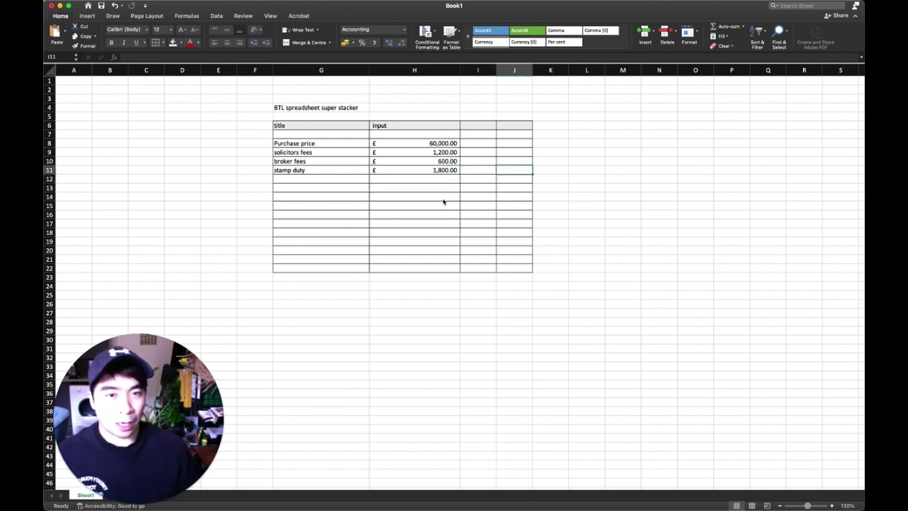
pyautogui.press('Up')
pyautogui.press('Up')
pyautogui.press('Left')
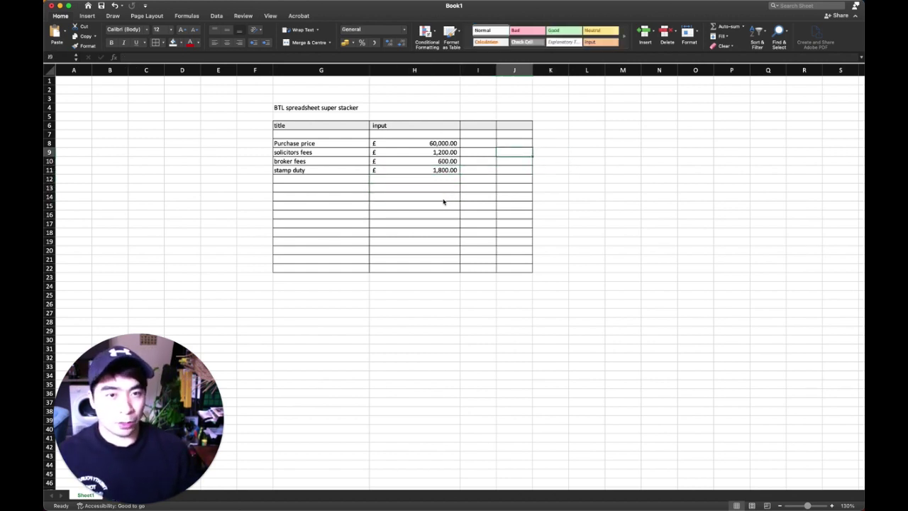
# Apply all borders to the range L6:O22 to form a second table grid beside the first.
pyautogui.click(553, 143)
pyautogui.click(577, 145)
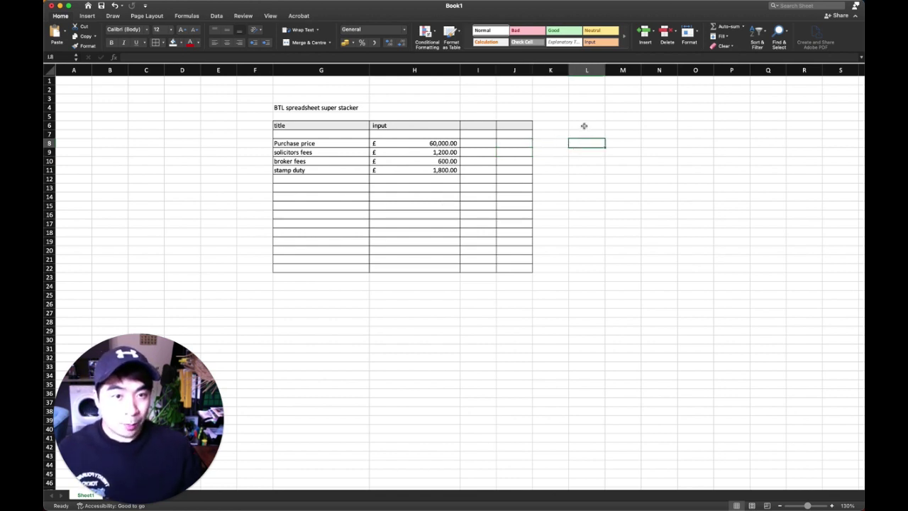
pyautogui.moveTo(584, 124); pyautogui.dragTo(693, 270)
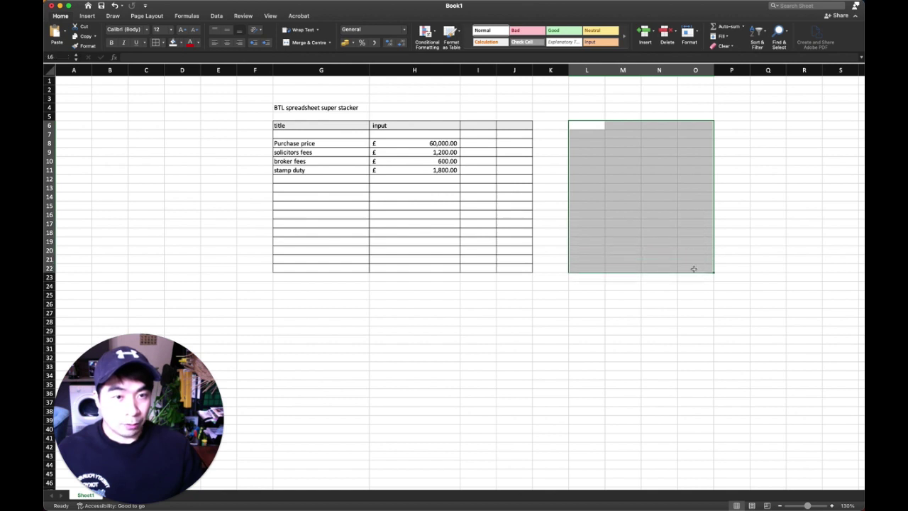
pyautogui.click(164, 43)
pyautogui.click(177, 122)
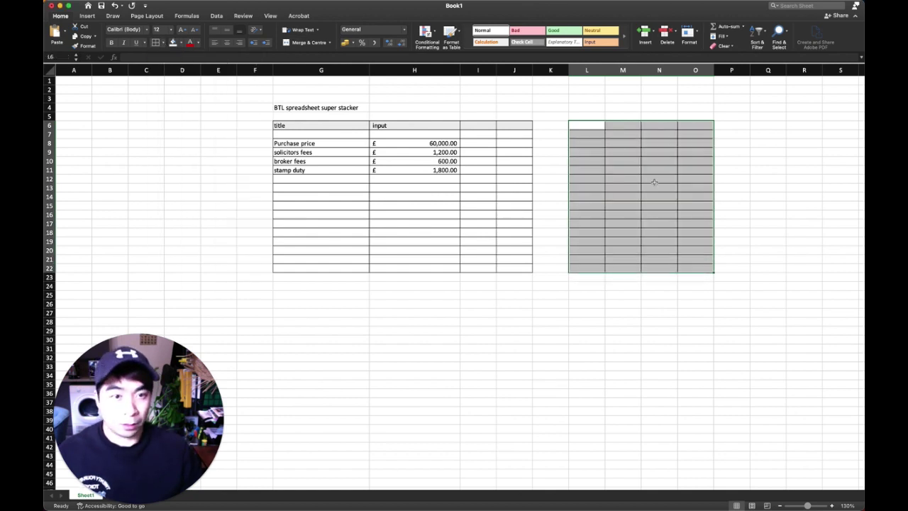
# Shade the header row L6:O6 of the second table with the light grey fill used on the first table's header.
pyautogui.click(593, 135)
pyautogui.moveTo(588, 126); pyautogui.dragTo(690, 129)
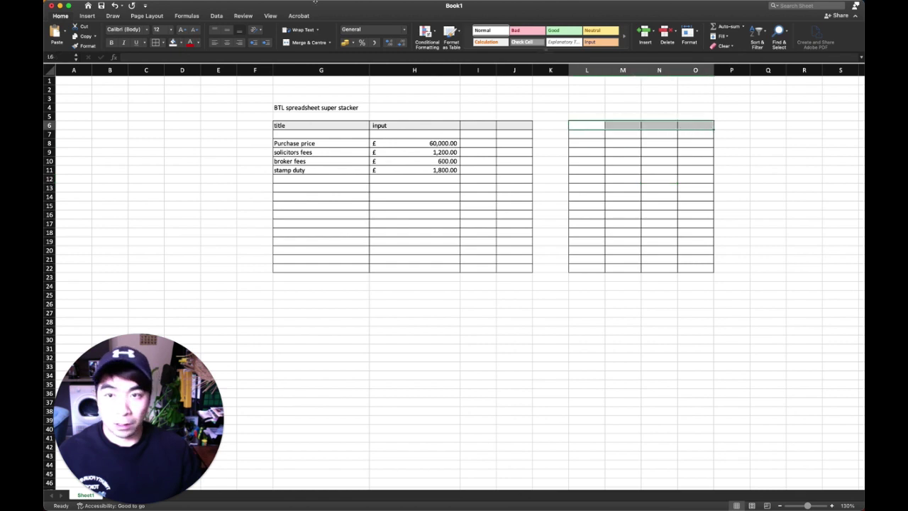
pyautogui.click(174, 43)
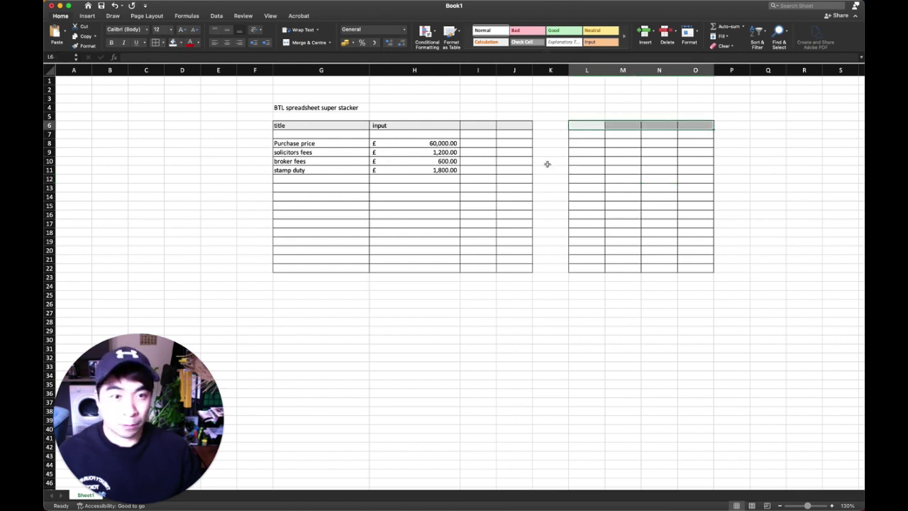
pyautogui.click(612, 185)
# Merge and centre L6:O6 and enter the heading "Financing" in it.
pyautogui.click(594, 125)
pyautogui.moveTo(621, 126); pyautogui.dragTo(699, 126)
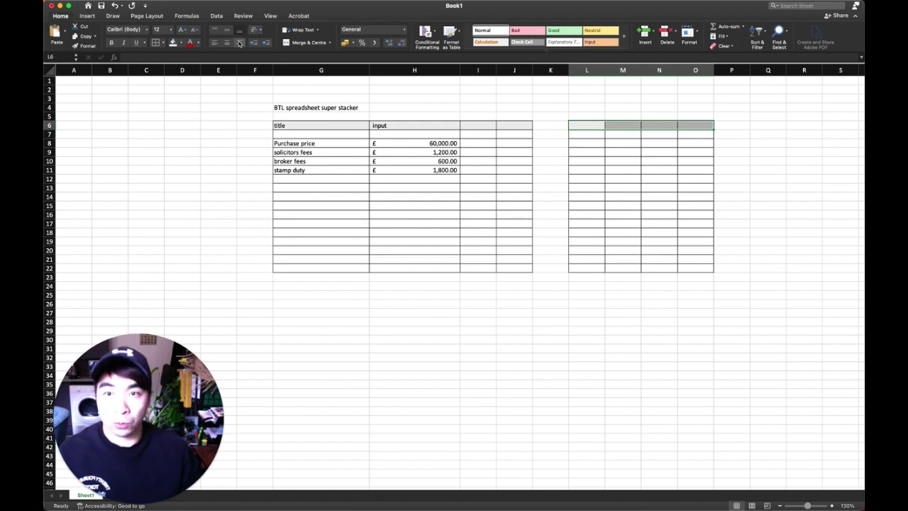
pyautogui.click(307, 42)
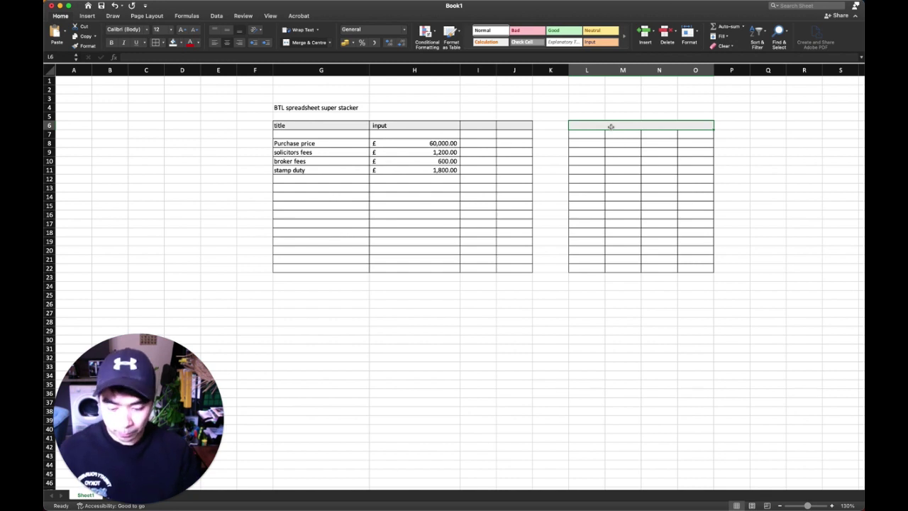
pyautogui.write('Financing')
pyautogui.press('Return')
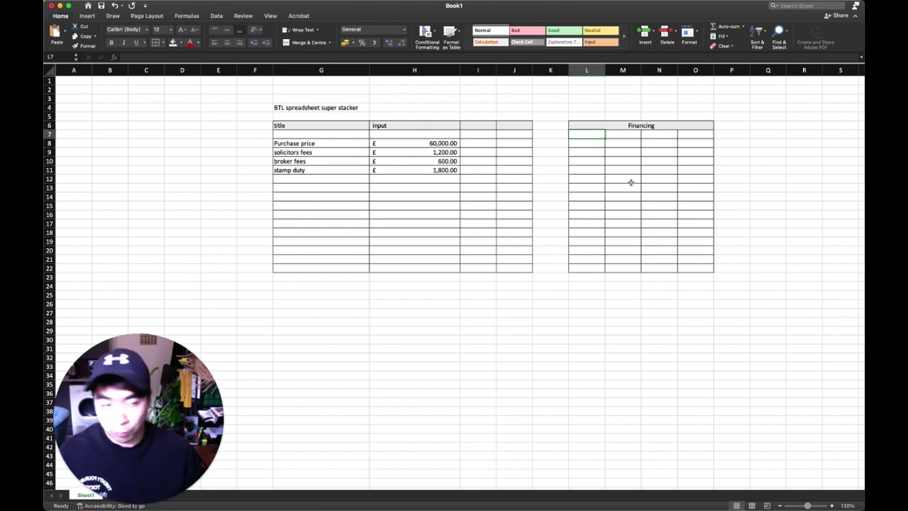
# Enter the label "bridge finance for purchase" in L7 and autofit column L to the text.
pyautogui.write('brid')
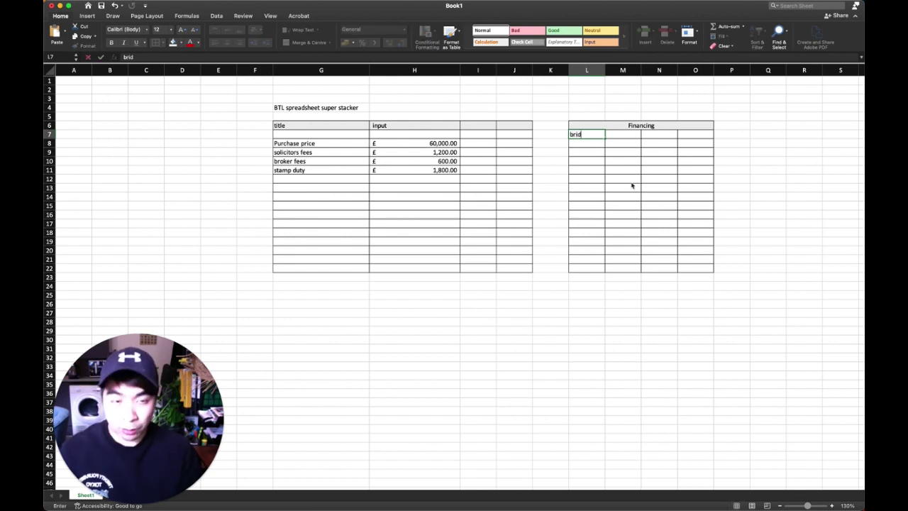
pyautogui.write('ge finance ')
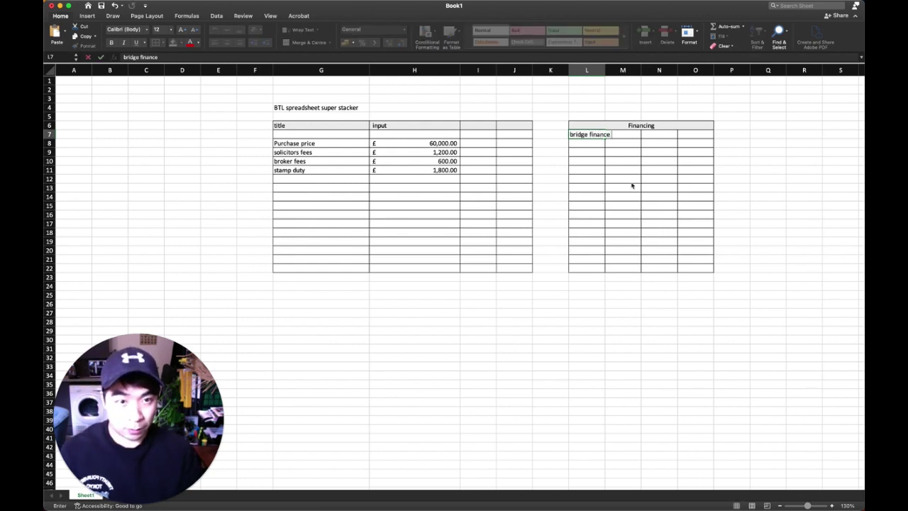
pyautogui.write('for purchase')
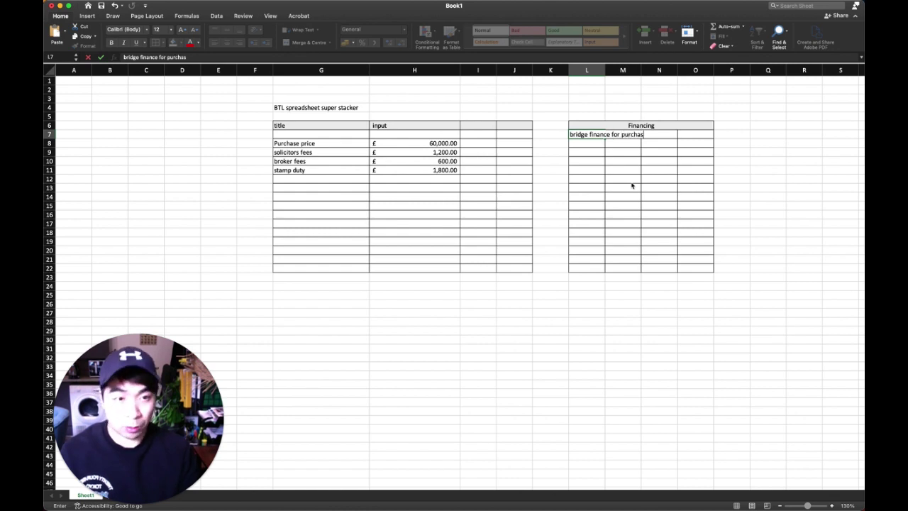
pyautogui.press('Return')
pyautogui.doubleClick(604, 69)
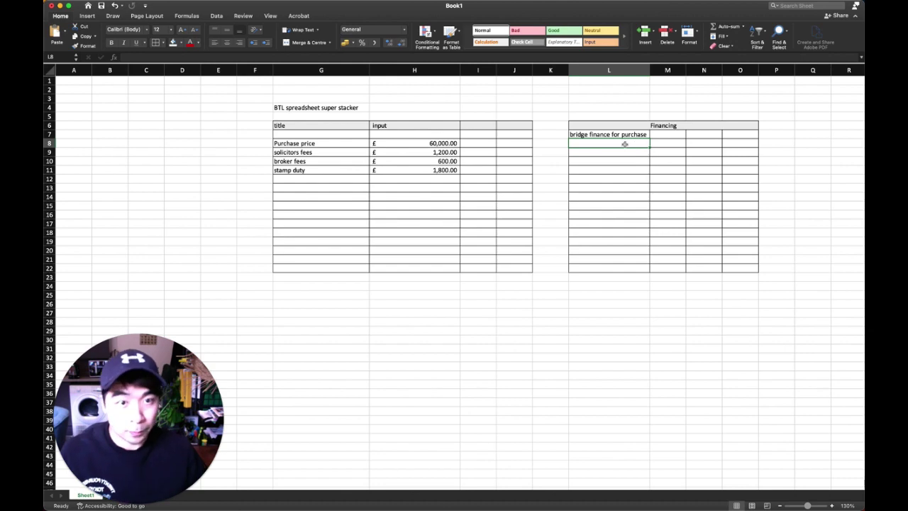
# Widen columns M, N and O of the Financing table.
pyautogui.scroll(-2, 614, 168)
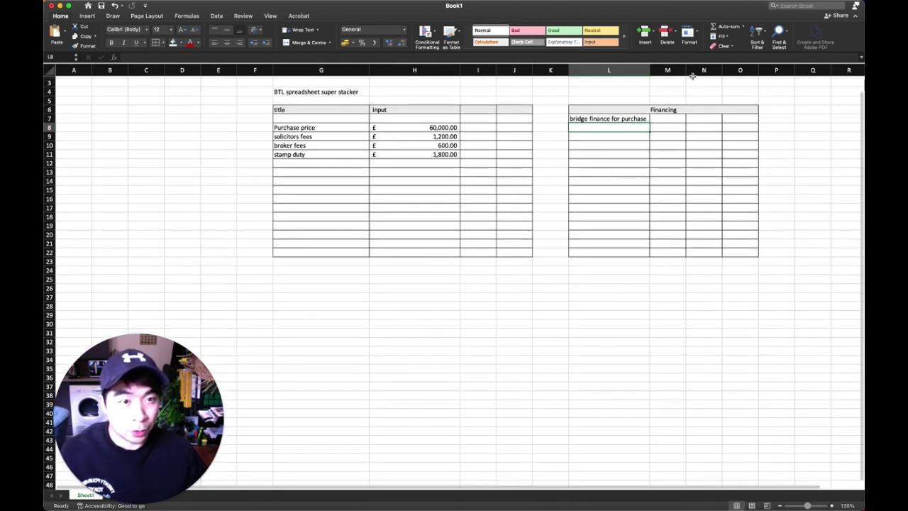
pyautogui.moveTo(686, 70); pyautogui.dragTo(801, 71)
pyautogui.hscroll(1, 738, 162)
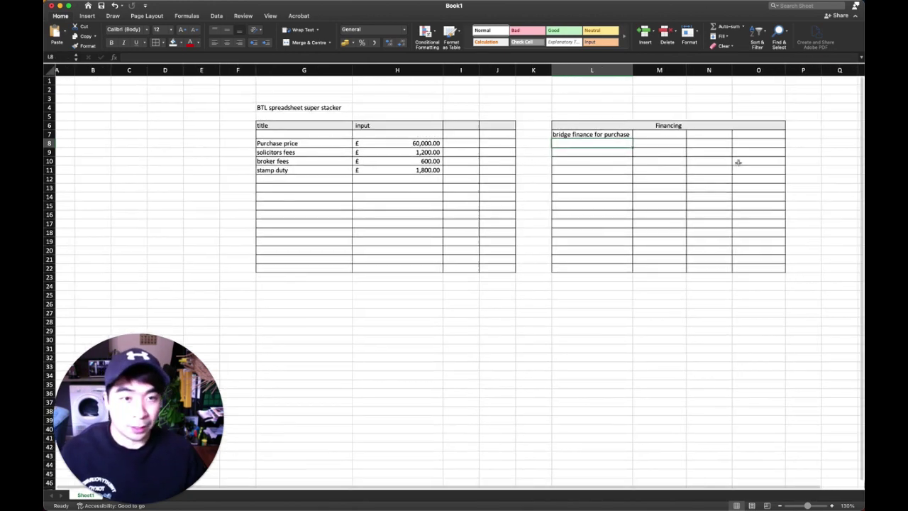
pyautogui.scroll(1, 603, 146)
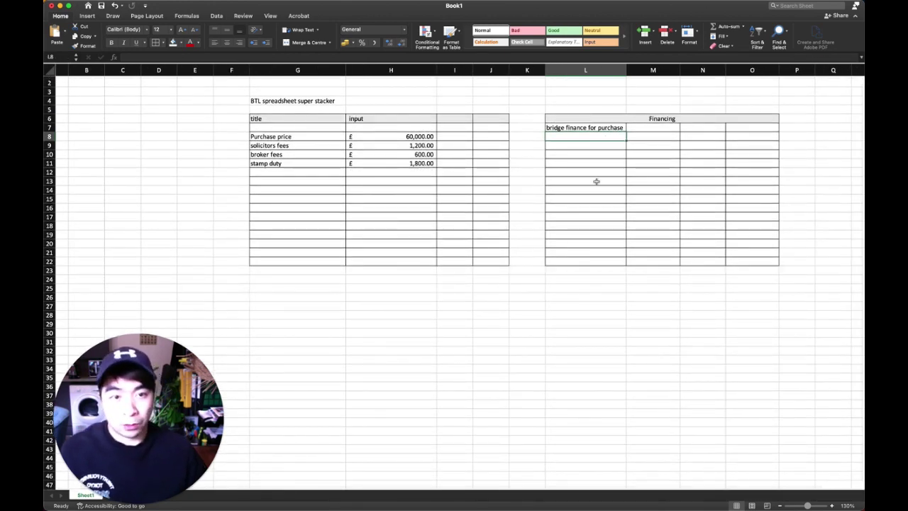
# Enter the row label "LTV @ 75%" in L8.
pyautogui.write('LTV')
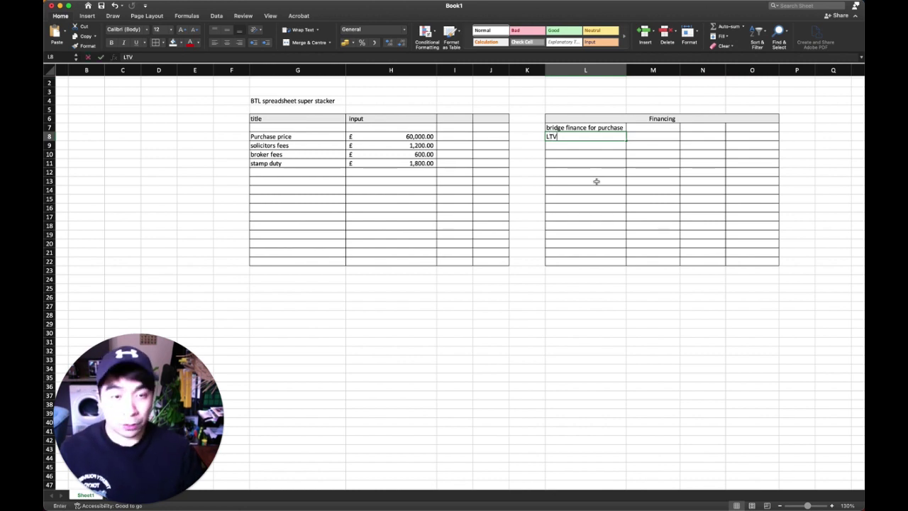
pyautogui.write(' @')
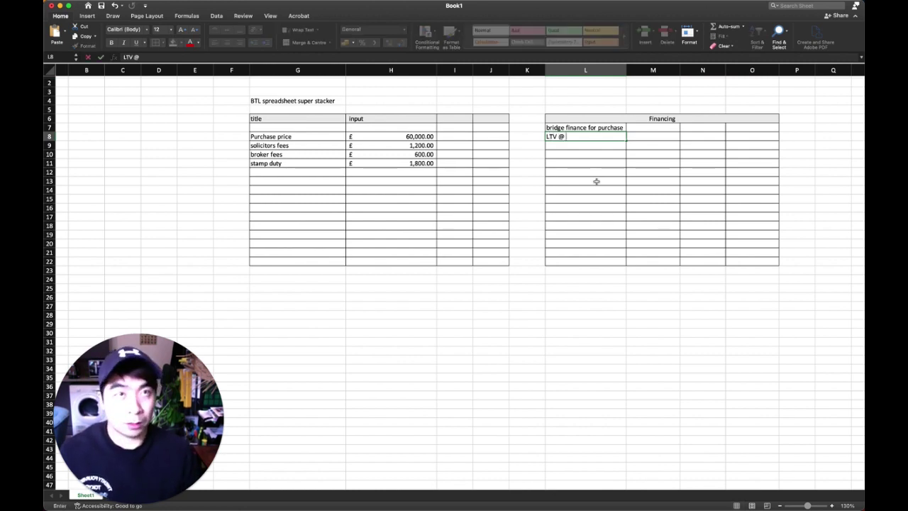
pyautogui.write(' 7')
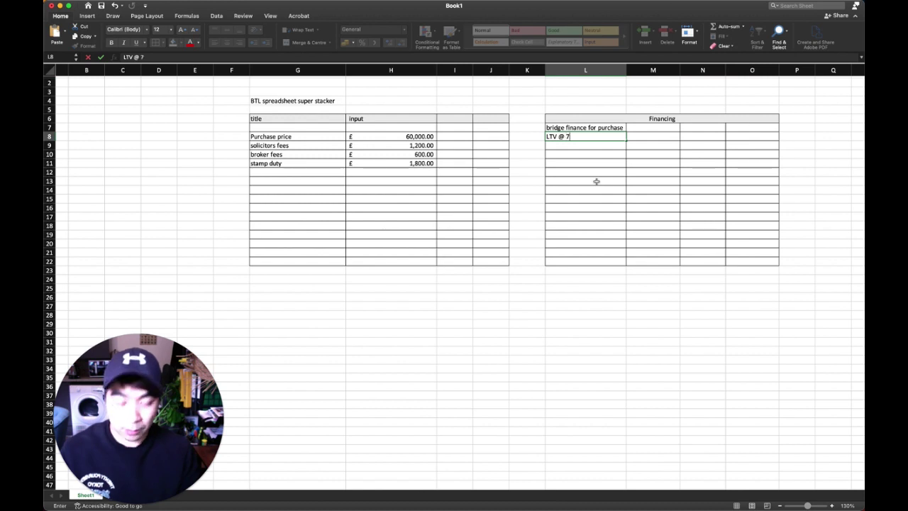
pyautogui.write('0%')
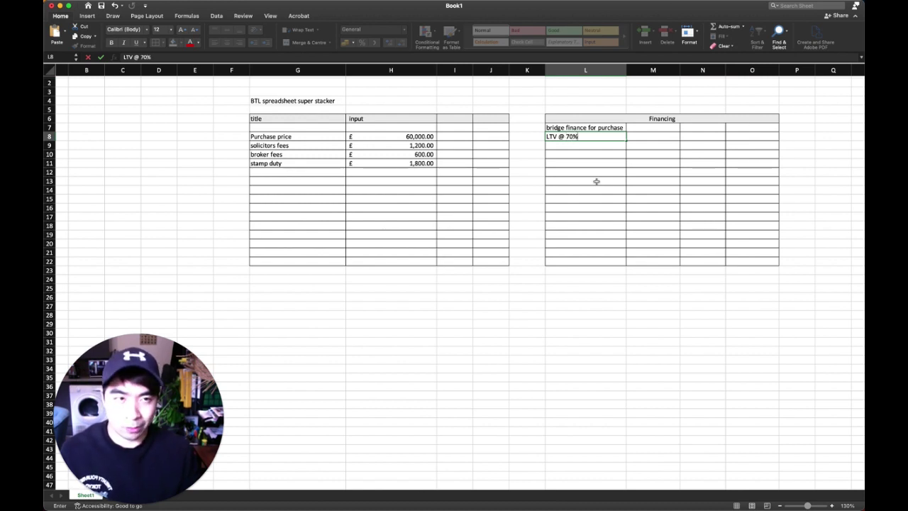
pyautogui.press('BackSpace')
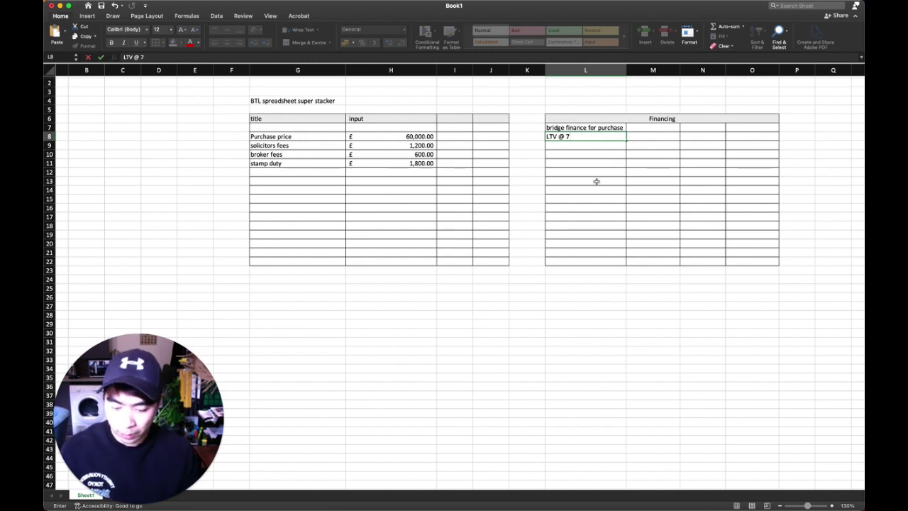
pyautogui.write('5%')
pyautogui.press('Return')
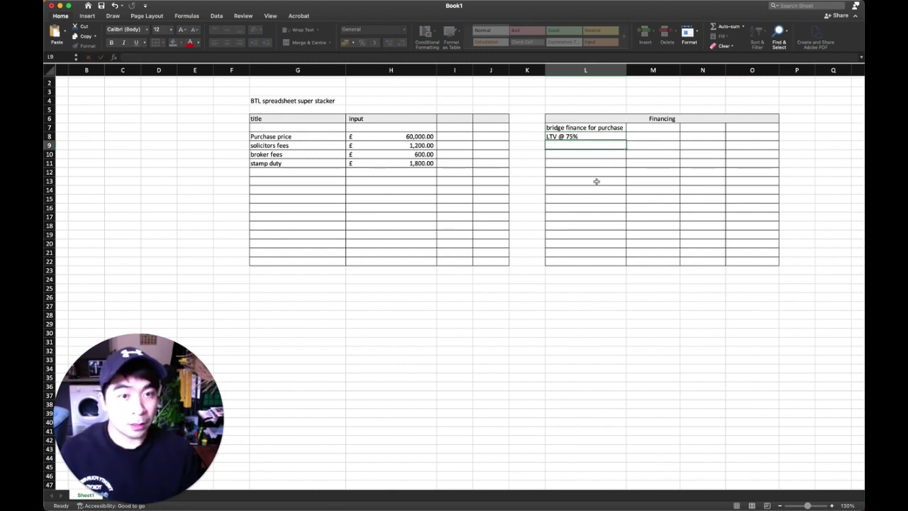
# Calculate the bridge loan amount in M8 as 75% of the purchase price with the formula =H8*75%.
pyautogui.press('Up')
pyautogui.press('Right')
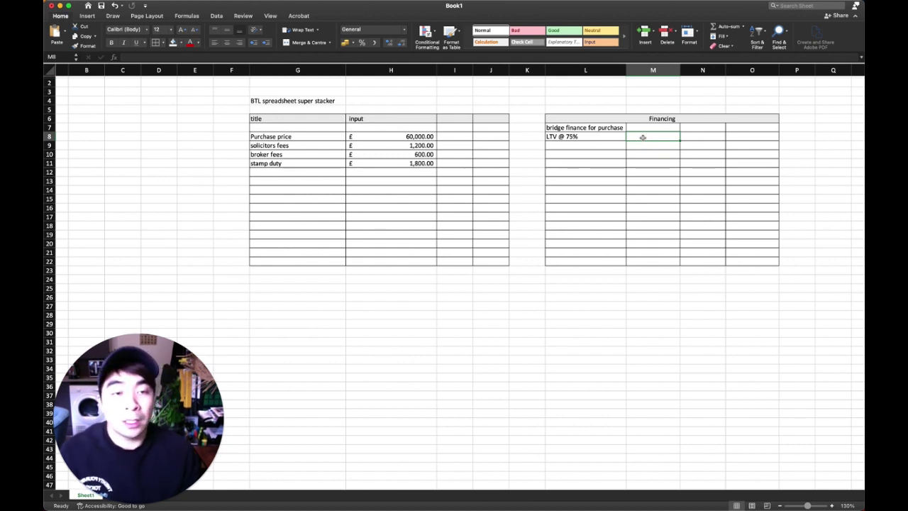
pyautogui.write('=')
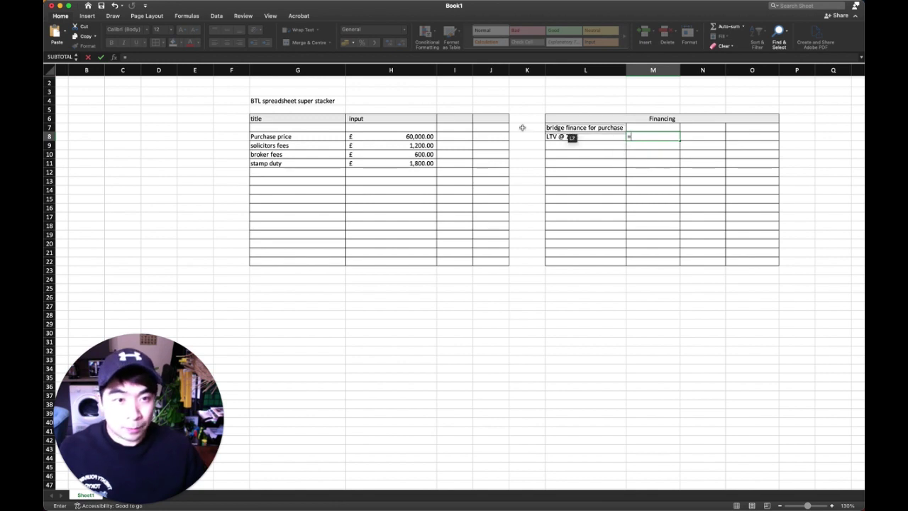
pyautogui.click(424, 136)
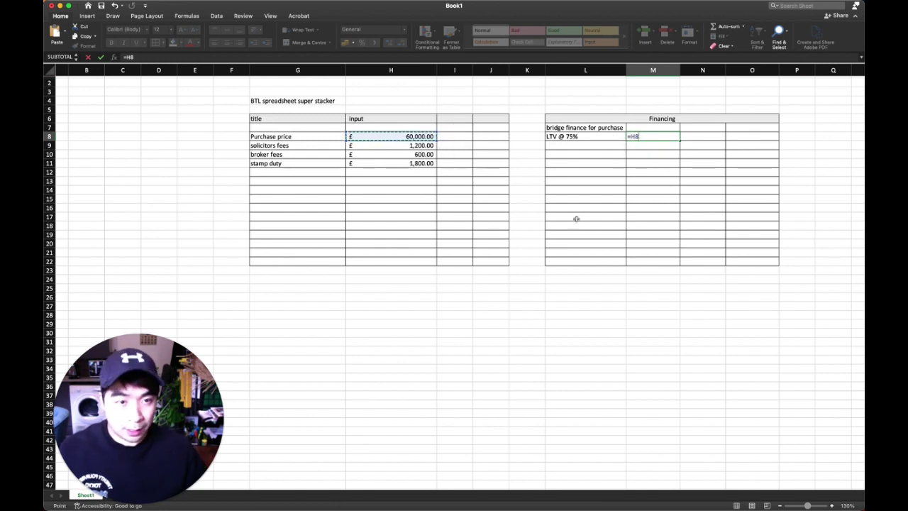
pyautogui.write('*')
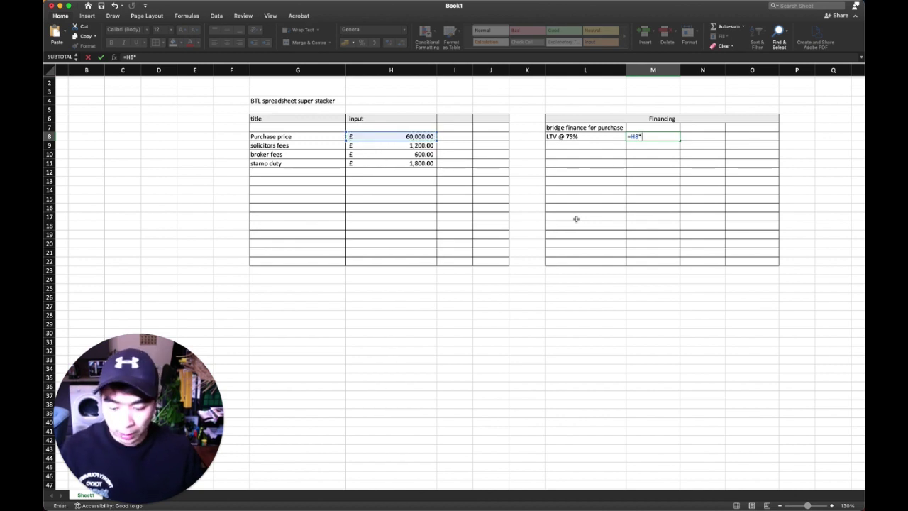
pyautogui.write('75%')
pyautogui.press('Return')
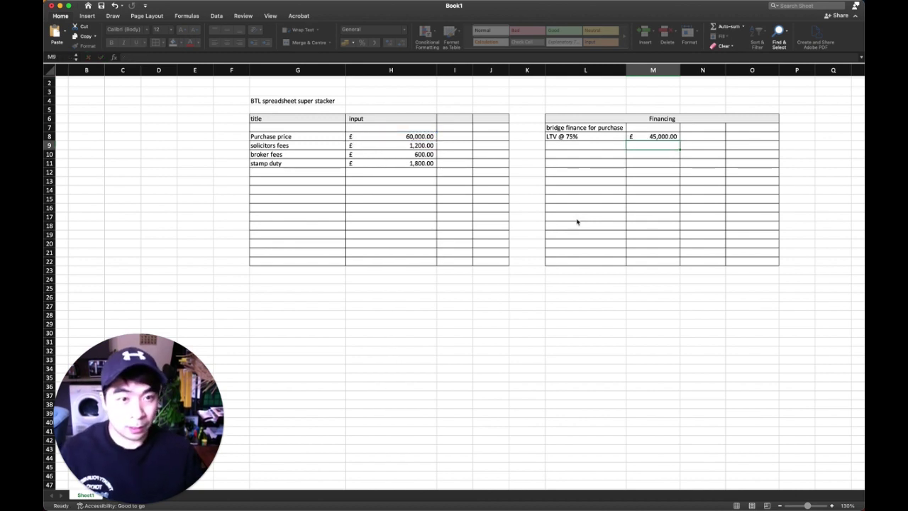
pyautogui.press('Up')
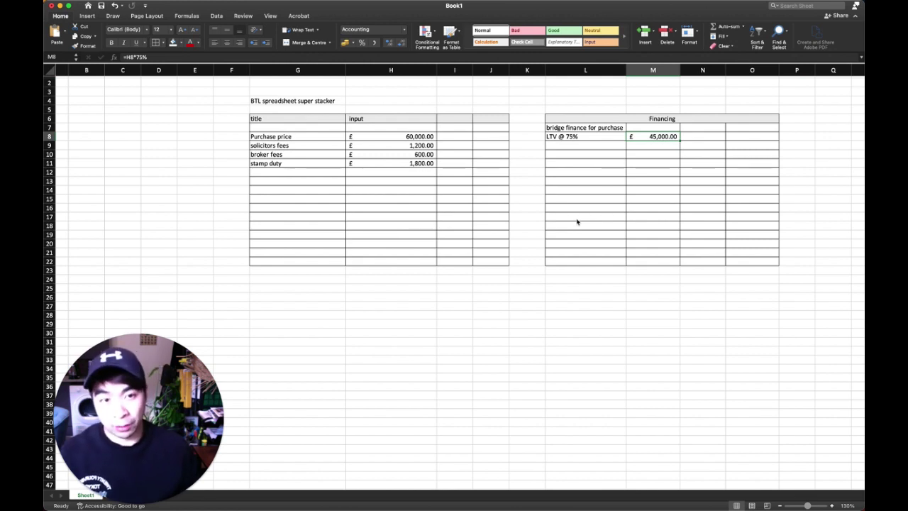
# Enter the row label "monthly interest rate @ 1%" in L9.
pyautogui.press('Down')
pyautogui.press('Left')
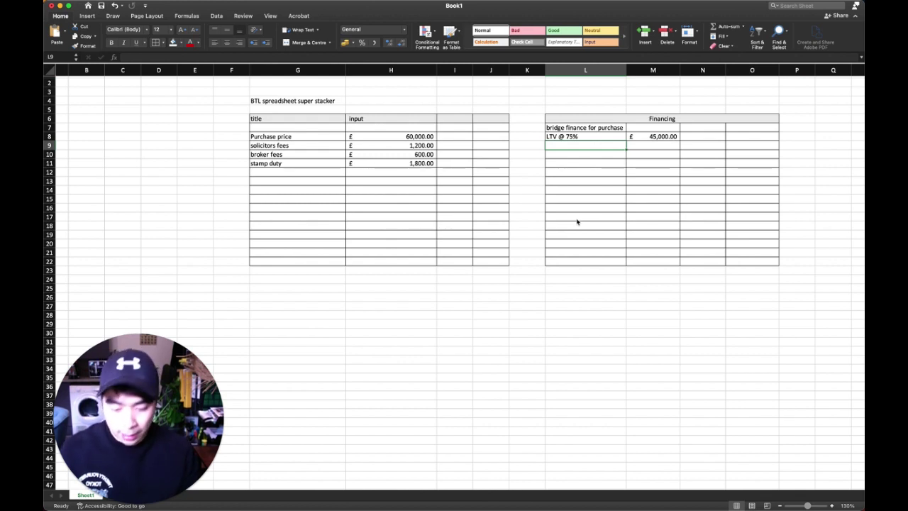
pyautogui.write('monthly')
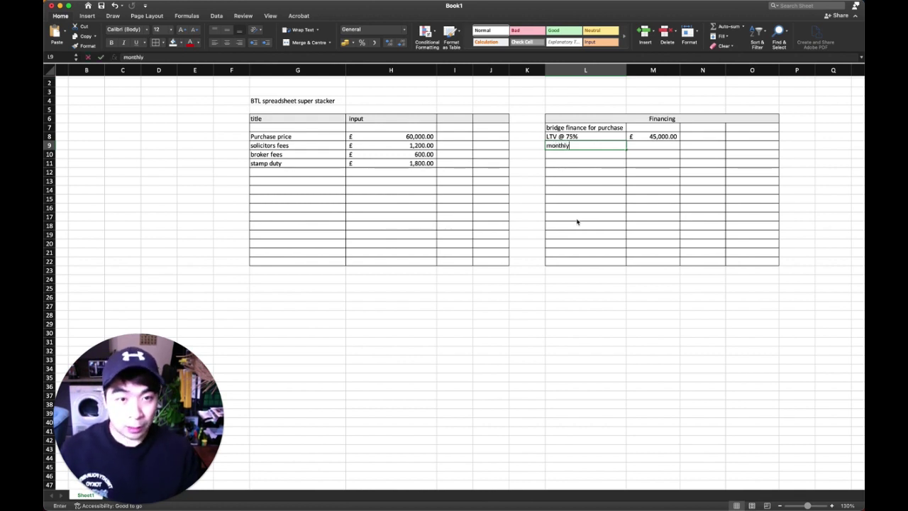
pyautogui.write(' interest')
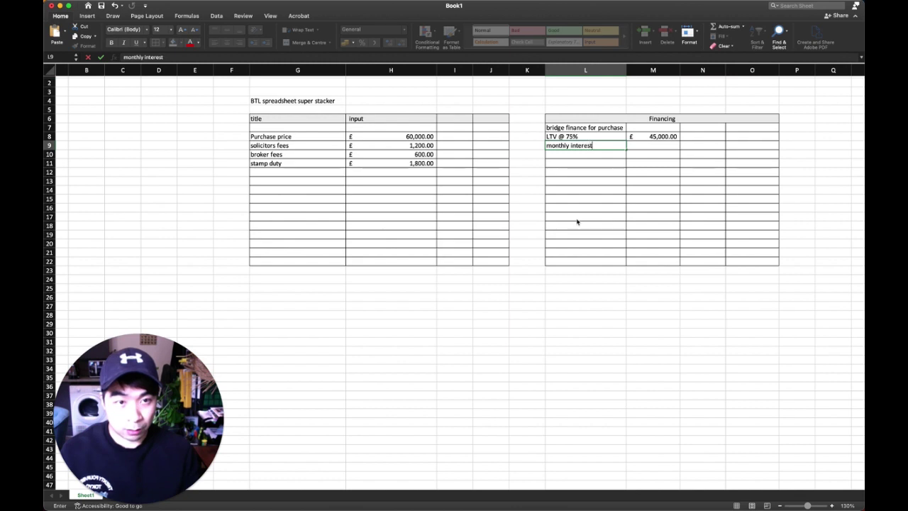
pyautogui.write(' rate @ 1')
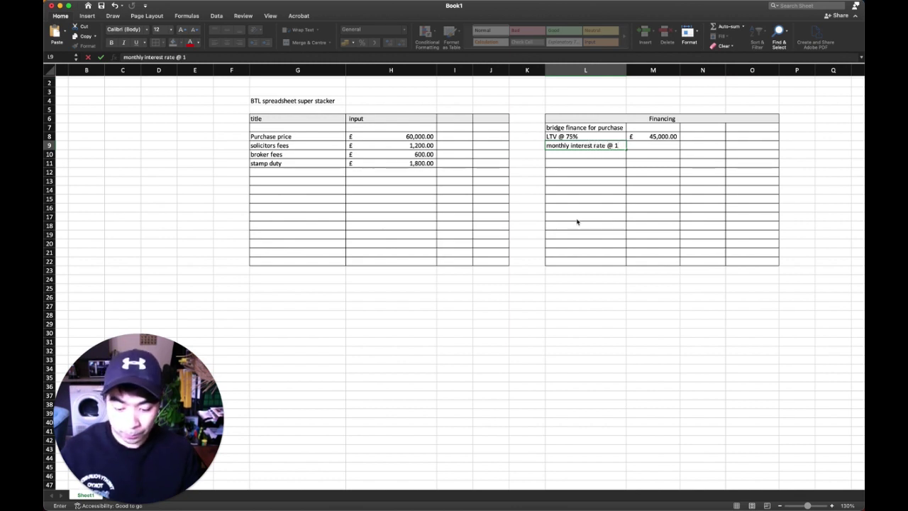
pyautogui.write('%')
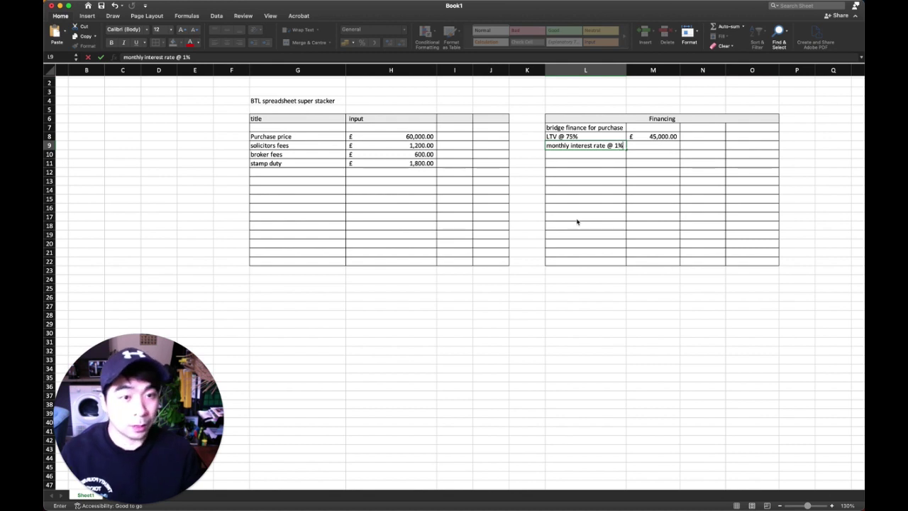
pyautogui.press('Tab')
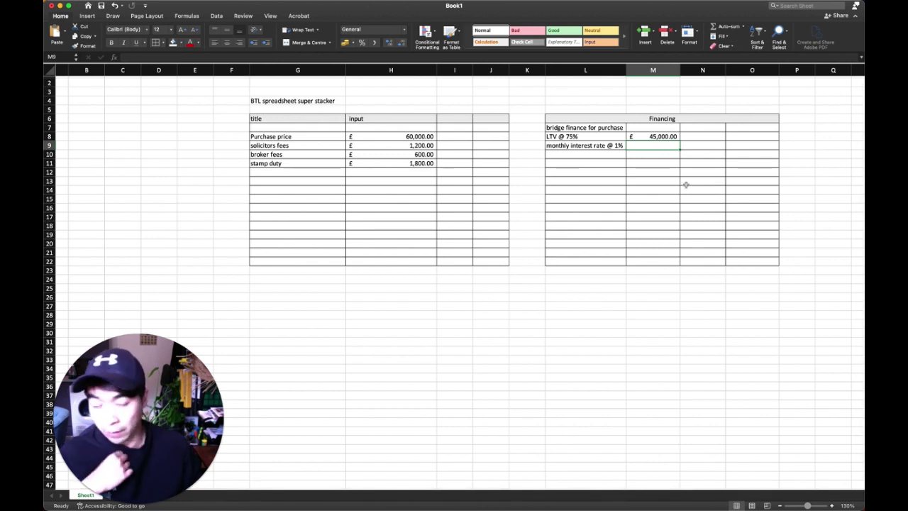
# Calculate the monthly interest in M9 as 1% of the loan amount with the formula =M8*1%.
pyautogui.write('=')
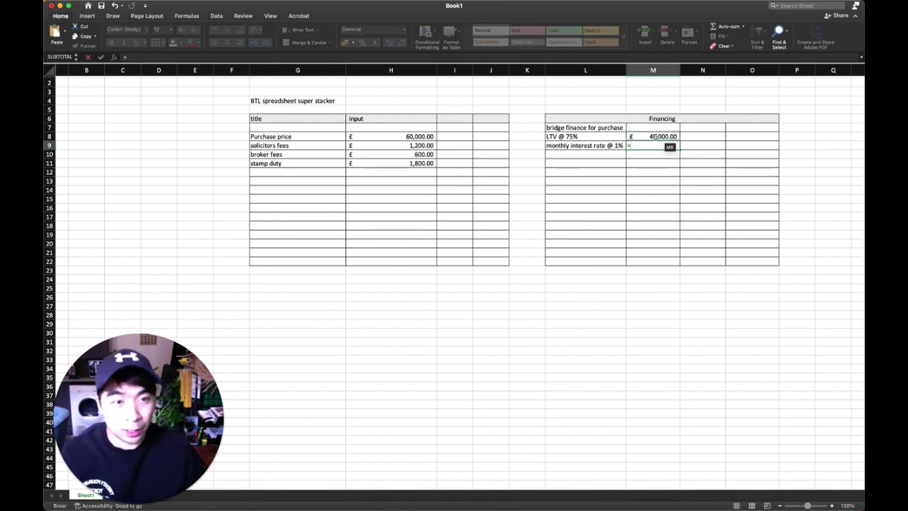
pyautogui.click(653, 136)
pyautogui.write('*')
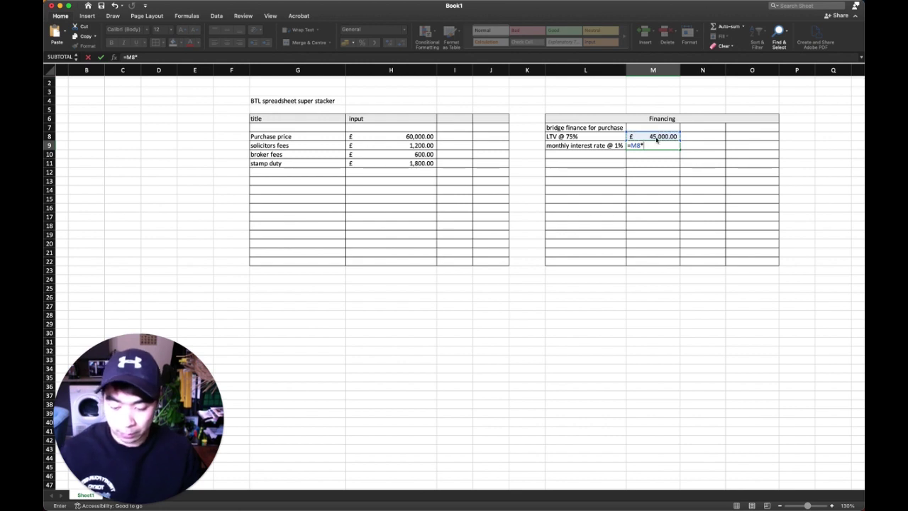
pyautogui.write('1%')
pyautogui.press('Return')
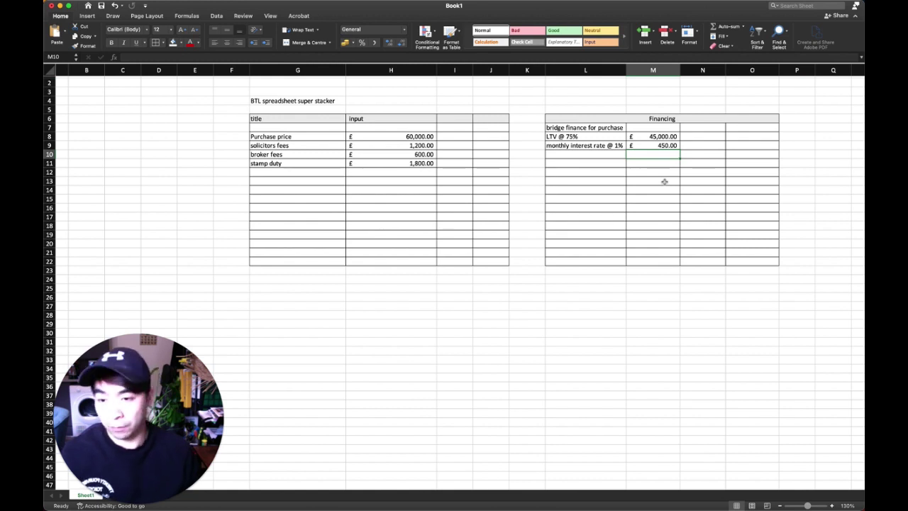
# Enter the row label "time period @ 12 months" in L10 of the Financing table.
pyautogui.click(607, 154)
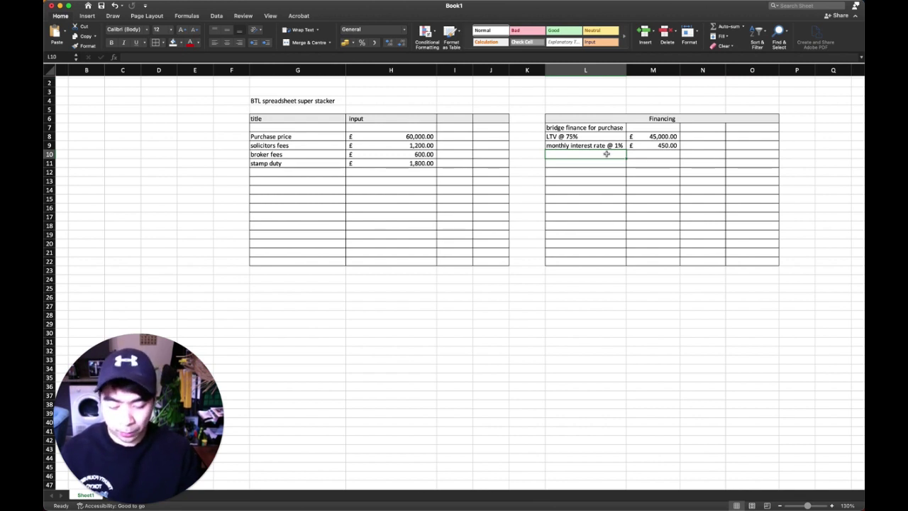
pyautogui.write('time prio')
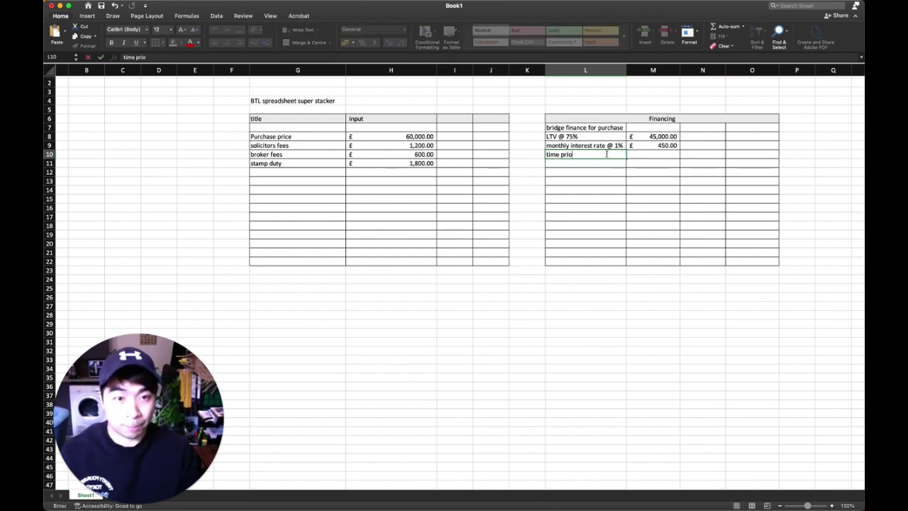
pyautogui.press('BackSpace')
pyautogui.press('BackSpace')
pyautogui.press('BackSpace')
pyautogui.write('eriod')
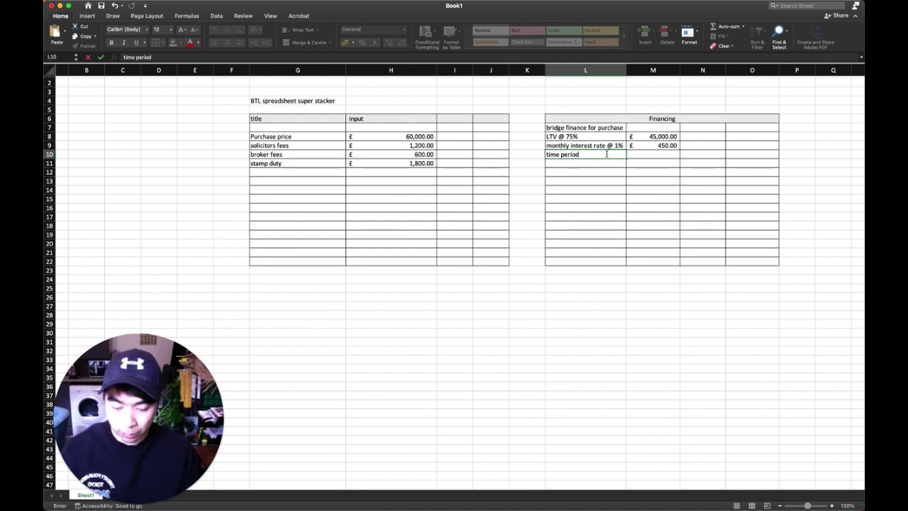
pyautogui.write(' @ 12 months')
pyautogui.press('Return')
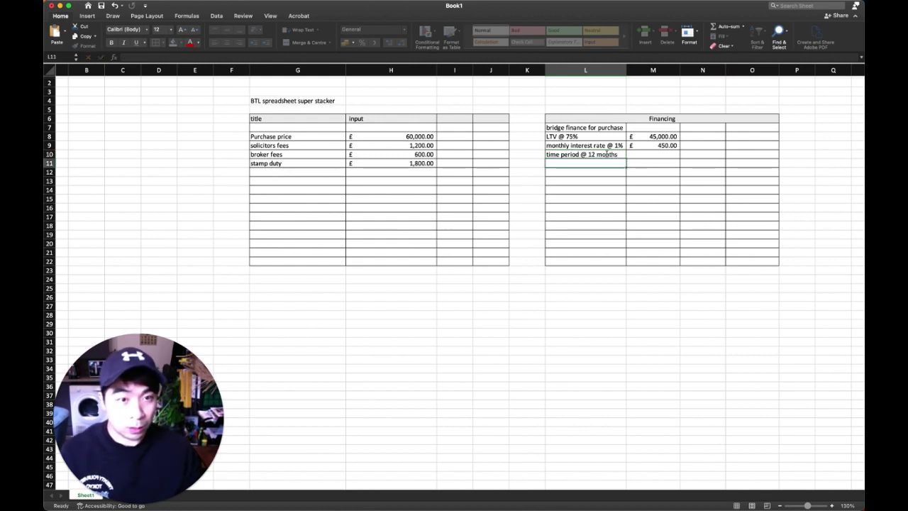
# Calculate the 12-month interest cost in M10 from the monthly interest with the formula =M9*12.
pyautogui.click(645, 154)
pyautogui.write('=')
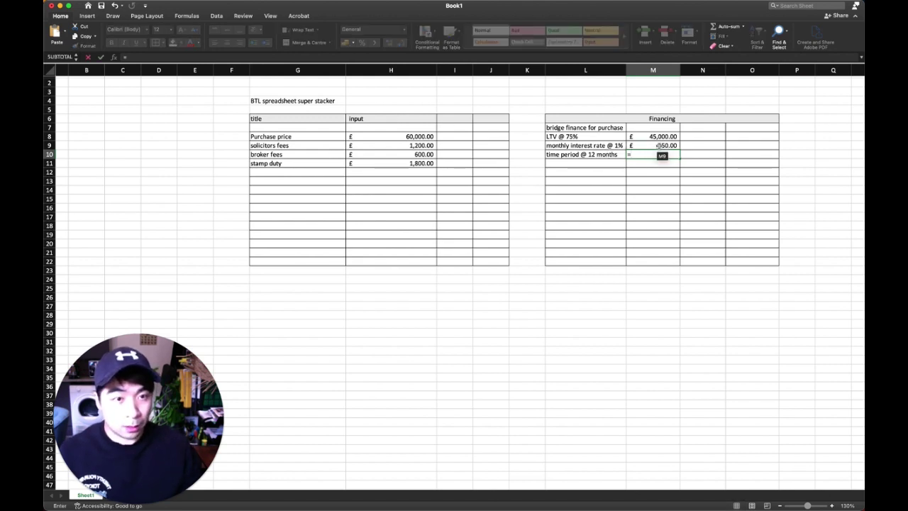
pyautogui.click(659, 145)
pyautogui.write('*')
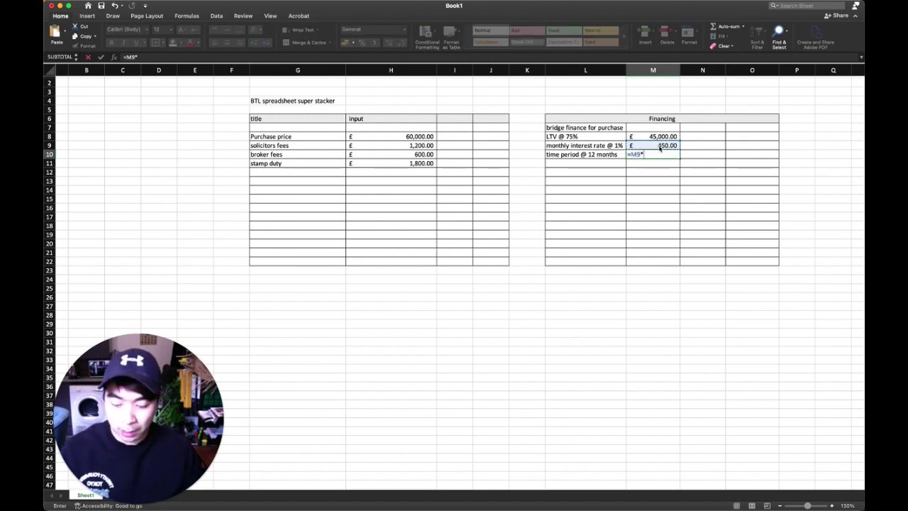
pyautogui.write('12')
pyautogui.press('Return')
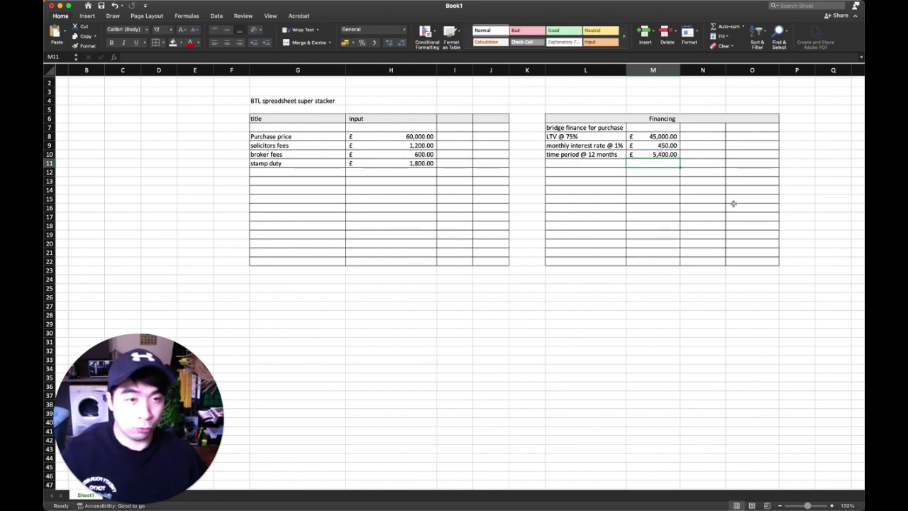
# Enter the row label "entrance and exit fee @ 2%" in L11.
pyautogui.click(585, 171)
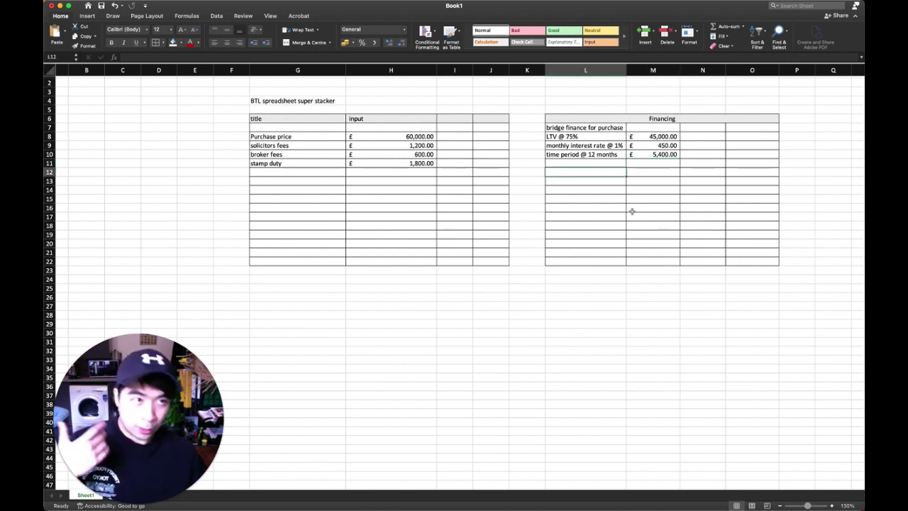
pyautogui.press('Up')
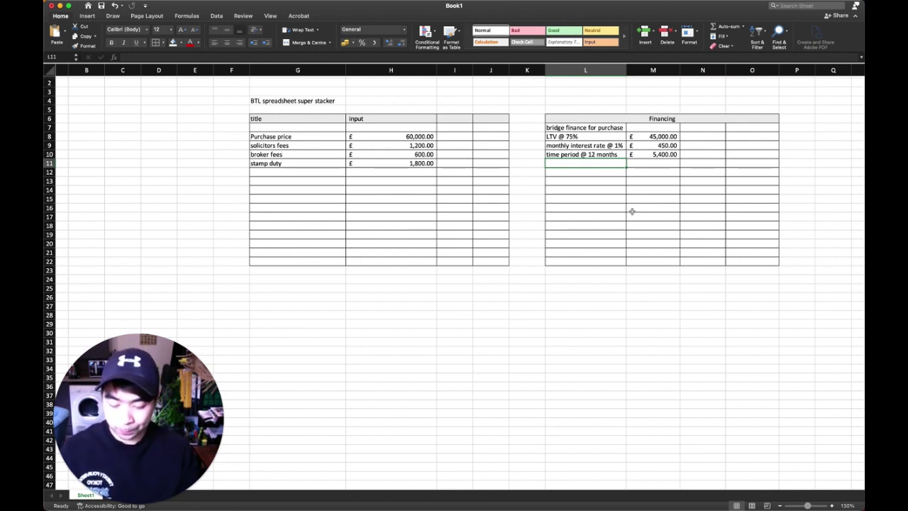
pyautogui.write('entrance a')
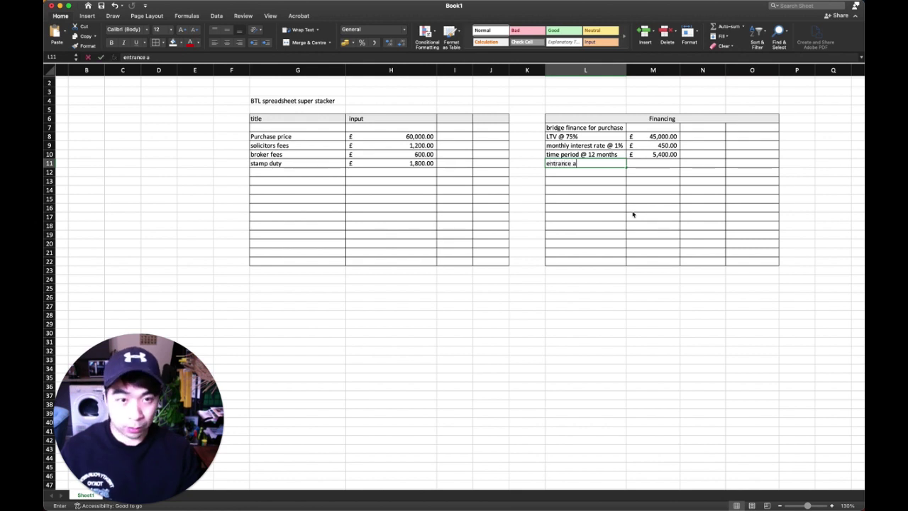
pyautogui.write('nd exit fee')
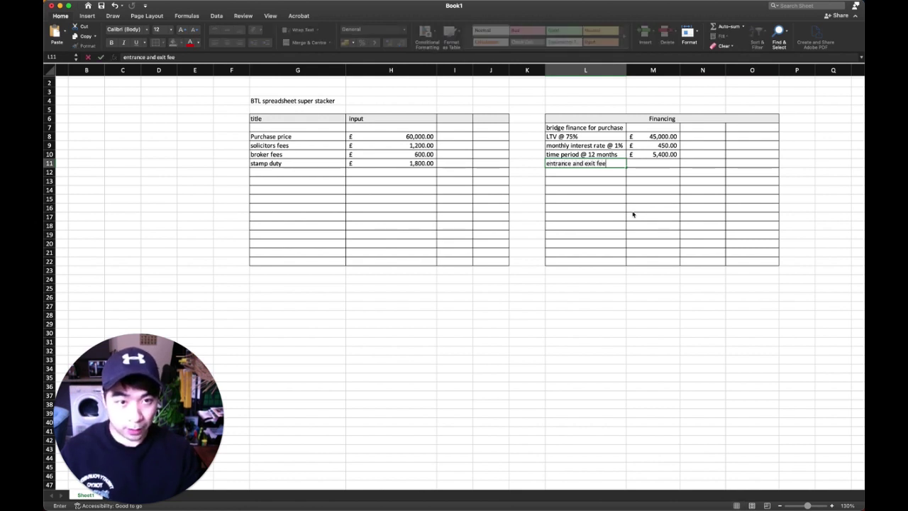
pyautogui.write(' @ 2%')
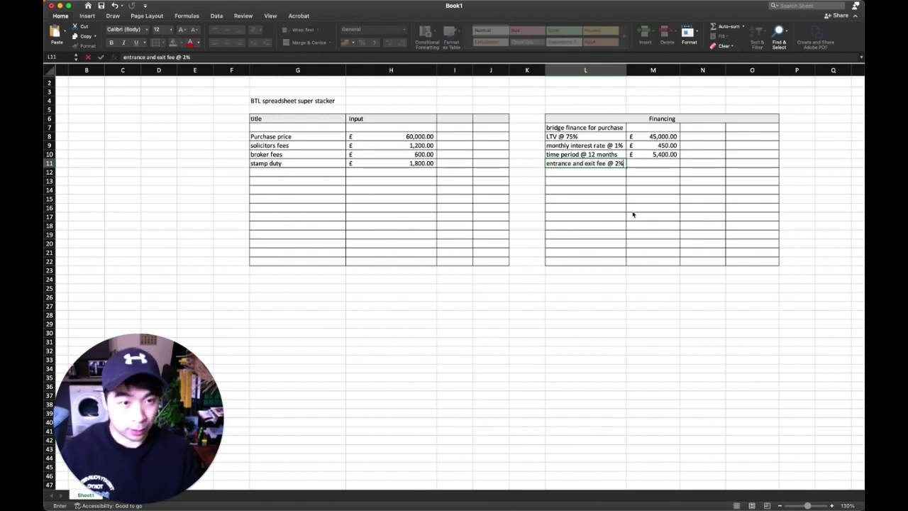
pyautogui.press('Return')
# Calculate the entrance and exit fee in M11 as 2% of the loan amount with the formula =M8*2%.
pyautogui.press('Up')
pyautogui.press('Right')
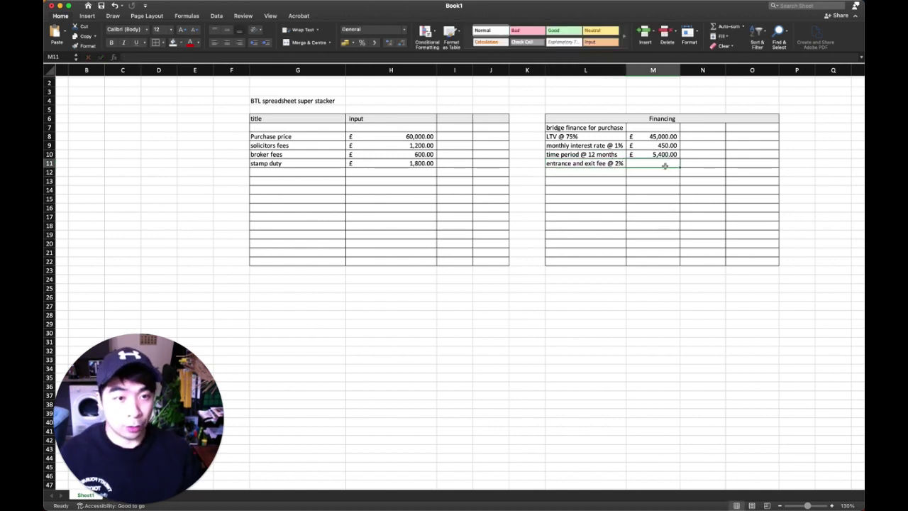
pyautogui.write('=')
pyautogui.click(661, 136)
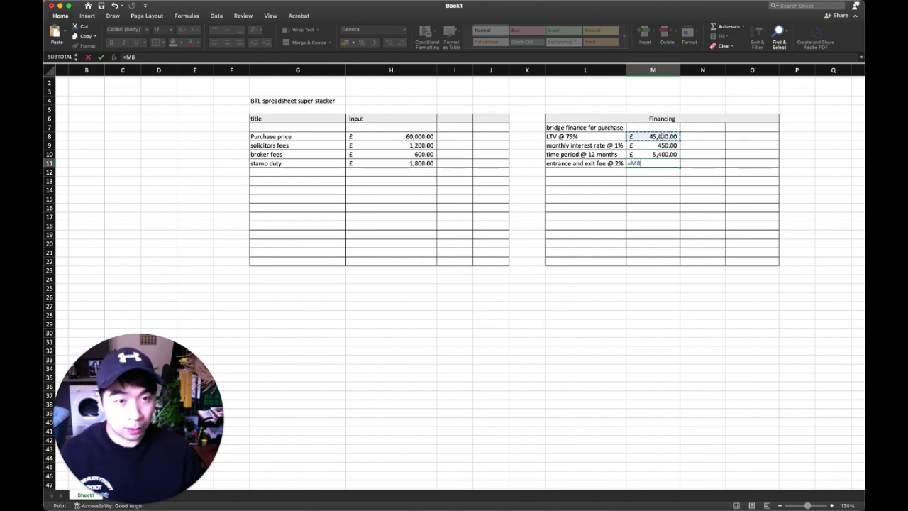
pyautogui.write('*')
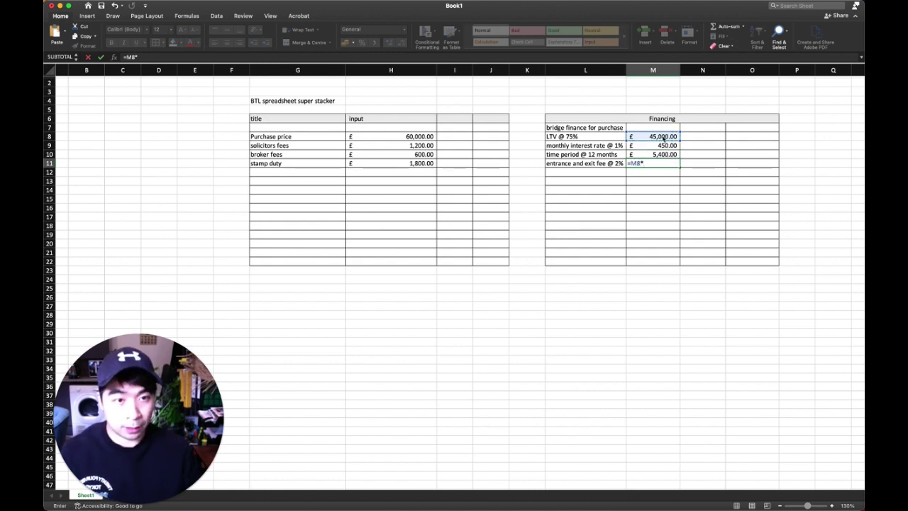
pyautogui.write('2%')
pyautogui.press('Return')
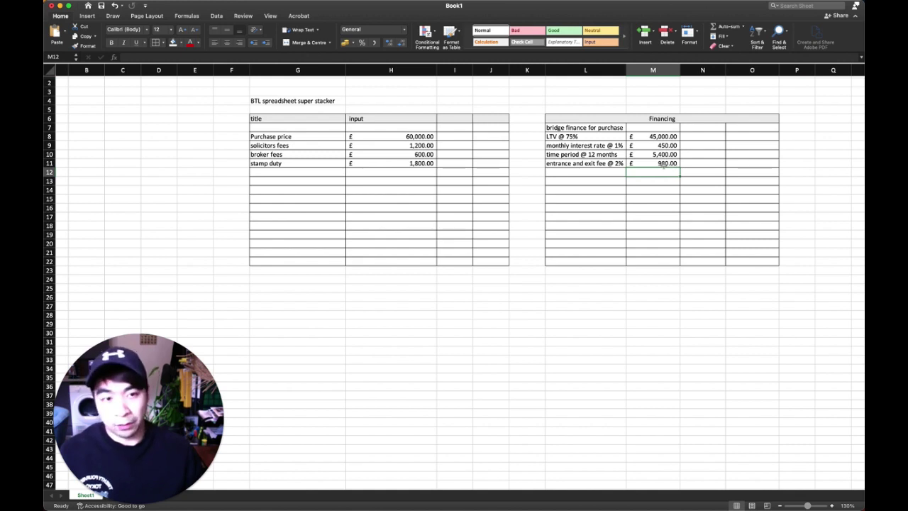
# Add a "Valuation fee" row in L12 with the amount 1200 in M12.
pyautogui.click(612, 172)
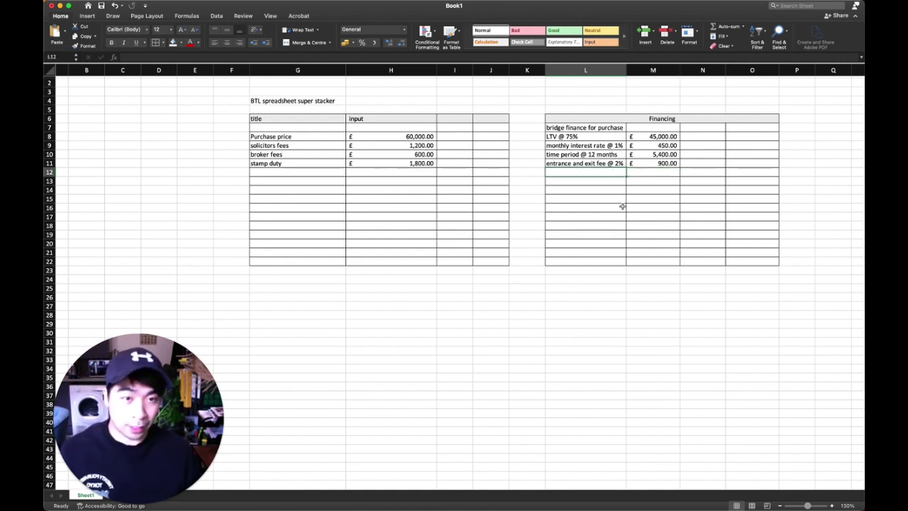
pyautogui.write('Valuation fee')
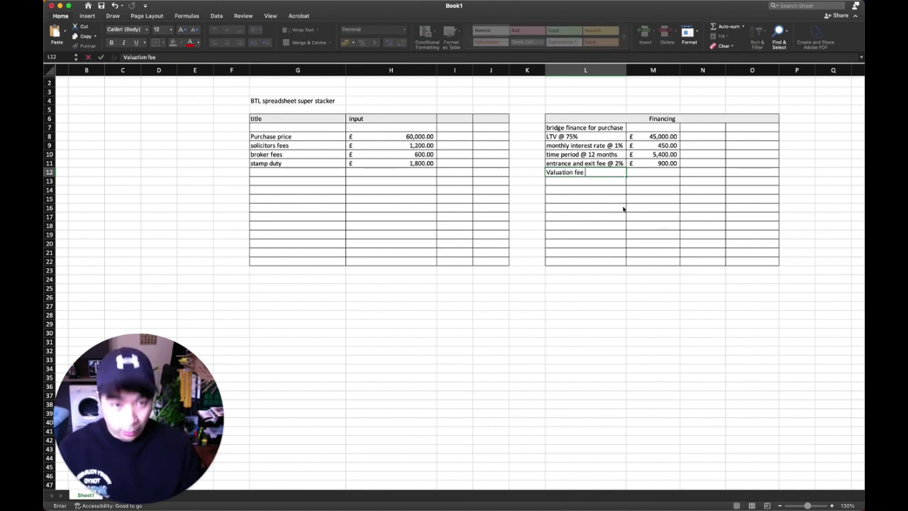
pyautogui.press('Return')
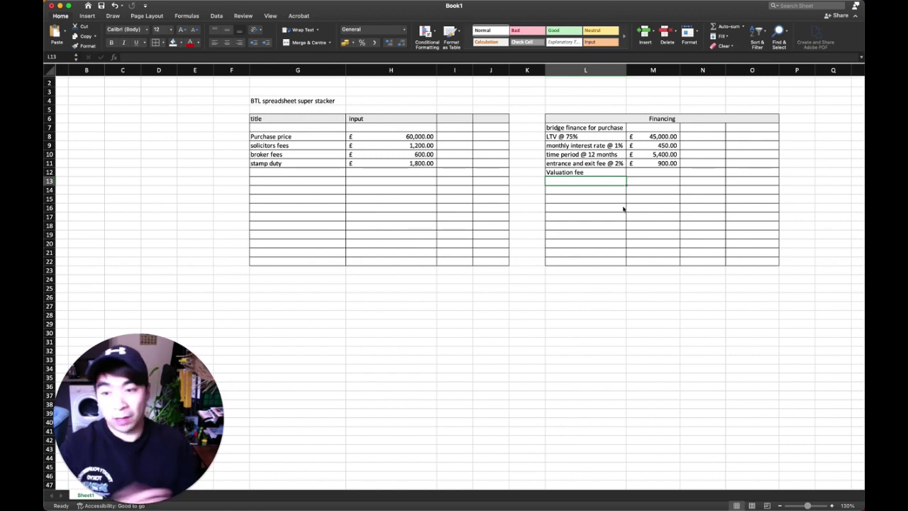
pyautogui.click(646, 172)
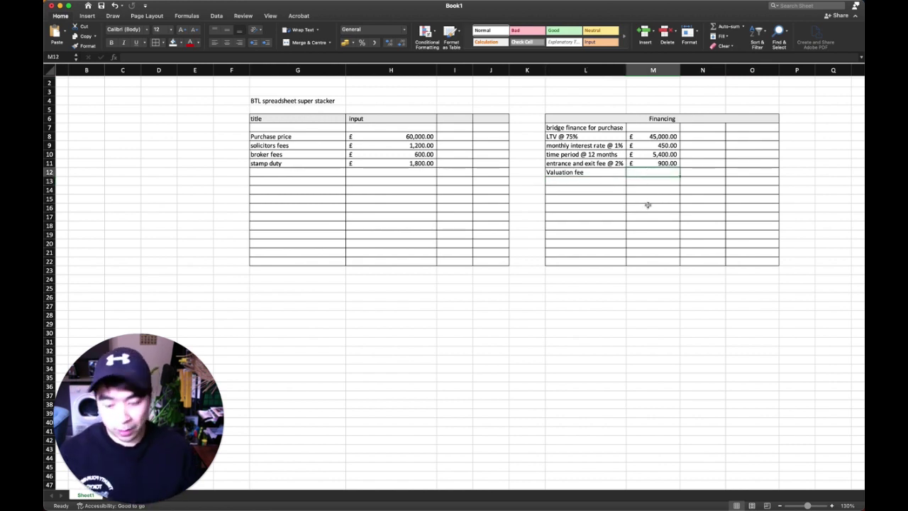
pyautogui.write('1200')
pyautogui.press('Return')
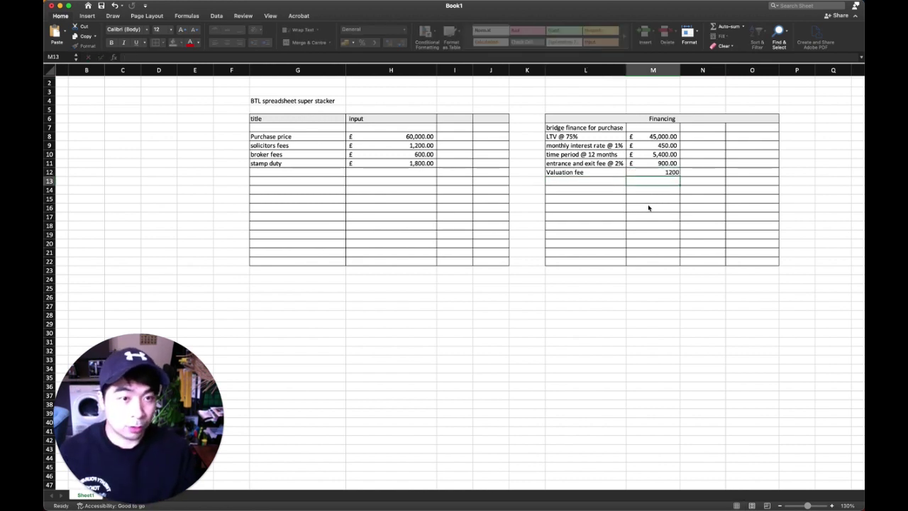
# Apply the pound accounting number format to the whole of column M.
pyautogui.click(653, 70)
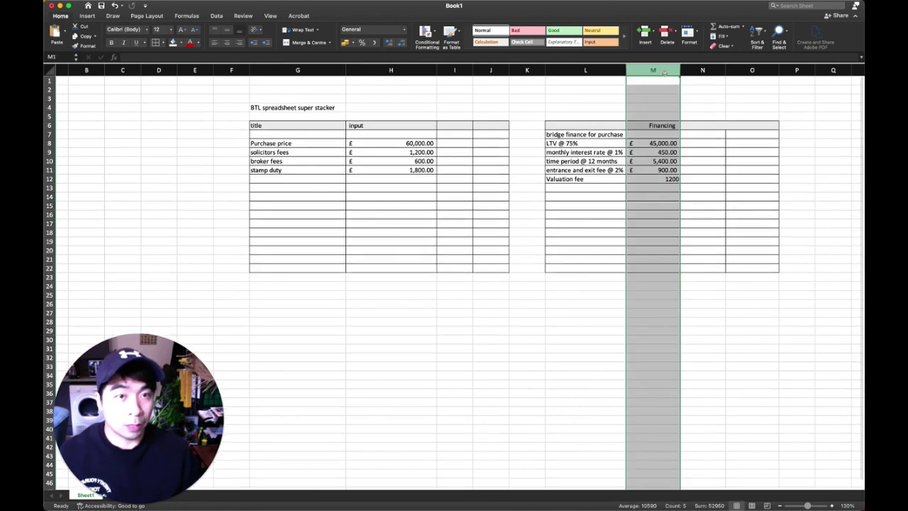
pyautogui.click(346, 42)
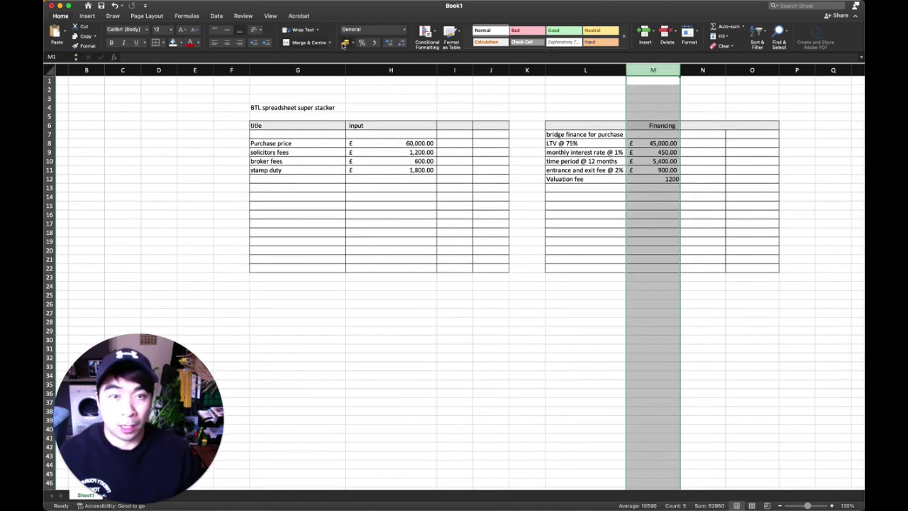
pyautogui.click(677, 208)
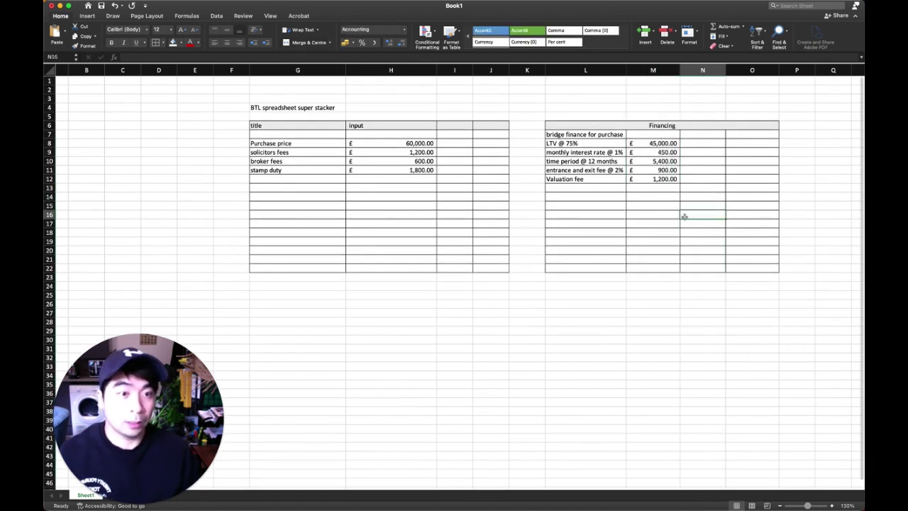
# Enter the row label "total bridge facility" in L14, leaving a blank row below the valuation fee.
pyautogui.click(585, 205)
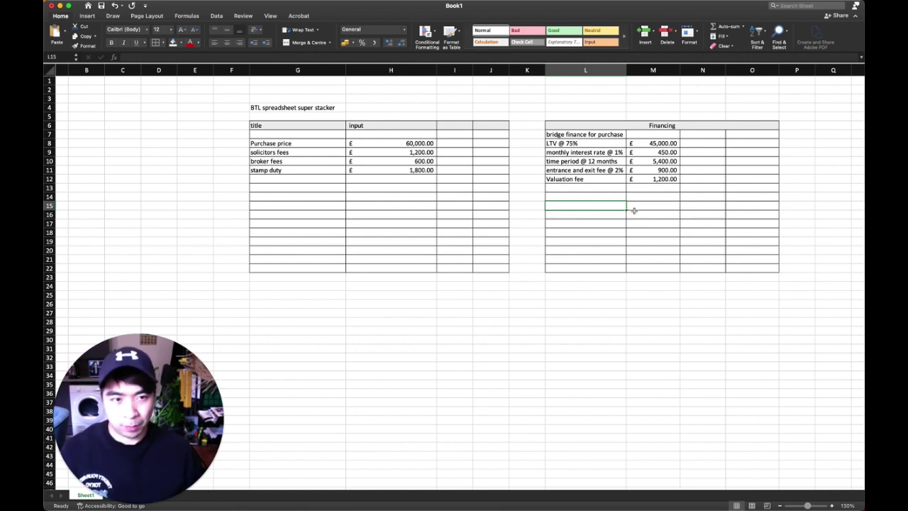
pyautogui.click(611, 196)
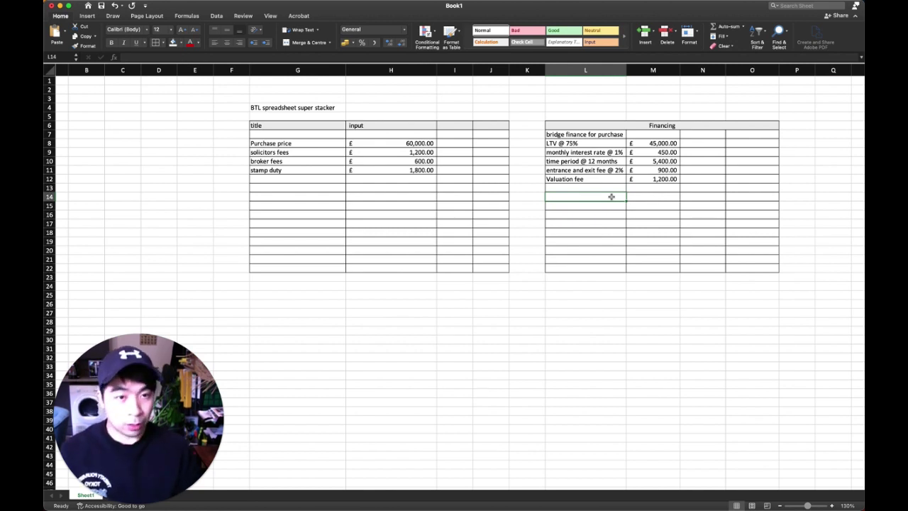
pyautogui.write('total ')
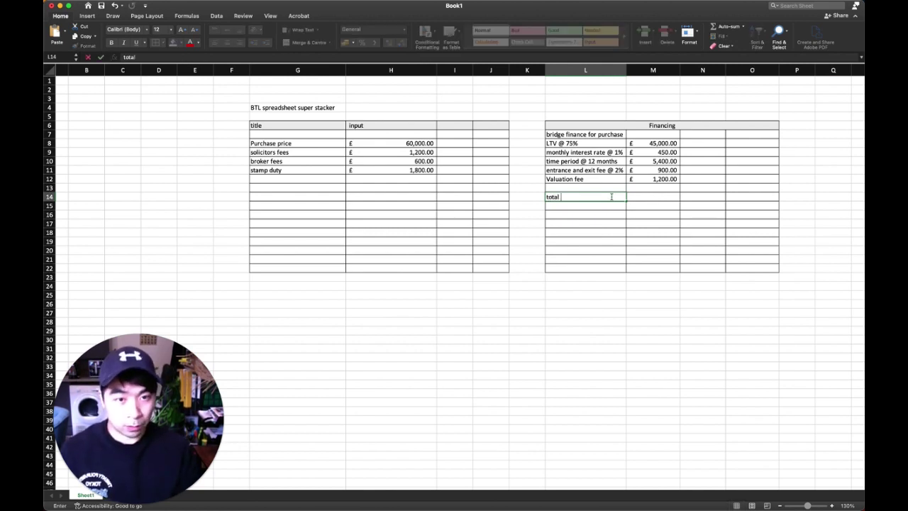
pyautogui.write('bridge fac')
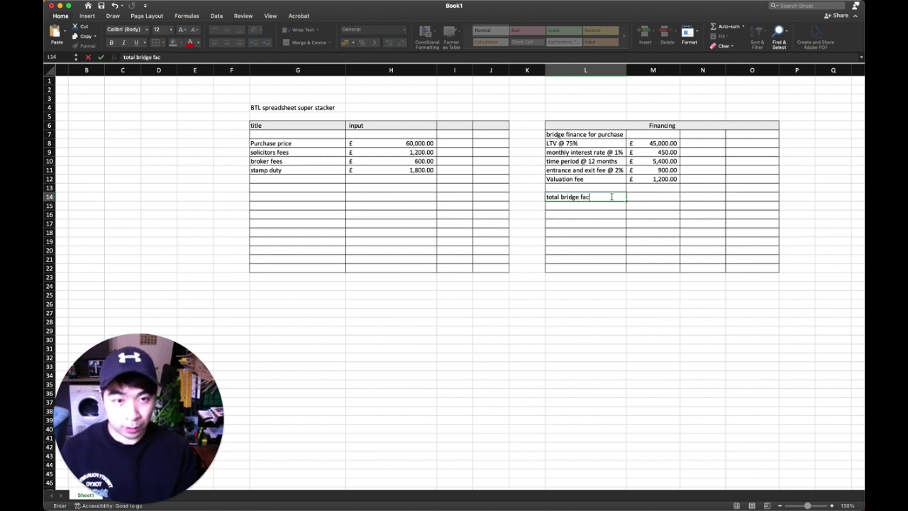
pyautogui.write('ility')
pyautogui.press('Tab')
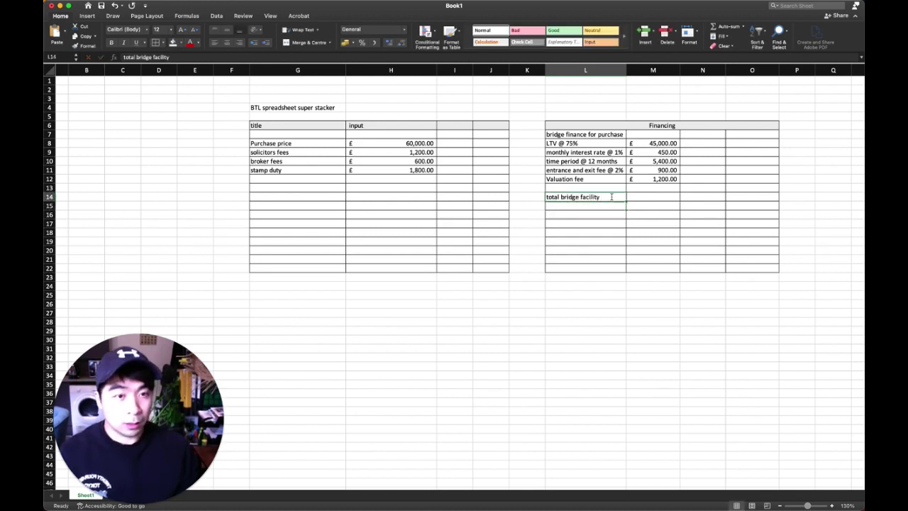
# Calculate the total bridge facility in M14 by deducting interest and fees from the loan with the formula =M8-M10-M11-M12.
pyautogui.write('=')
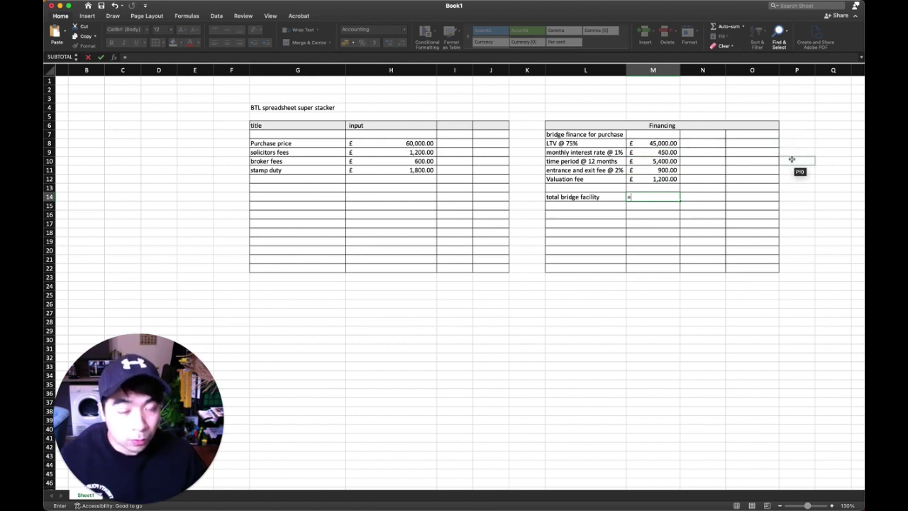
pyautogui.click(658, 143)
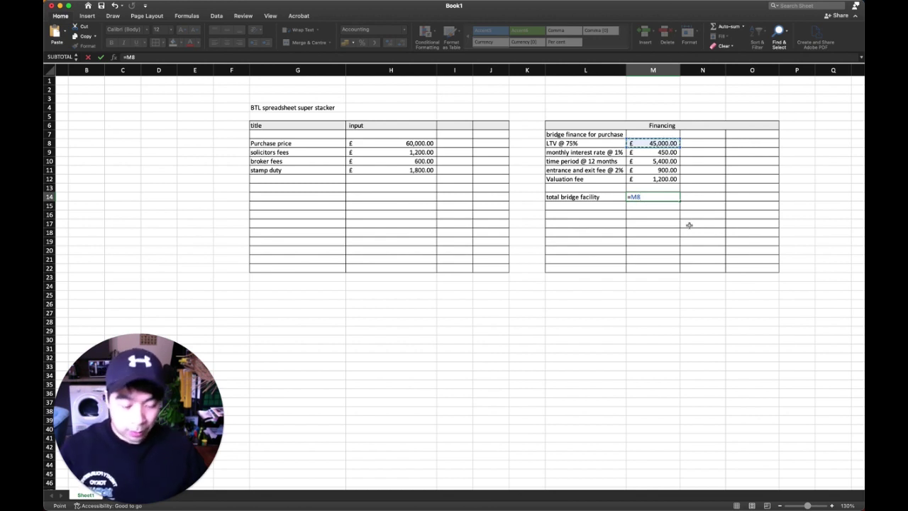
pyautogui.write('-')
pyautogui.click(655, 161)
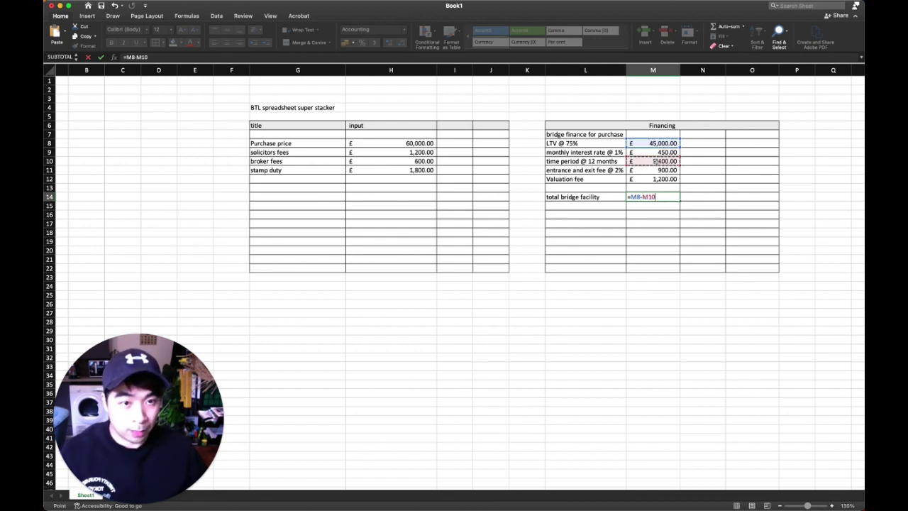
pyautogui.write('-')
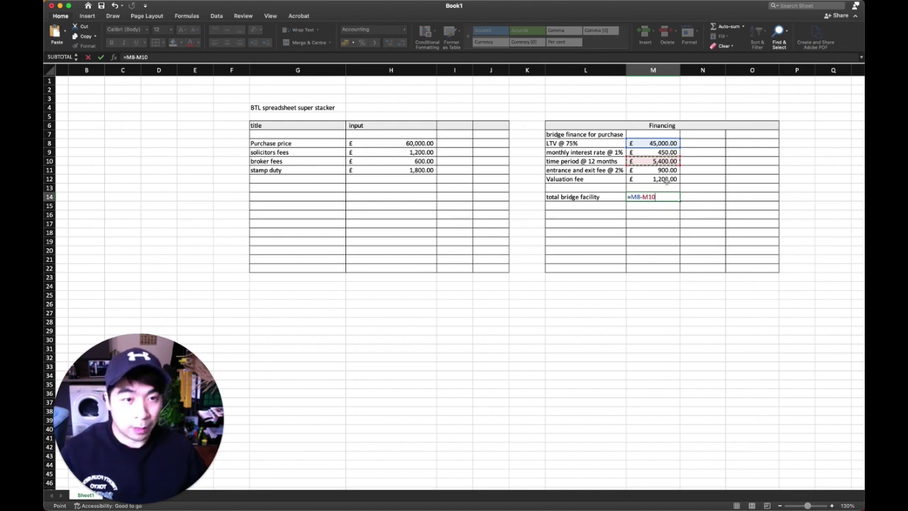
pyautogui.click(658, 170)
pyautogui.write('-')
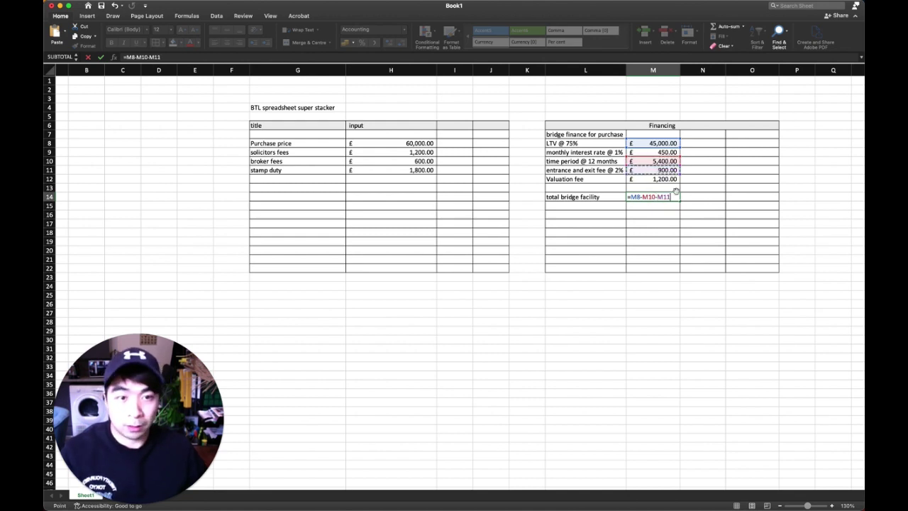
pyautogui.click(661, 178)
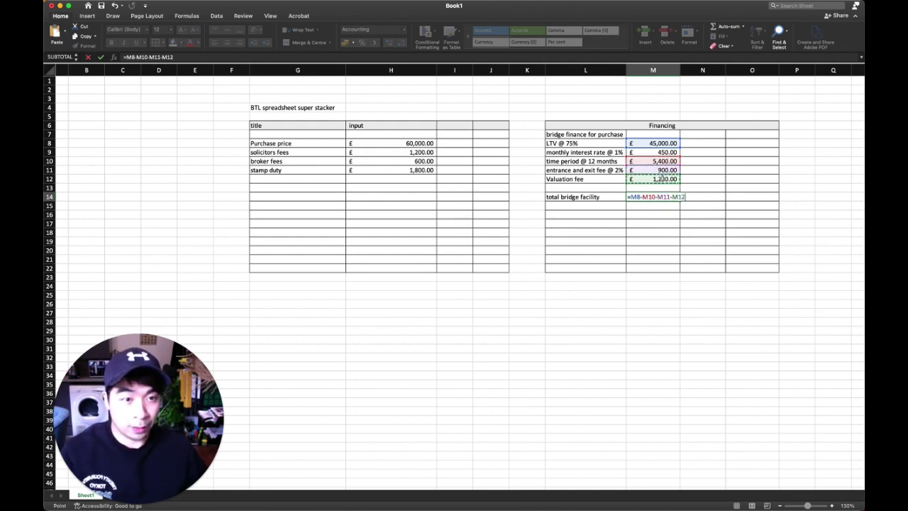
pyautogui.press('Return')
# Extend the label in L14 to "total bridge facility net advance" and widen column L to about 28.17 to fit it.
pyautogui.click(601, 198)
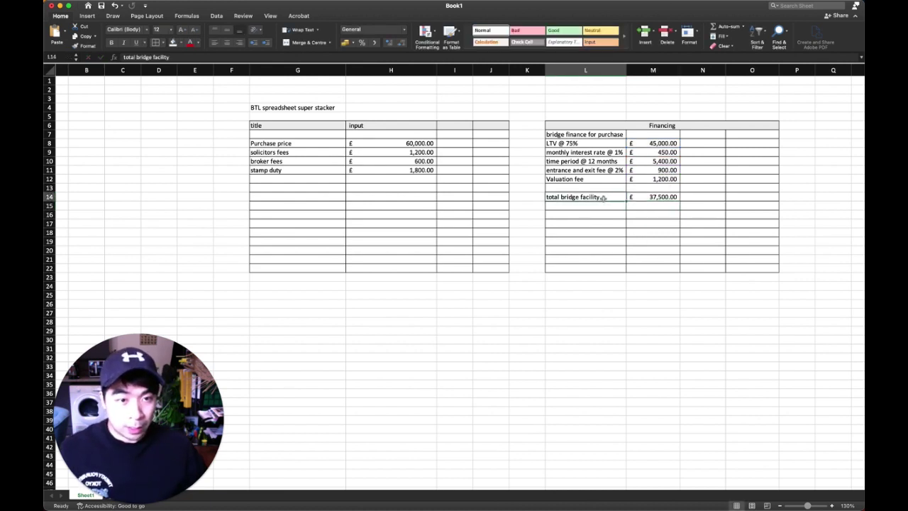
pyautogui.write('net advance')
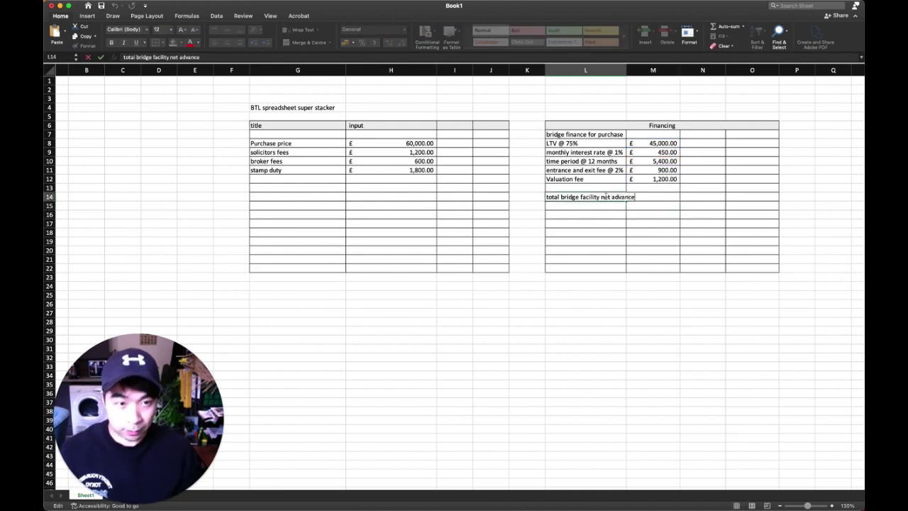
pyautogui.press('Return')
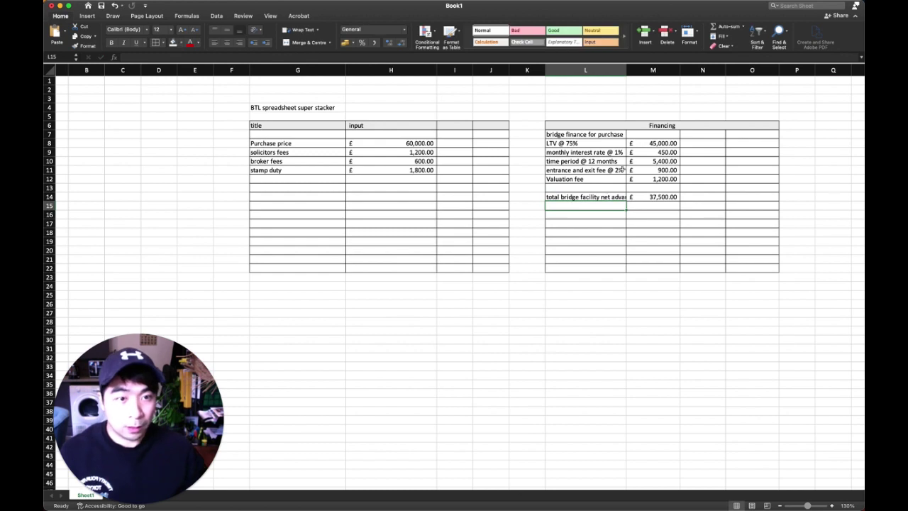
pyautogui.doubleClick(625, 69)
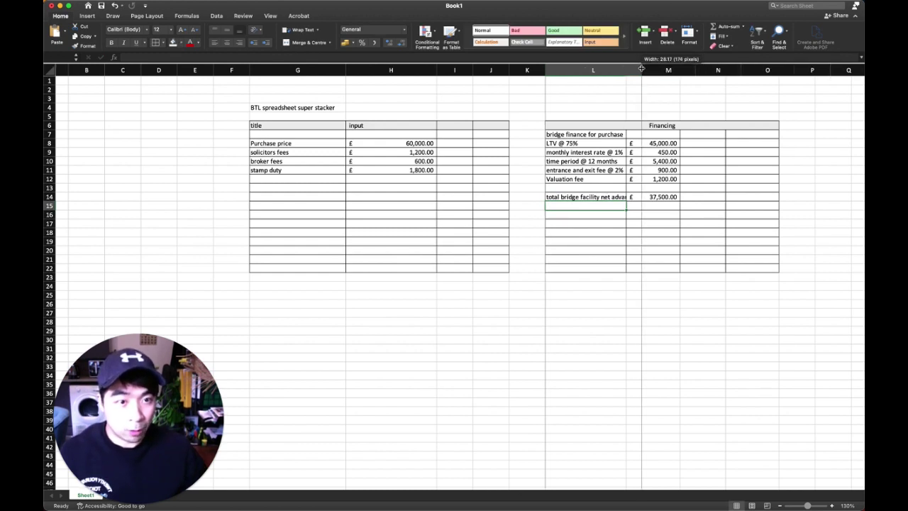
# Highlight the net advance amount in M14 with a yellow fill.
pyautogui.click(672, 196)
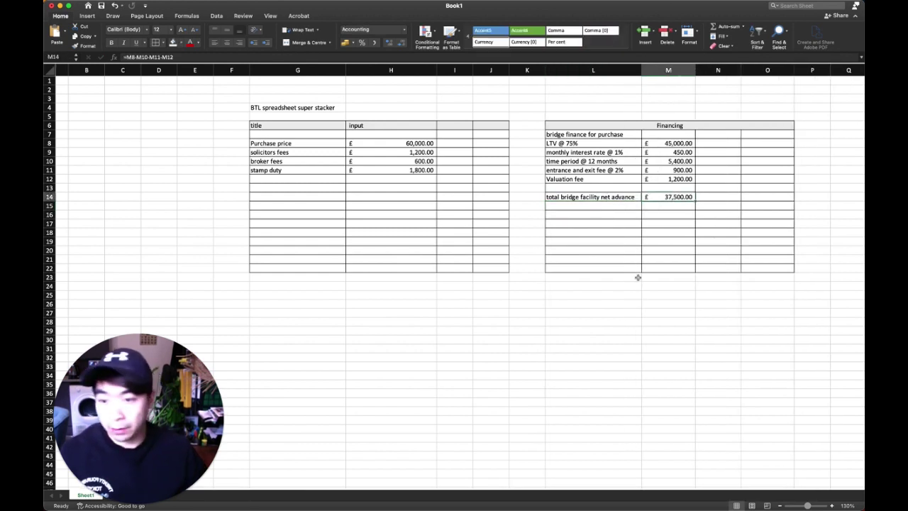
pyautogui.click(180, 42)
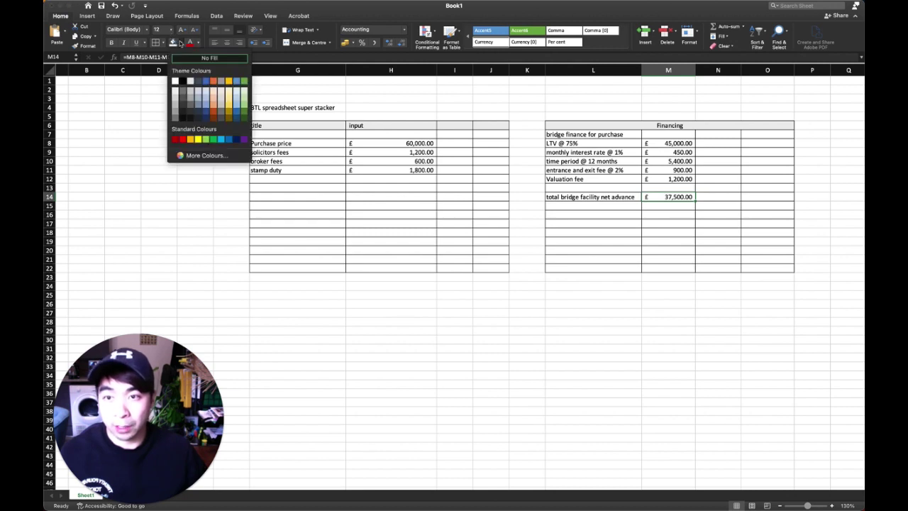
pyautogui.click(199, 141)
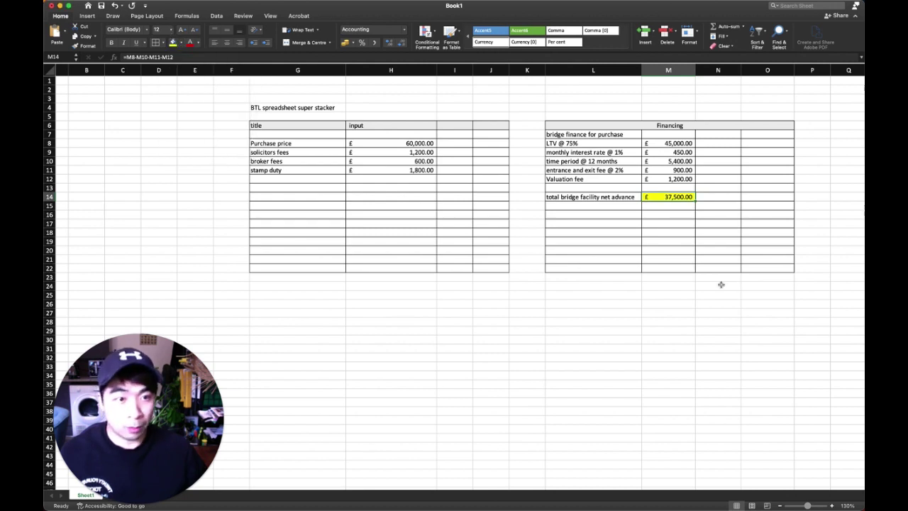
pyautogui.click(688, 250)
# Enter the row label "deposit require to complete" in L15, directly below the net advance.
pyautogui.click(587, 206)
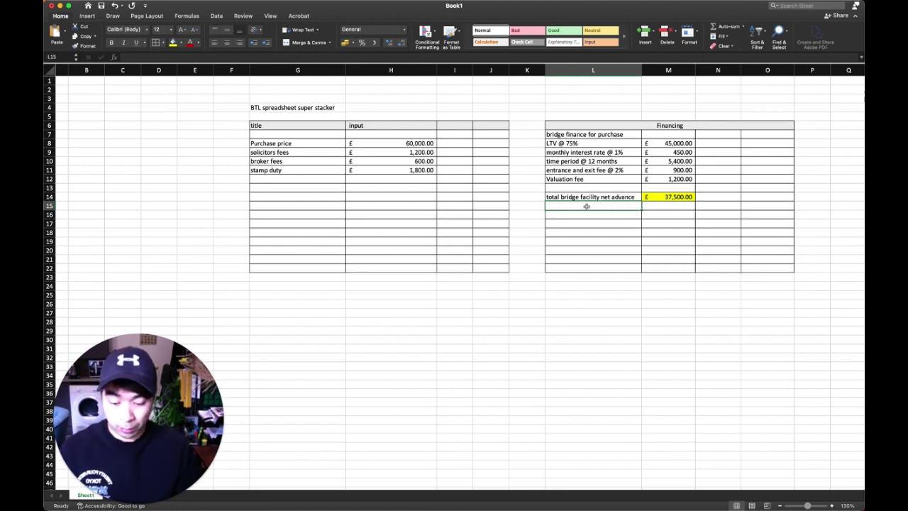
pyautogui.write('deposit req')
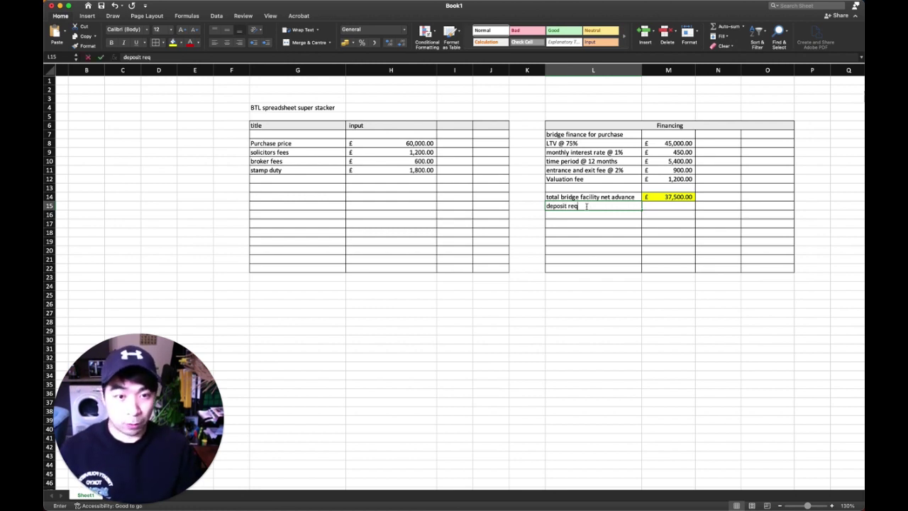
pyautogui.write('uire to complete')
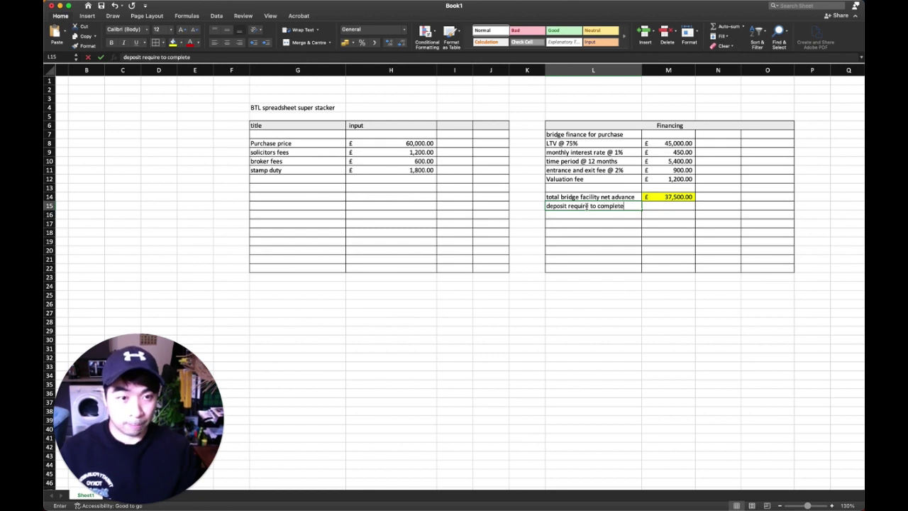
pyautogui.press('Tab')
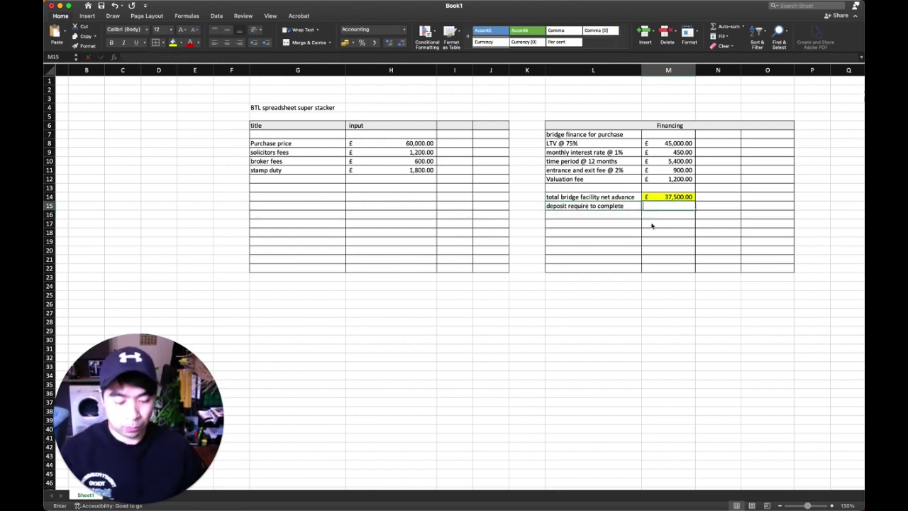
# Calculate the required deposit in M15 as purchase price minus net advance with the formula =H8-M14.
pyautogui.write('=')
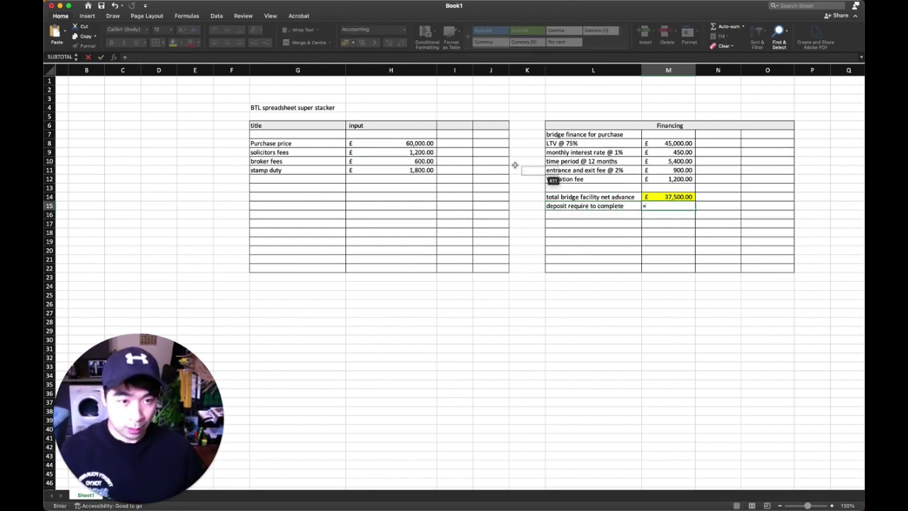
pyautogui.click(417, 143)
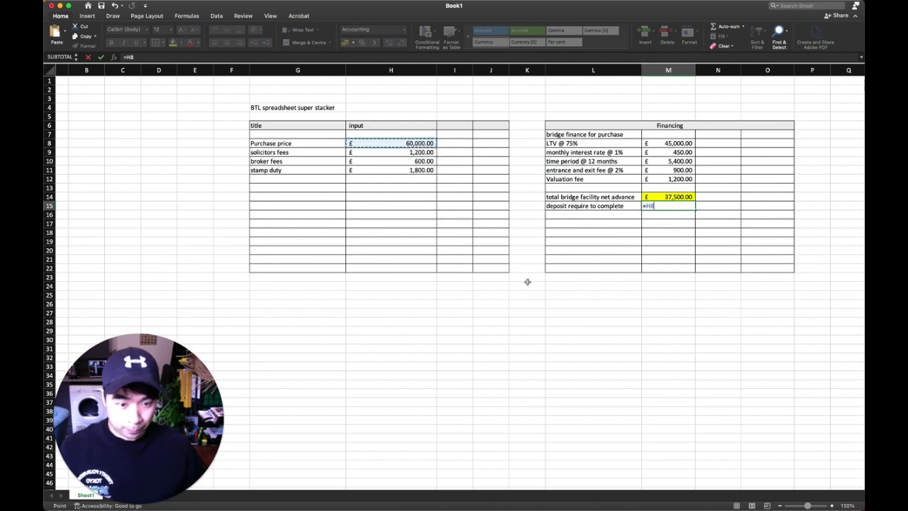
pyautogui.write('-')
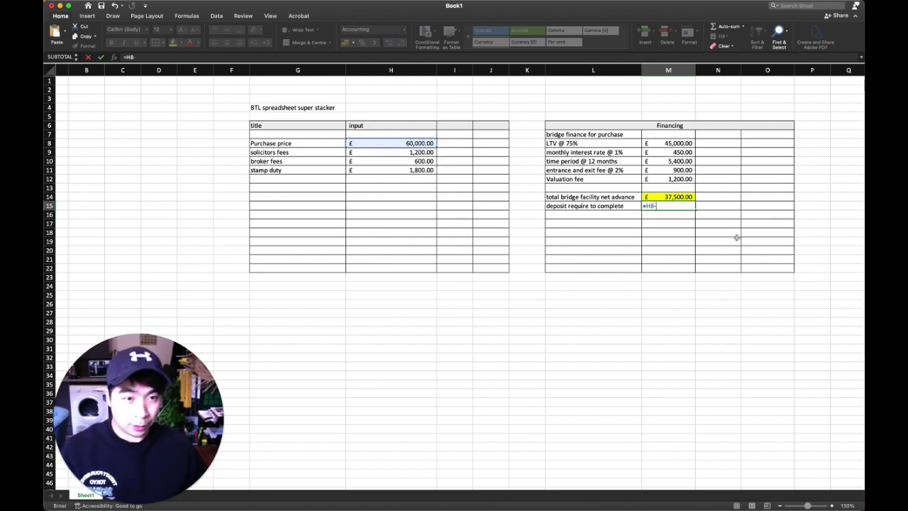
pyautogui.click(675, 197)
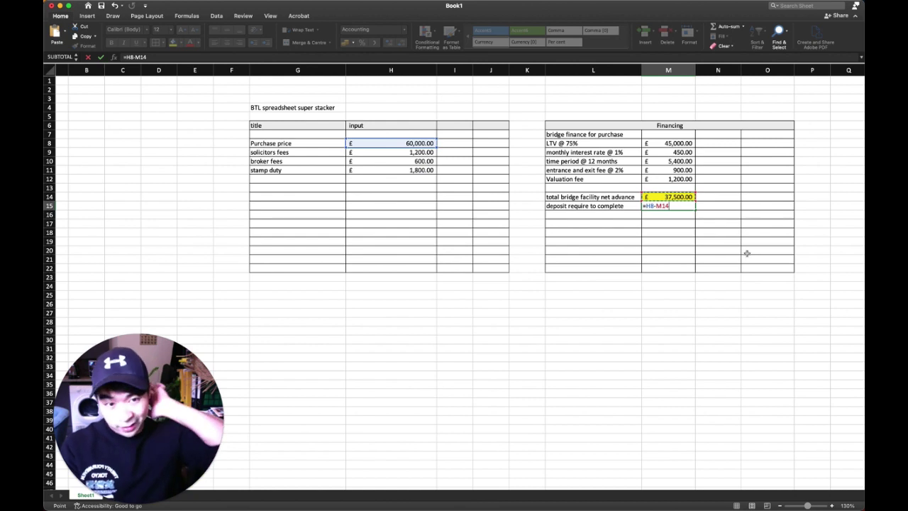
pyautogui.press('Return')
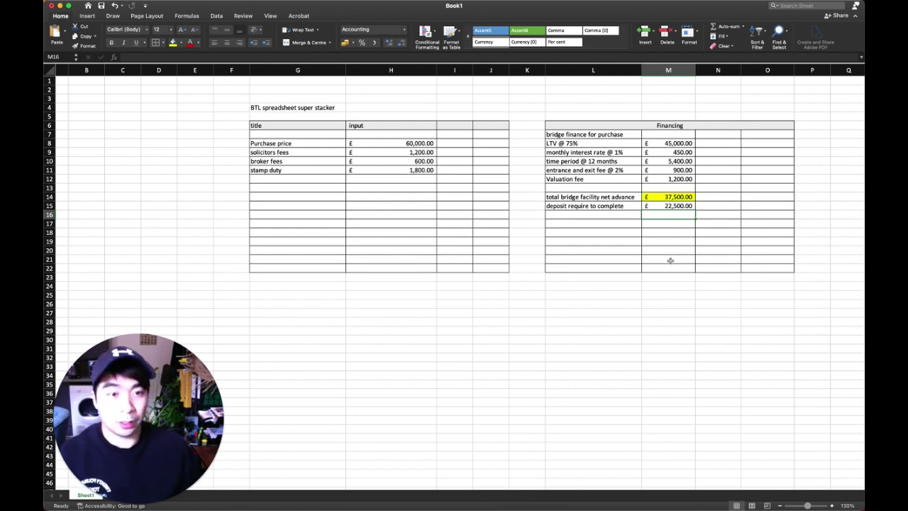
# Enter the row label "Deposit requited to complete" in G13 of the input table, leaving a blank row below stamp duty.
pyautogui.click(599, 206)
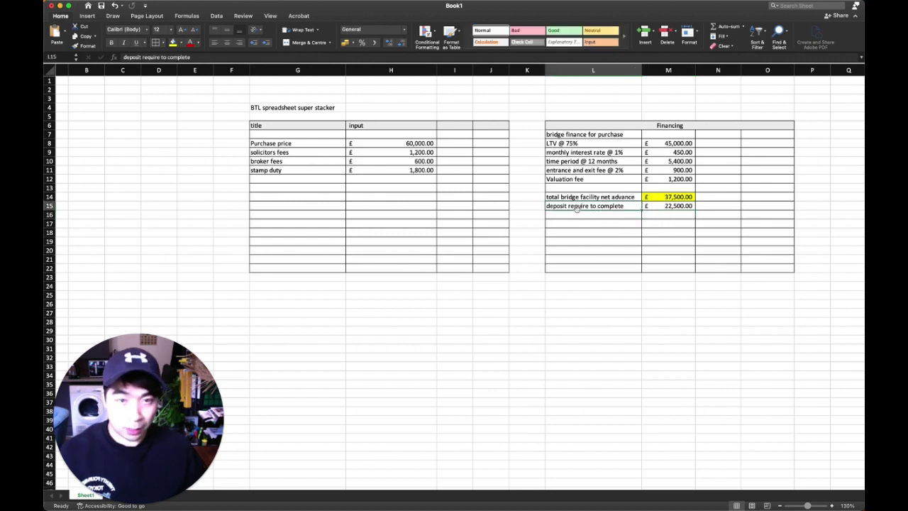
pyautogui.click(277, 180)
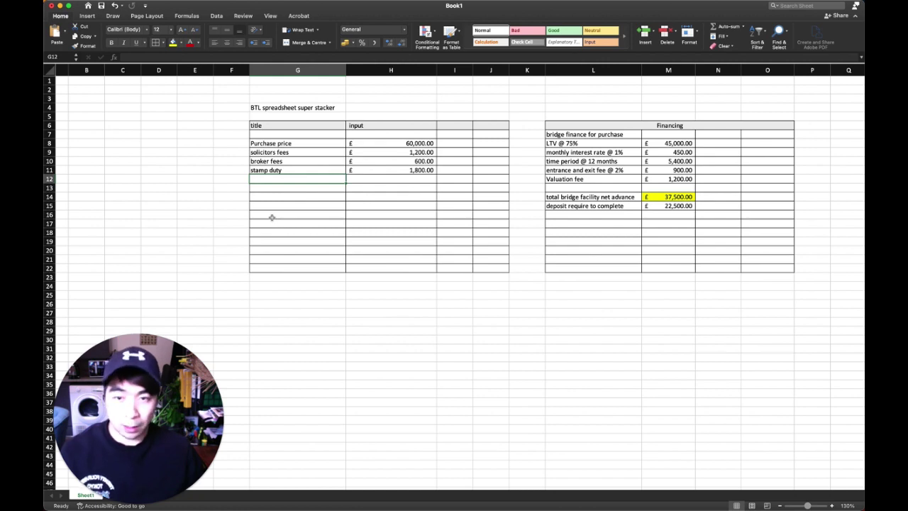
pyautogui.click(274, 188)
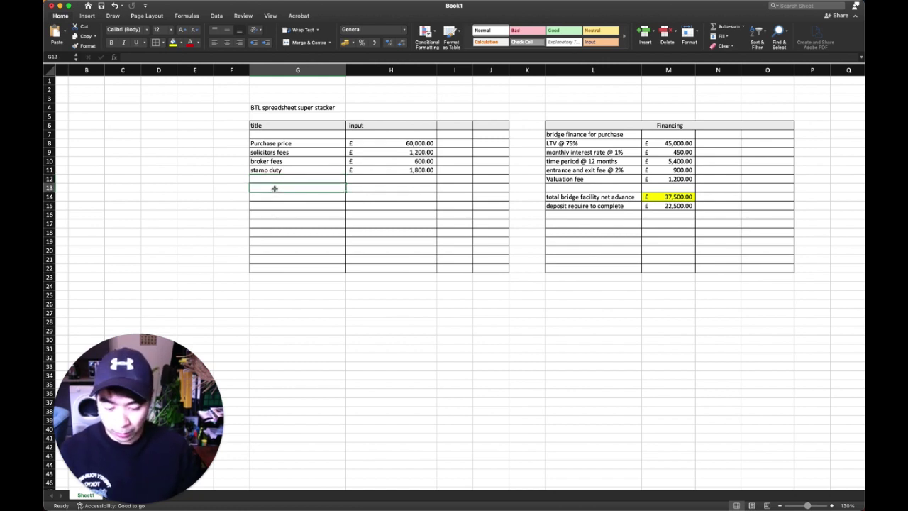
pyautogui.write('Deposit r')
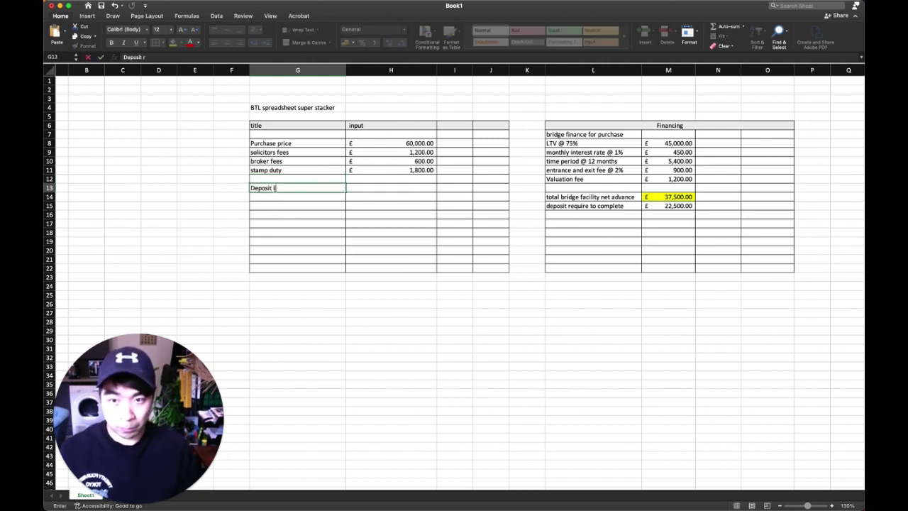
pyautogui.write('ewq')
pyautogui.press('BackSpace')
pyautogui.press('BackSpace')
pyautogui.write('q')
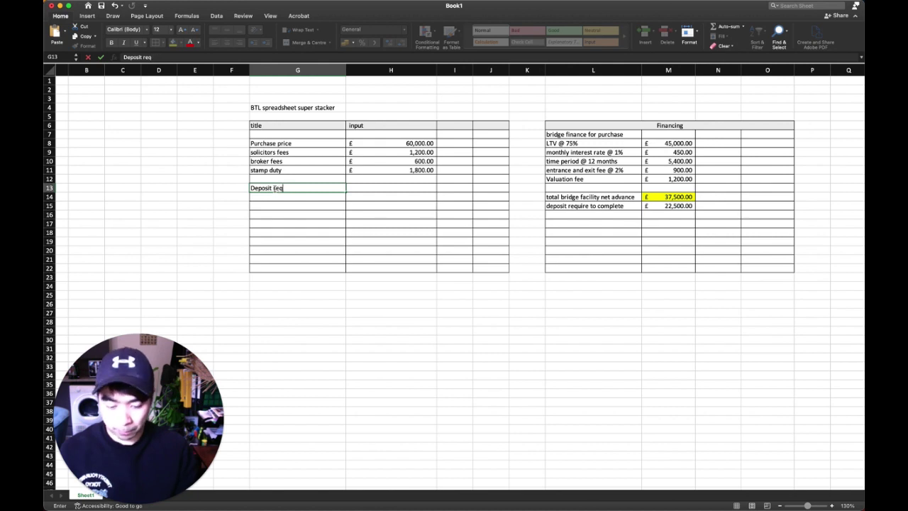
pyautogui.write('uited to comple')
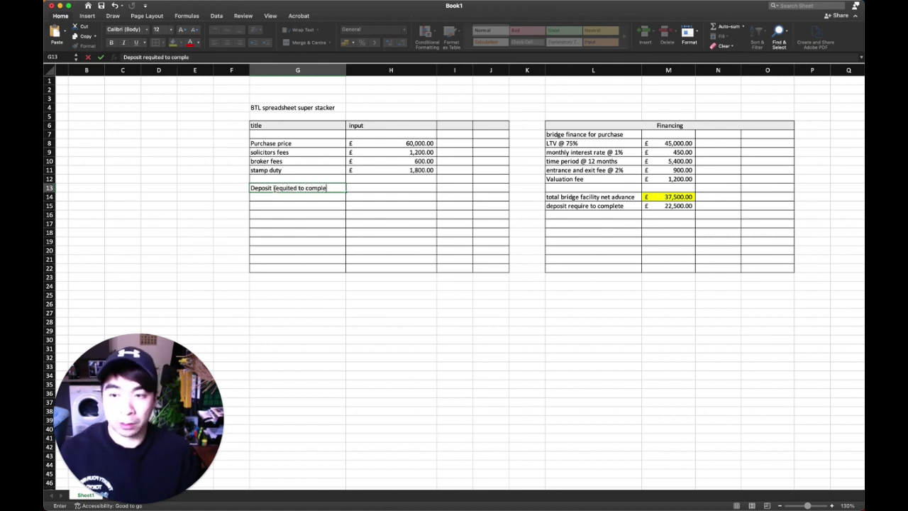
pyautogui.write('te')
pyautogui.press('Tab')
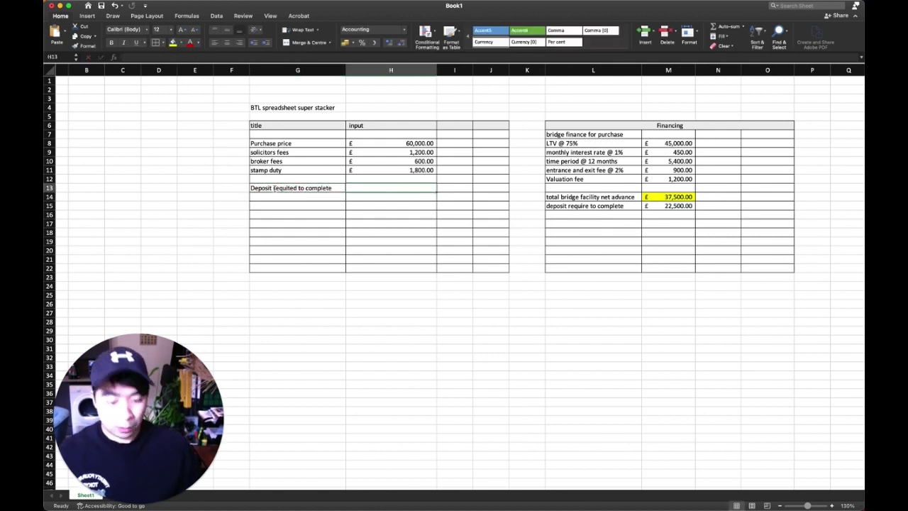
# Link the deposit amount in H13 to the Financing table's deposit figure with the formula =M15.
pyautogui.write('=')
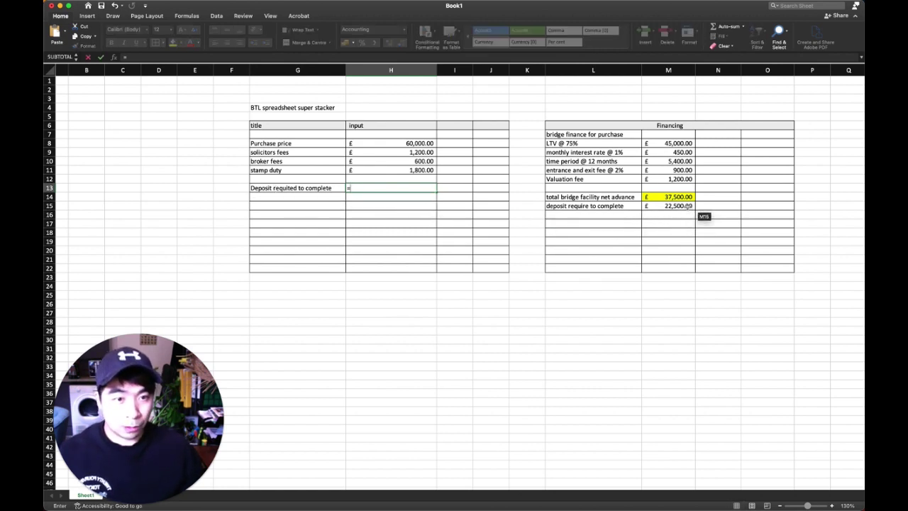
pyautogui.click(687, 206)
pyautogui.press('Return')
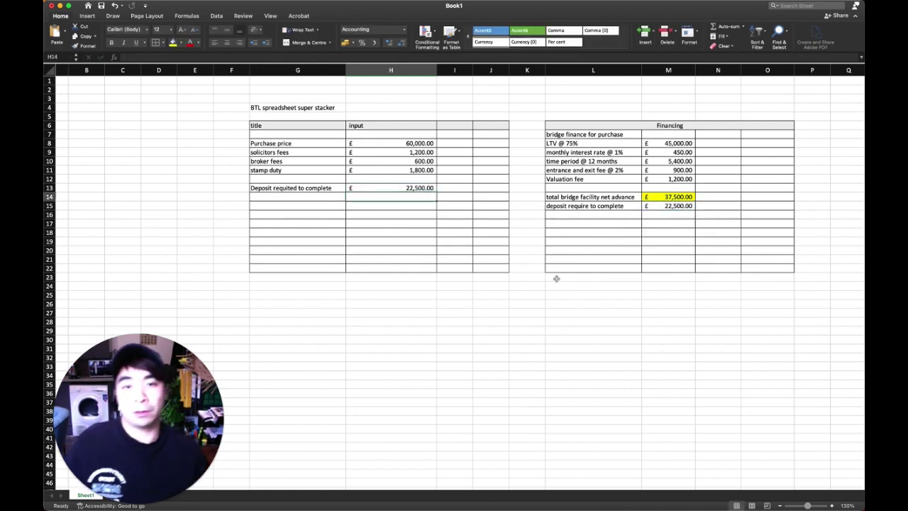
# Enter the row label "Total purchasing costs" in G14, directly below the deposit row of the input table.
pyautogui.click(316, 196)
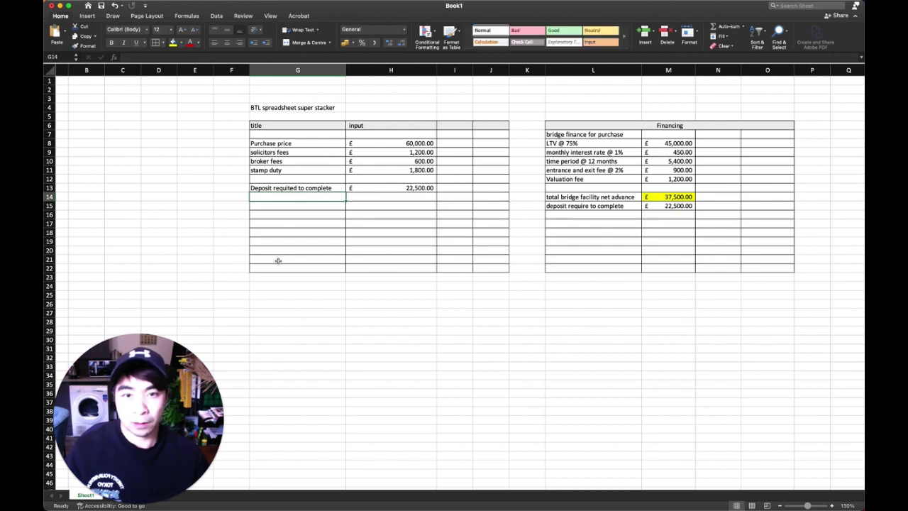
pyautogui.scroll(-1, 278, 261)
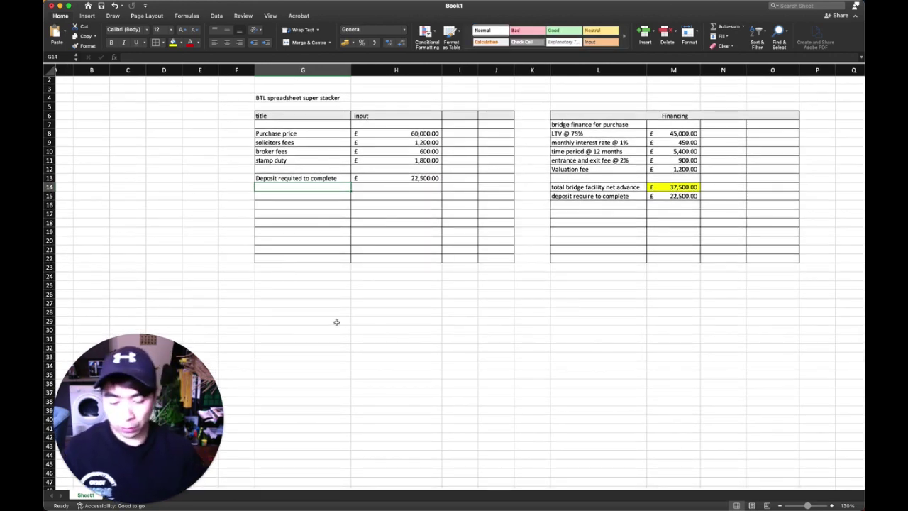
pyautogui.write('Tot')
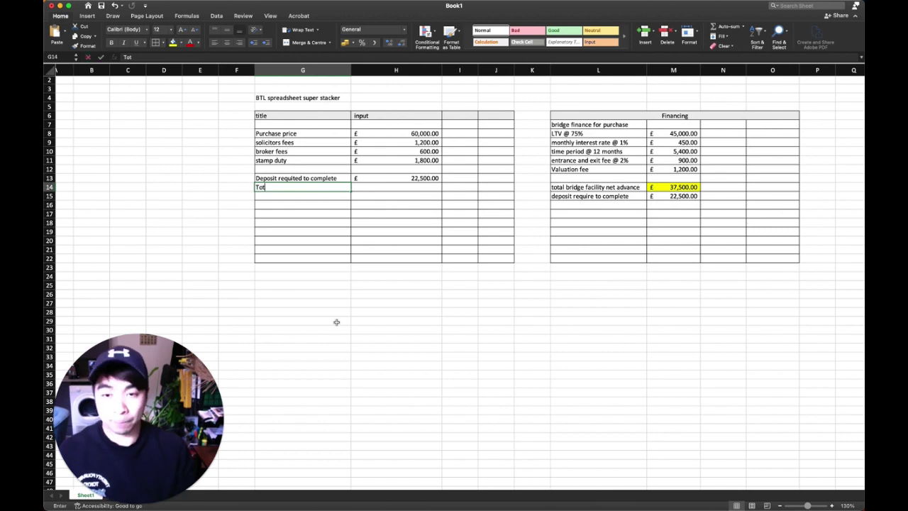
pyautogui.write('al purchasing')
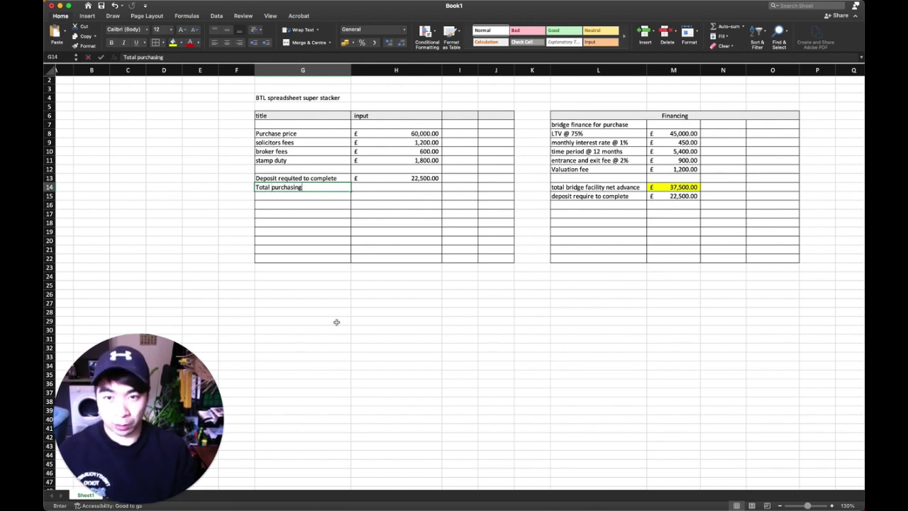
pyautogui.write(' costs')
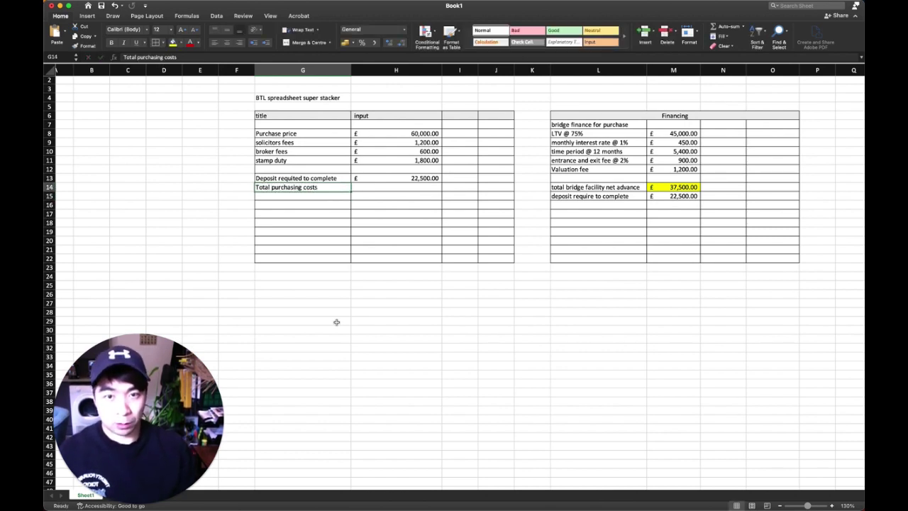
# Calculate the total purchasing costs in H14 by adding deposit, stamp duty, broker fees and solicitors fees with =H13+H11+H10+H9.
pyautogui.press('Tab')
pyautogui.write('=')
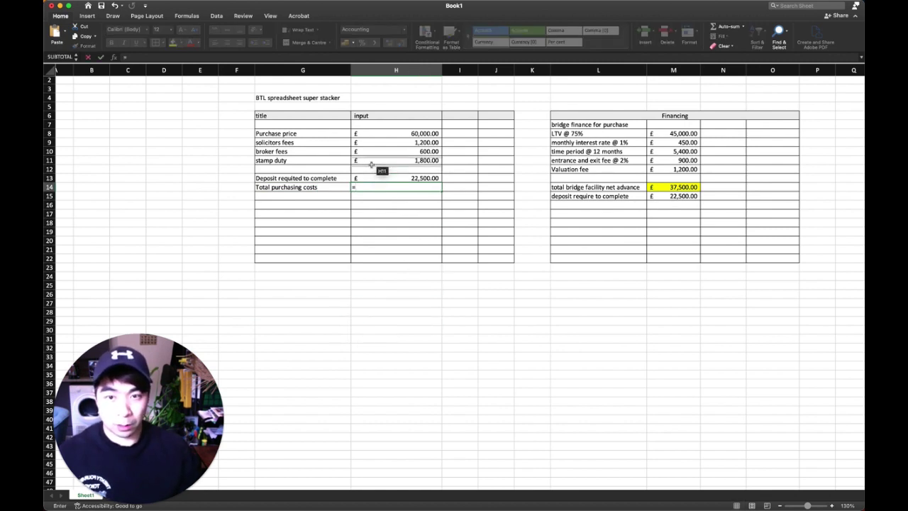
pyautogui.click(391, 178)
pyautogui.write('+')
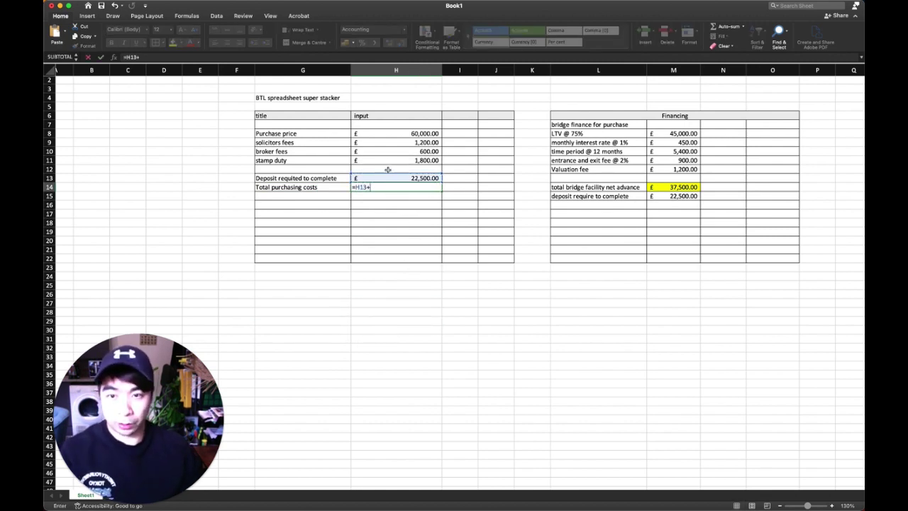
pyautogui.click(396, 161)
pyautogui.write('+')
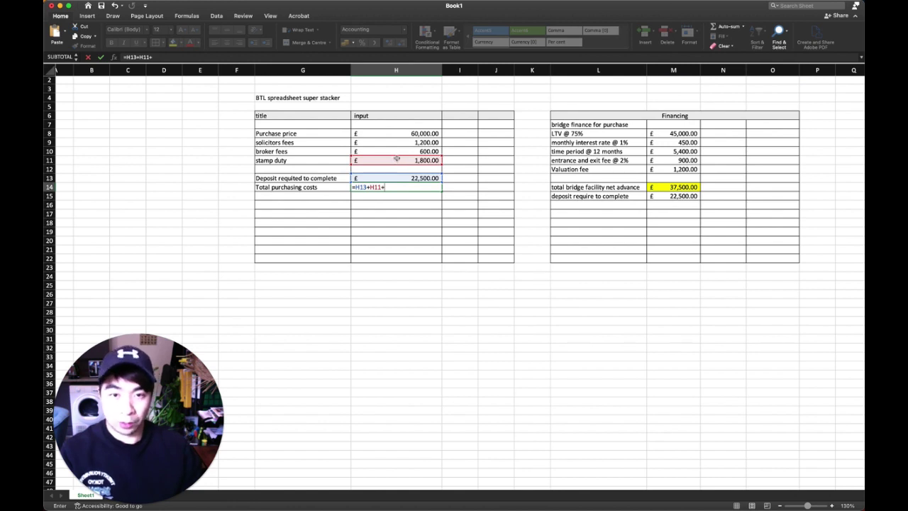
pyautogui.click(392, 151)
pyautogui.write('+')
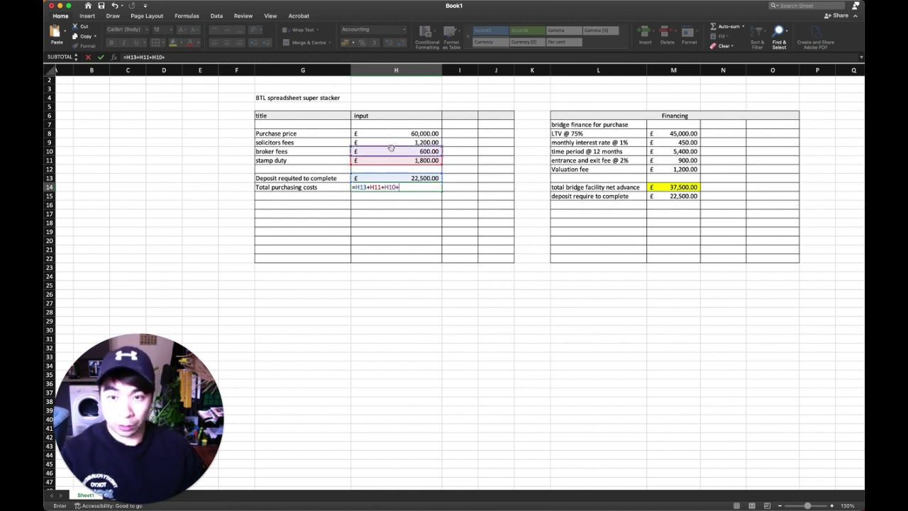
pyautogui.click(392, 140)
pyautogui.press('Return')
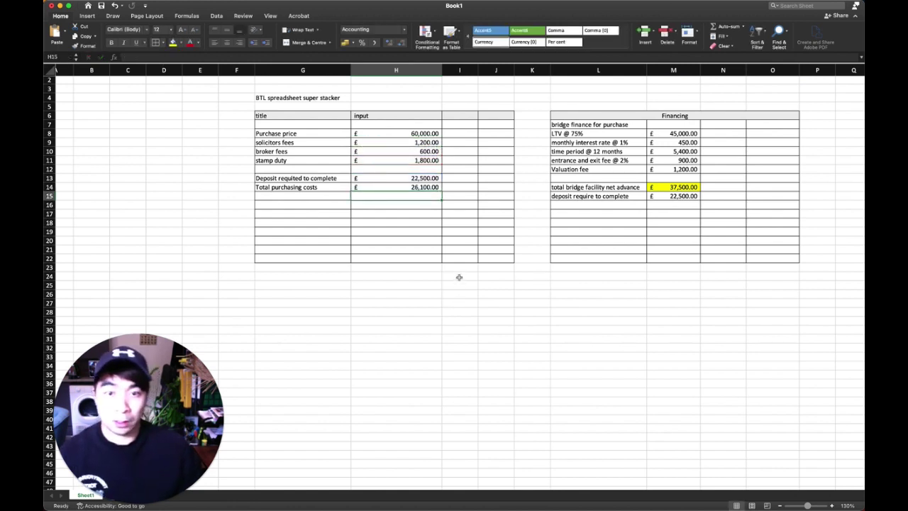
# Highlight the total purchasing costs label and amount in G14:H14 with a yellow fill.
pyautogui.moveTo(312, 186); pyautogui.dragTo(398, 188)
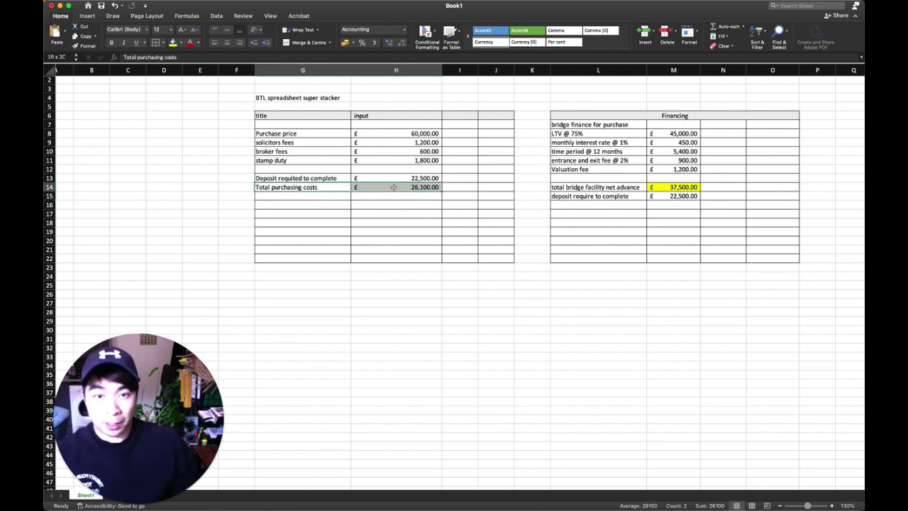
pyautogui.click(180, 43)
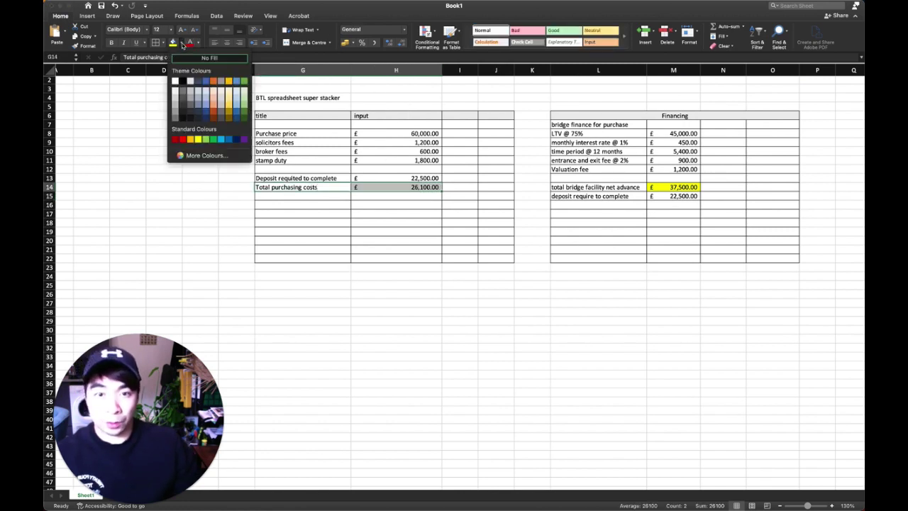
pyautogui.click(198, 141)
pyautogui.click(436, 275)
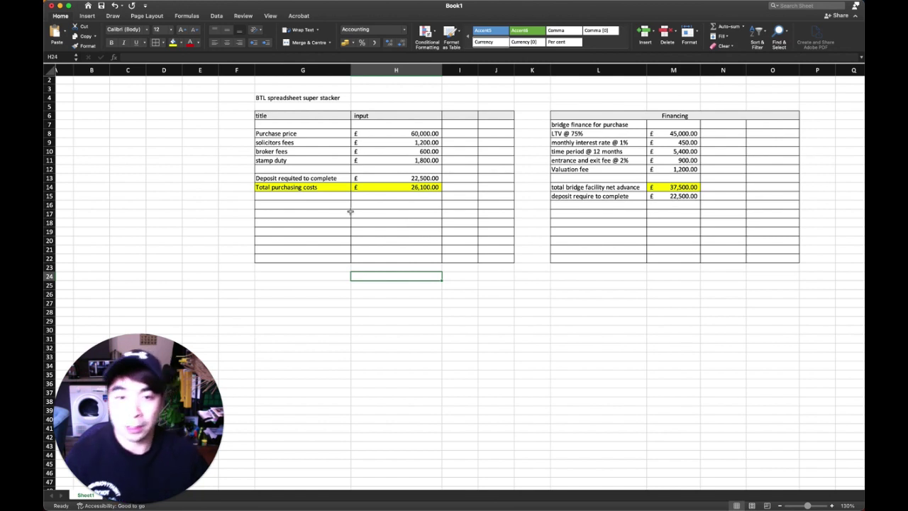
# Enter the row label "Estimated renovation amount" in G16, leaving a blank row below the total purchasing costs.
pyautogui.click(308, 204)
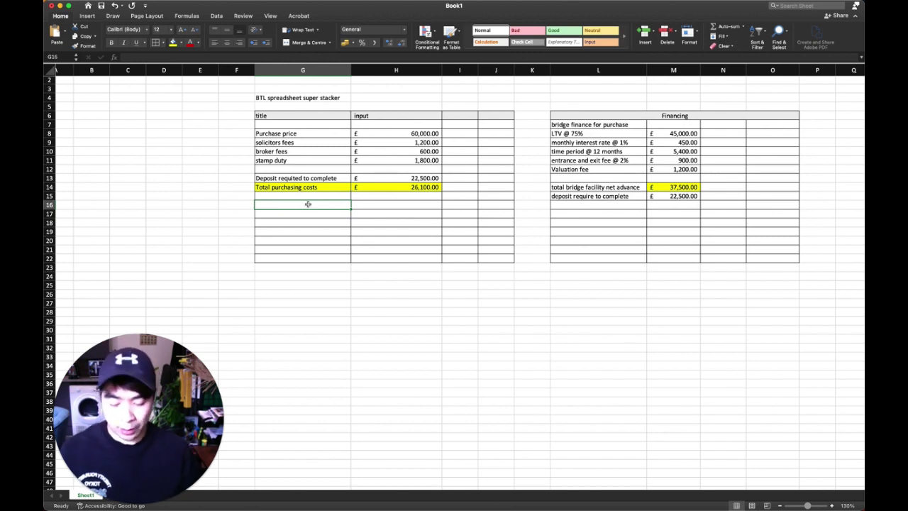
pyautogui.write('Estimate ')
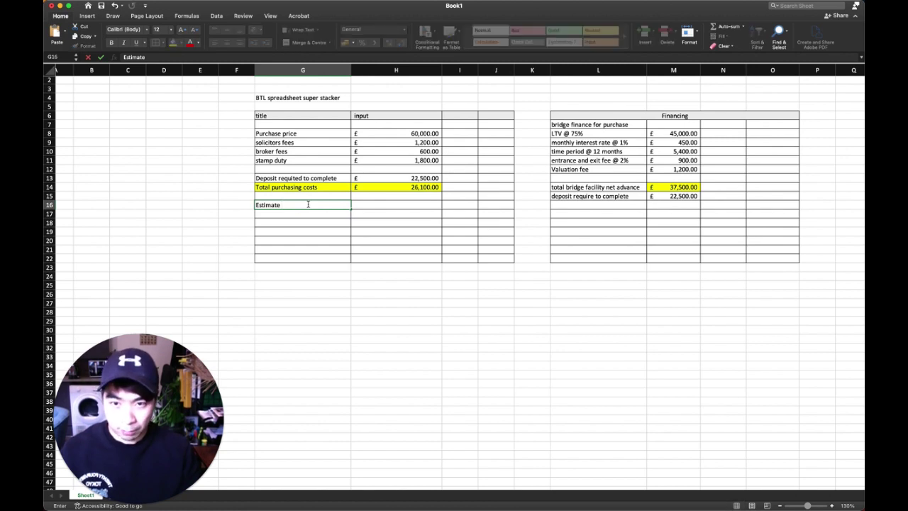
pyautogui.write('d renovation')
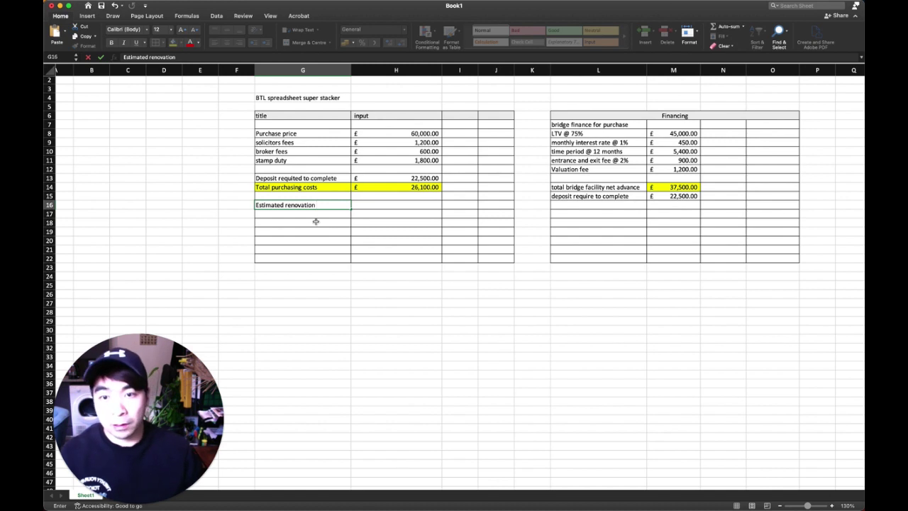
pyautogui.write(' amount')
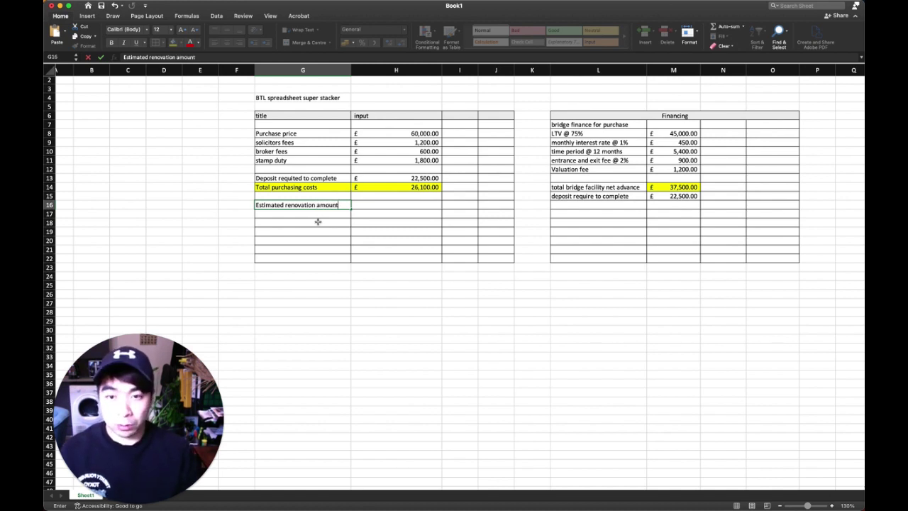
pyautogui.press('Return')
# Set the estimated renovation amount in H16 to 40,000.
pyautogui.press('Up')
pyautogui.press('Right')
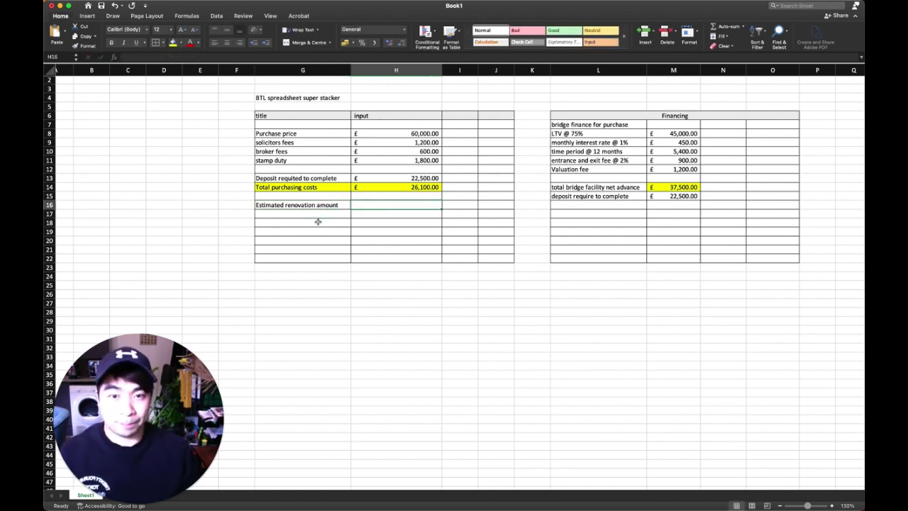
pyautogui.write('40')
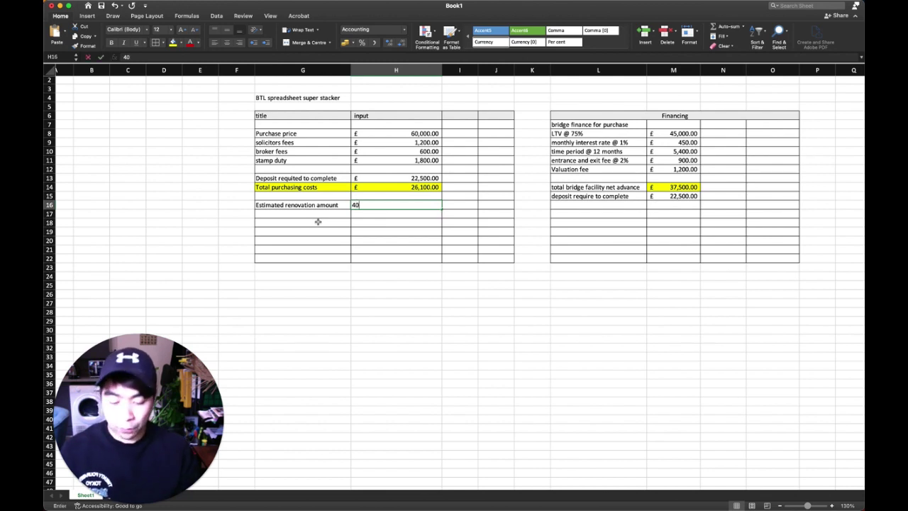
pyautogui.write(',0000')
pyautogui.press('Return')
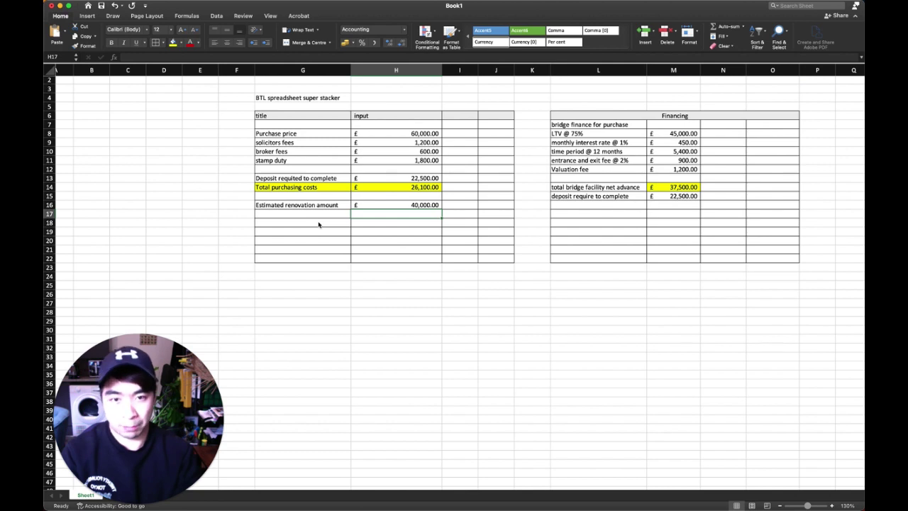
pyautogui.press('Up')
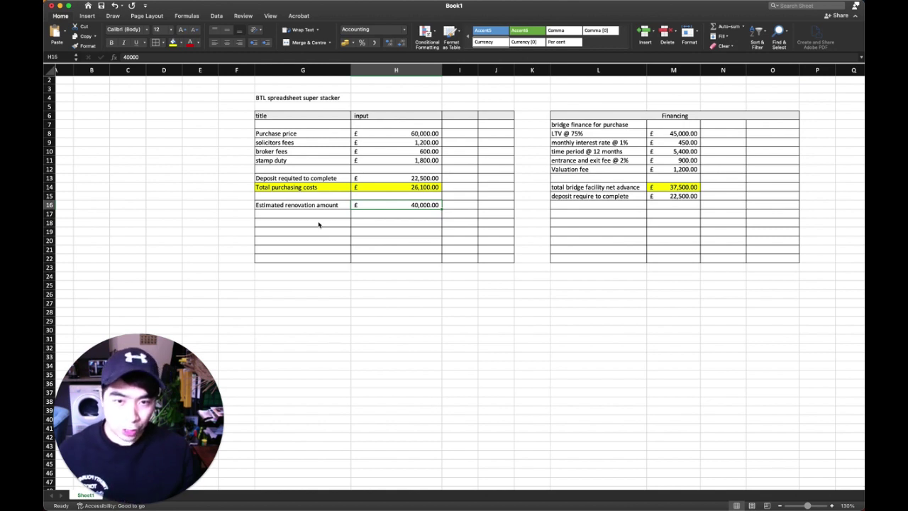
# Enter the row label "total overall costs" in G18, leaving a blank row below the renovation amount.
pyautogui.press('Down')
pyautogui.press('Down')
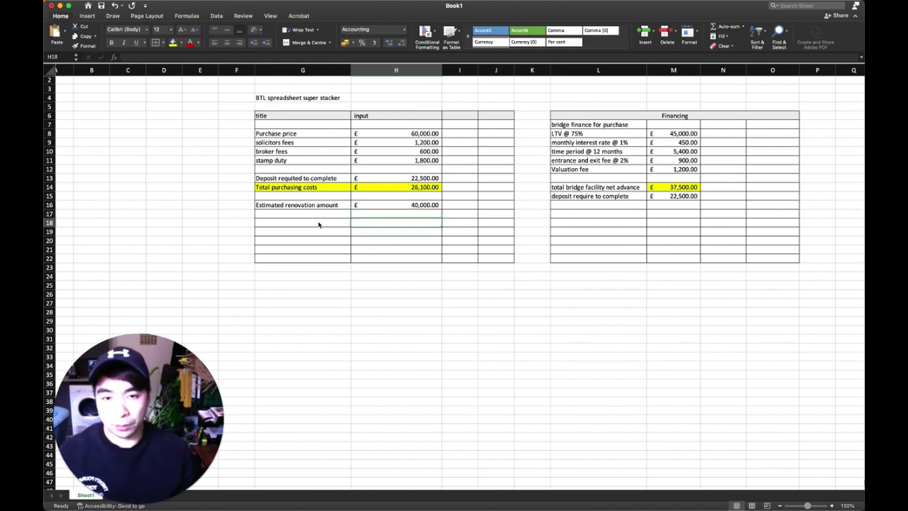
pyautogui.click(319, 225)
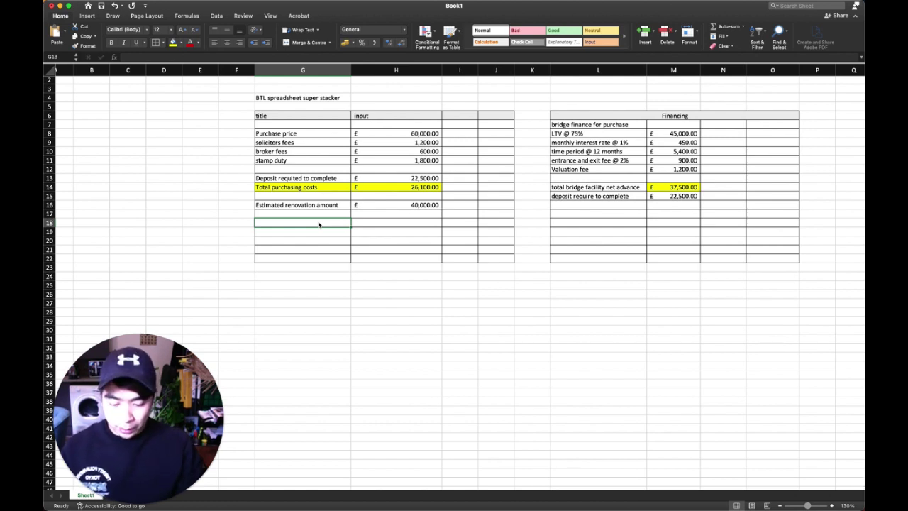
pyautogui.write('total ')
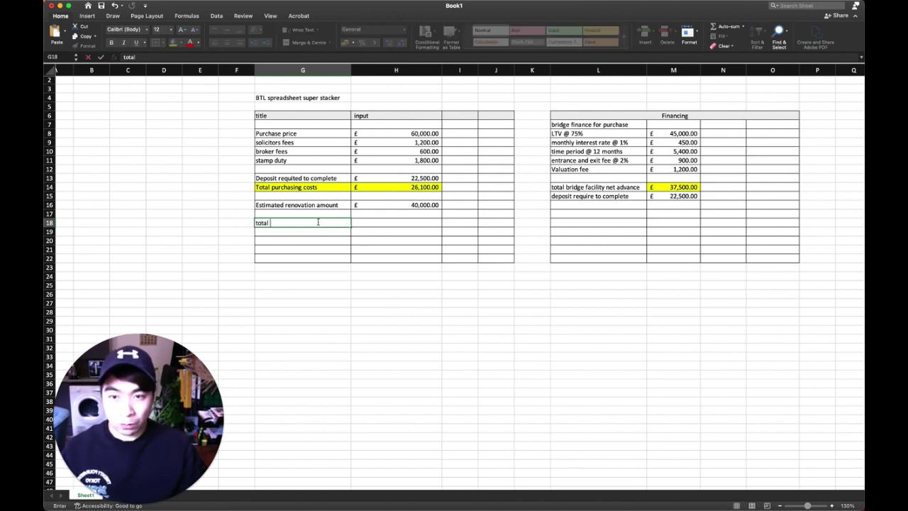
pyautogui.write('overall costs')
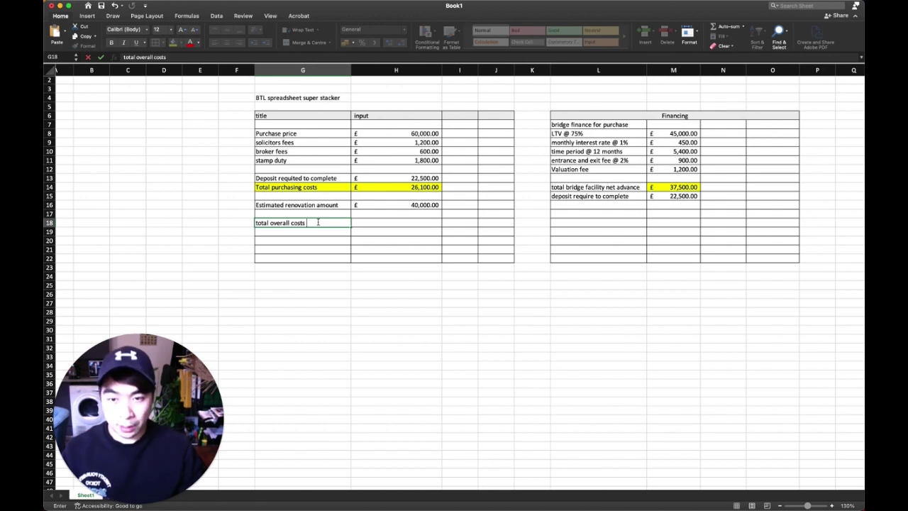
# Calculate the total overall costs in H18 as purchasing costs plus renovation amount with the formula =H14+H16.
pyautogui.press('Tab')
pyautogui.write('=')
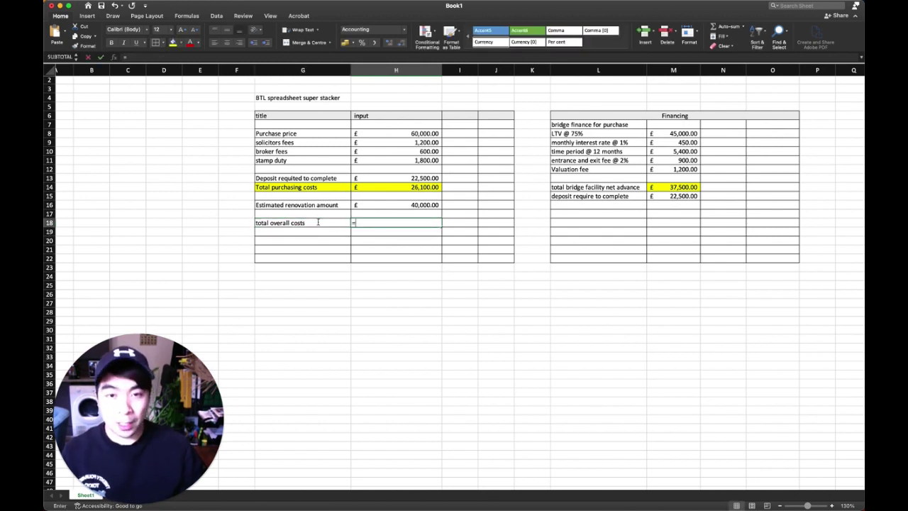
pyautogui.click(412, 187)
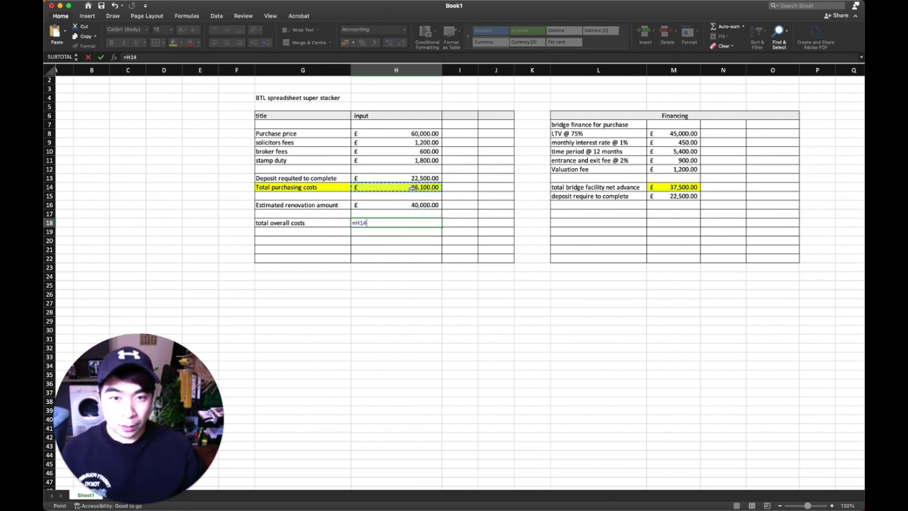
pyautogui.write('+')
pyautogui.click(412, 204)
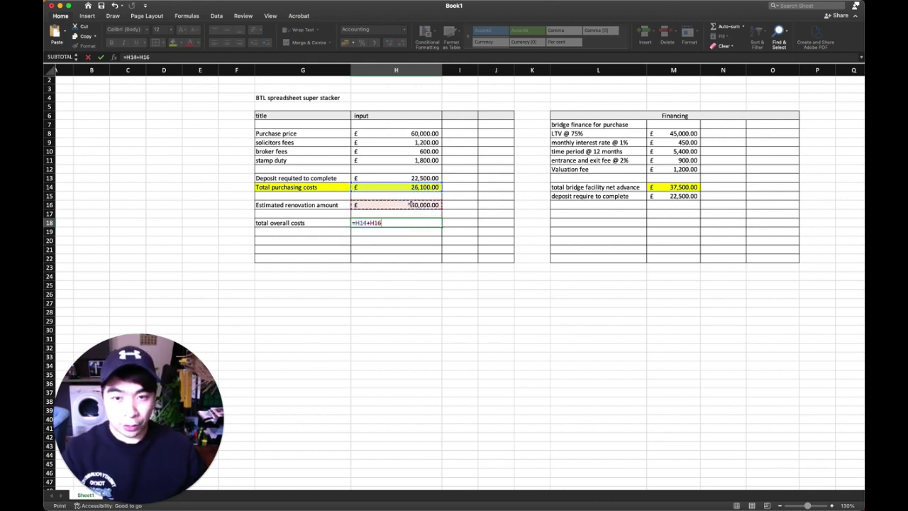
pyautogui.press('Return')
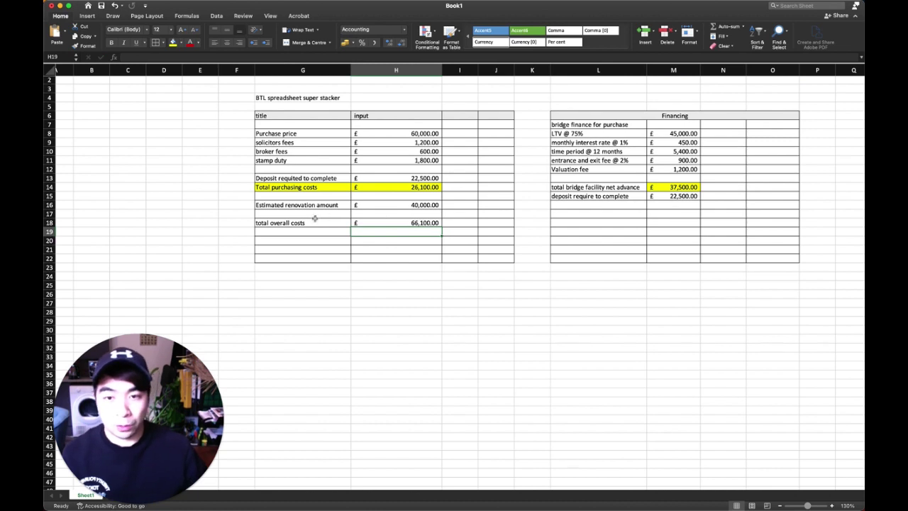
# Highlight the total overall costs label and amount in G18:H18 with a light green fill.
pyautogui.moveTo(314, 222); pyautogui.dragTo(397, 222)
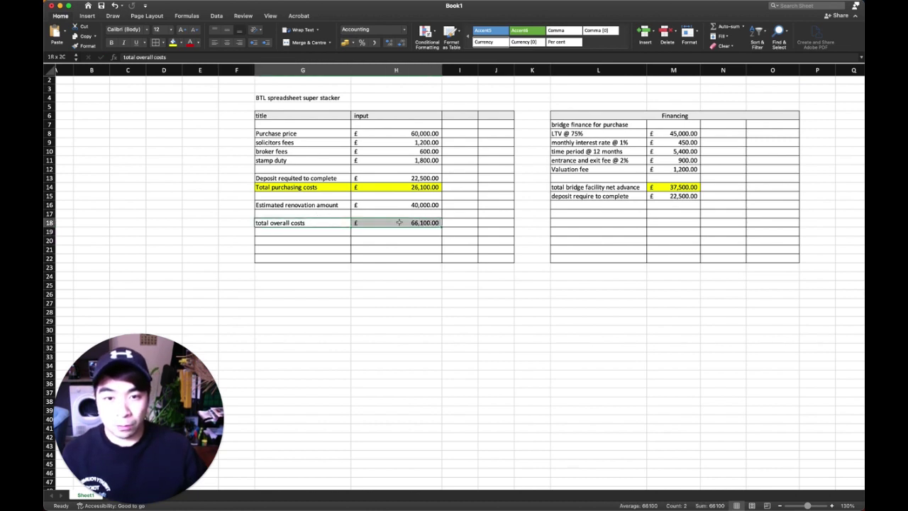
pyautogui.click(178, 42)
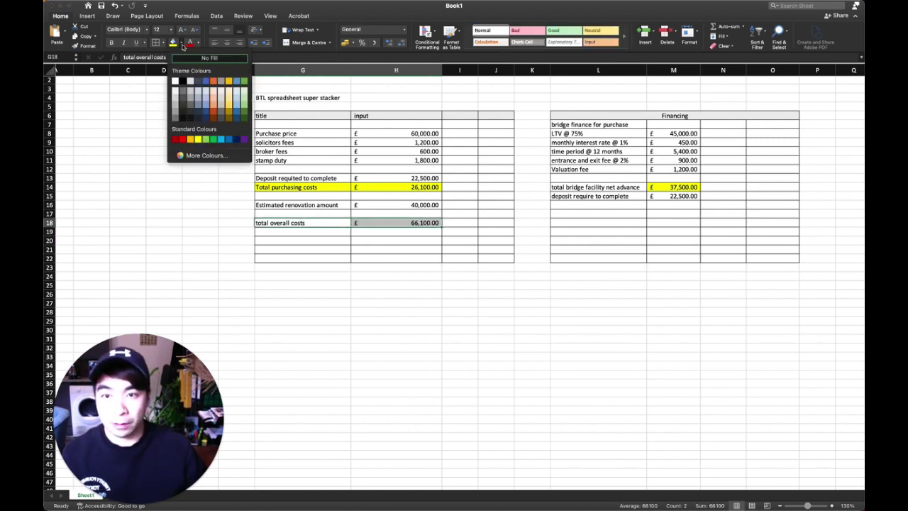
pyautogui.click(207, 144)
pyautogui.click(396, 285)
# Apply all borders to G24:J42 to form a second table grid below the purchase costs table.
pyautogui.click(323, 313)
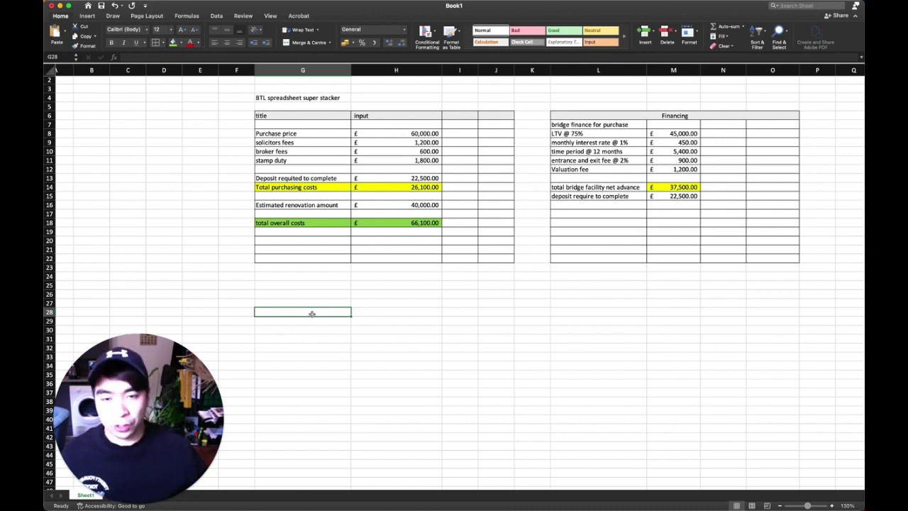
pyautogui.scroll(-2, 369, 318)
pyautogui.scroll(-1, 368, 319)
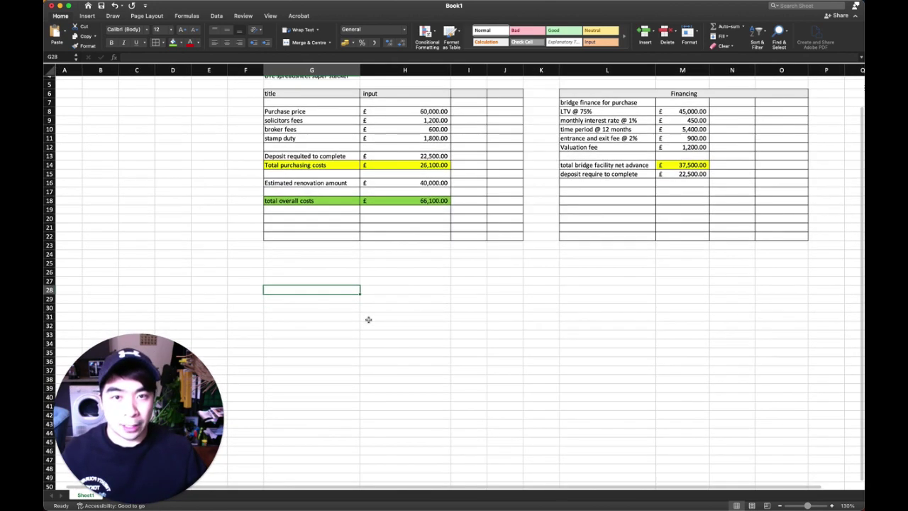
pyautogui.scroll(1, 368, 319)
pyautogui.moveTo(292, 255)
pyautogui.mouseDown()
pyautogui.moveTo(350, 265)
pyautogui.moveTo(503, 395)
pyautogui.moveTo(501, 416)
pyautogui.mouseUp()
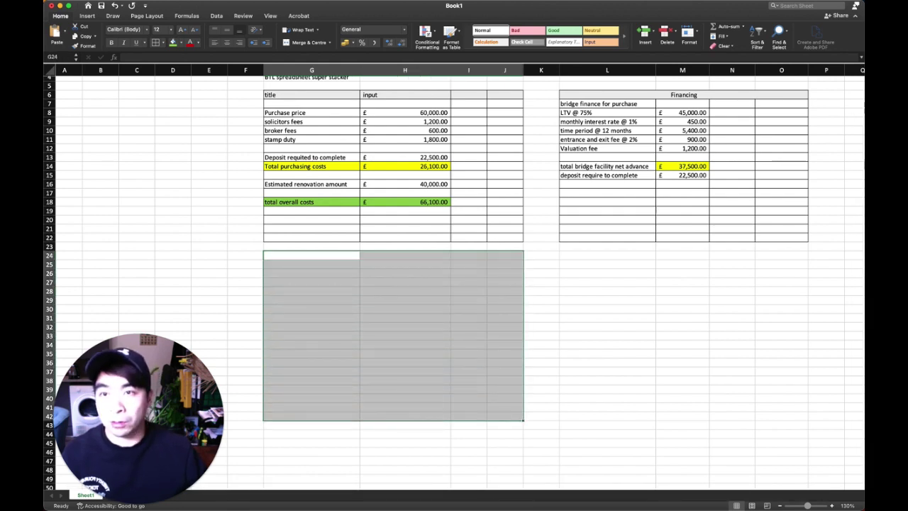
pyautogui.click(163, 43)
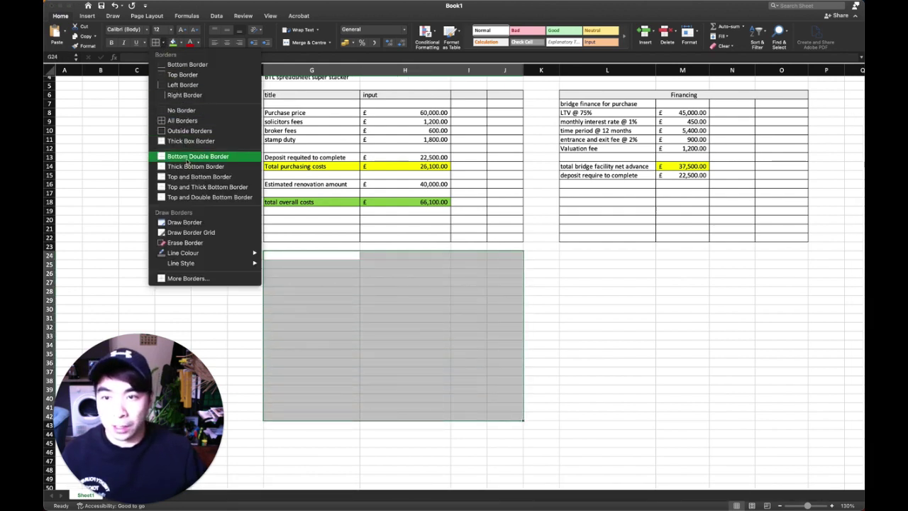
pyautogui.click(181, 121)
pyautogui.click(417, 354)
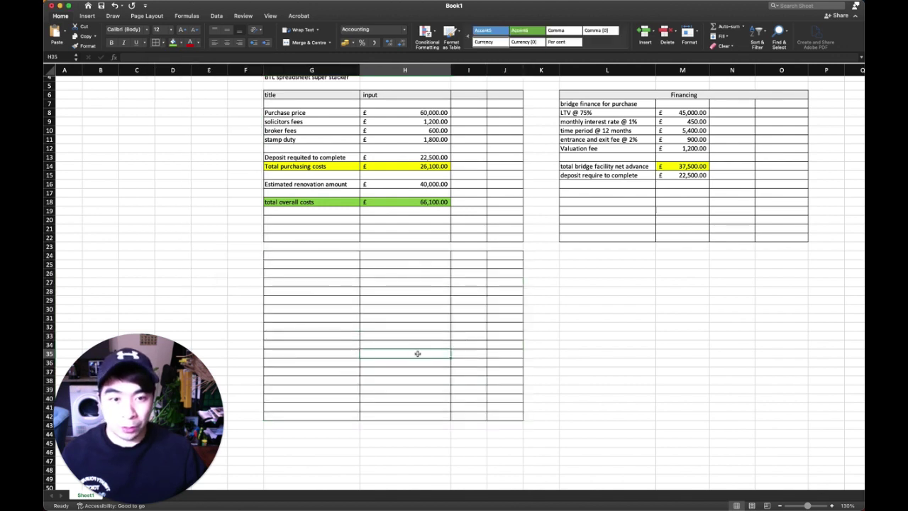
# Apply all borders to L24:O42 to form a matching table grid below the financing table.
pyautogui.moveTo(569, 255); pyautogui.dragTo(787, 415)
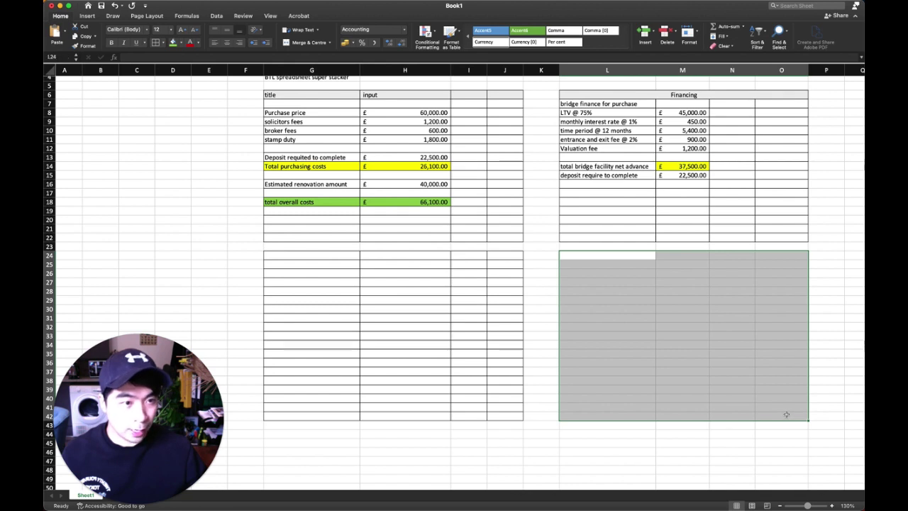
pyautogui.click(162, 43)
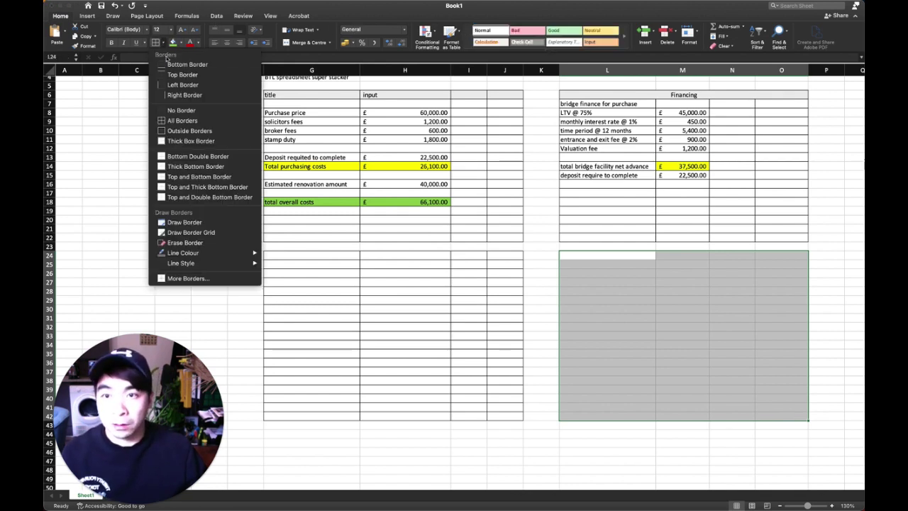
pyautogui.click(190, 125)
pyautogui.click(684, 307)
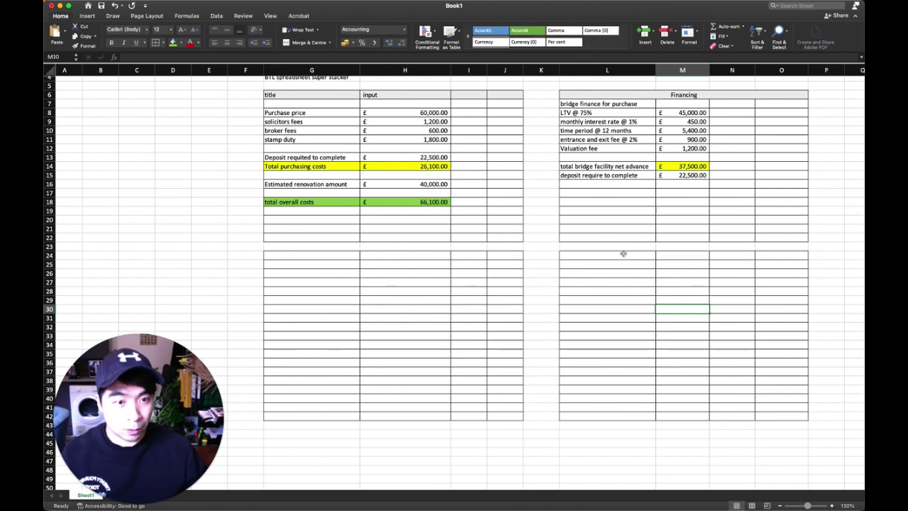
# Merge and centre L24:O24 as a header row and fill it with light blue.
pyautogui.moveTo(622, 254); pyautogui.dragTo(796, 258)
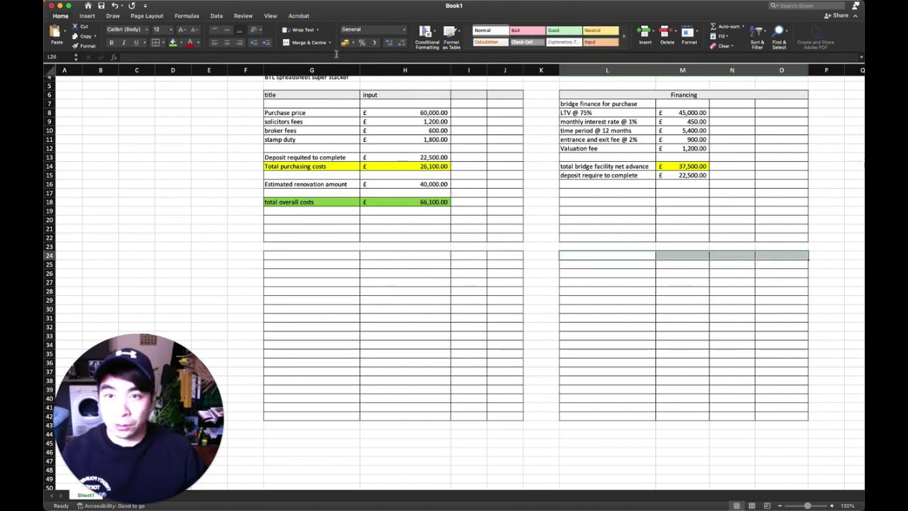
pyautogui.click(305, 42)
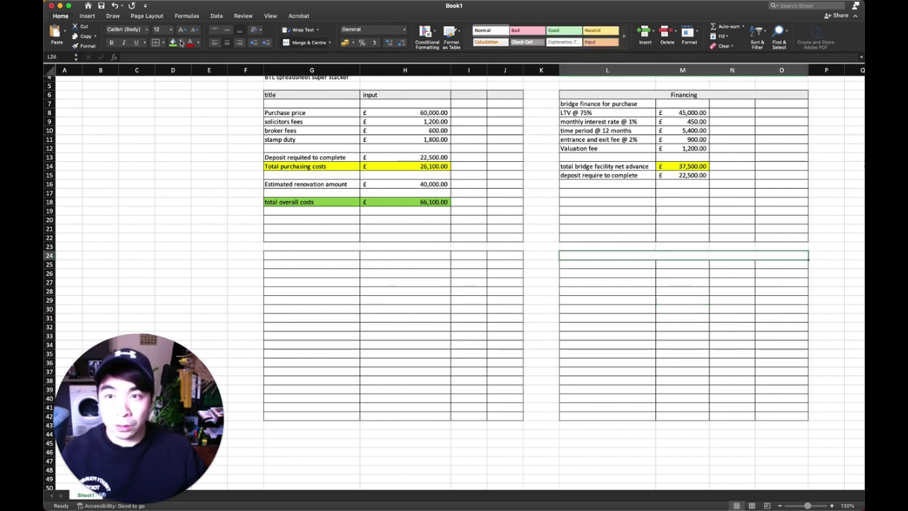
pyautogui.click(179, 42)
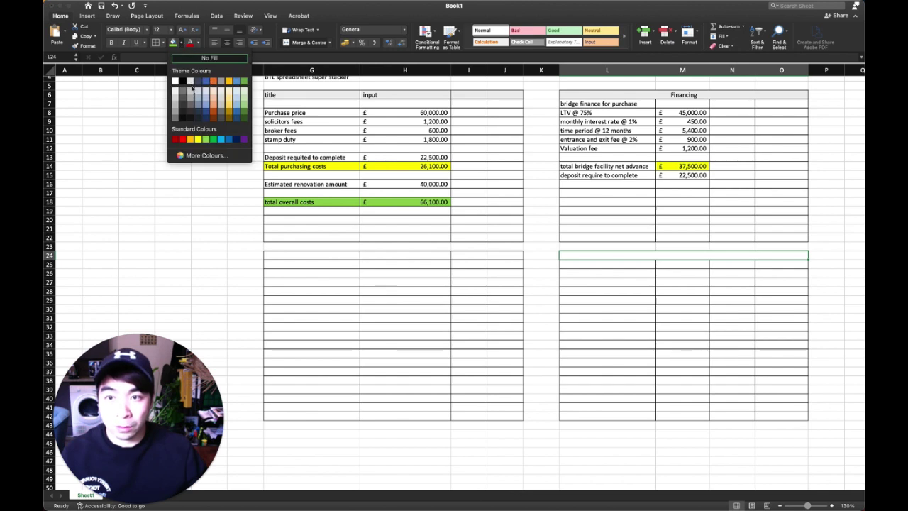
pyautogui.click(235, 89)
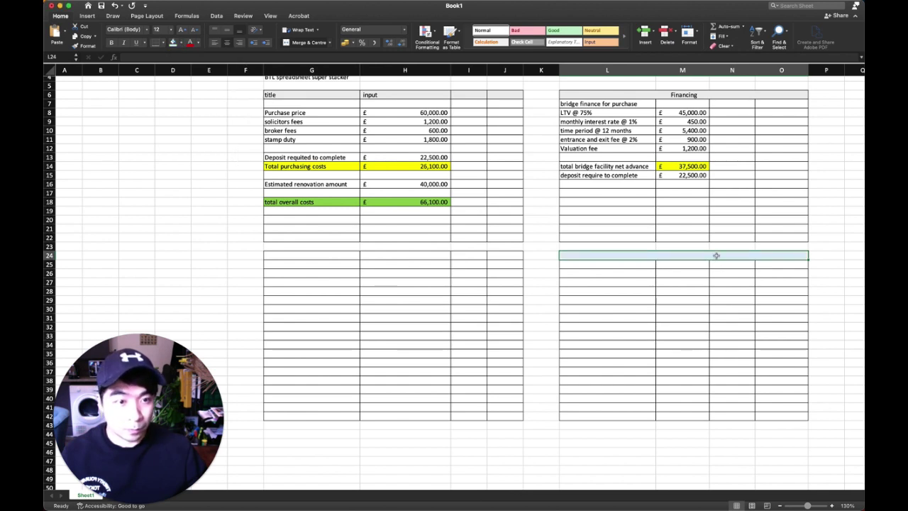
# Enter the heading "Refinance" in the merged header row L24:O24.
pyautogui.write('E')
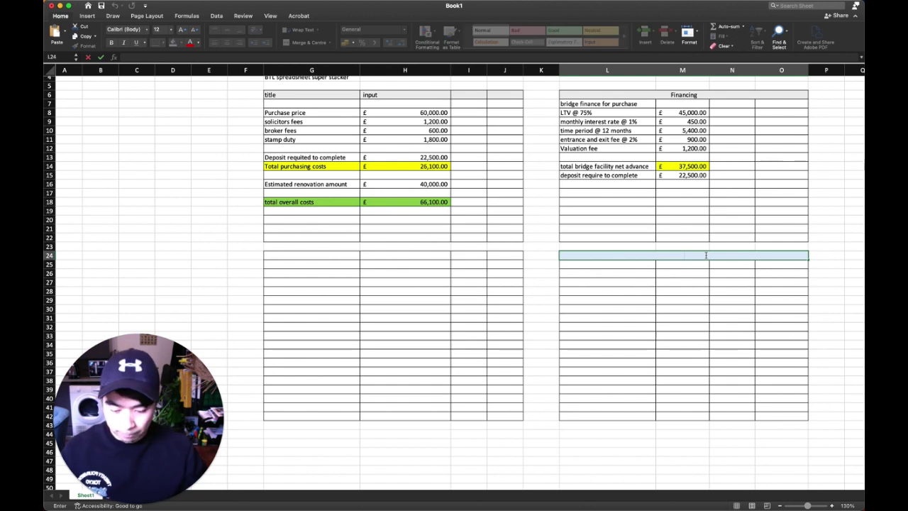
pyautogui.write('Refinance')
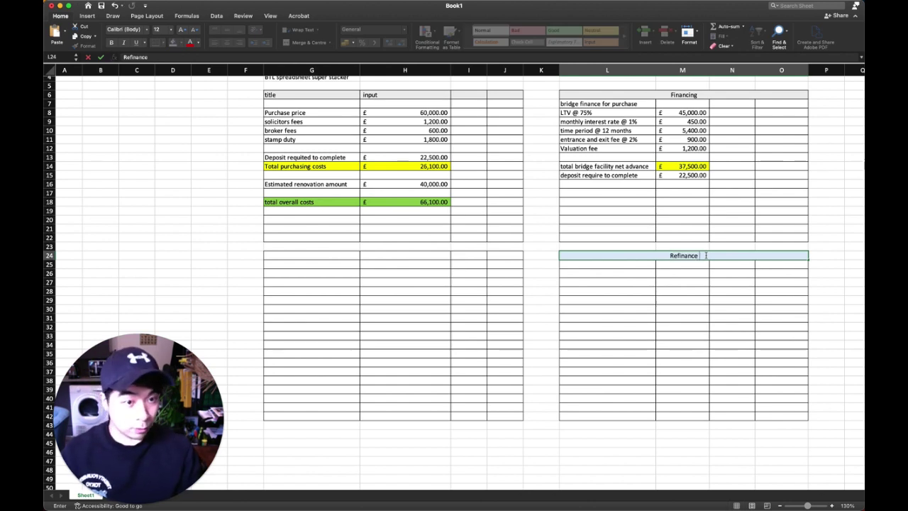
pyautogui.press('Return')
# Change the financing table's heading in L6 to "Bridge Financing".
pyautogui.doubleClick(570, 95)
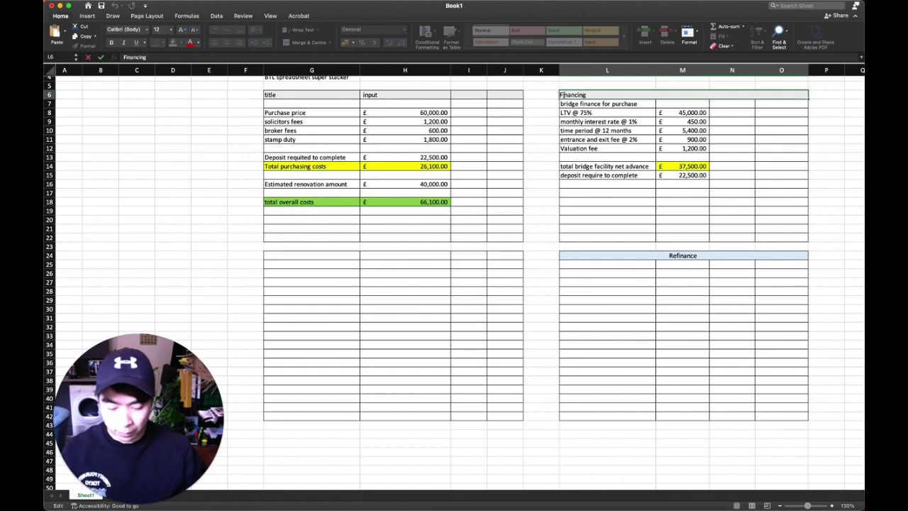
pyautogui.write('Bridge')
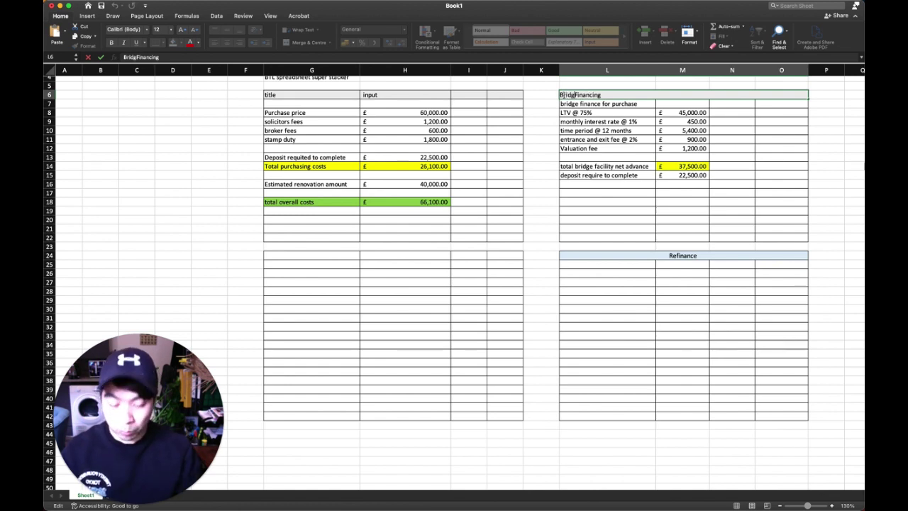
pyautogui.press('Return')
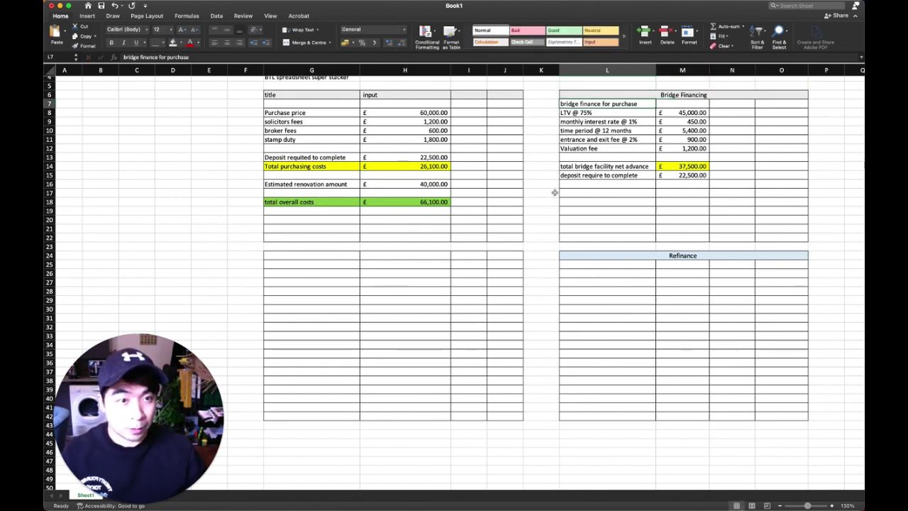
# Merge and centre G24:J24 as a header row and give it the same light blue fill.
pyautogui.click(415, 258)
pyautogui.click(320, 256)
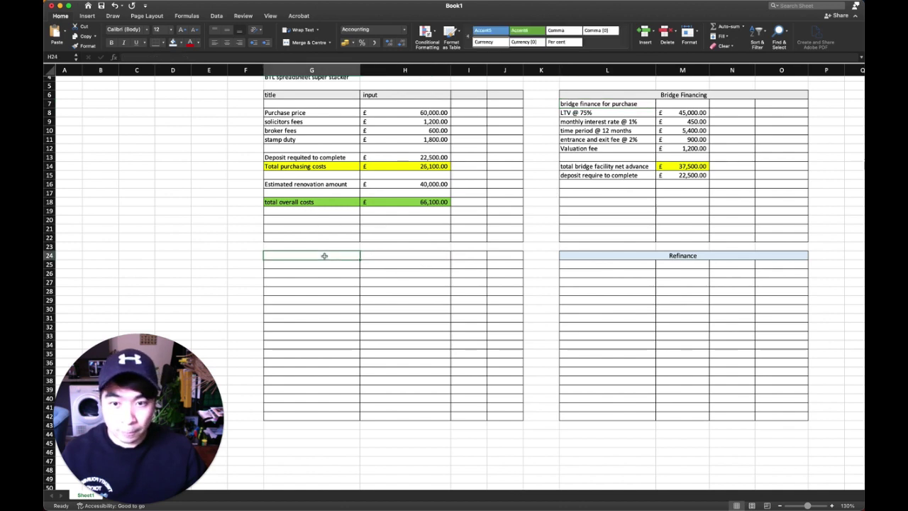
pyautogui.moveTo(319, 255); pyautogui.dragTo(502, 257)
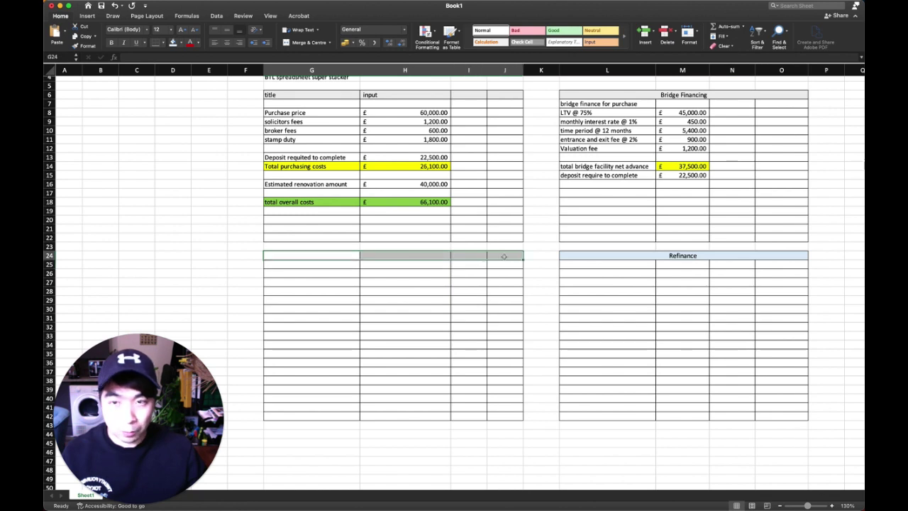
pyautogui.click(303, 43)
pyautogui.click(173, 43)
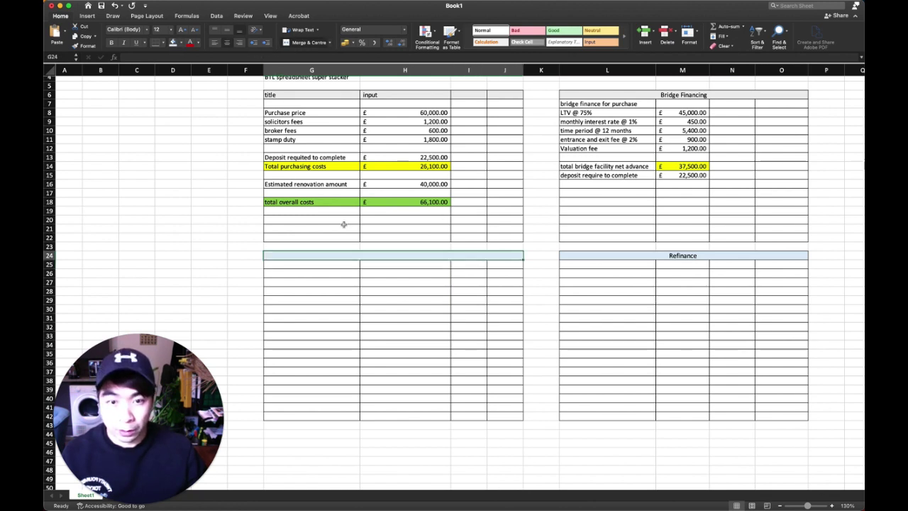
# Enter the heading "Outcomes" in the merged header row G24:J24.
pyautogui.doubleClick(371, 257)
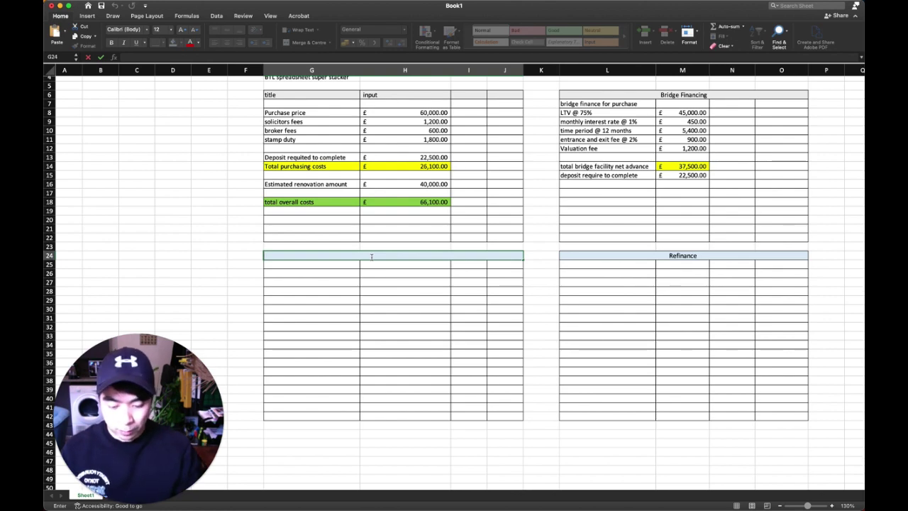
pyautogui.write('Outcomes')
pyautogui.press('Return')
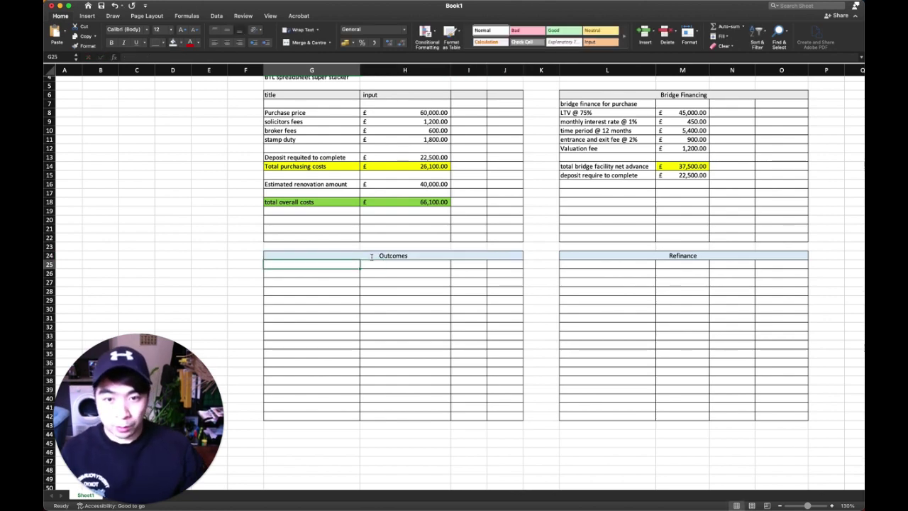
pyautogui.click(408, 298)
pyautogui.scroll(-1, 300, 261)
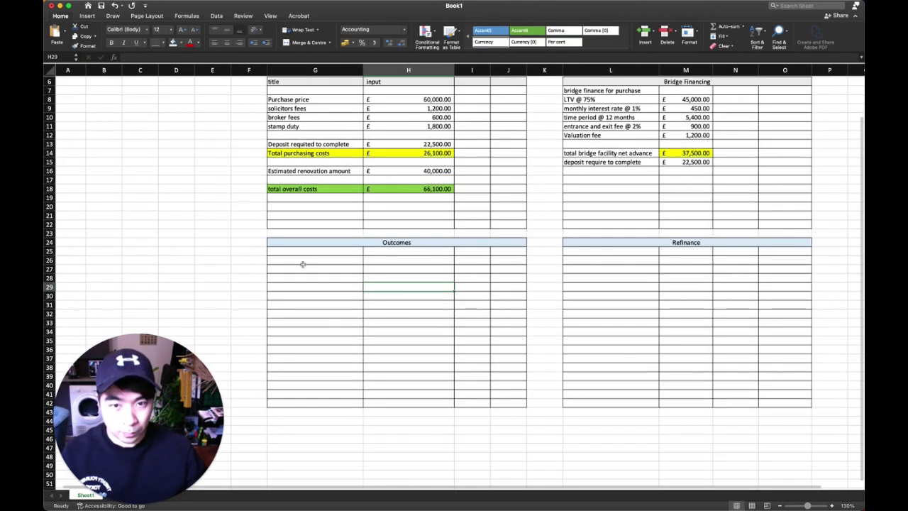
pyautogui.scroll(2, 302, 264)
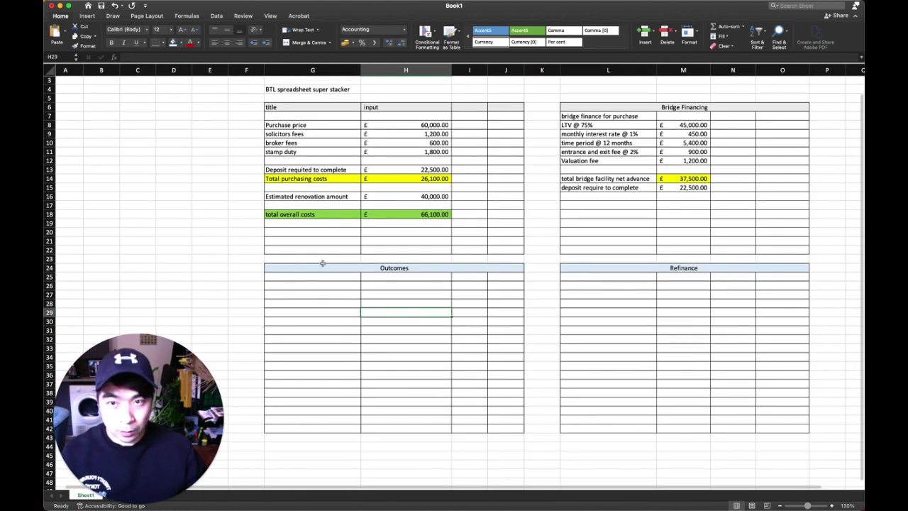
pyautogui.scroll(-3, 305, 266)
pyautogui.click(347, 251)
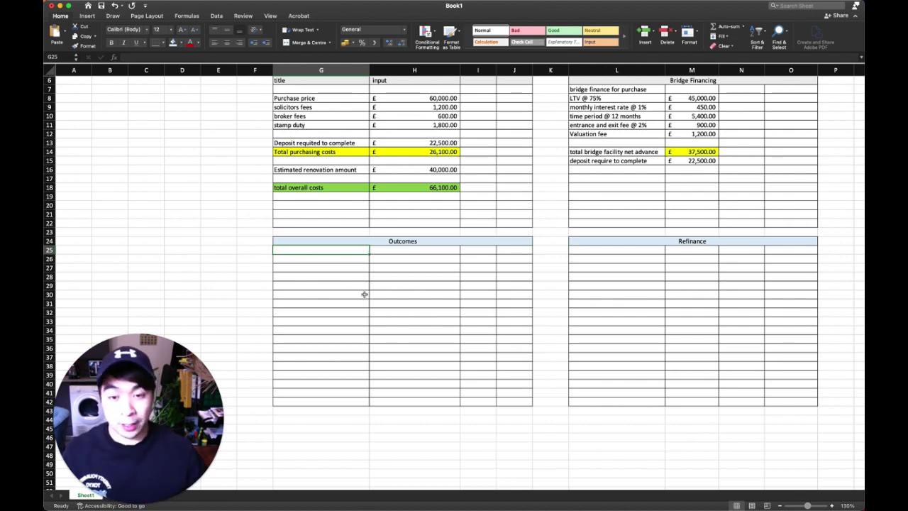
pyautogui.moveTo(345, 260); pyautogui.dragTo(338, 251)
pyautogui.click(339, 251)
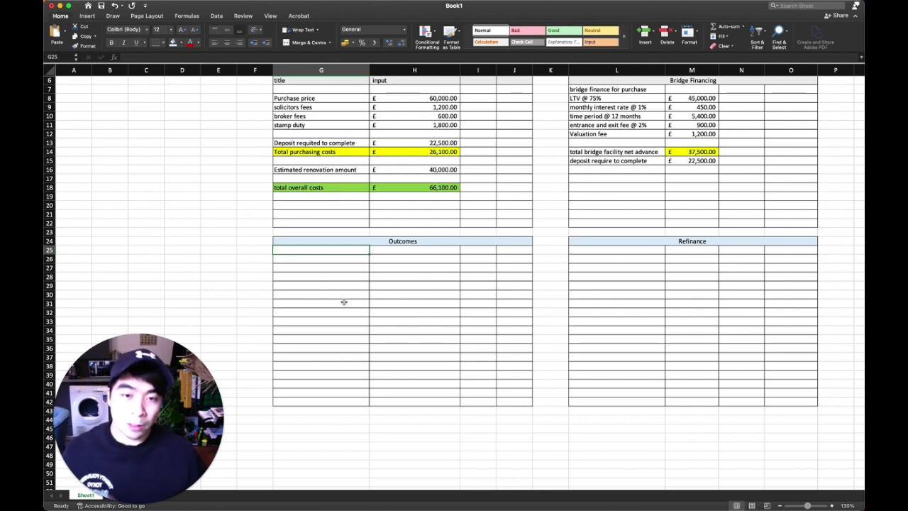
# Enter 700 in H25 of the Outcomes table and label the row "monthly rent" in G25.
pyautogui.click(414, 252)
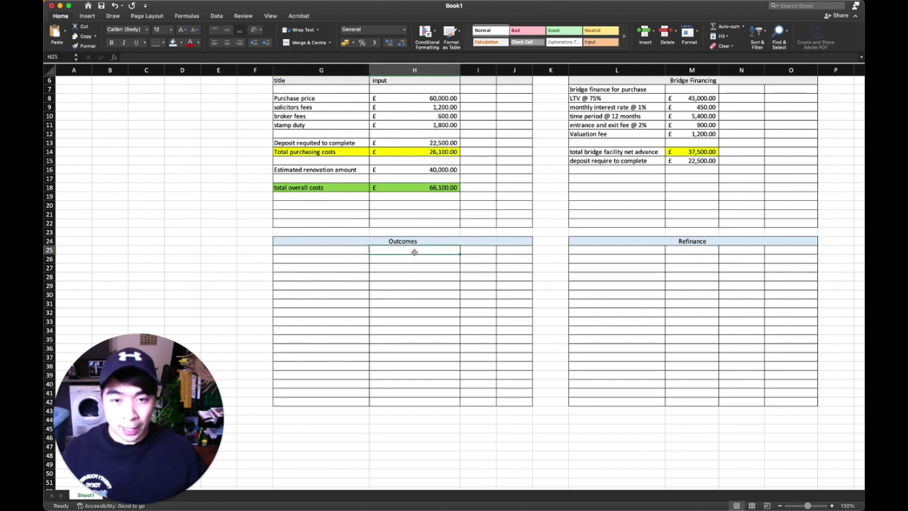
pyautogui.write('700')
pyautogui.press('Return')
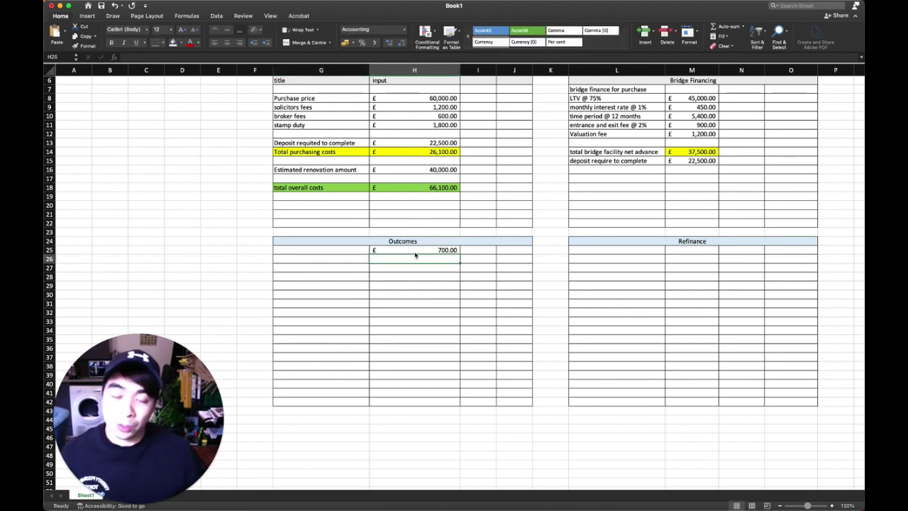
pyautogui.click(332, 251)
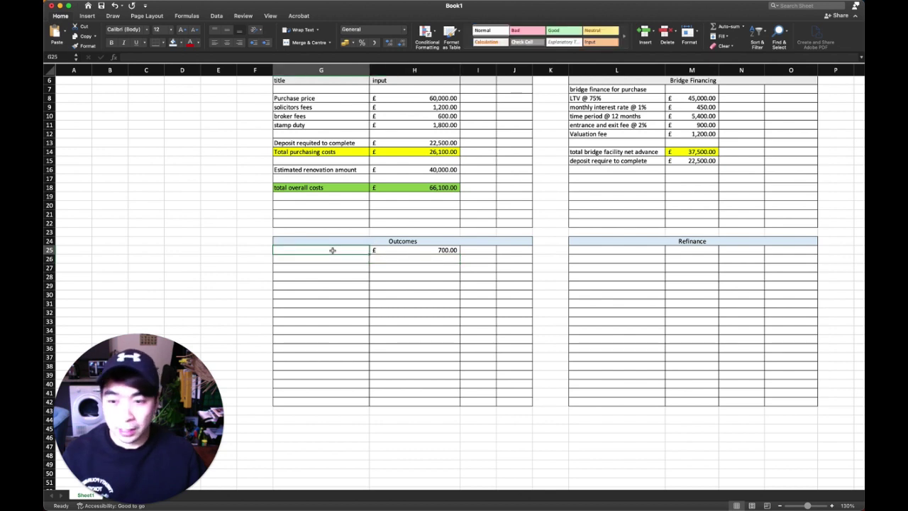
pyautogui.write('monthly rent')
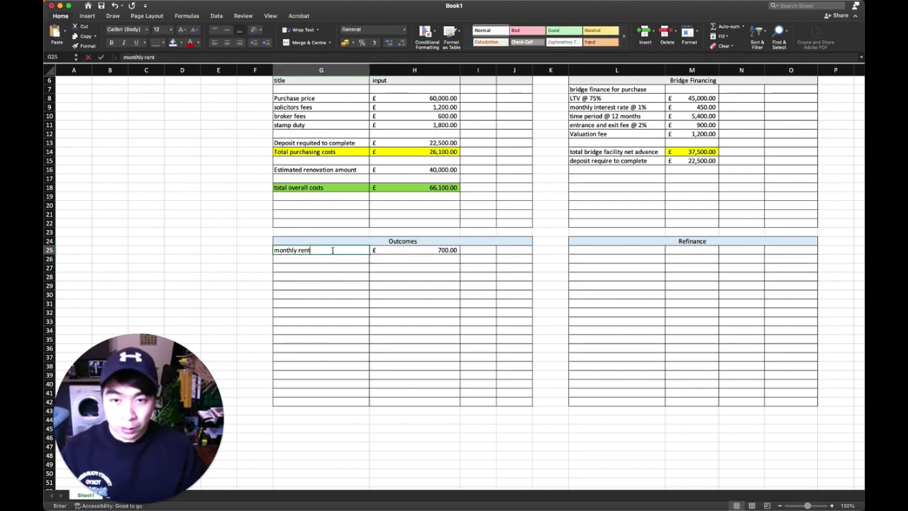
pyautogui.press('Return')
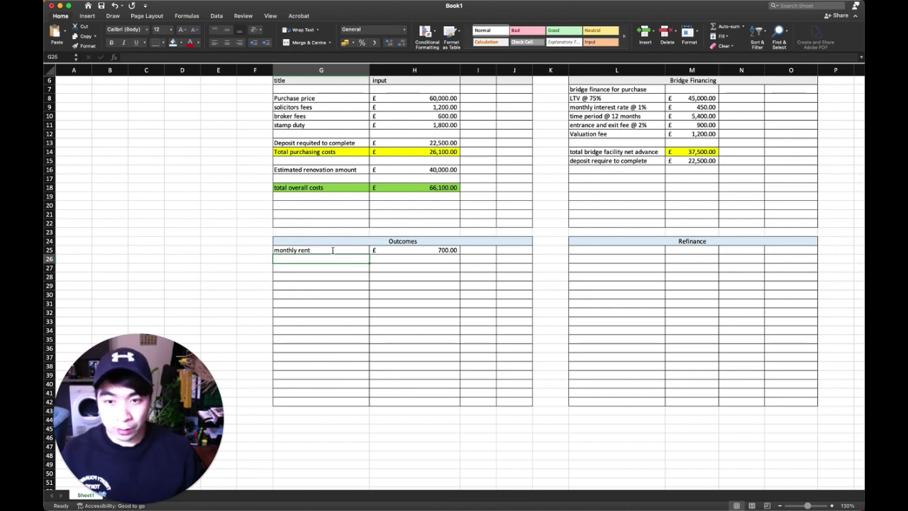
# Add a "gross annual rent" row below the monthly rent, calculated in H26 as =H25*12.
pyautogui.write('g')
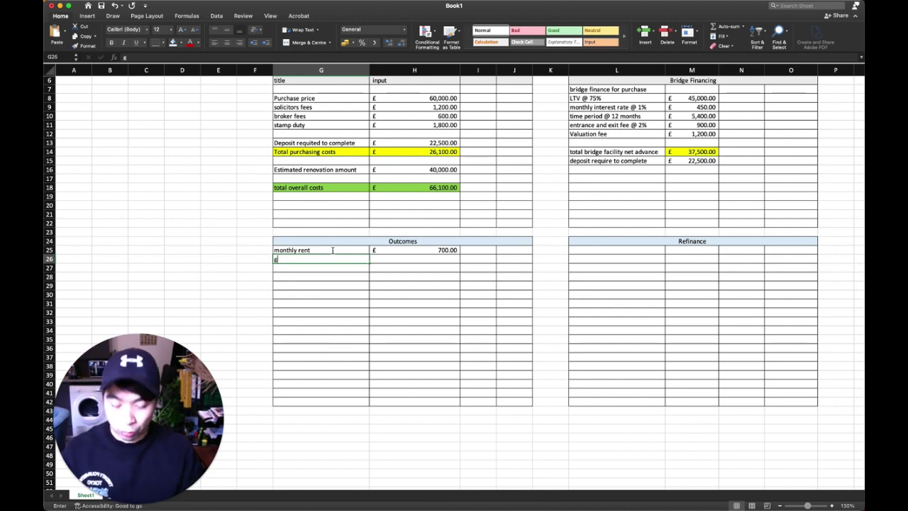
pyautogui.write('ross annual rent')
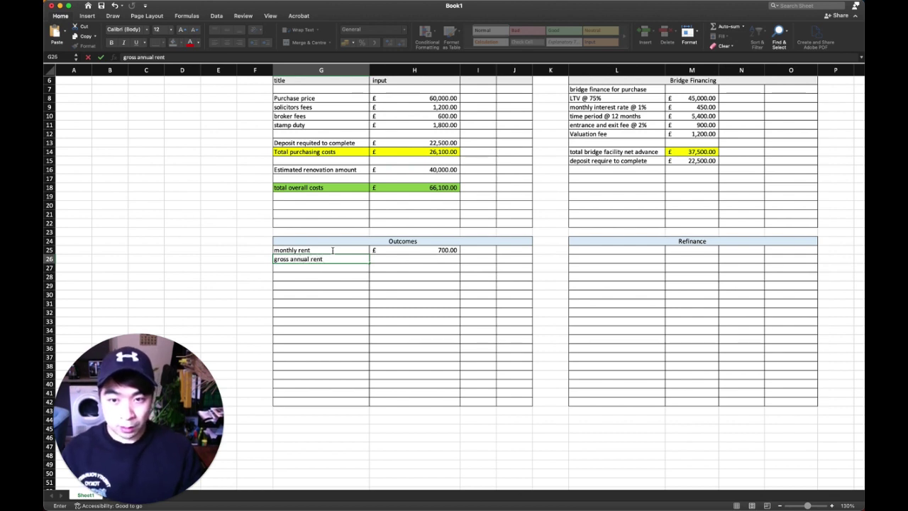
pyautogui.press('Return')
pyautogui.press('Up')
pyautogui.press('Right')
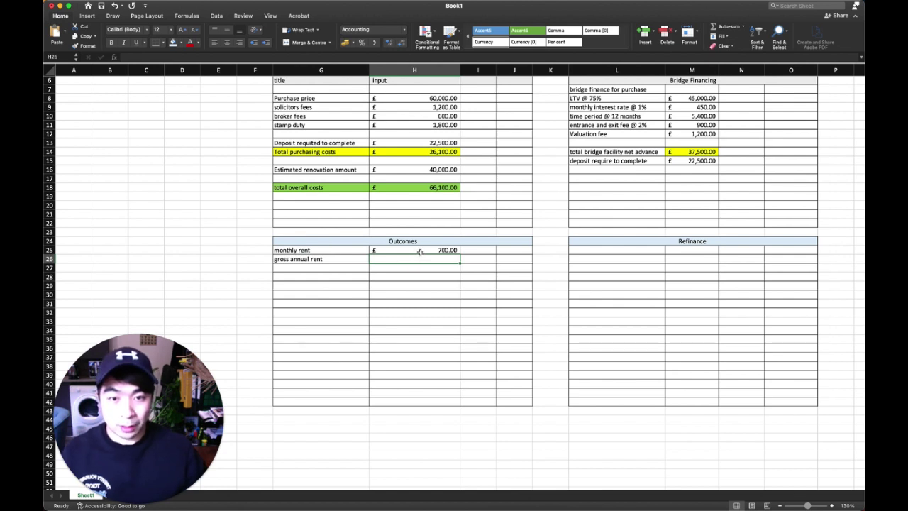
pyautogui.write('=')
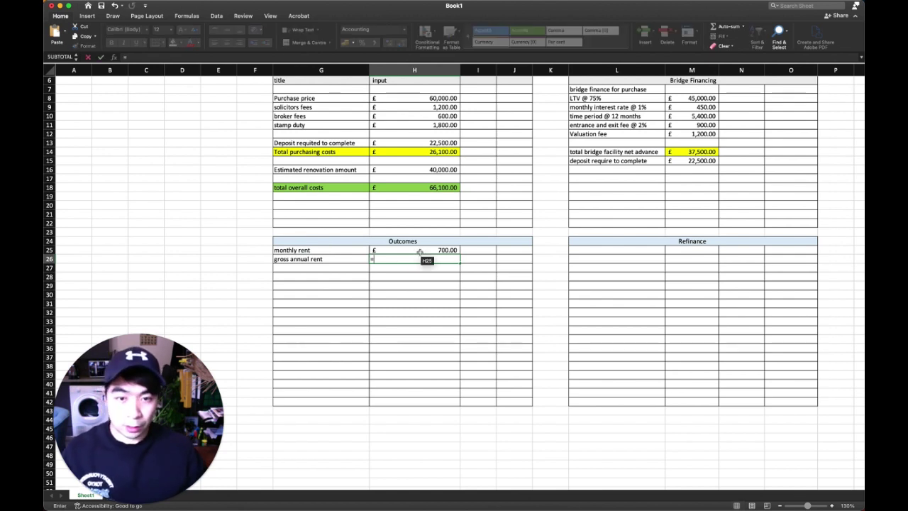
pyautogui.click(419, 251)
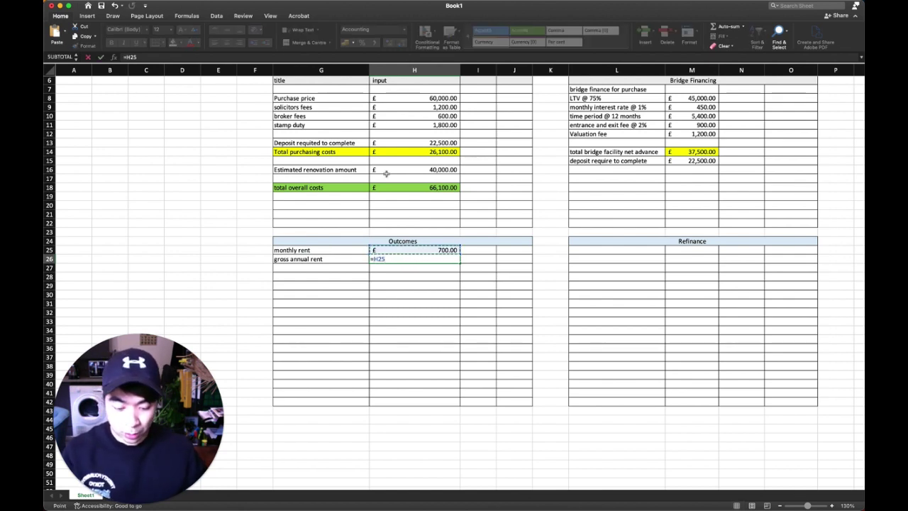
pyautogui.write('*12')
pyautogui.press('Return')
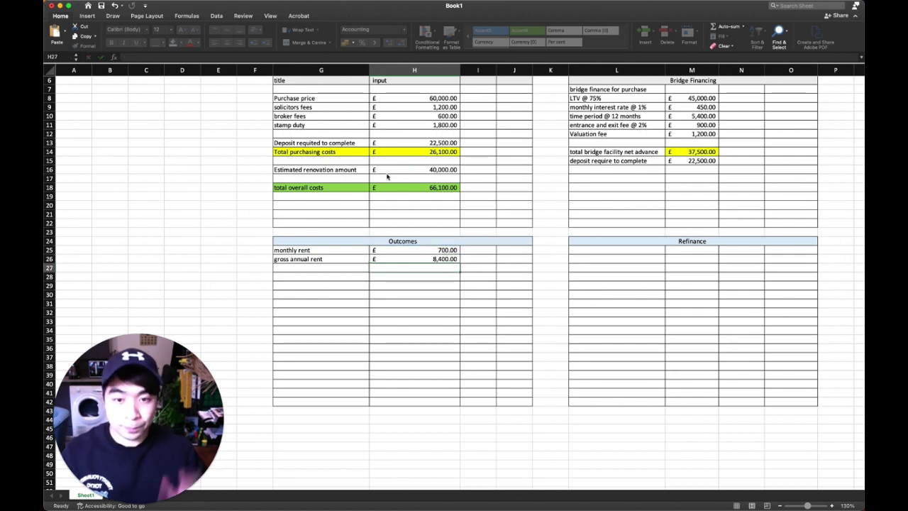
# Add a "GDV" row at row 28 of the Outcomes table with the value 125000.
pyautogui.click(317, 275)
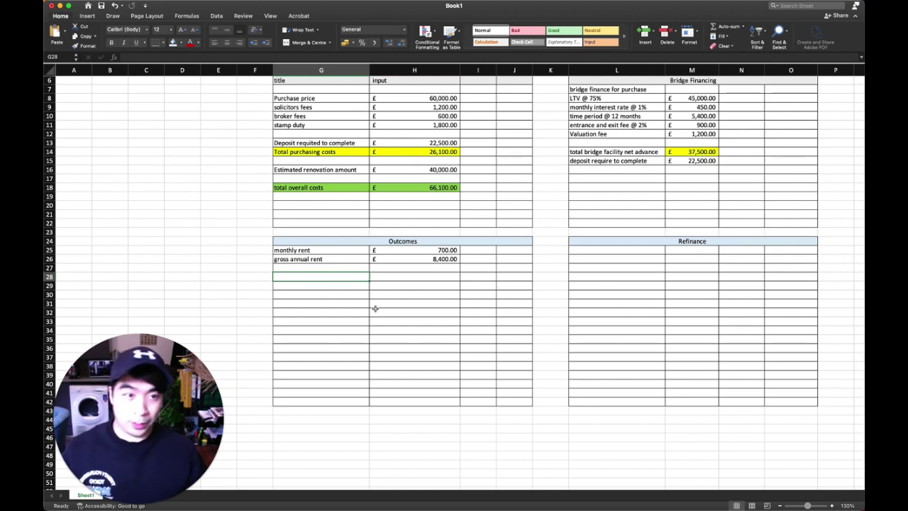
pyautogui.write('G')
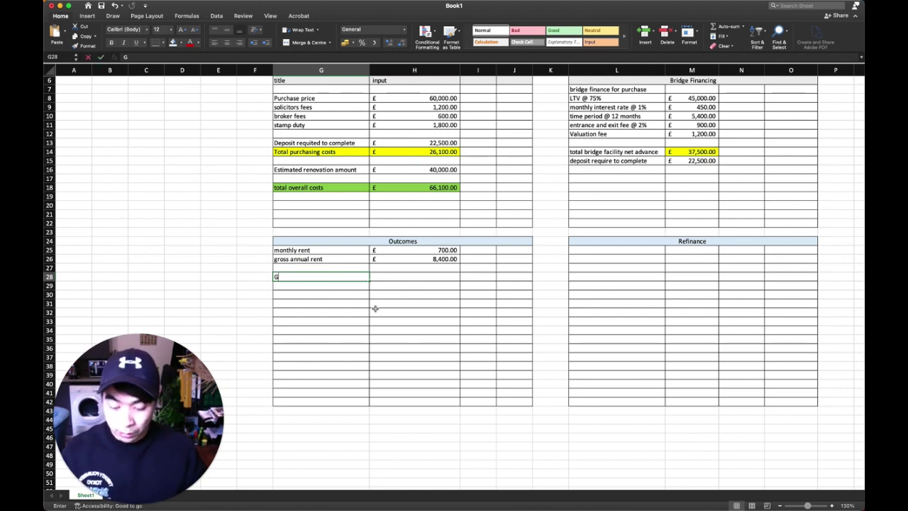
pyautogui.write('DV')
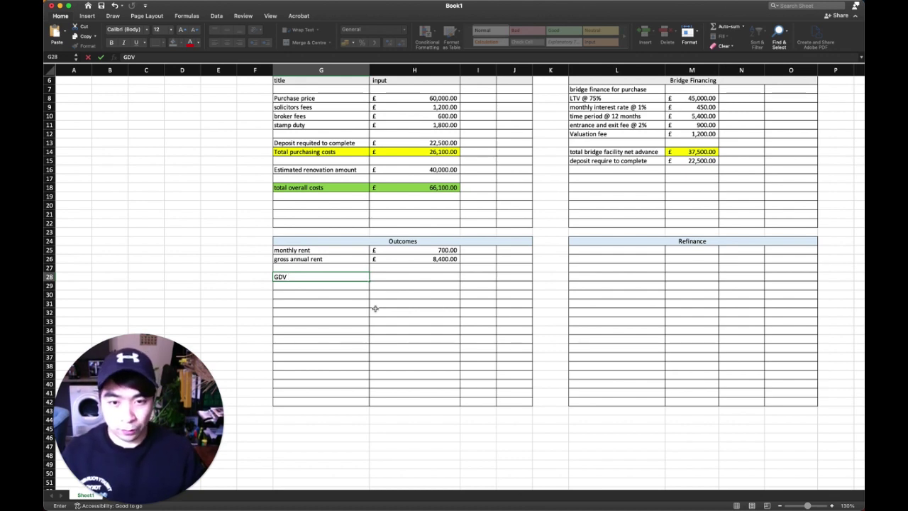
pyautogui.press('Tab')
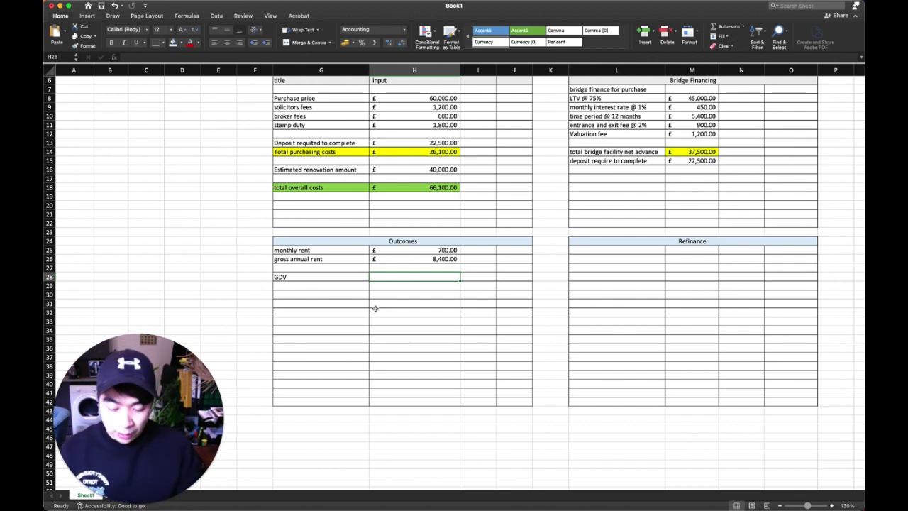
pyautogui.write('125,00')
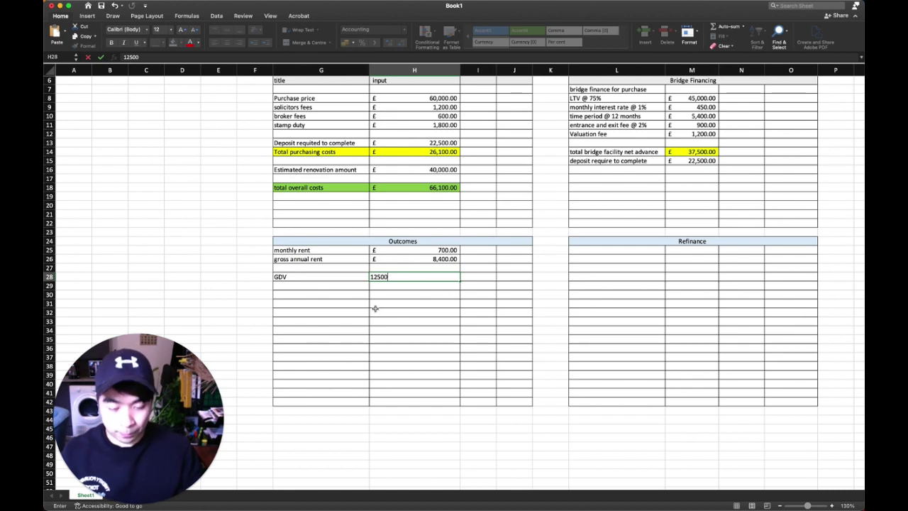
pyautogui.write('0')
pyautogui.press('Return')
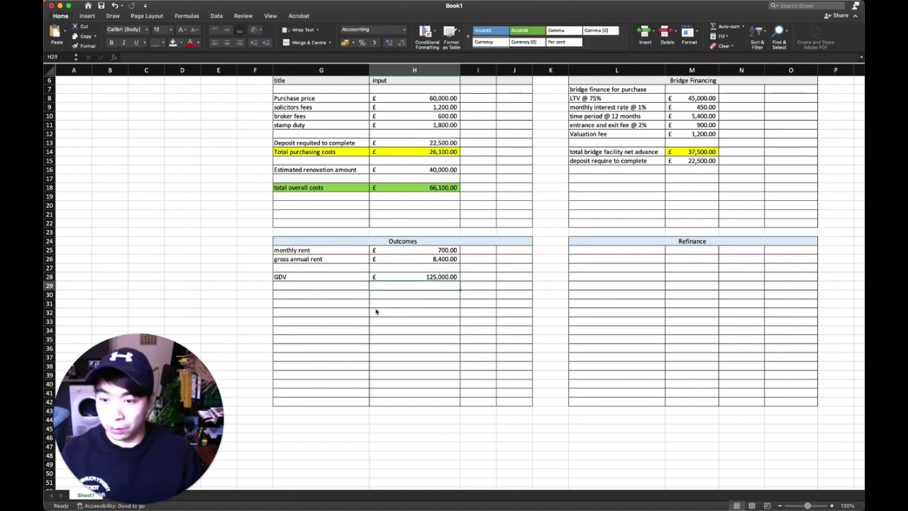
pyautogui.press('Left')
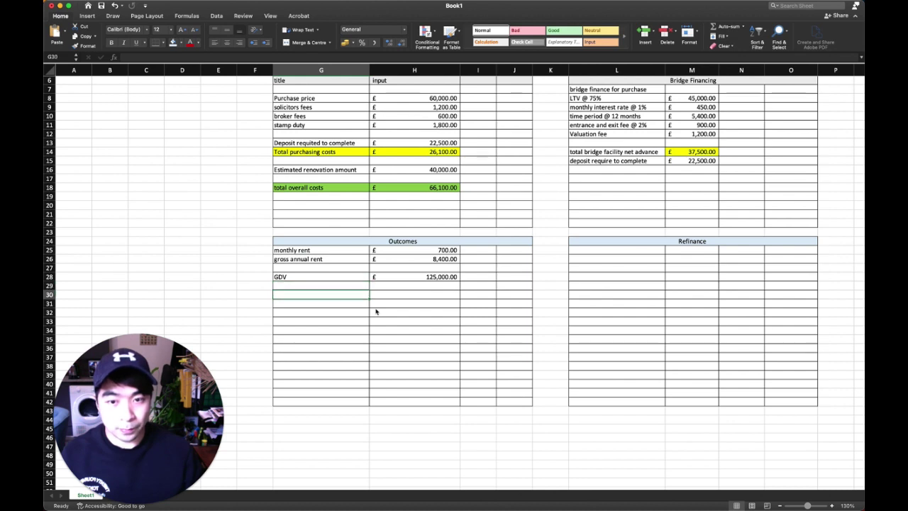
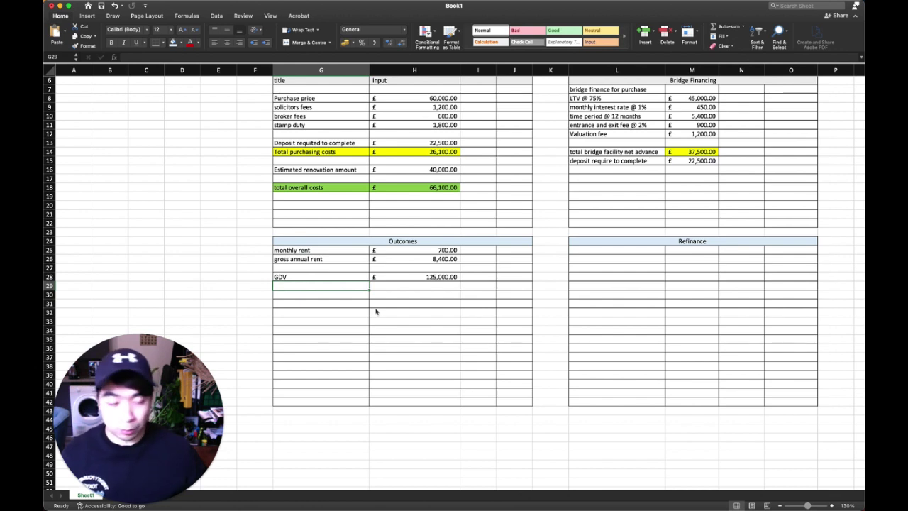
# Add a "GDV" row with the value 125000 at the start of the Refinance table and widen column M.
pyautogui.click(608, 250)
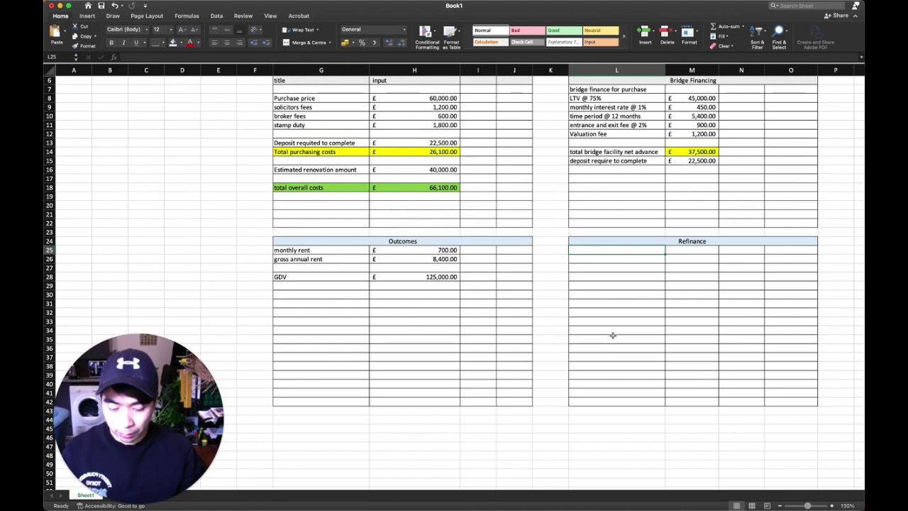
pyautogui.write('GDV')
pyautogui.press('Tab')
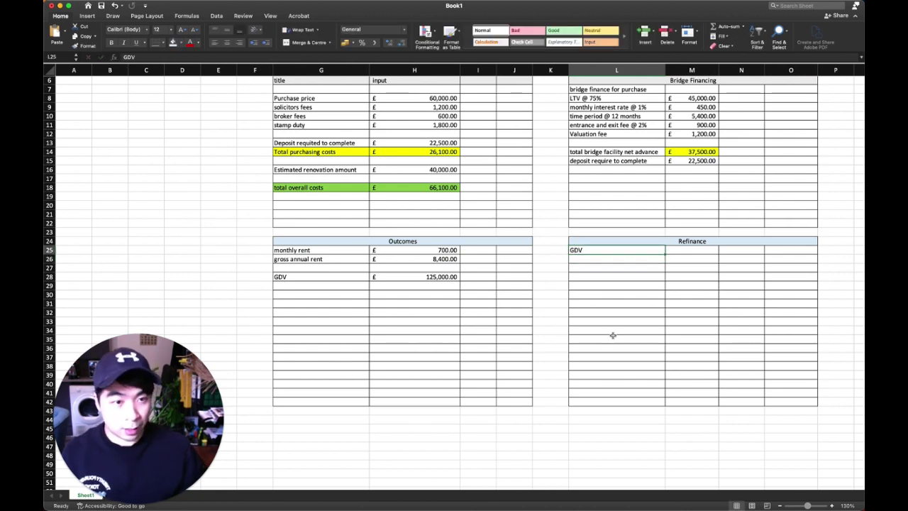
pyautogui.write('1')
pyautogui.write('25,000')
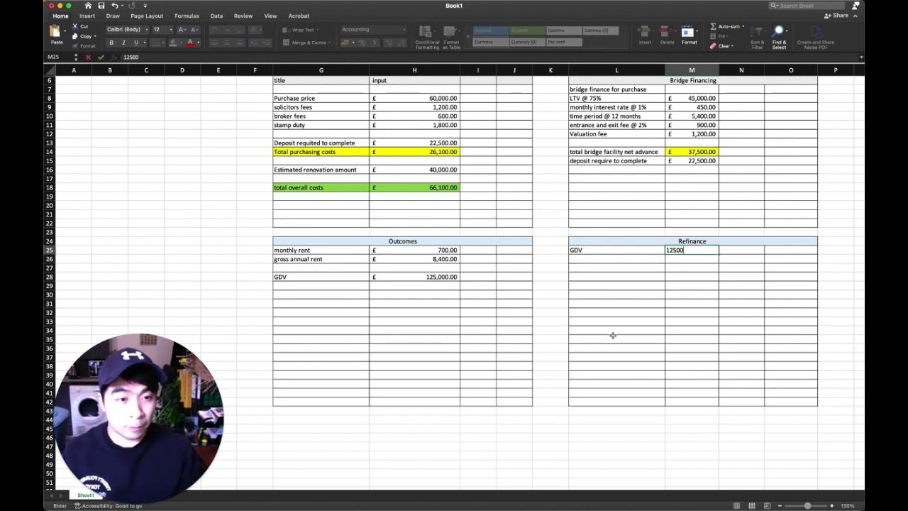
pyautogui.press('Return')
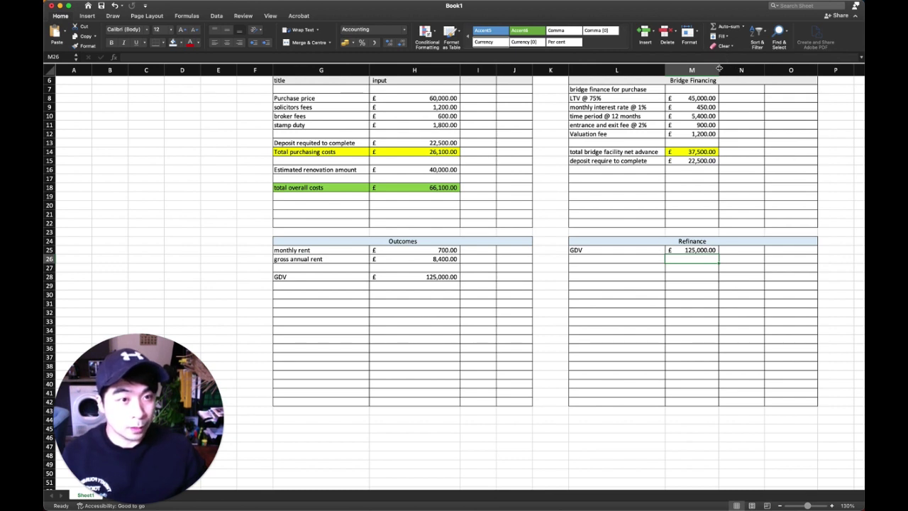
pyautogui.moveTo(719, 69); pyautogui.dragTo(738, 70)
# Add an "LTV @ 75%" row below the GDV in the Refinance table, calculated in M26 as =M25*75%.
pyautogui.click(605, 259)
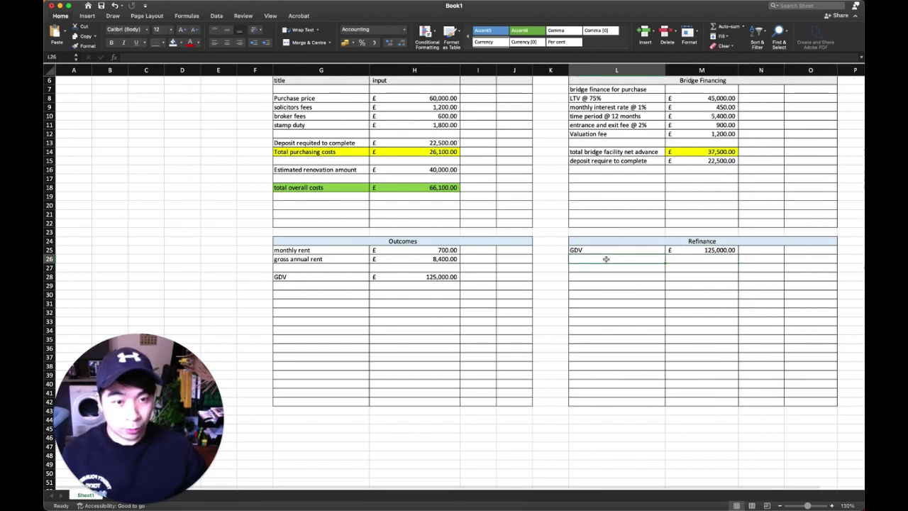
pyautogui.write('LTV')
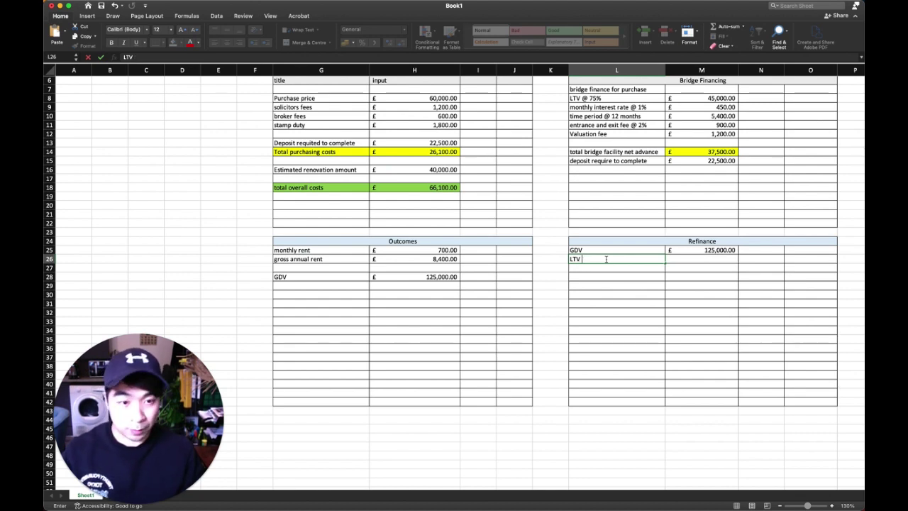
pyautogui.write(' @ 75%')
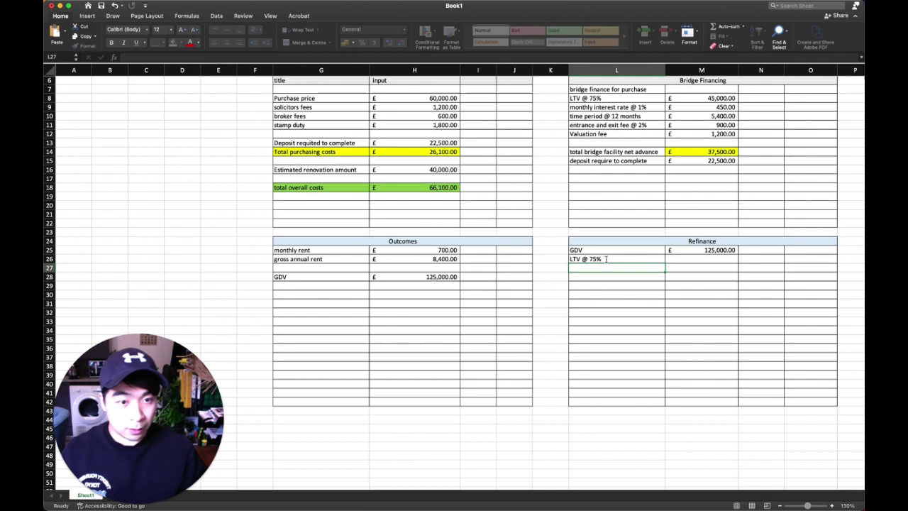
pyautogui.click(682, 259)
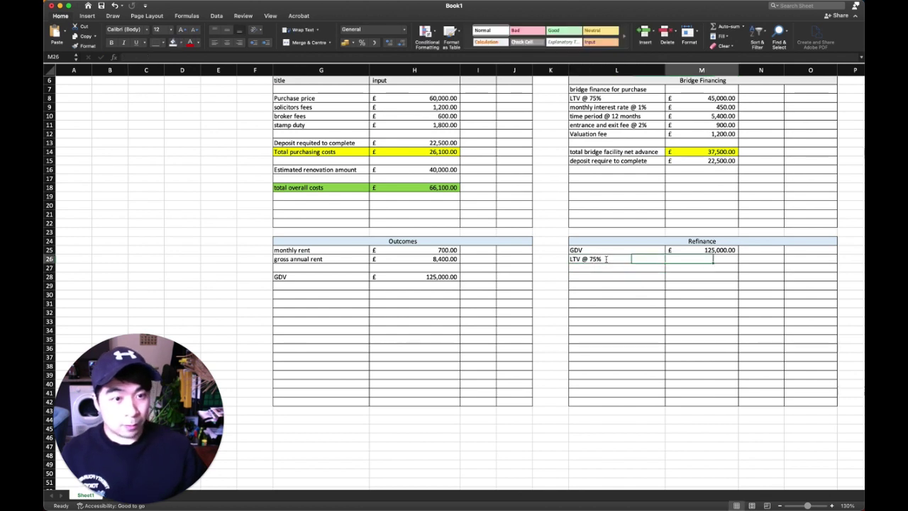
pyautogui.write('=')
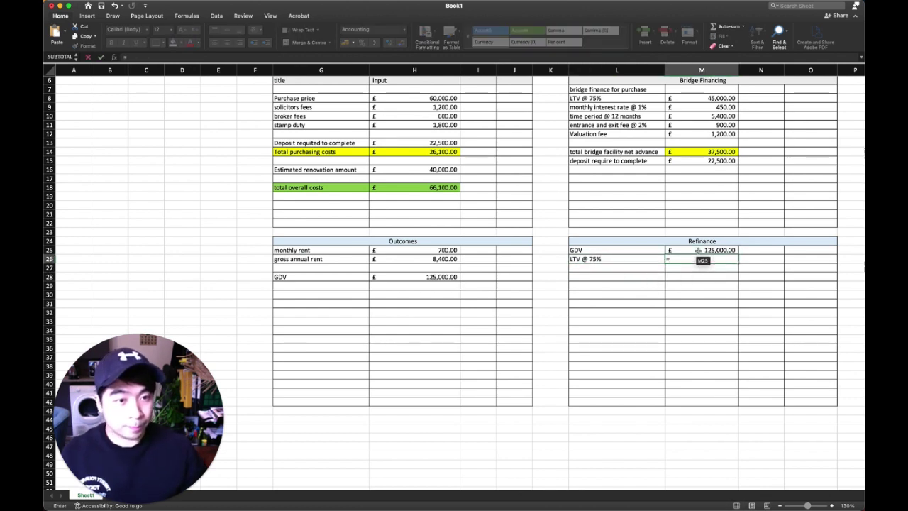
pyautogui.click(698, 249)
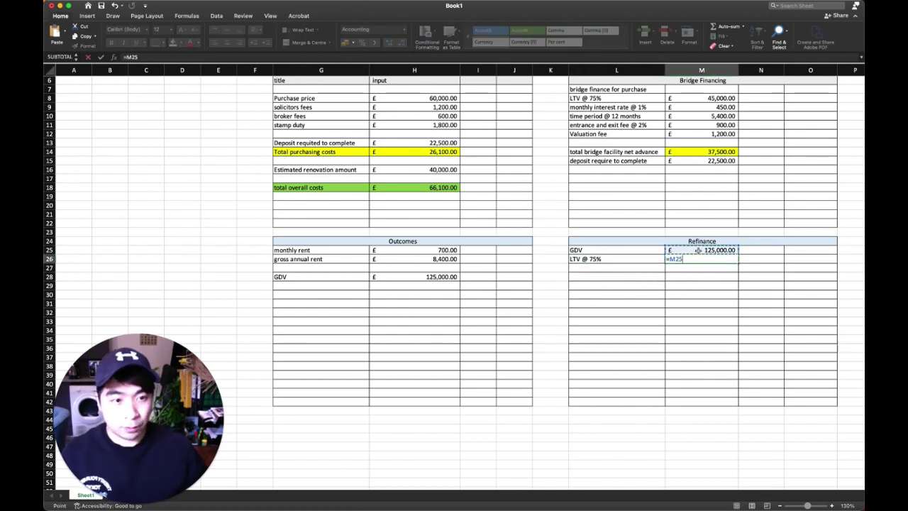
pyautogui.click(141, 57)
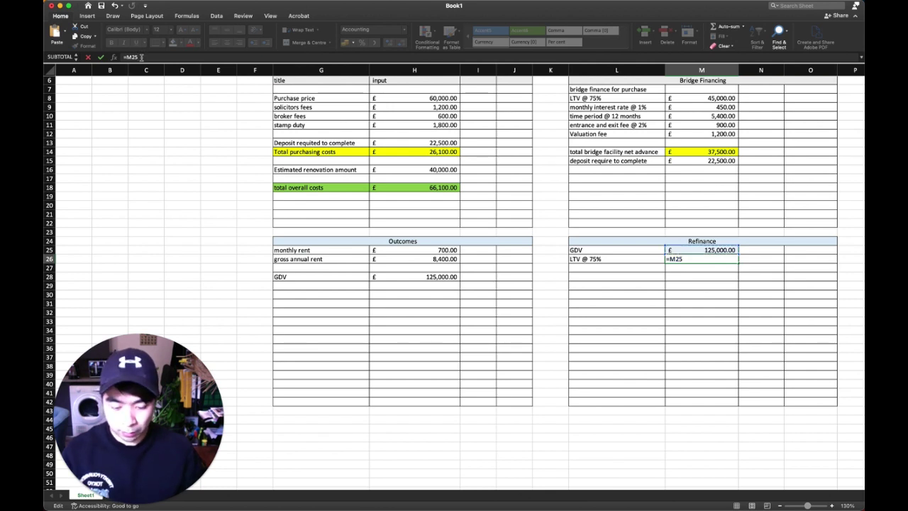
pyautogui.write('*75%')
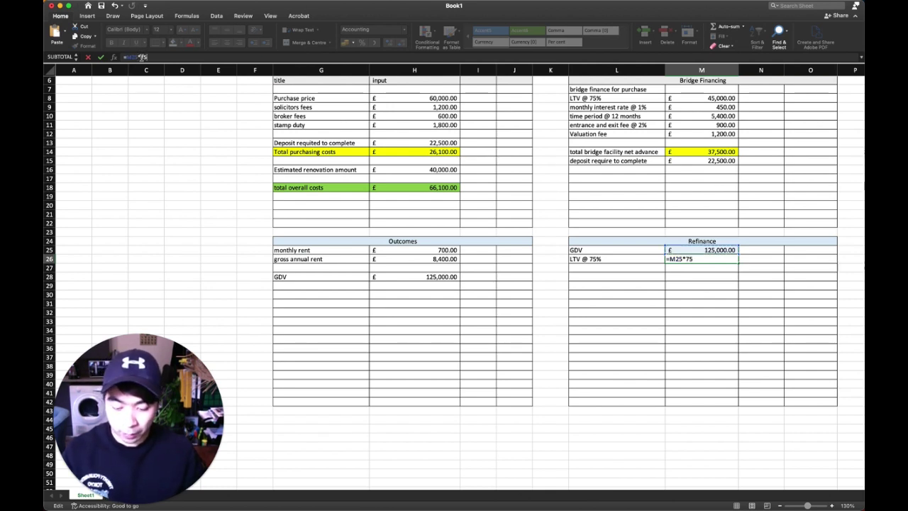
pyautogui.press('Return')
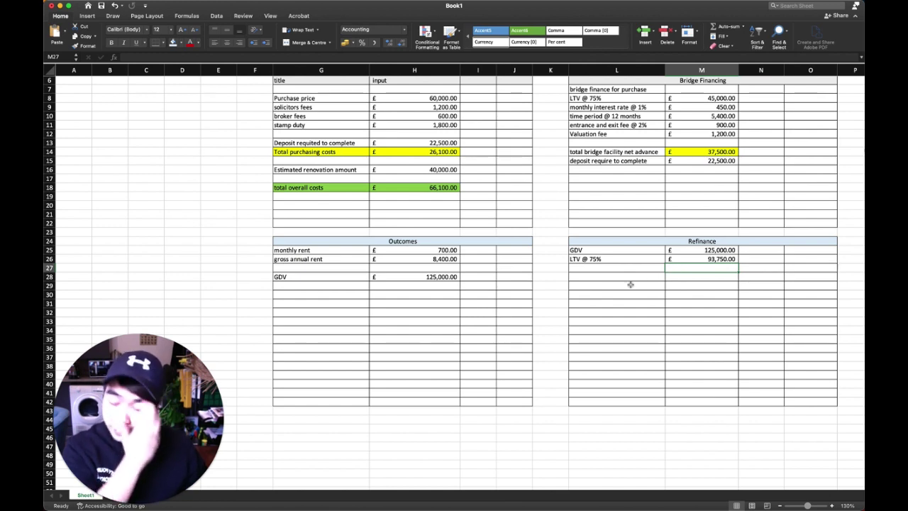
# Add an "interest only @ 6%" row at row 28 of the Refinance table, calculated in M28 as =M26*6%.
pyautogui.click(594, 277)
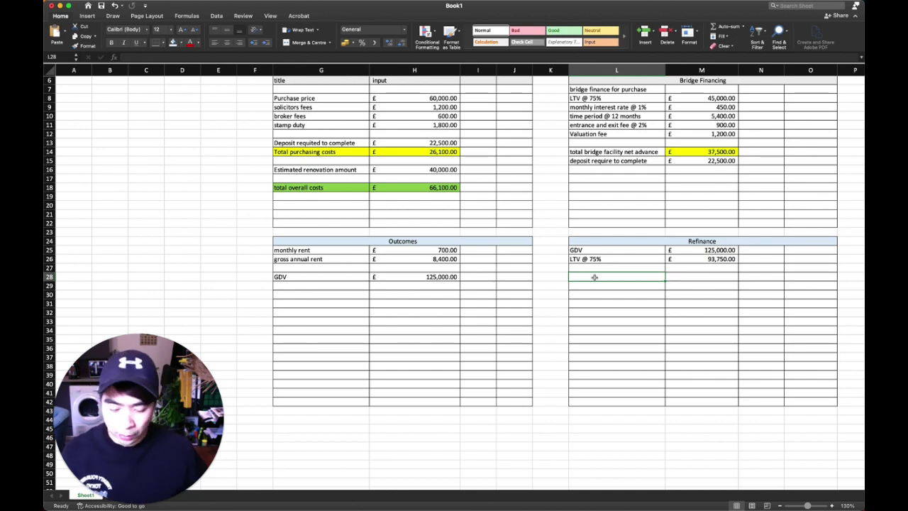
pyautogui.write('interest')
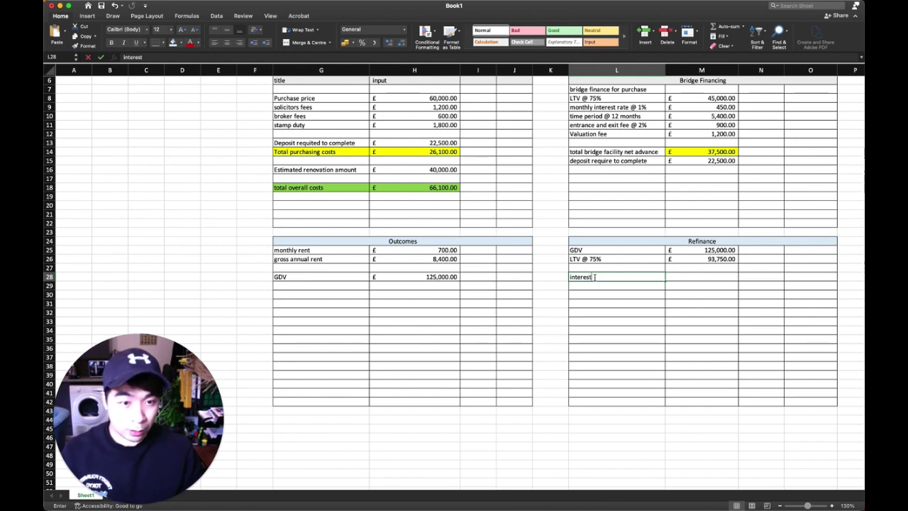
pyautogui.write(' only')
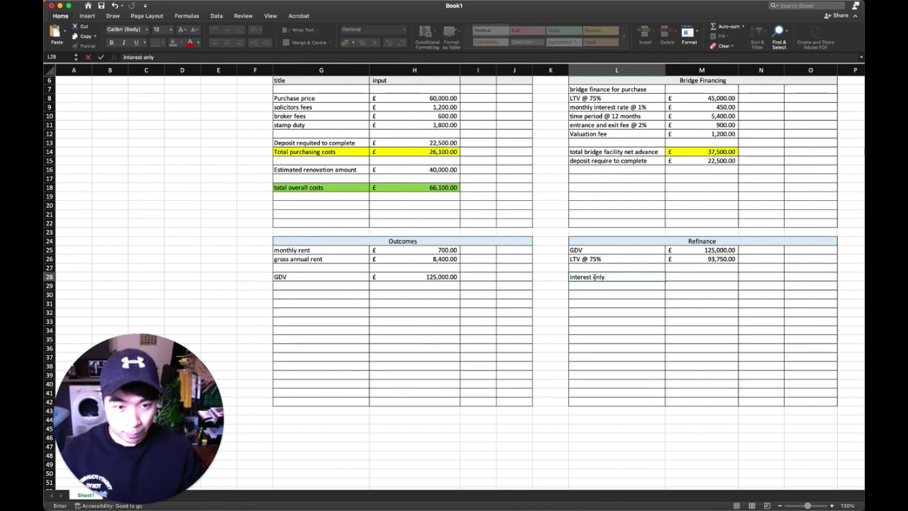
pyautogui.write('a')
pyautogui.press('BackSpace')
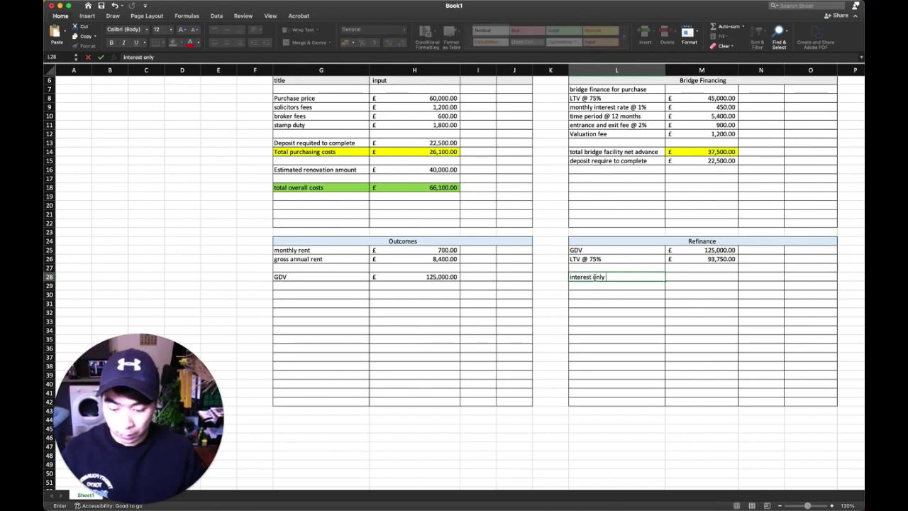
pyautogui.write('@ 6%')
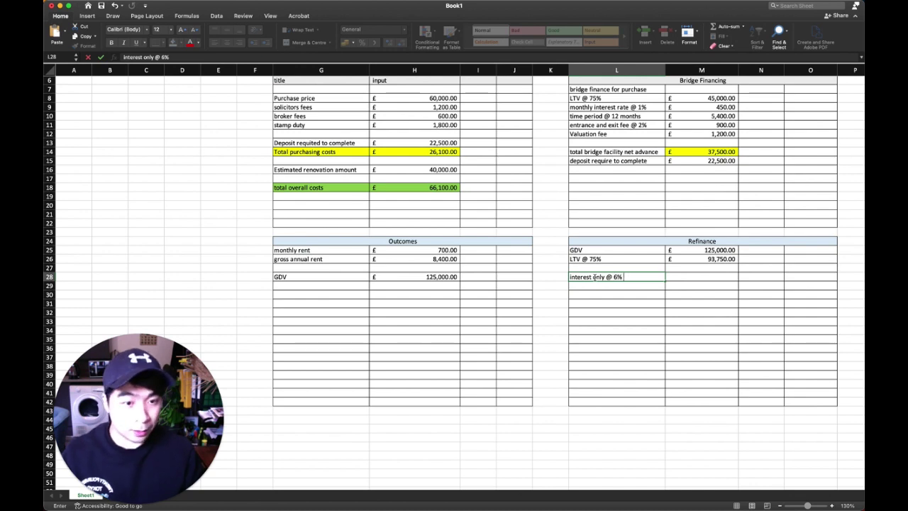
pyautogui.press('Tab')
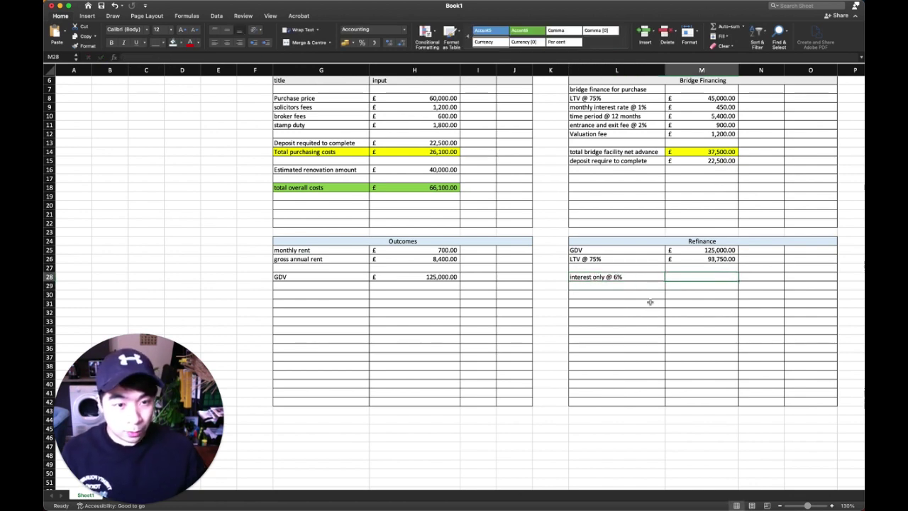
pyautogui.write('=')
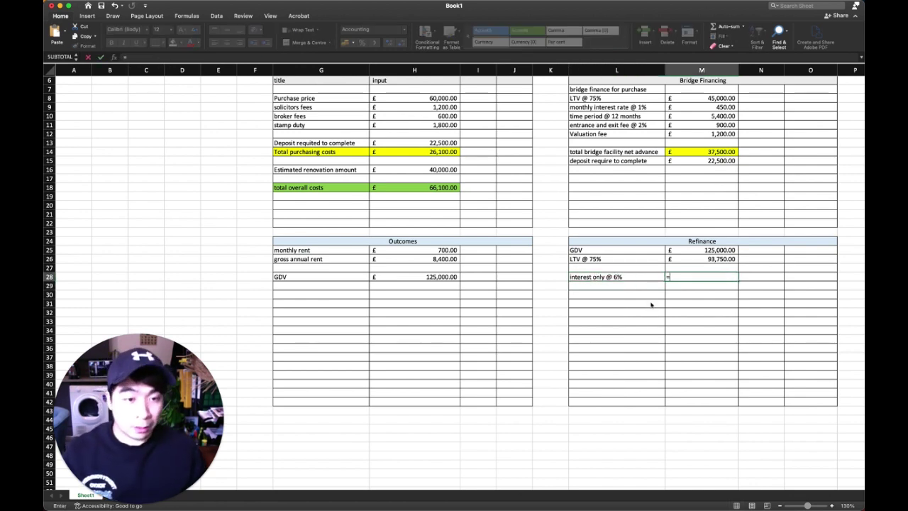
pyautogui.click(704, 260)
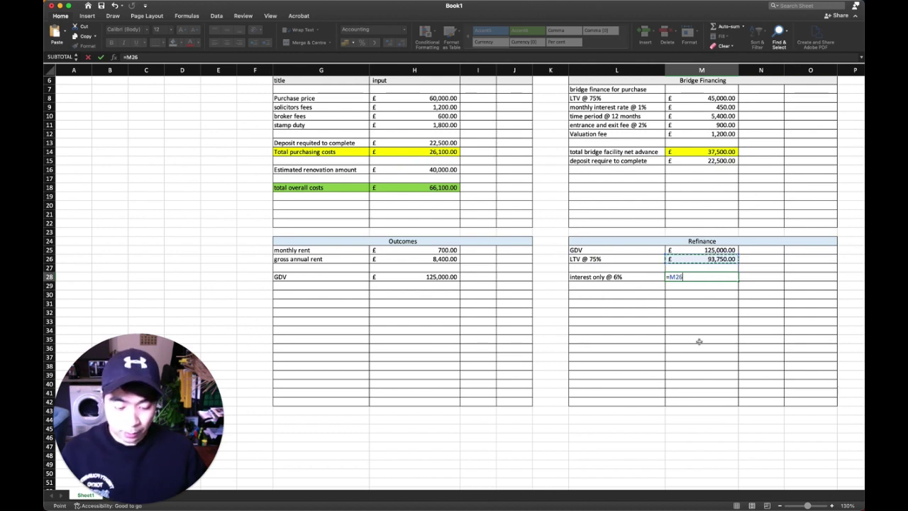
pyautogui.write('*')
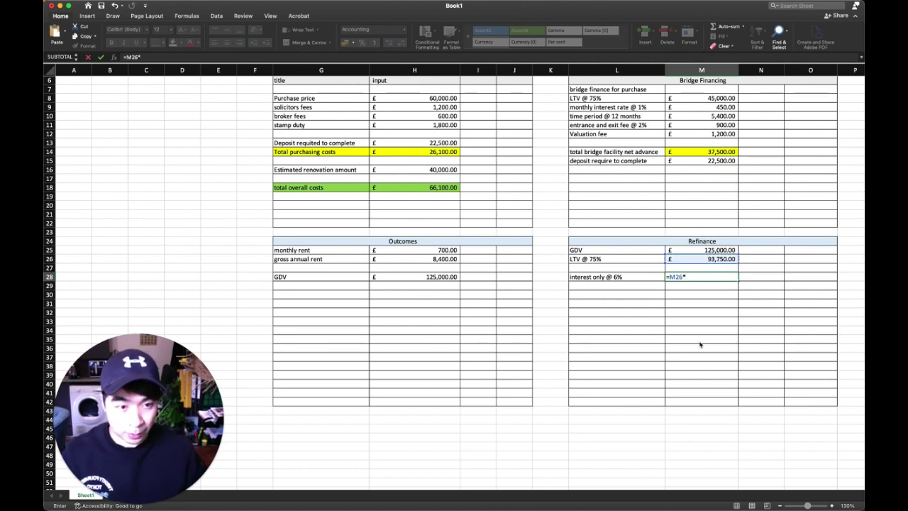
pyautogui.write('6%')
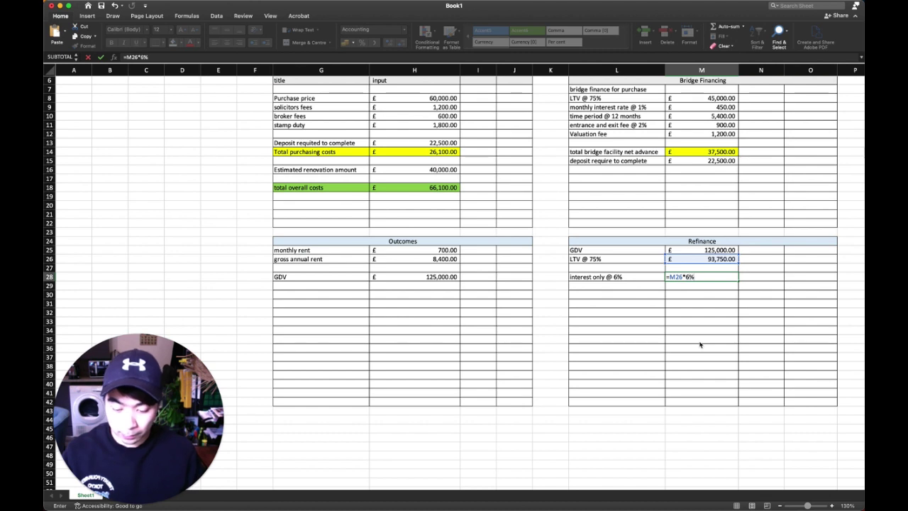
pyautogui.press('Return')
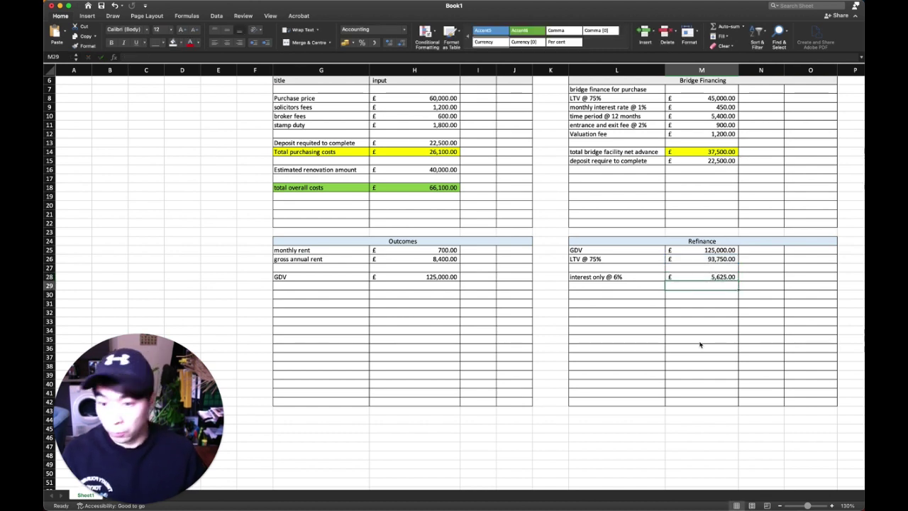
# Add a "monthly interest payment" row at row 29 of the Refinance table, calculated in M29 as =M28/12.
pyautogui.click(632, 286)
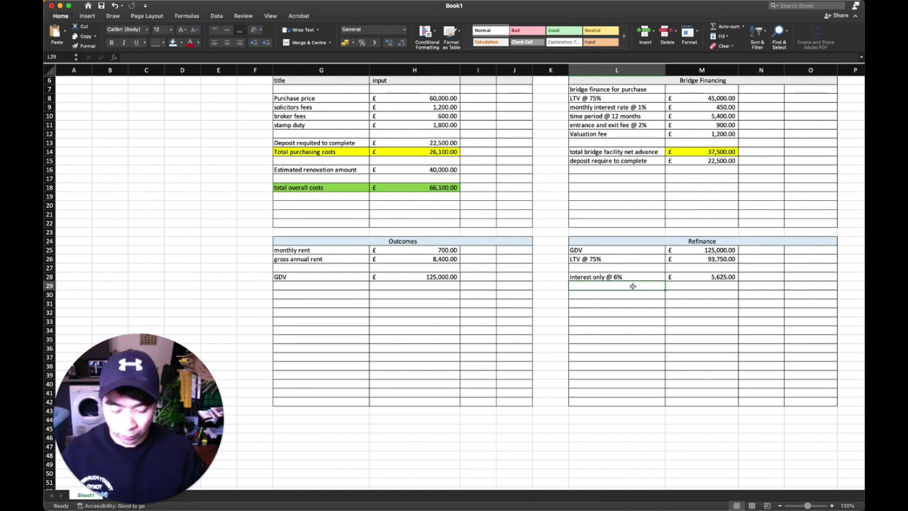
pyautogui.write('monthly inte')
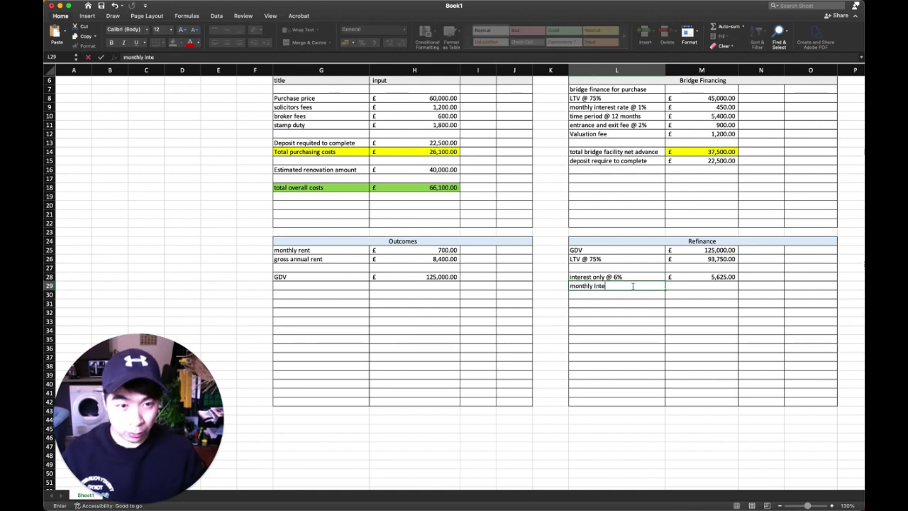
pyautogui.write('rest payment')
pyautogui.press('Return')
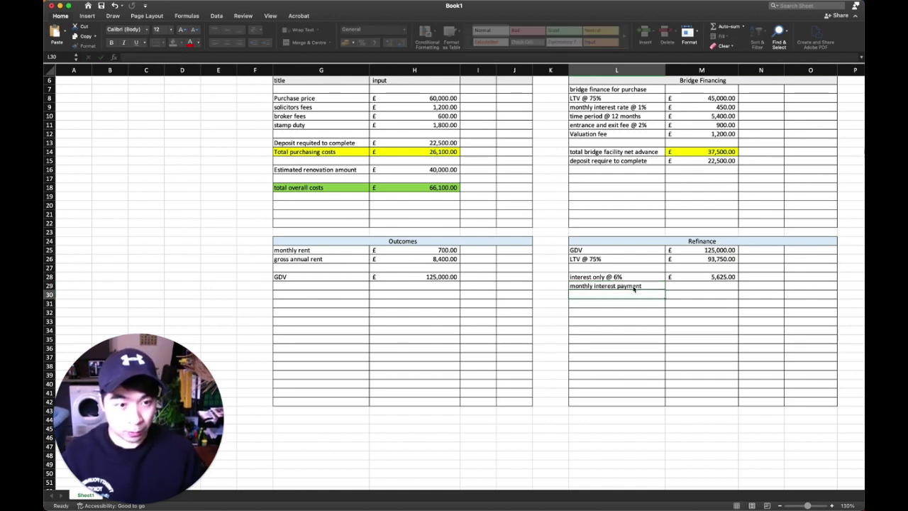
pyautogui.click(685, 287)
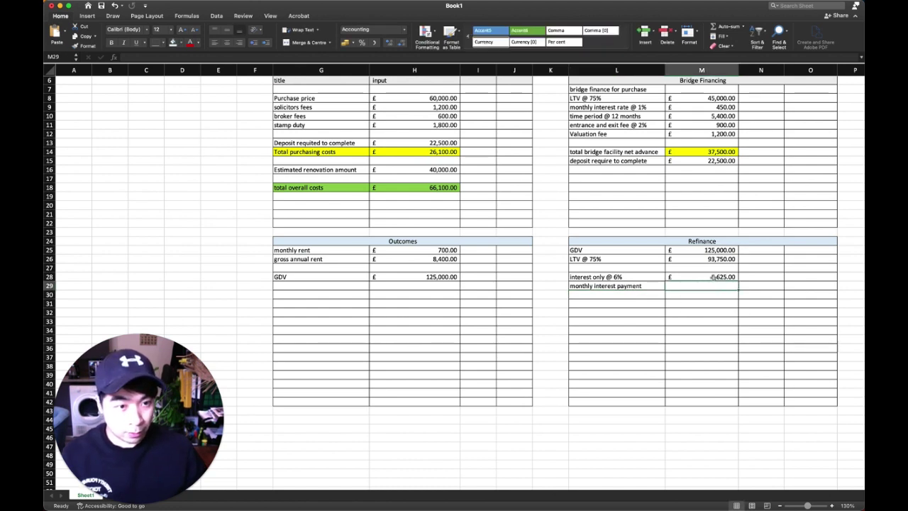
pyautogui.write('=')
pyautogui.click(712, 277)
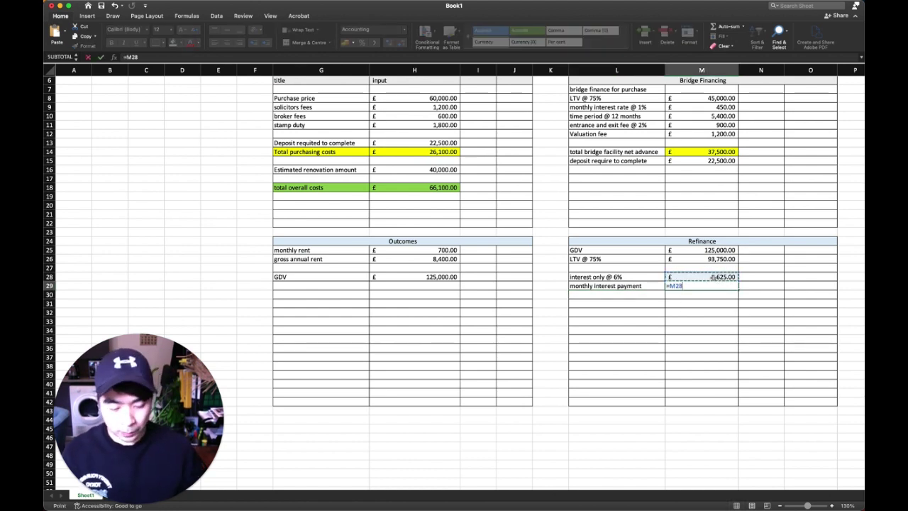
pyautogui.write('/12')
pyautogui.press('Return')
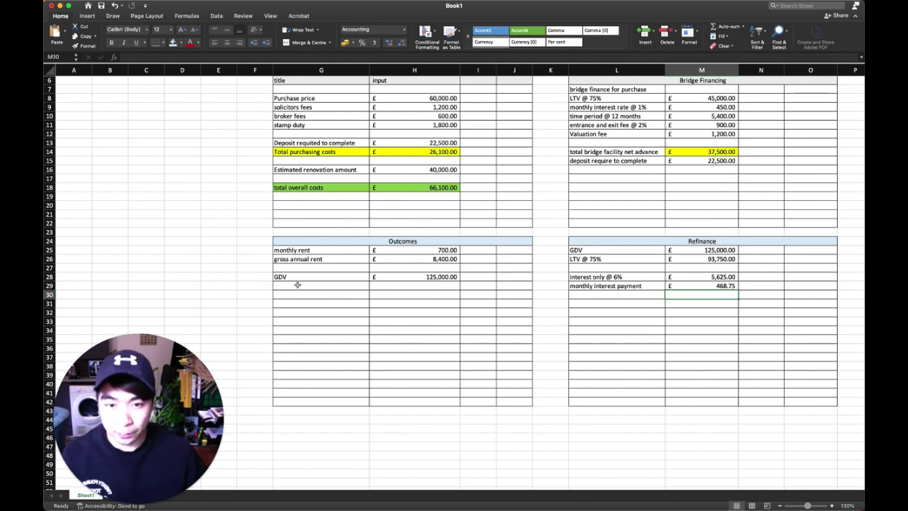
# Add an "expenses" heading in G31 of the Outcomes table, leaving two blank rows below the GDV.
pyautogui.click(293, 285)
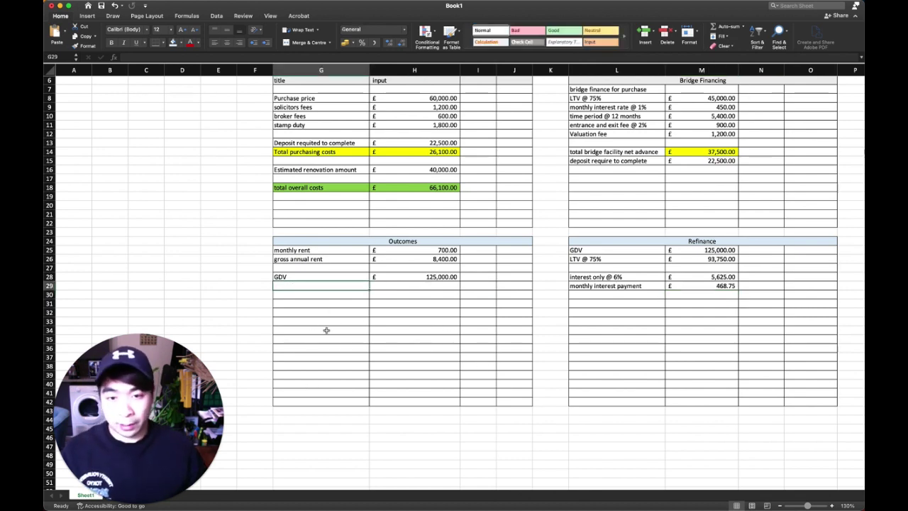
pyautogui.click(306, 303)
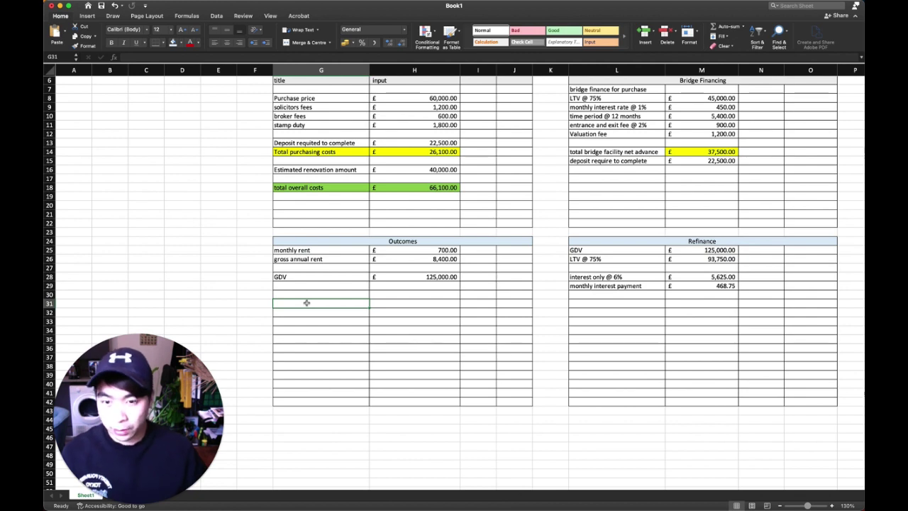
pyautogui.write('e')
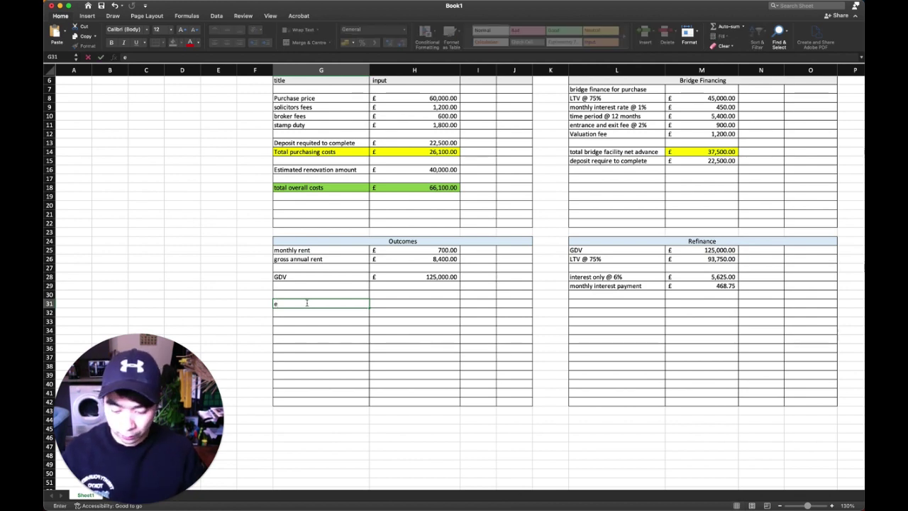
pyautogui.write('xpenses')
pyautogui.press('Return')
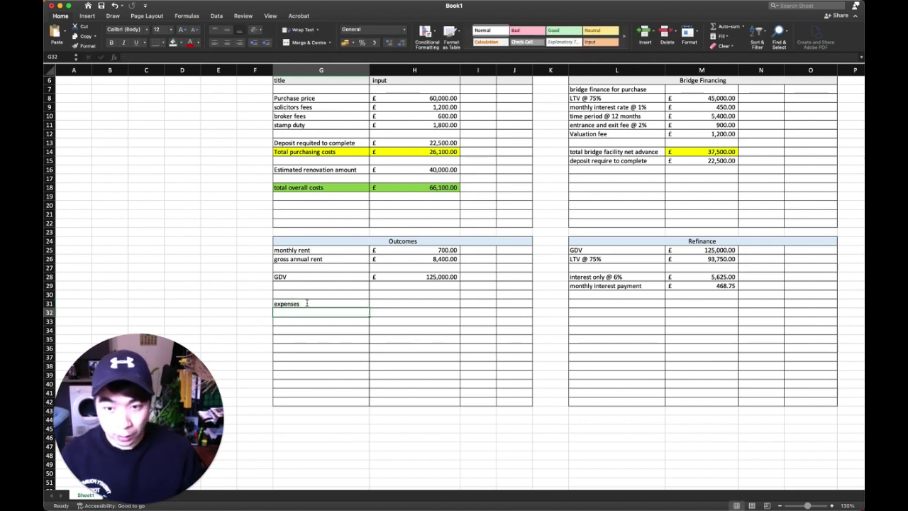
# Add a "monthly mortgage repayment" row under expenses, with H32 linked to the Refinance table's monthly interest payment as =M29.
pyautogui.write('mo')
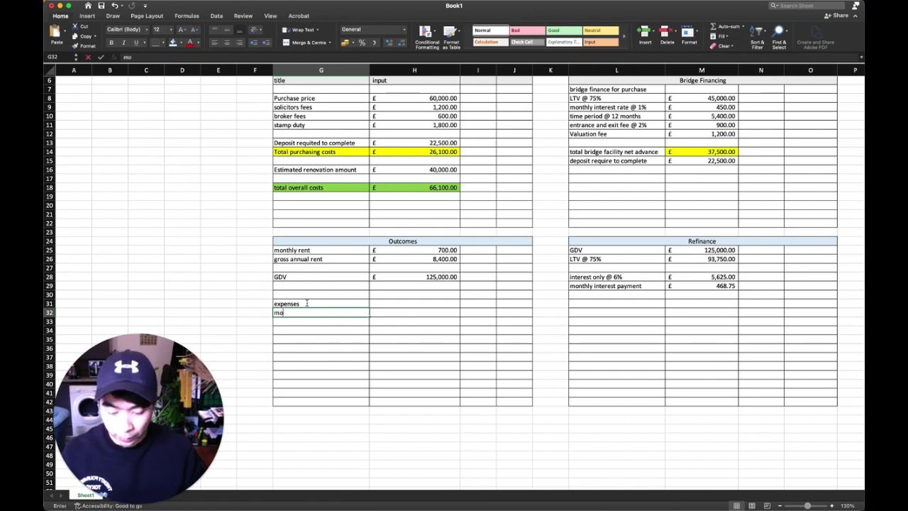
pyautogui.write('nthly mortgage repayment')
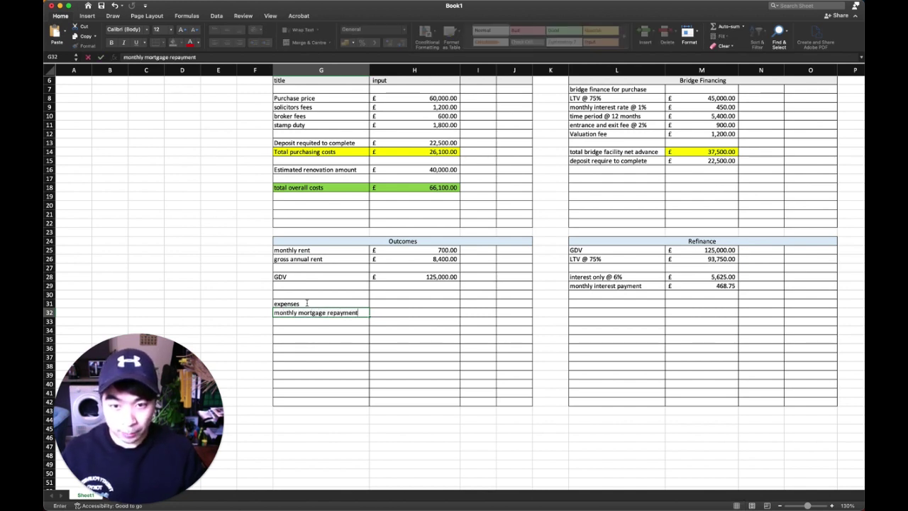
pyautogui.press('Return')
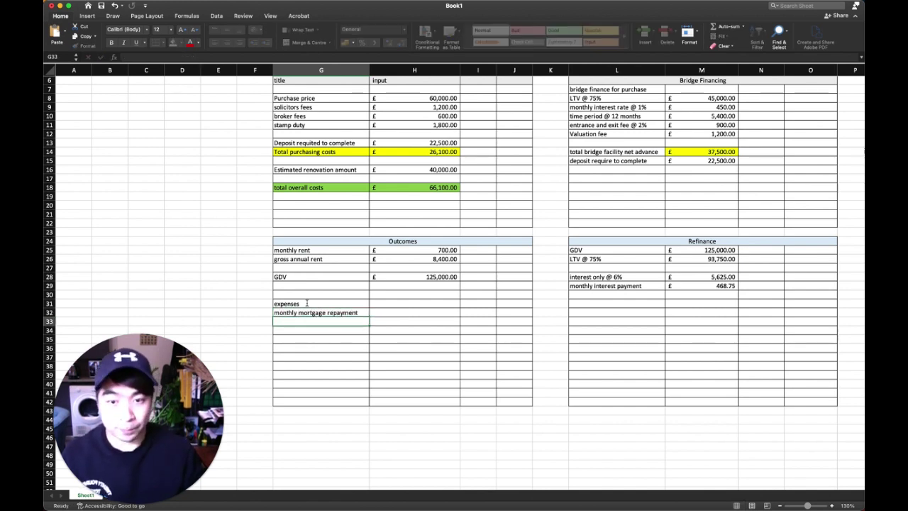
pyautogui.click(414, 311)
pyautogui.write('=')
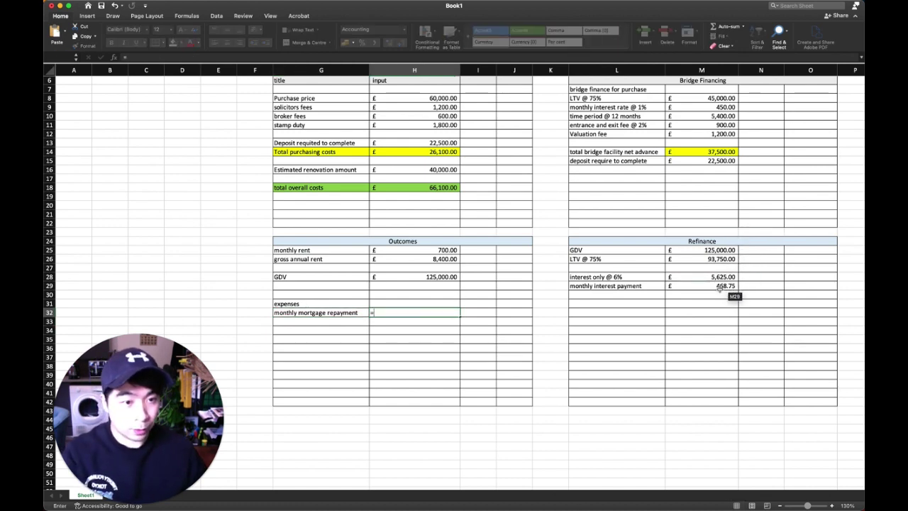
pyautogui.click(716, 286)
pyautogui.press('Return')
pyautogui.click(314, 321)
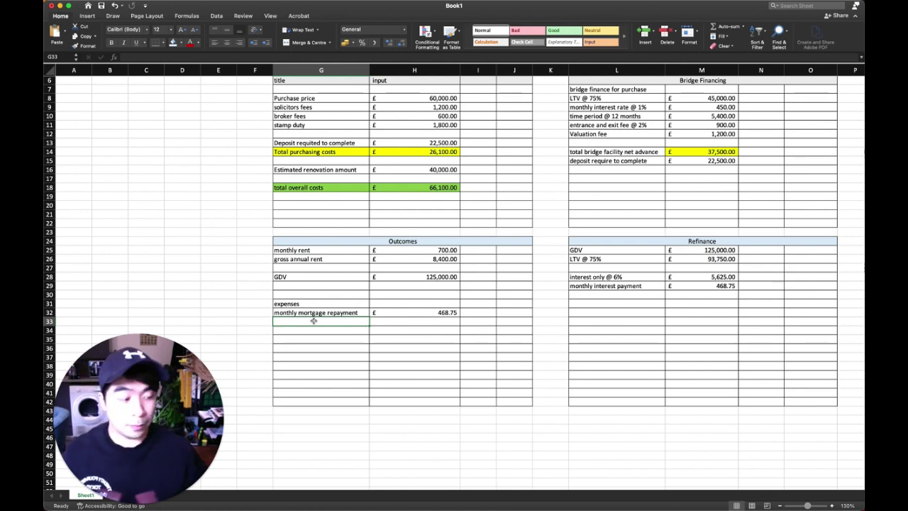
# Add the label "lettings fee @ 10%" in G33 of the Outcomes table, under the monthly mortgage repayment.
pyautogui.write('lettings fee')
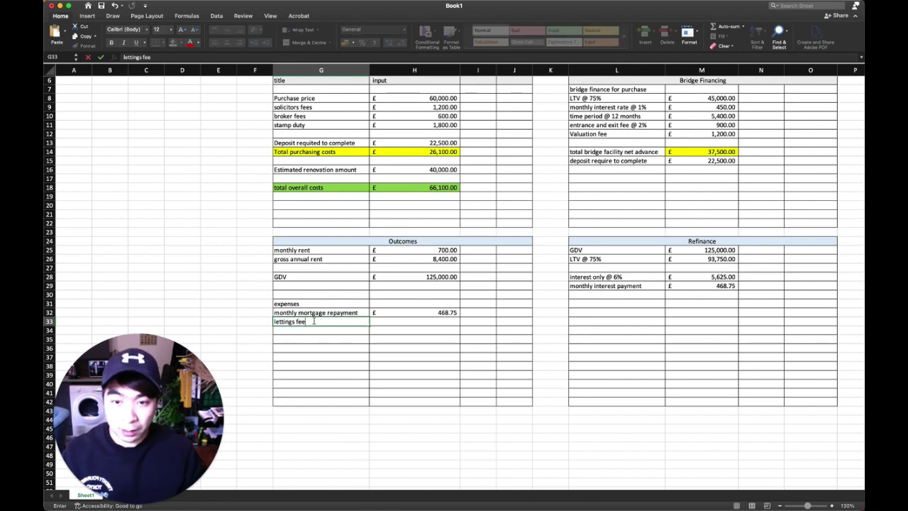
pyautogui.press('Return')
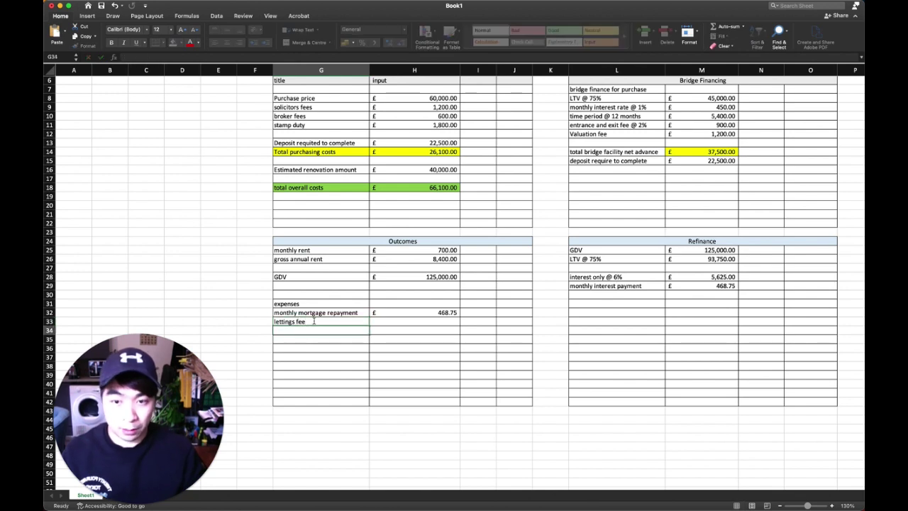
pyautogui.press('Up')
pyautogui.press('Right')
pyautogui.click(314, 321)
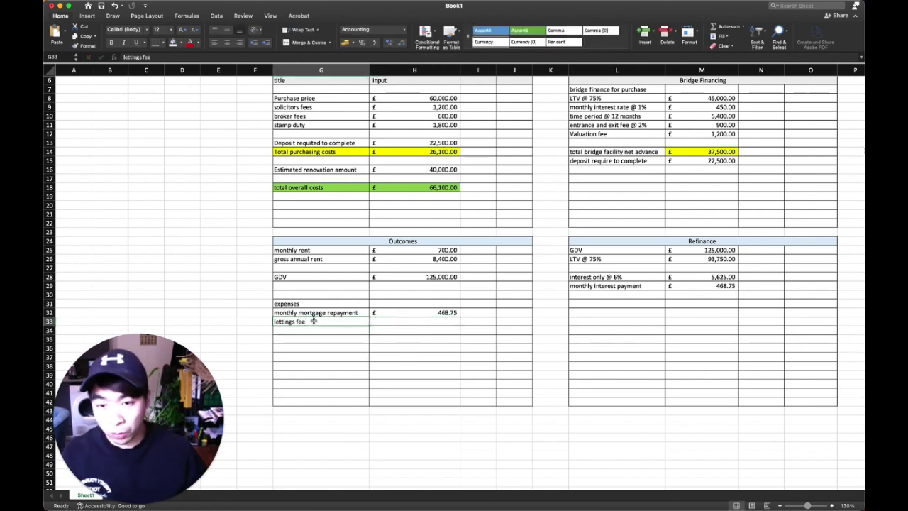
pyautogui.doubleClick(317, 322)
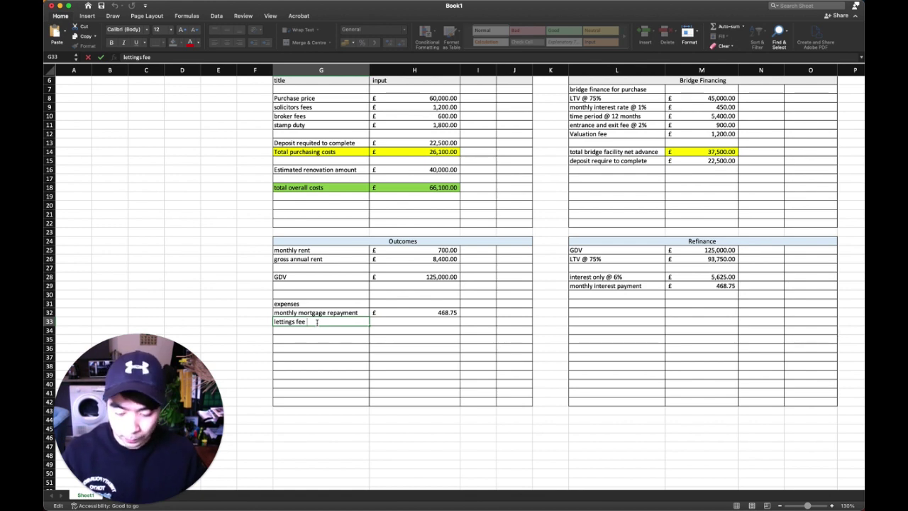
pyautogui.write('@')
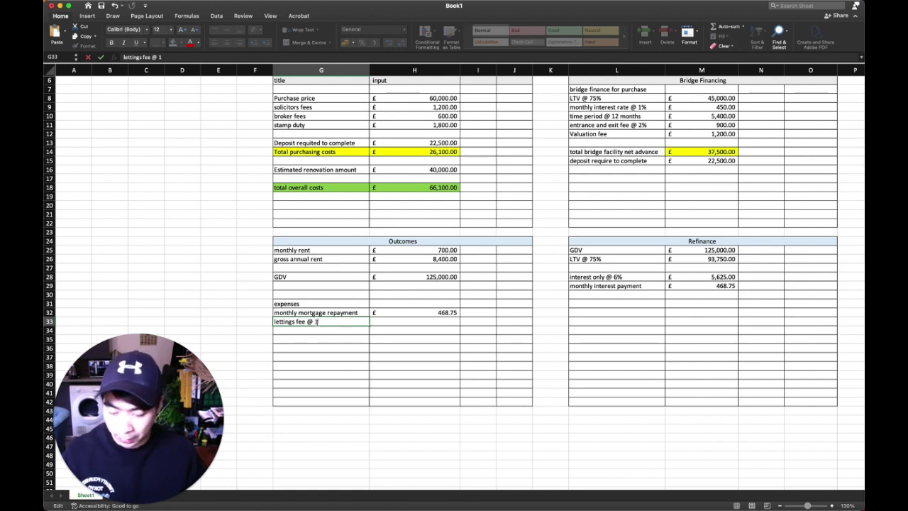
pyautogui.write(' 10')
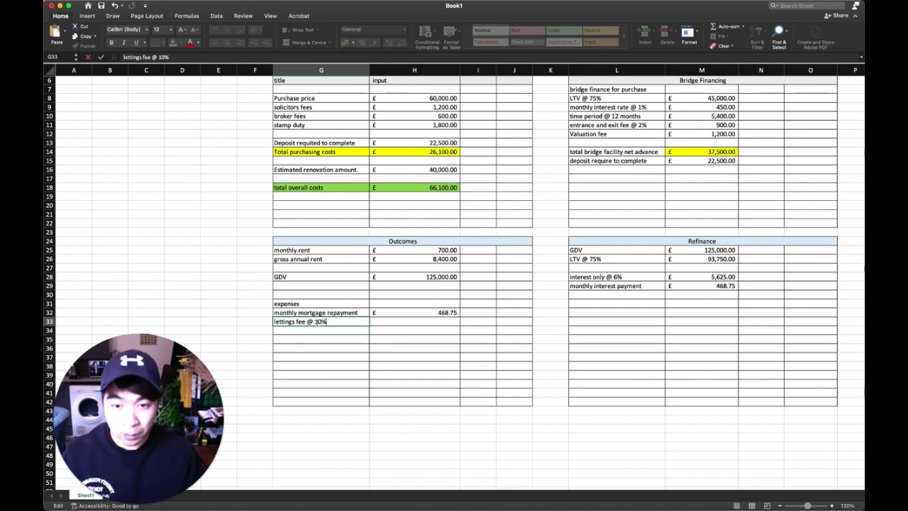
pyautogui.write('%')
pyautogui.press('Tab')
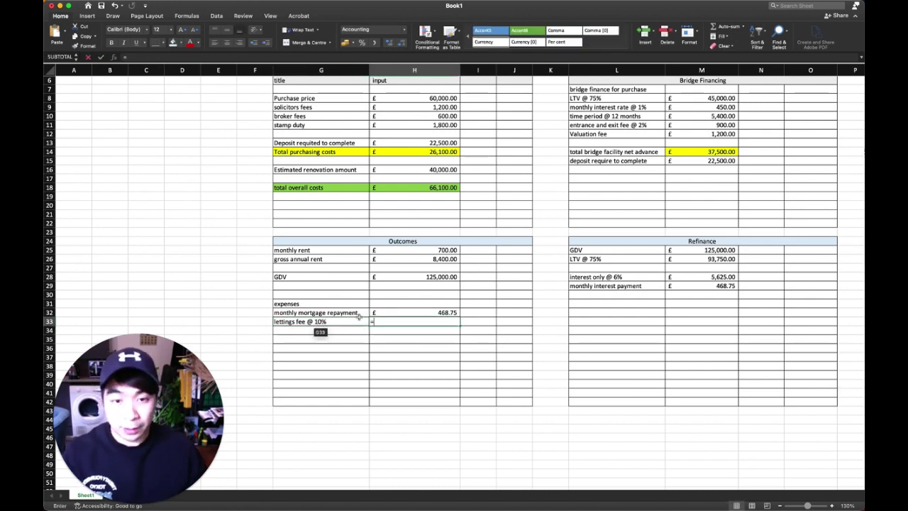
# Calculate the lettings fee in H33 as 10% of the monthly rent with =H25*10%.
pyautogui.write('=')
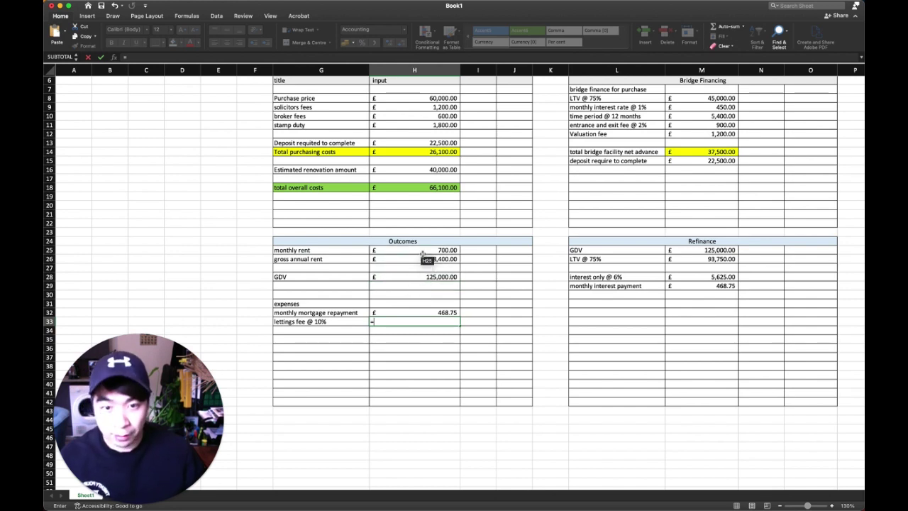
pyautogui.click(424, 252)
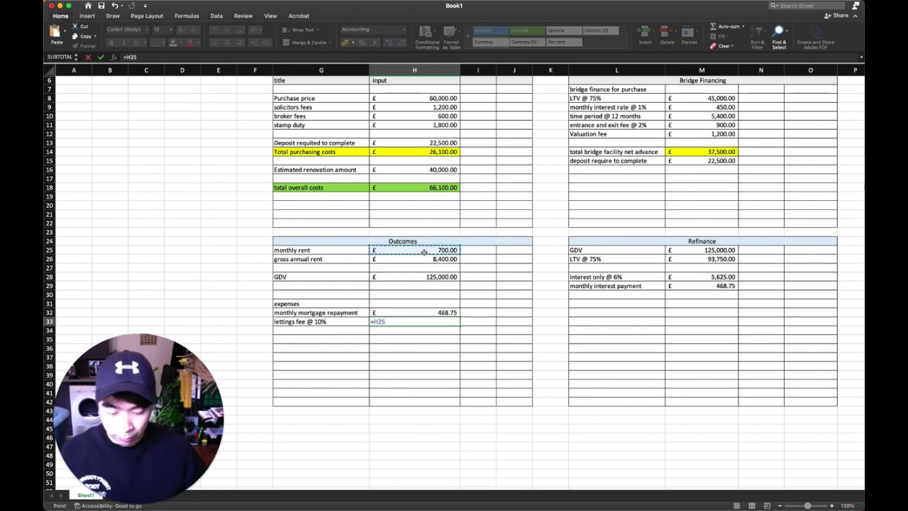
pyautogui.write('*10%')
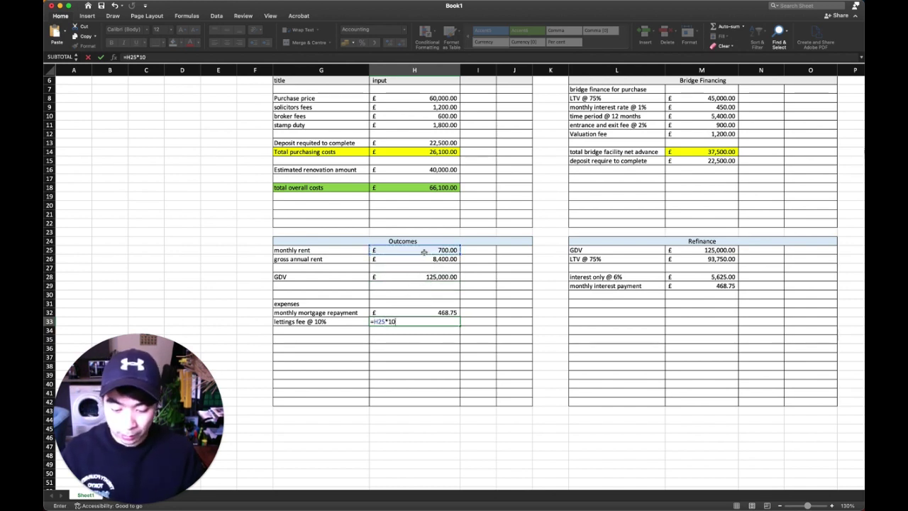
pyautogui.press('Return')
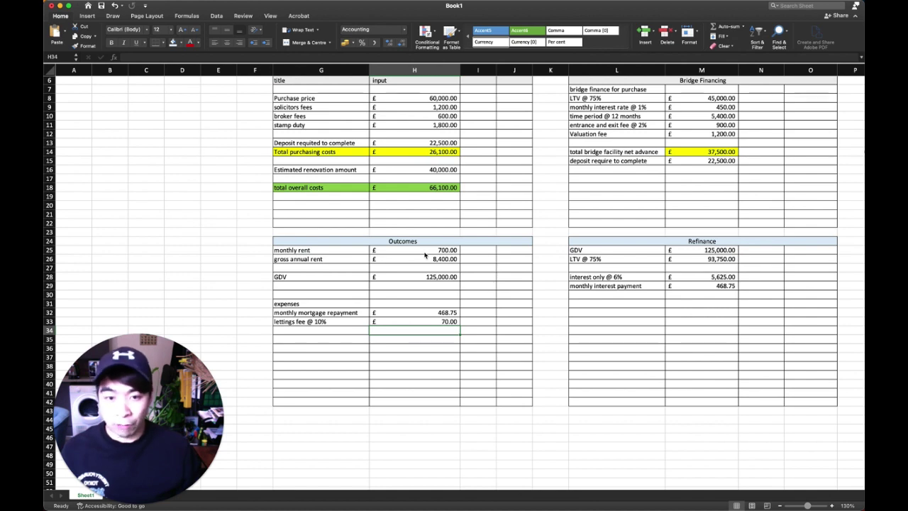
# Add the label "MOE (monthly operational expenses)" in G34, under the lettings fee.
pyautogui.press('Left')
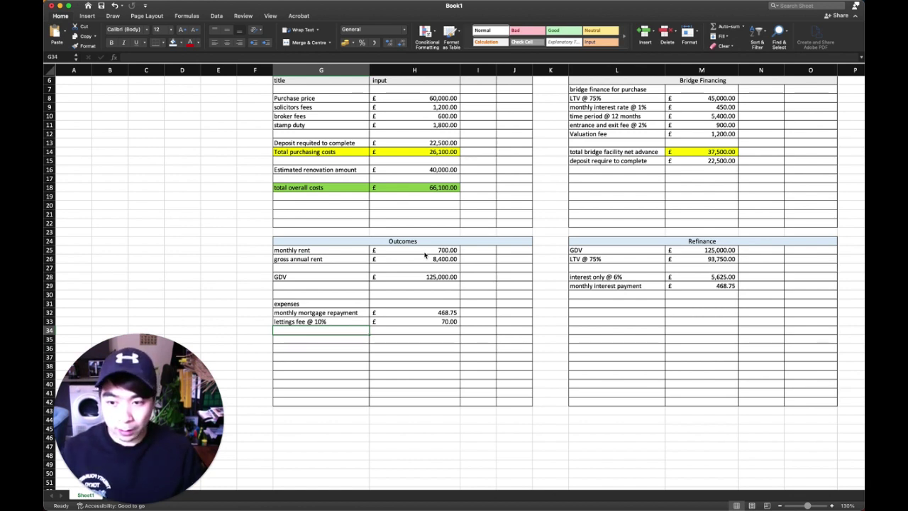
pyautogui.write('oper')
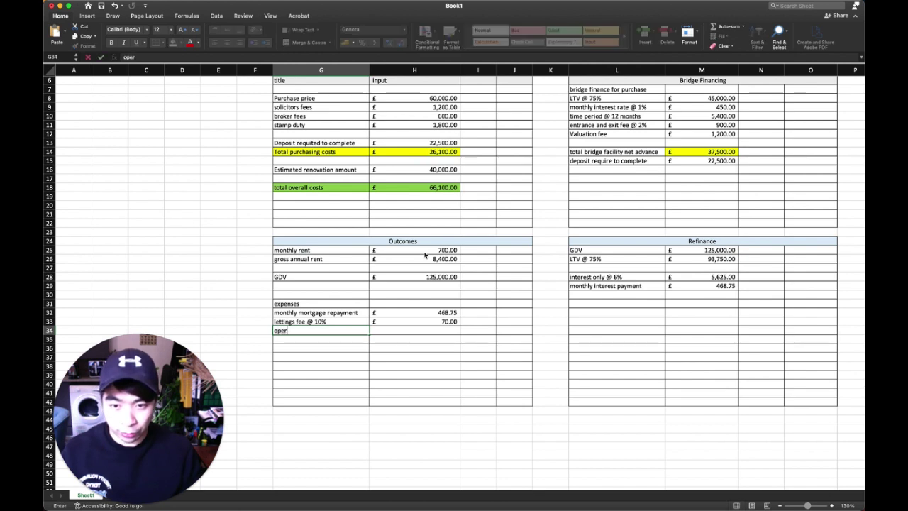
pyautogui.write('na')
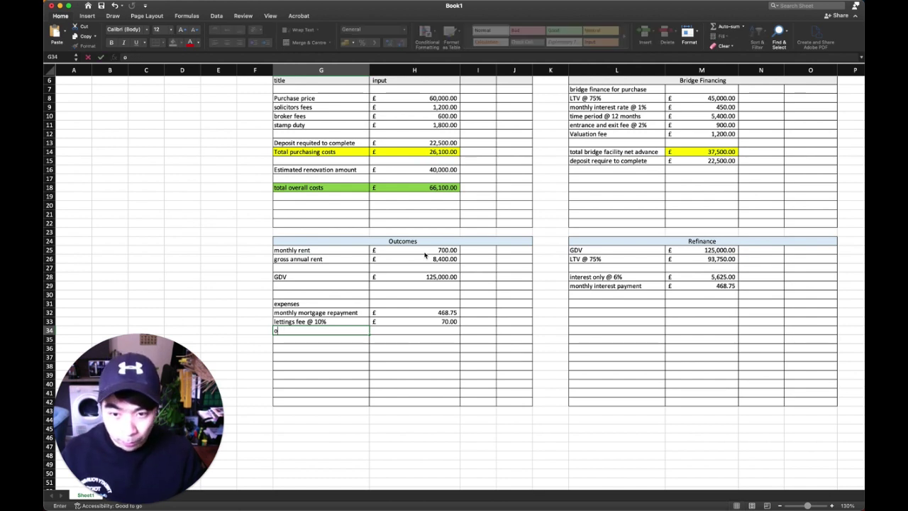
pyautogui.press('BackSpace')
pyautogui.write('MOE')
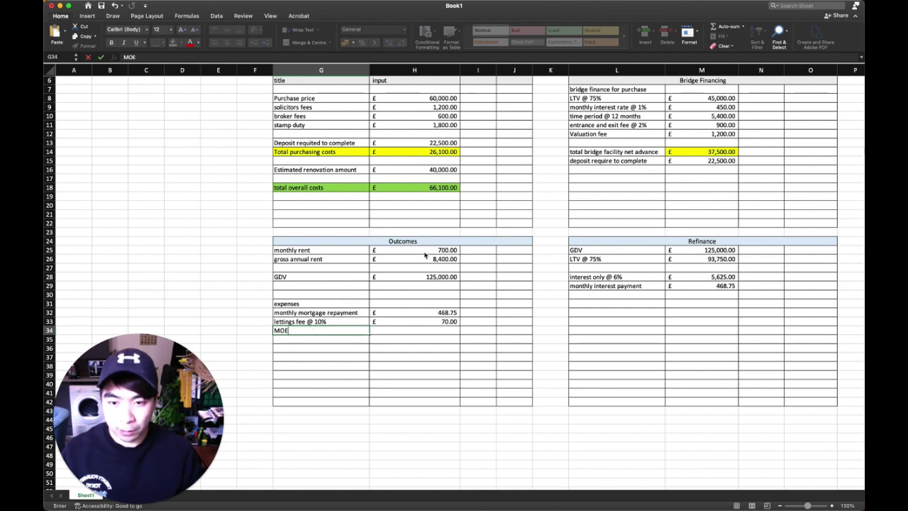
pyautogui.write(' (')
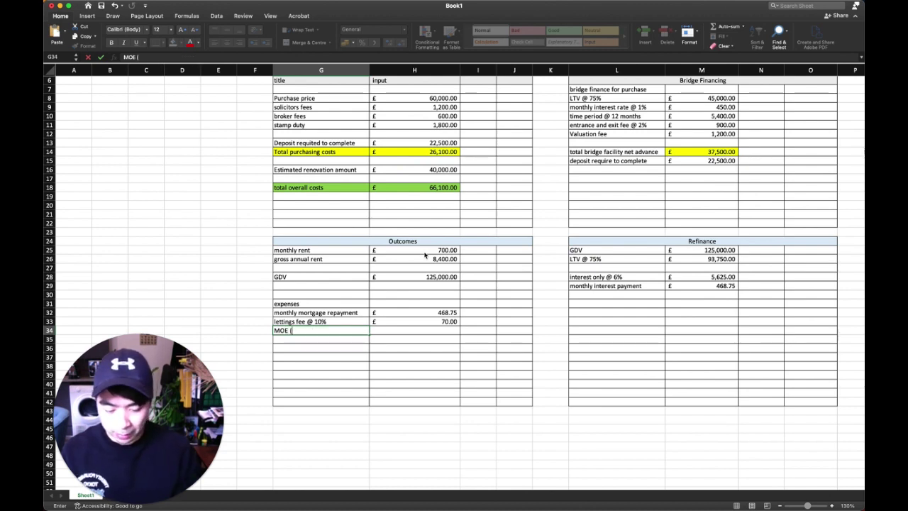
pyautogui.write('montlhy op')
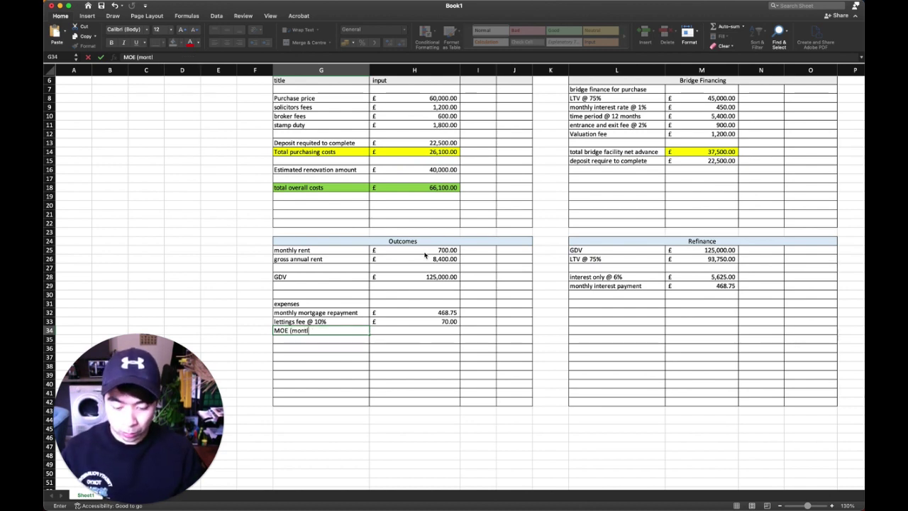
pyautogui.press('BackSpace')
pyautogui.press('BackSpace')
pyautogui.press('BackSpace')
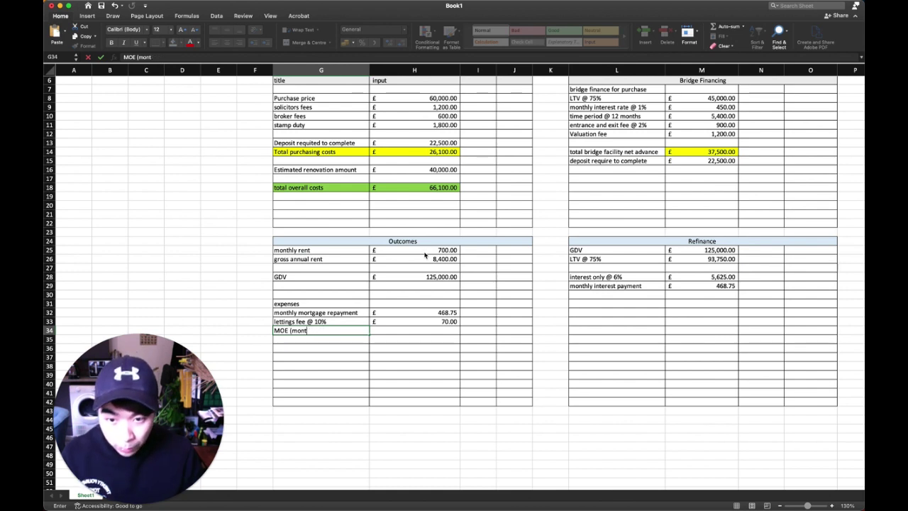
pyautogui.write('hly oper')
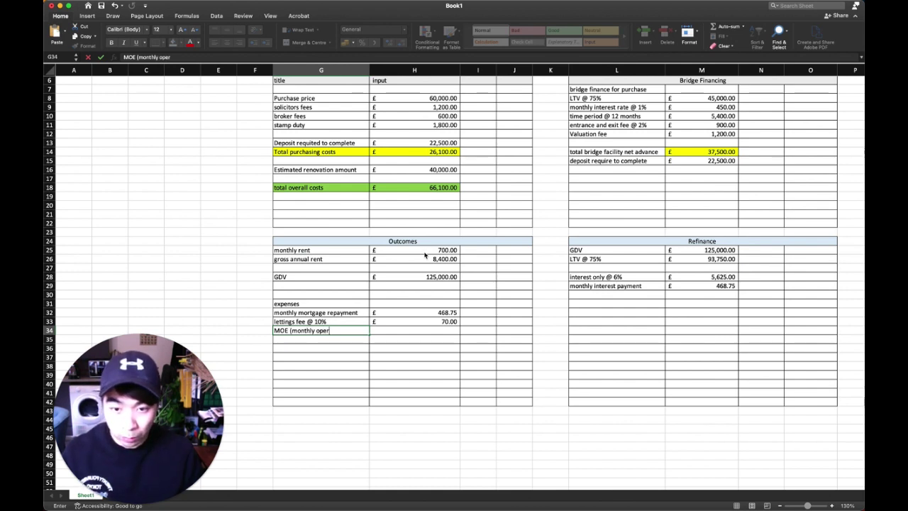
pyautogui.write('ational expens')
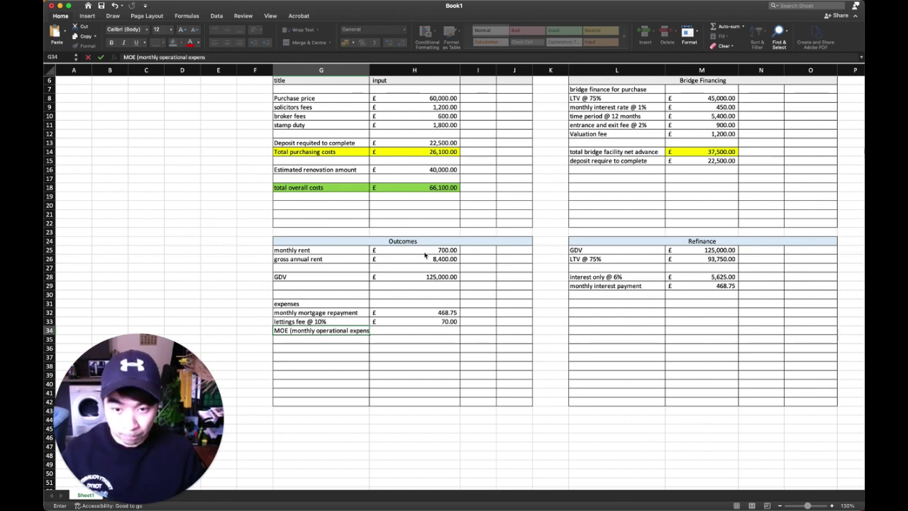
pyautogui.write('es)')
pyautogui.press('Return')
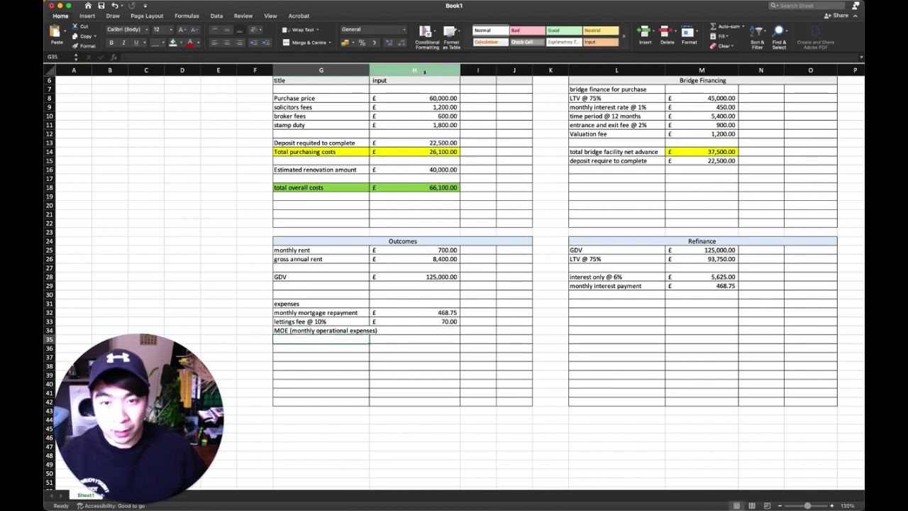
# Append "@ 5%" to the MOE label in G34 and widen column G to fit the full text.
pyautogui.moveTo(367, 68); pyautogui.dragTo(391, 67)
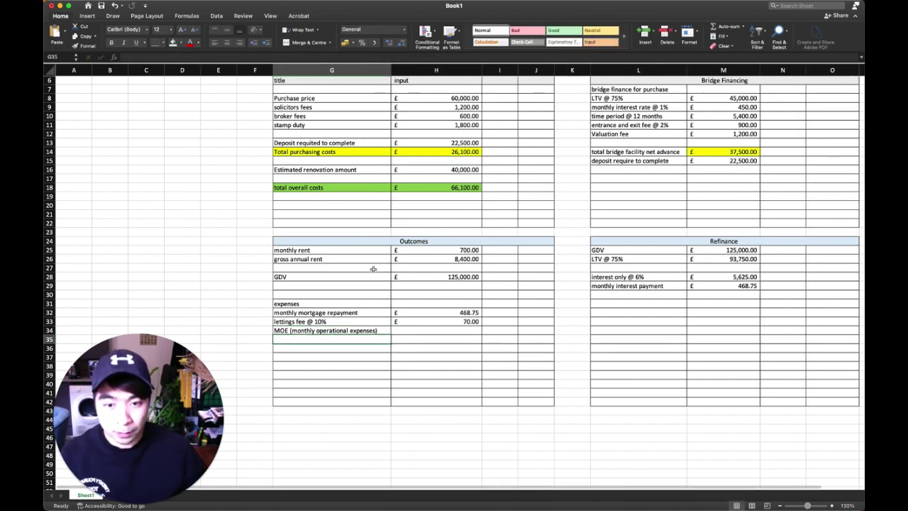
pyautogui.doubleClick(384, 330)
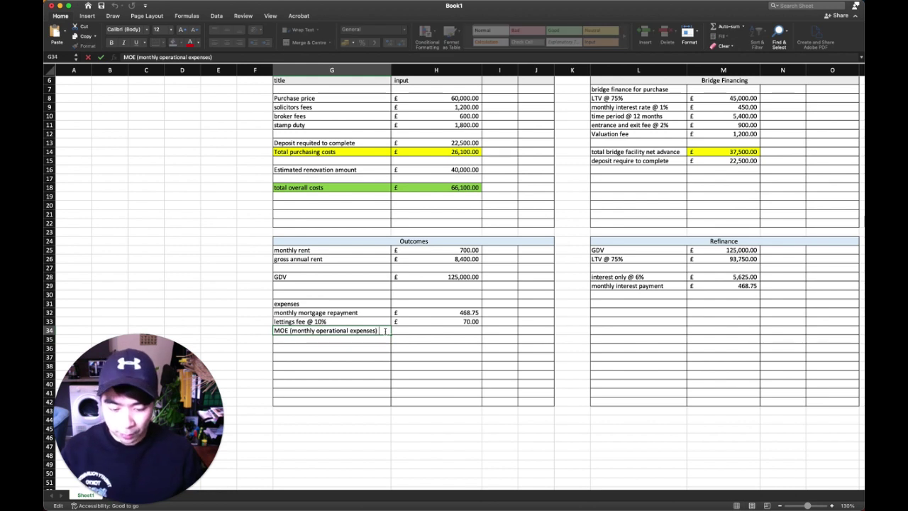
pyautogui.write('@5%')
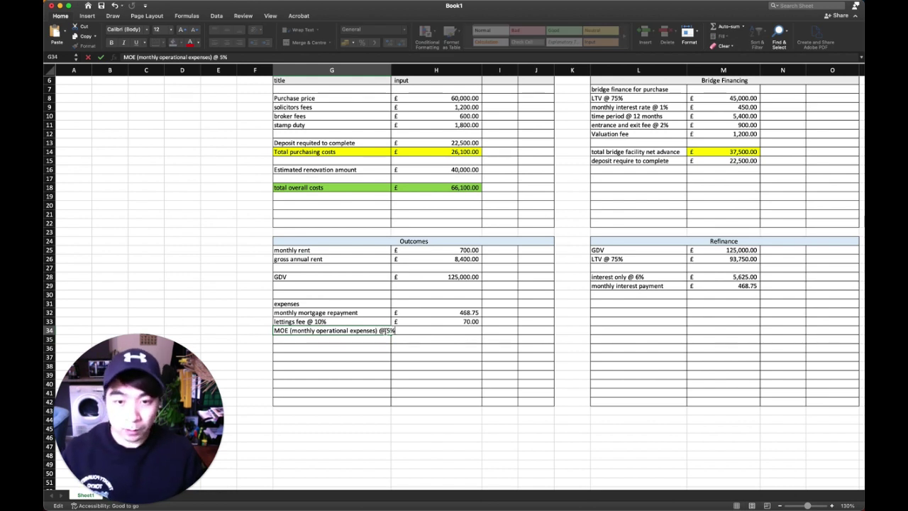
pyautogui.press('Return')
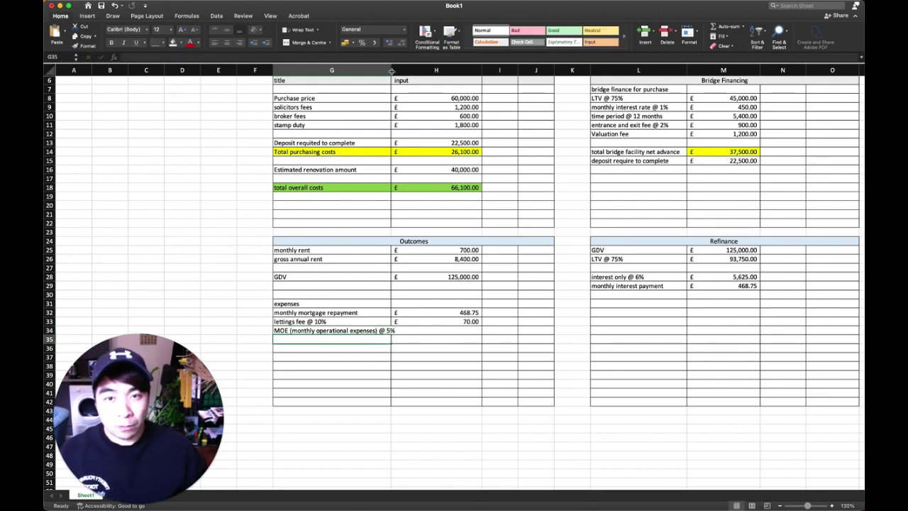
pyautogui.moveTo(391, 70); pyautogui.dragTo(407, 71)
# Calculate the monthly operational expenses in H34 as 5% of the monthly rent with =H25*5%.
pyautogui.click(465, 331)
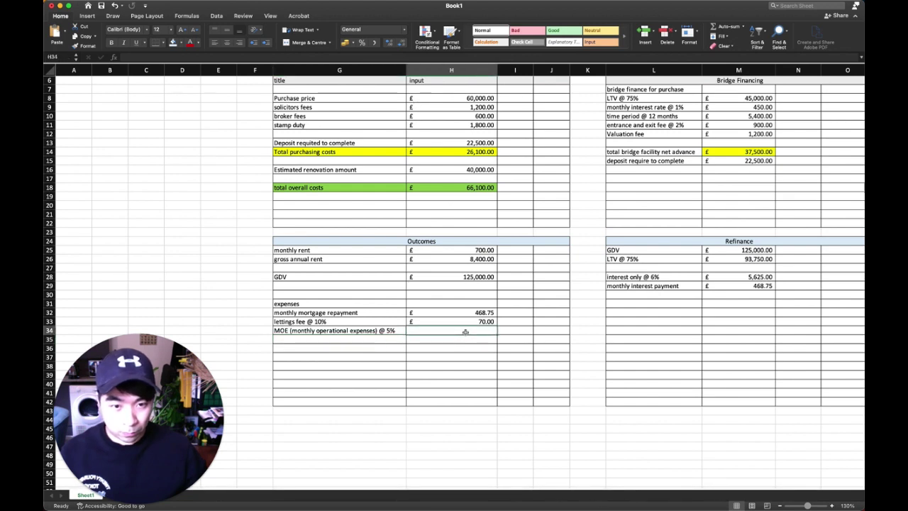
pyautogui.write('=')
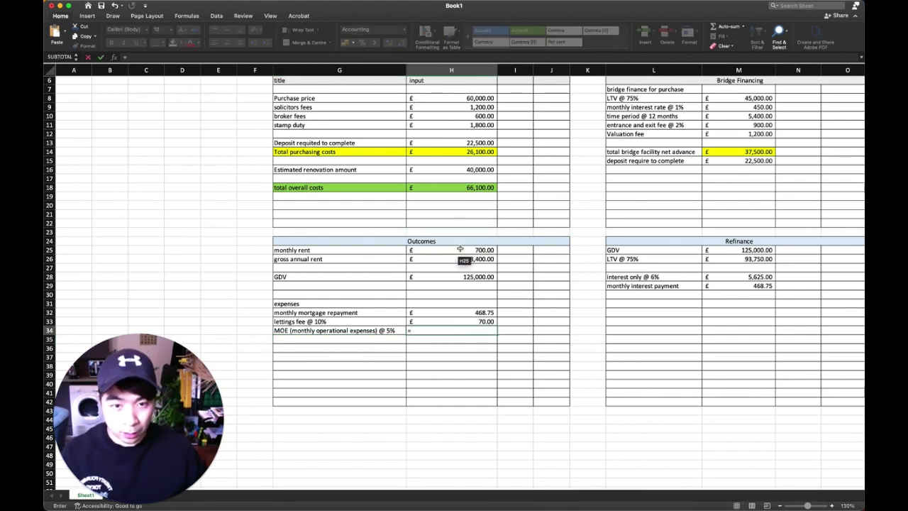
pyautogui.click(460, 250)
pyautogui.write('*')
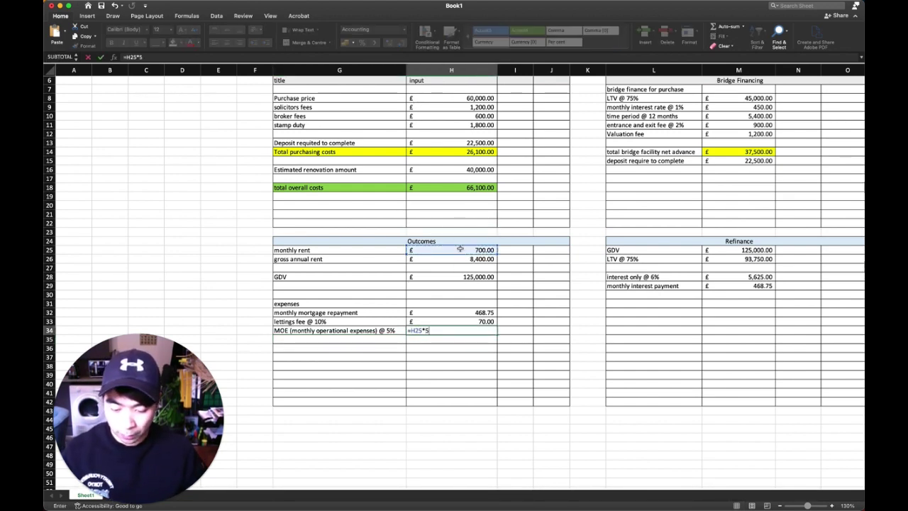
pyautogui.press('Return')
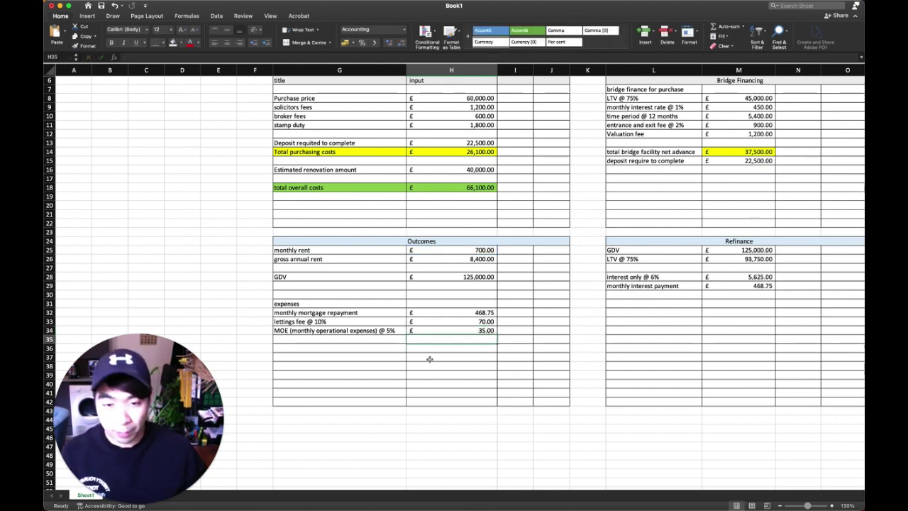
# Add the label "Total expenses" in G36, leaving a blank row under the monthly operational expenses.
pyautogui.click(351, 345)
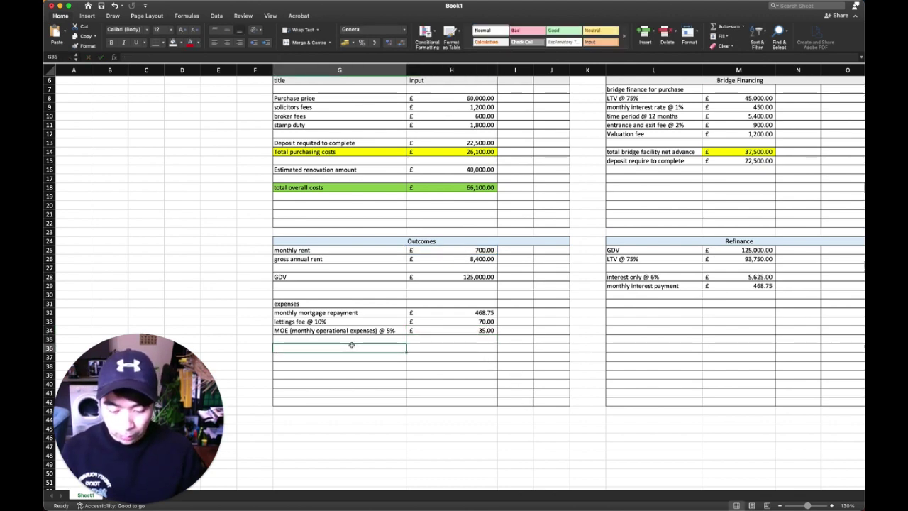
pyautogui.write('To')
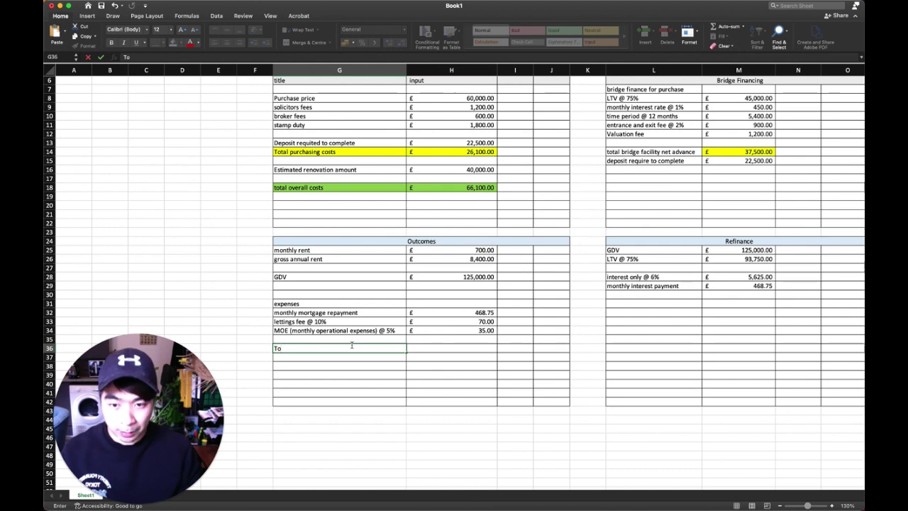
pyautogui.write('tal expenses')
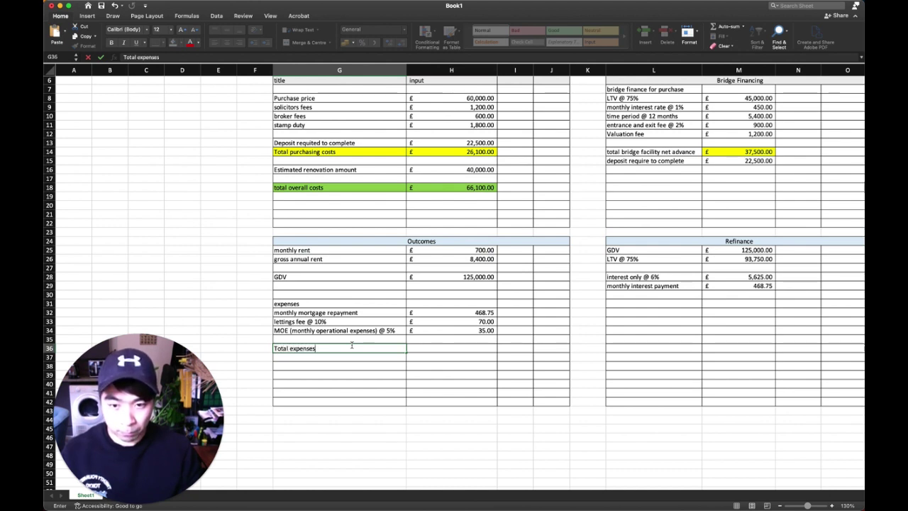
pyautogui.press('Tab')
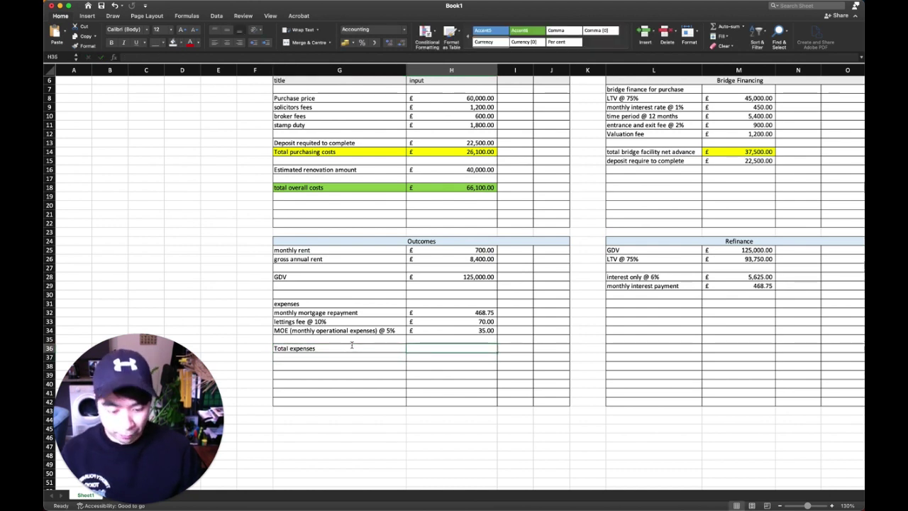
# Calculate total expenses in H36 by adding the mortgage repayment, lettings fee and MOE with =H32+H33+H34.
pyautogui.write('=')
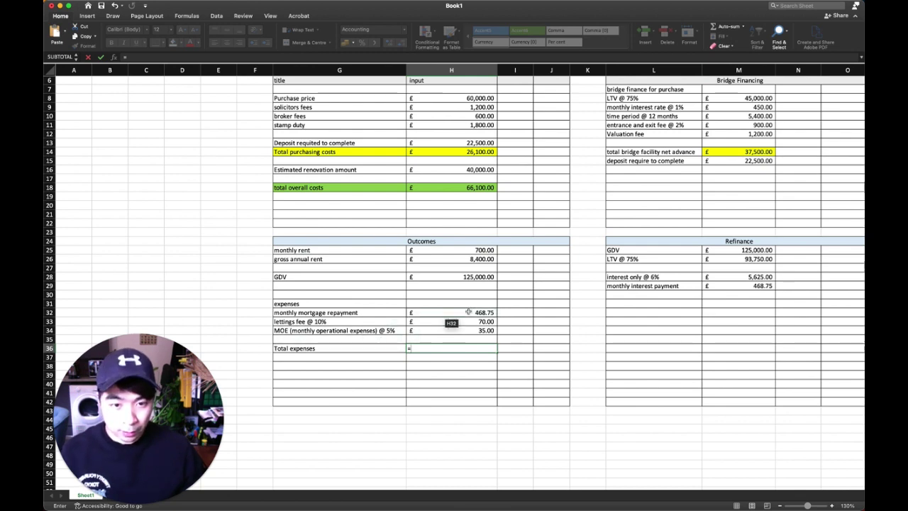
pyautogui.click(468, 312)
pyautogui.write('+')
pyautogui.click(457, 321)
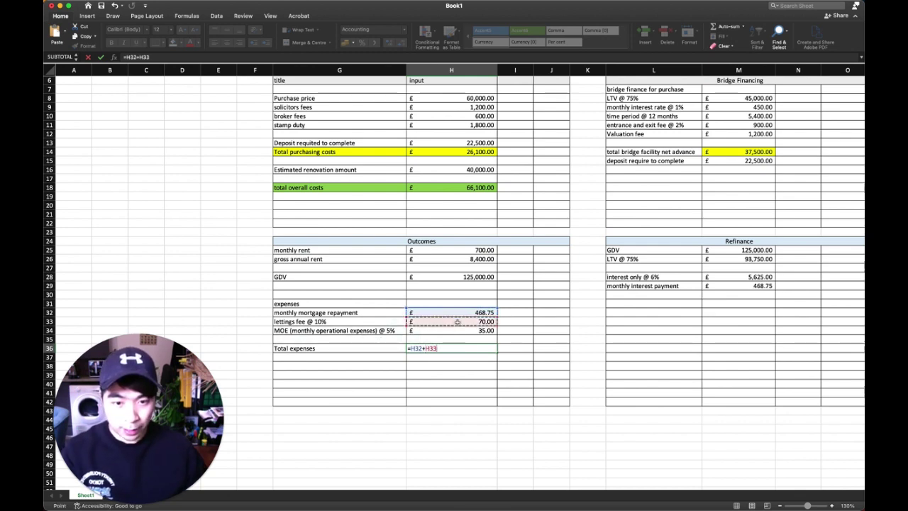
pyautogui.write('+')
pyautogui.click(452, 331)
pyautogui.press('Return')
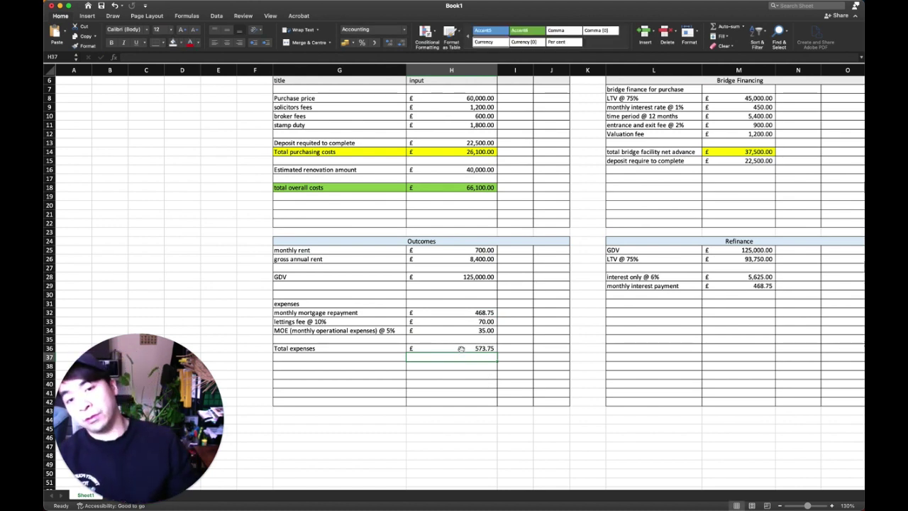
# Add a "net cashflow" line in row 37 that subtracts total expenses from the monthly rent with =H25-H36.
pyautogui.click(370, 357)
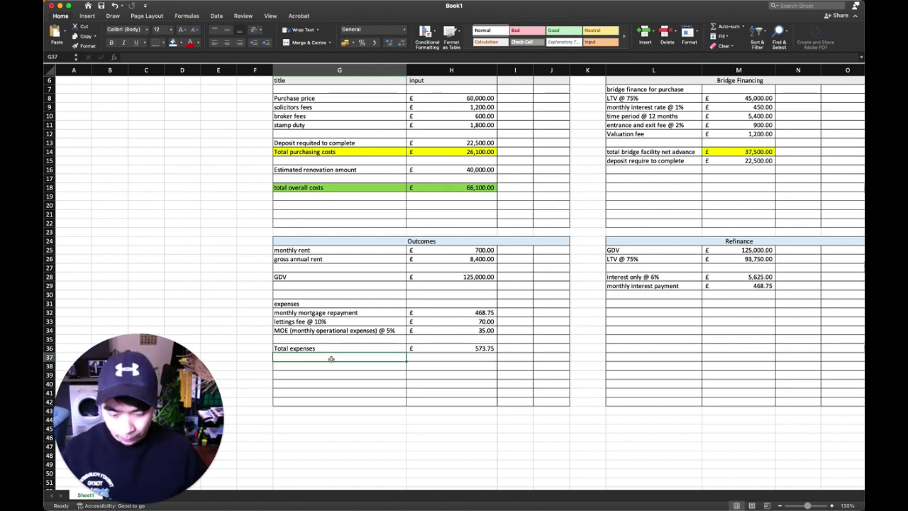
pyautogui.write('net cashflow')
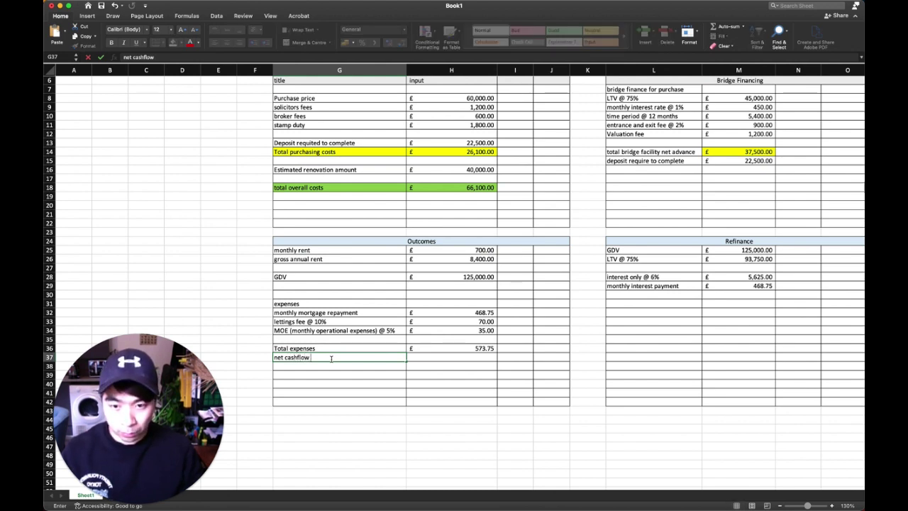
pyautogui.click(447, 357)
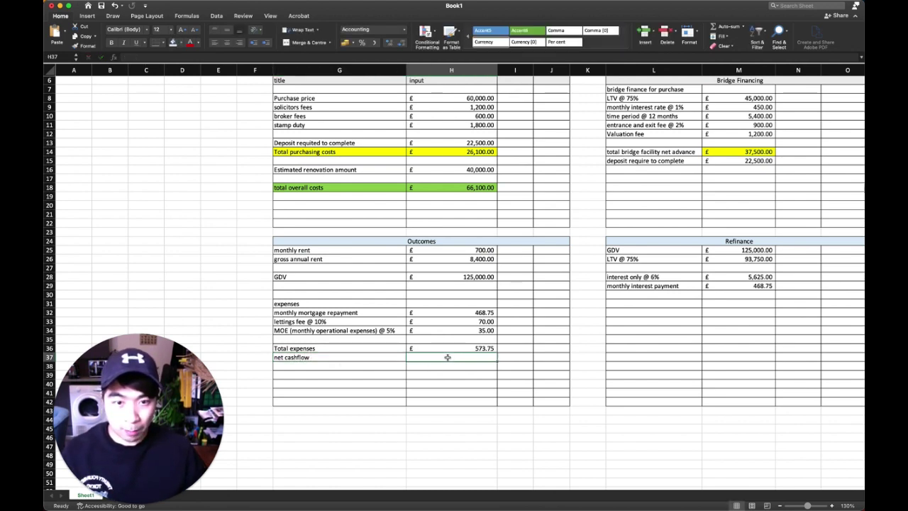
pyautogui.write('=')
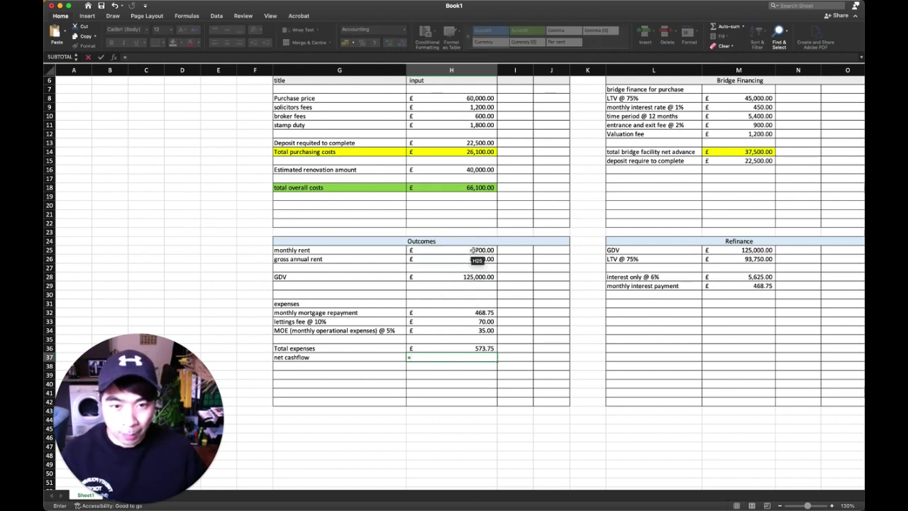
pyautogui.click(472, 249)
pyautogui.write('-')
pyautogui.click(461, 347)
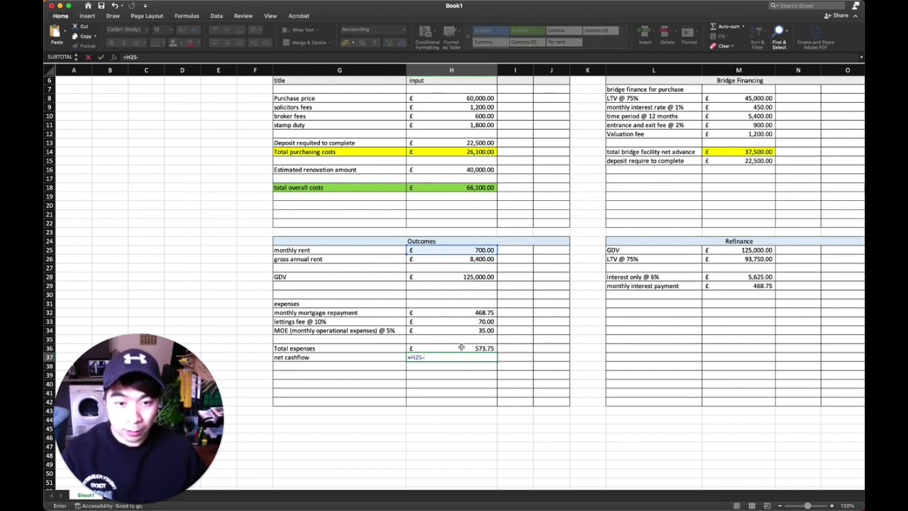
pyautogui.press('Return')
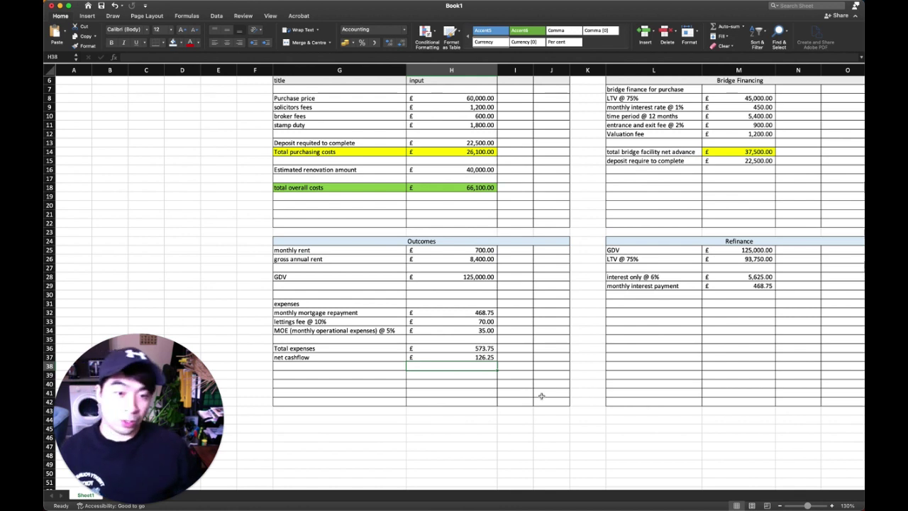
# Add an "Annual cashflow" line in row 38 that multiplies the net cashflow by 12 with =H37*12.
pyautogui.click(340, 365)
pyautogui.write('A')
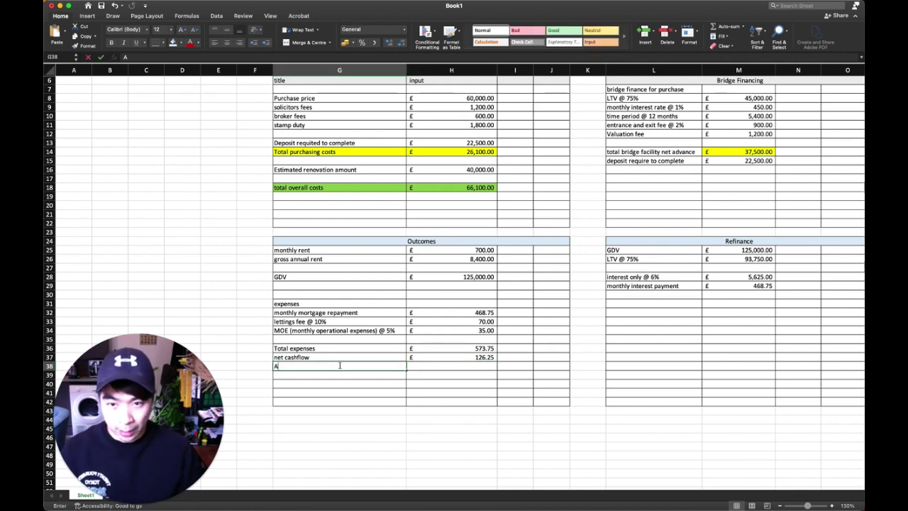
pyautogui.write('nnual cashf')
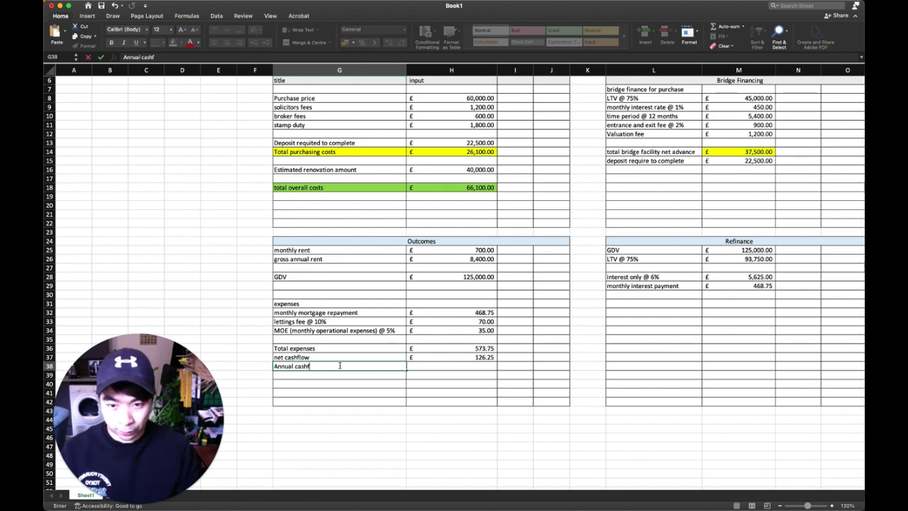
pyautogui.write('low')
pyautogui.click(457, 366)
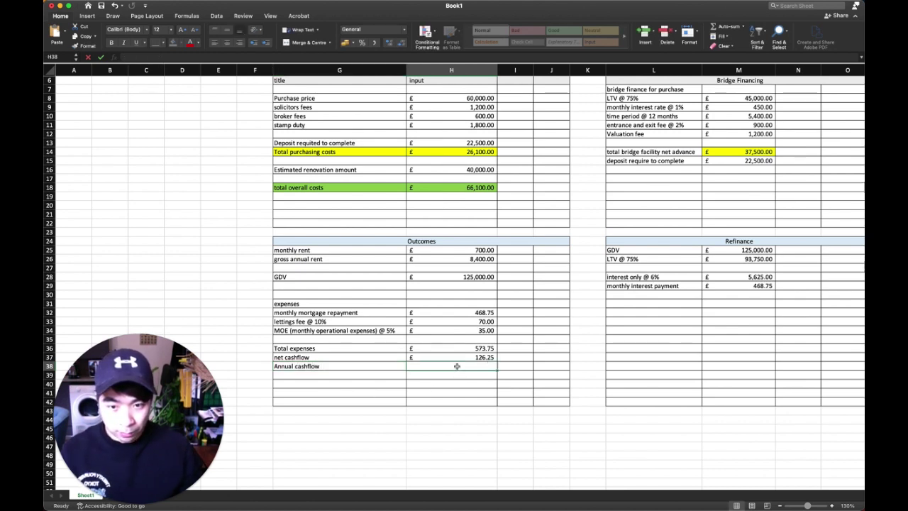
pyautogui.write('=')
pyautogui.click(473, 358)
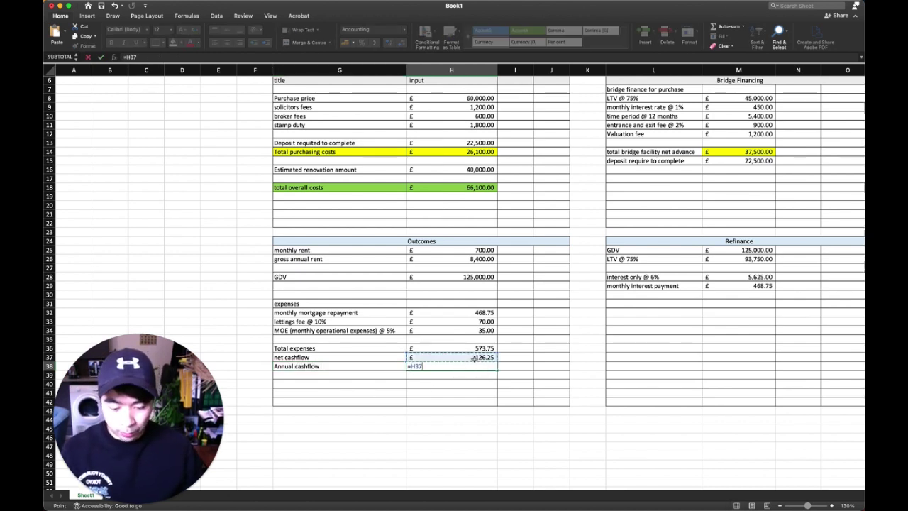
pyautogui.write('*12')
pyautogui.press('Return')
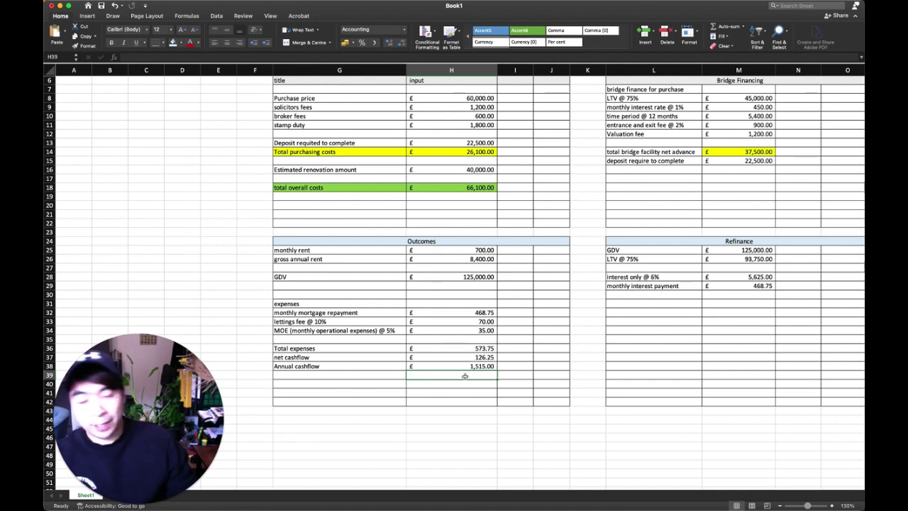
# Extend the Outcomes table grid down to row 47 by applying all borders to G41:J47.
pyautogui.click(455, 312)
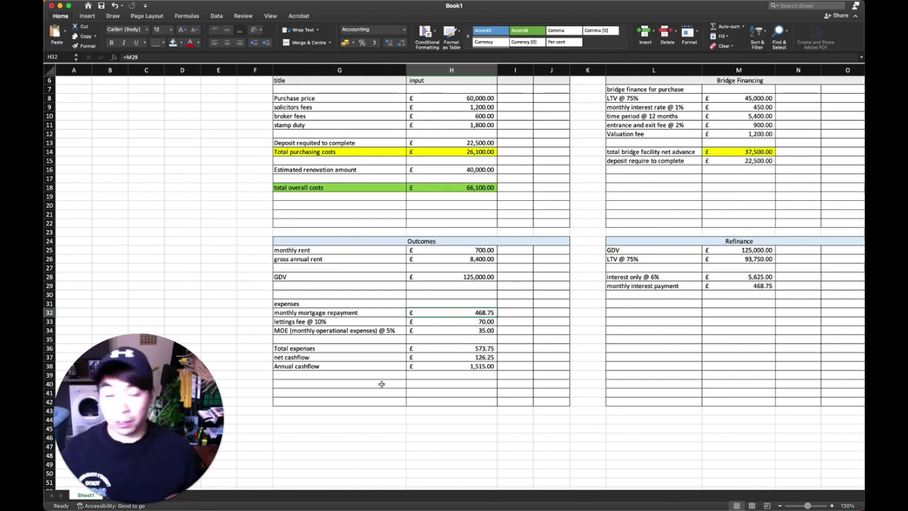
pyautogui.click(330, 384)
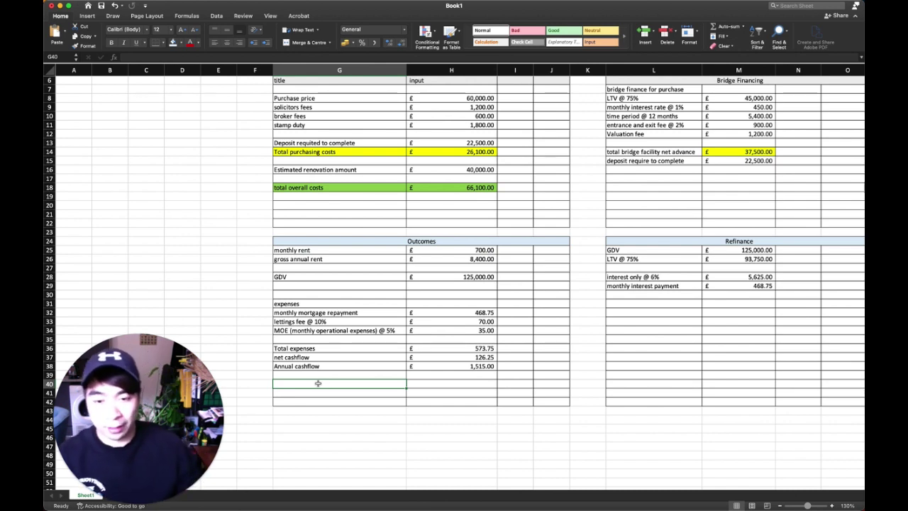
pyautogui.moveTo(302, 391); pyautogui.dragTo(549, 450)
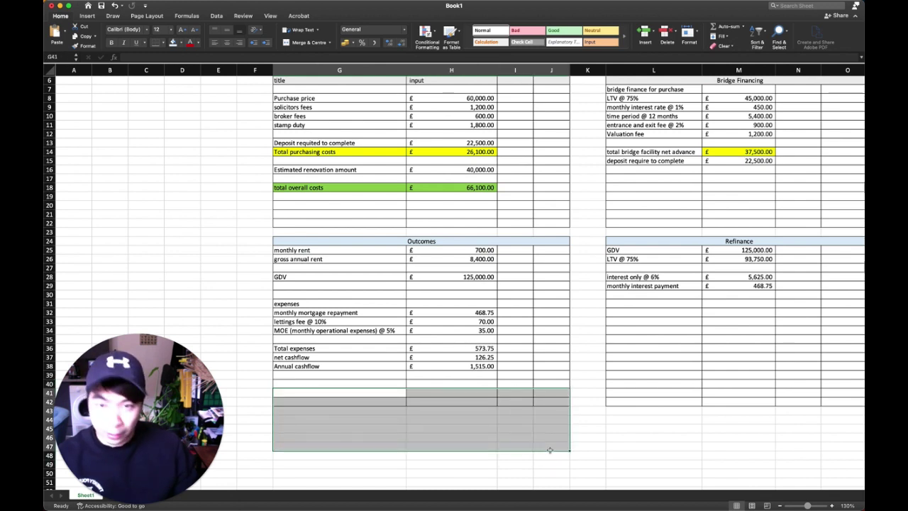
pyautogui.click(161, 42)
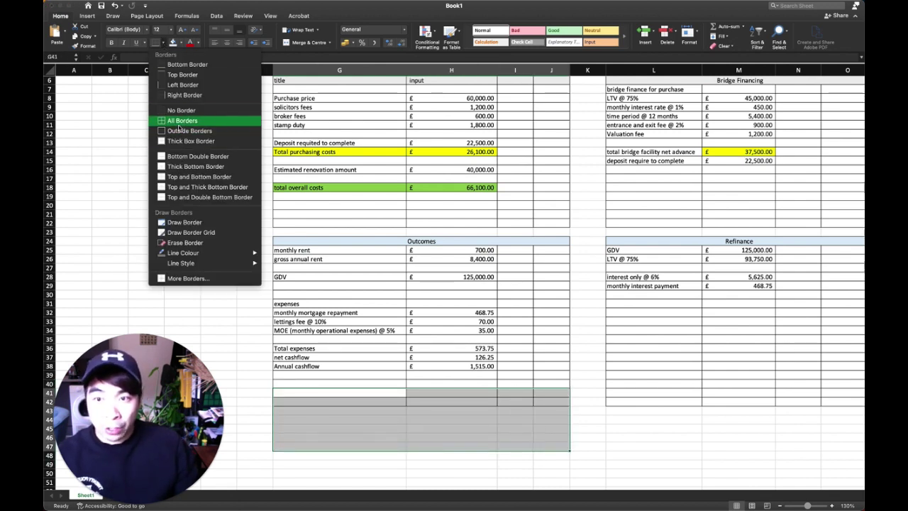
pyautogui.click(180, 121)
pyautogui.click(360, 418)
# Add the label "total cost of spend" in G41 of the Outcomes table.
pyautogui.click(323, 391)
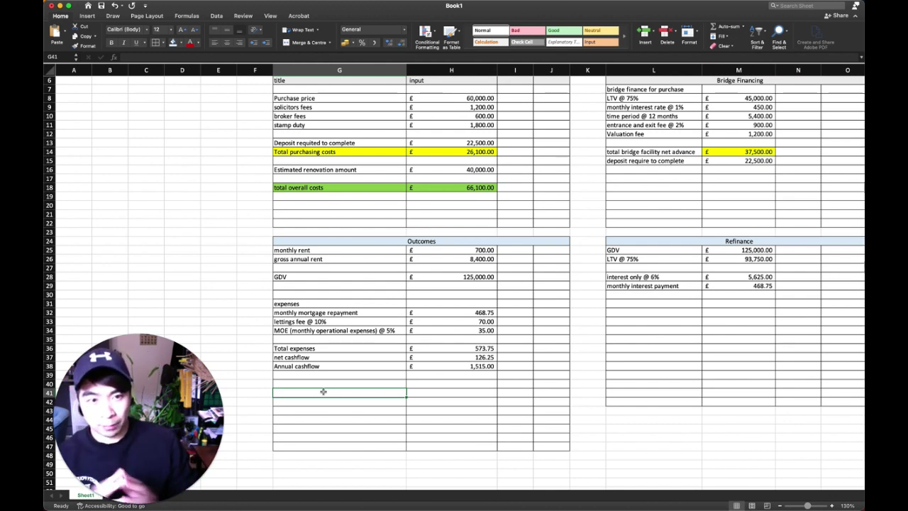
pyautogui.click(449, 188)
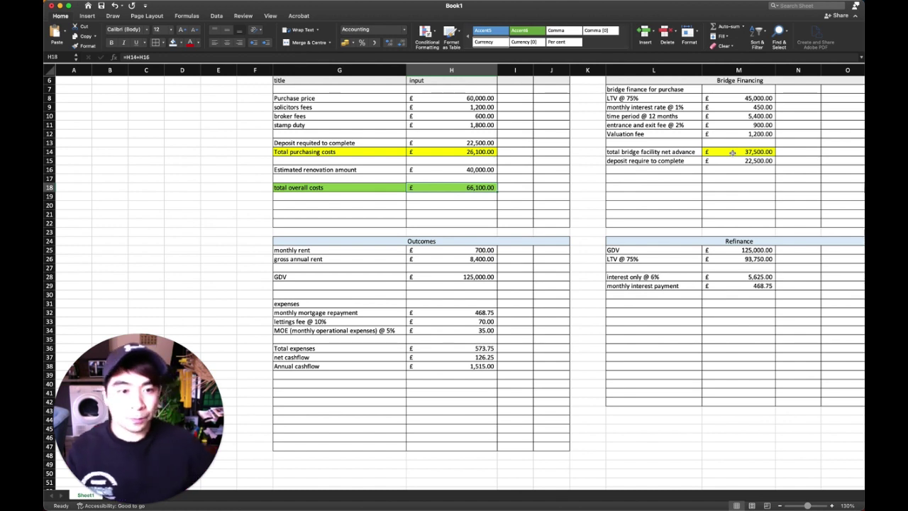
pyautogui.click(302, 348)
pyautogui.click(304, 389)
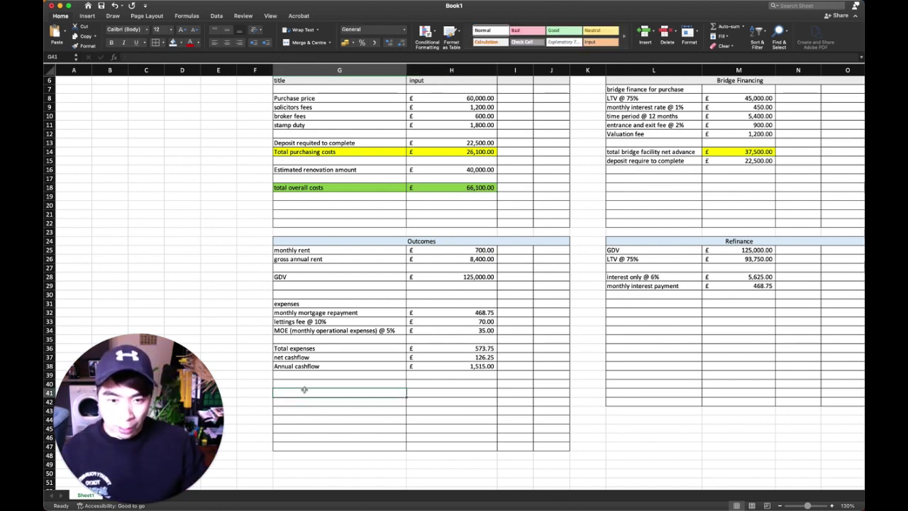
pyautogui.write('total')
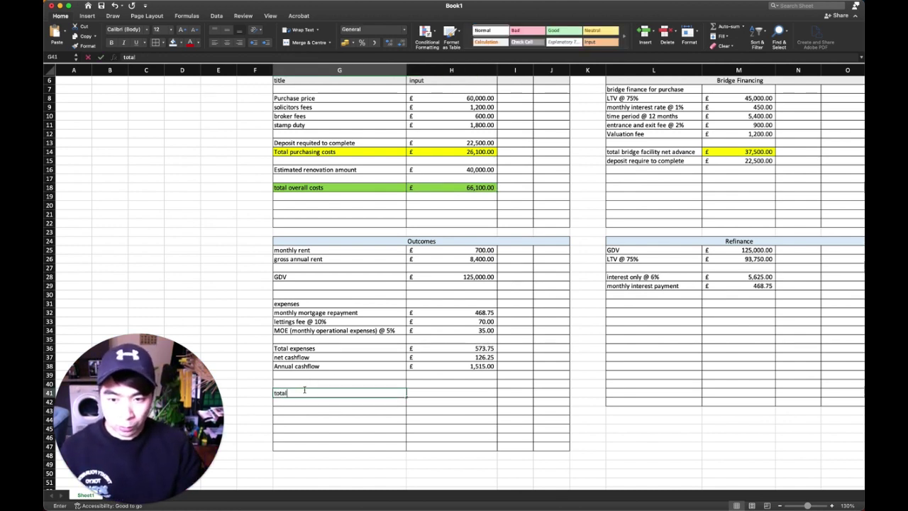
pyautogui.write(' cost of spend')
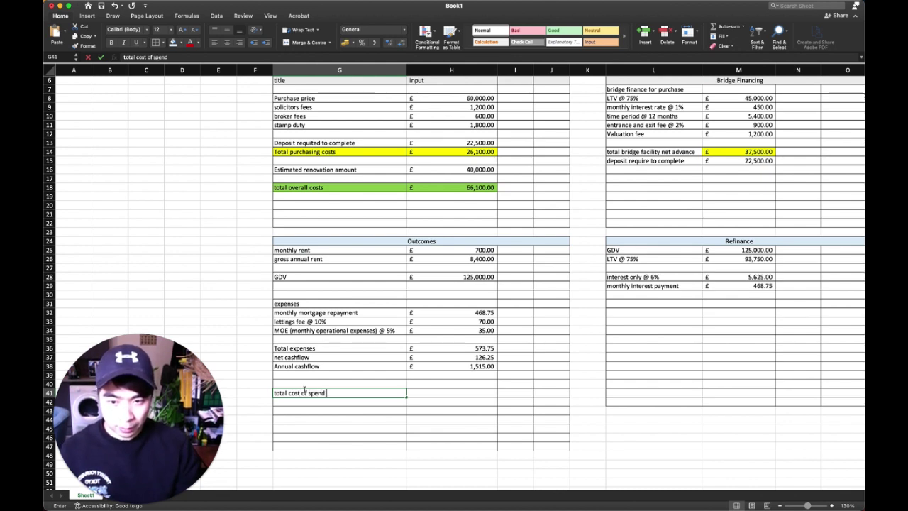
pyautogui.press('Return')
pyautogui.press('Up')
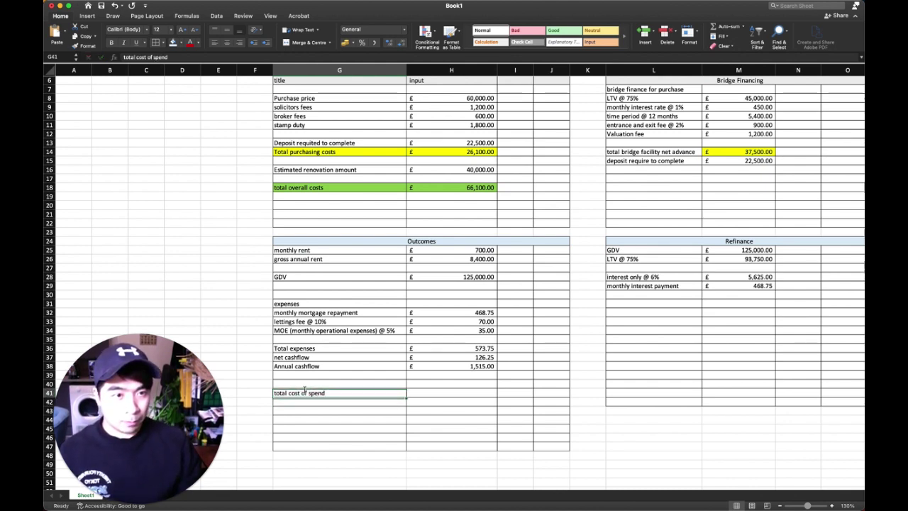
# Calculate the total cost of spend in H41 as total overall costs plus the bridge facility net advance with =H18+M14.
pyautogui.press('Right')
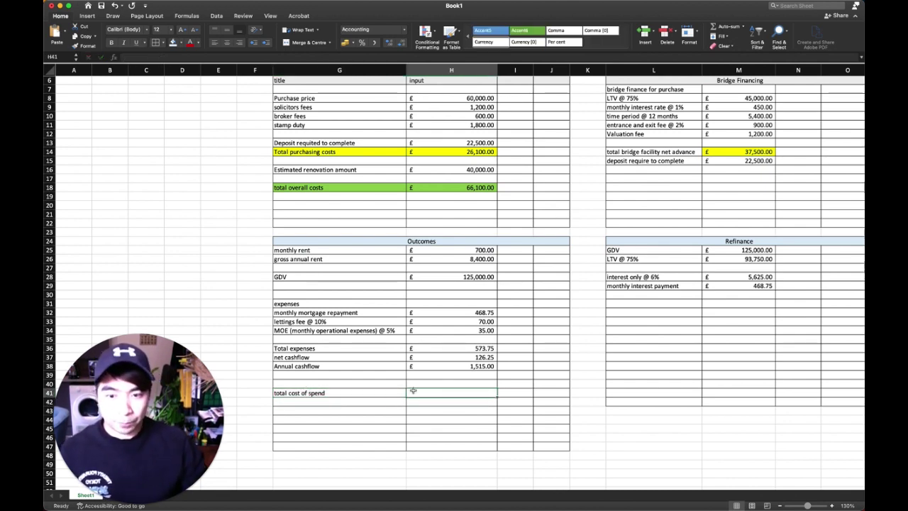
pyautogui.click(465, 188)
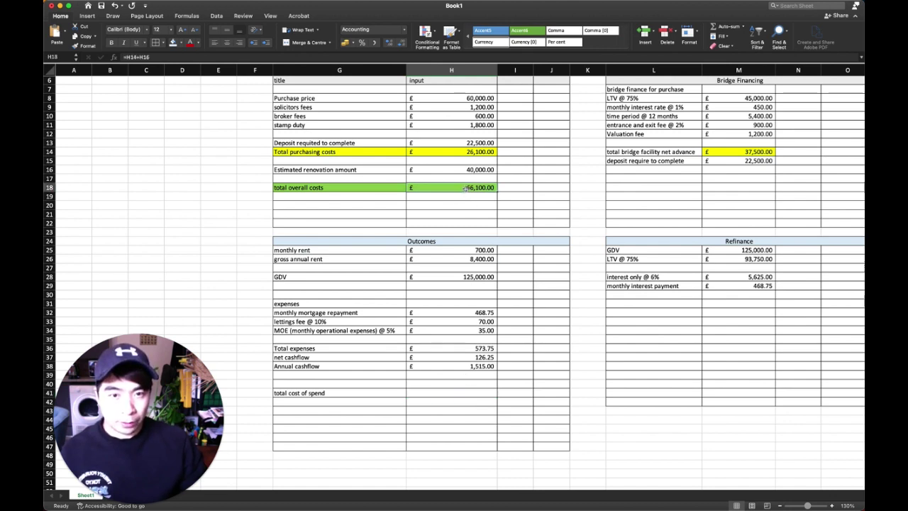
pyautogui.click(429, 392)
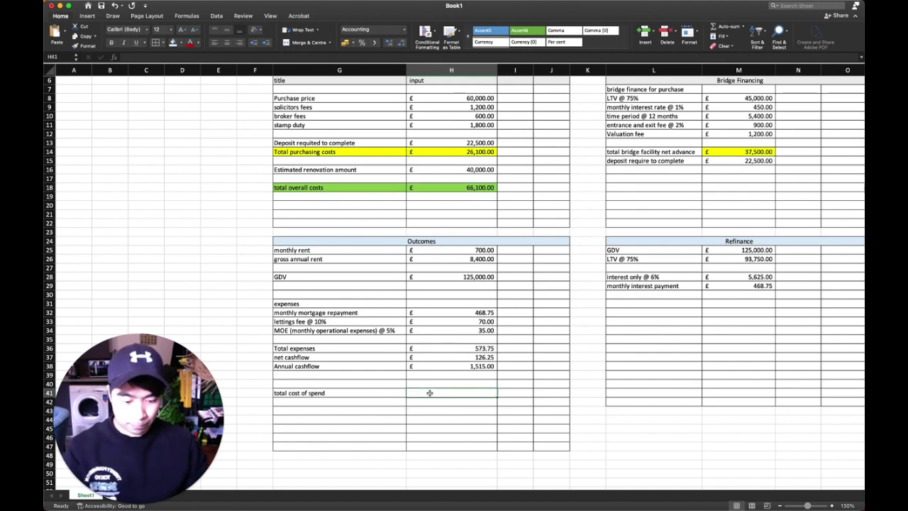
pyautogui.write('=')
pyautogui.click(462, 188)
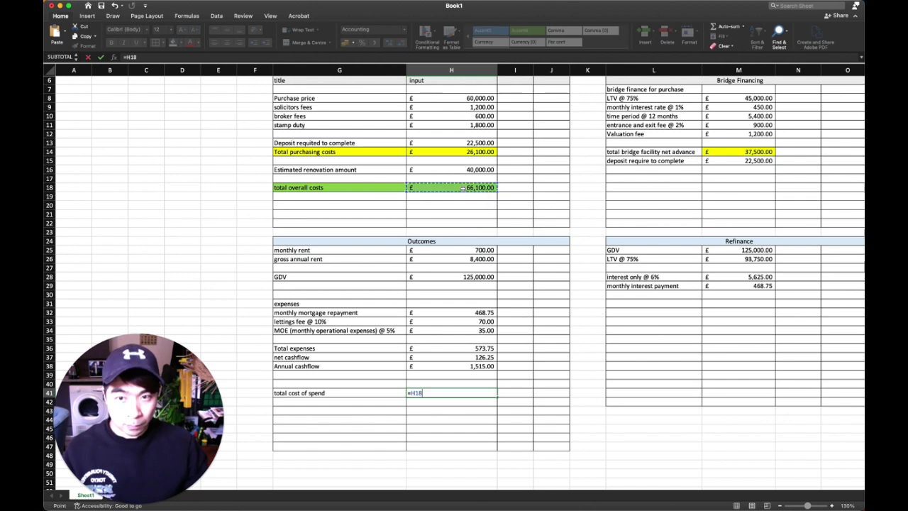
pyautogui.write('+')
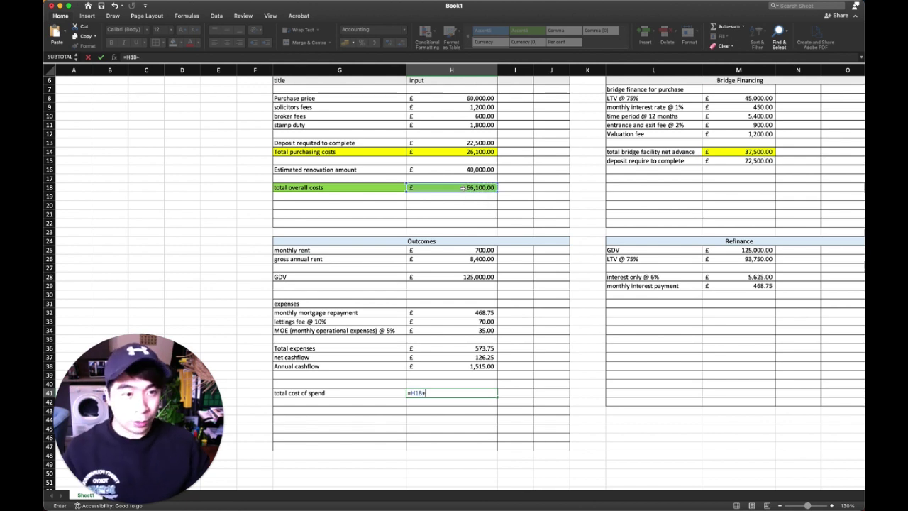
pyautogui.click(734, 152)
pyautogui.press('Return')
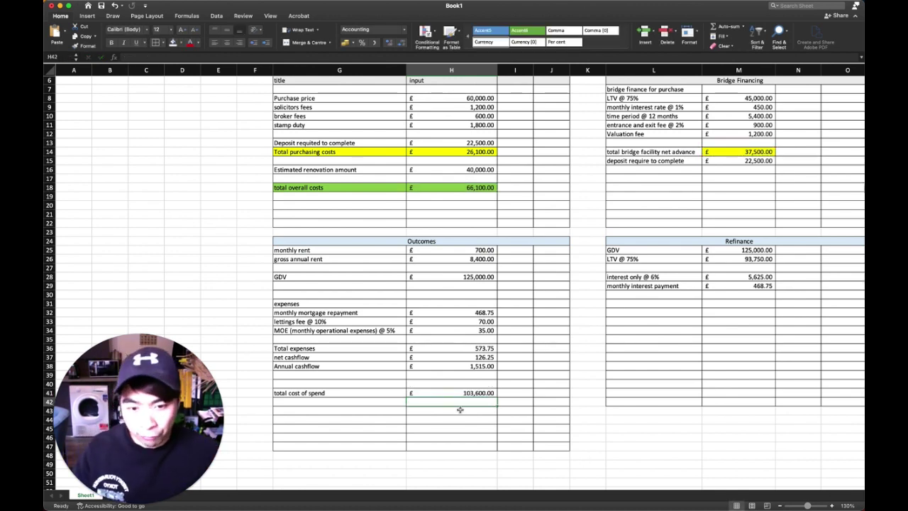
pyautogui.click(385, 403)
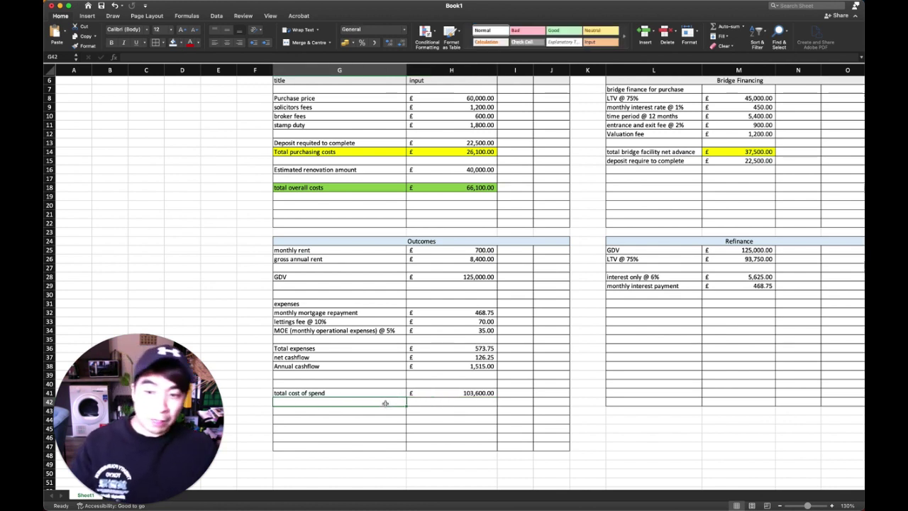
# Add an "amount refinanced" line in row 42 of the Outcomes table that references the Refinance LTV @ 75% amount with =M26.
pyautogui.click(734, 258)
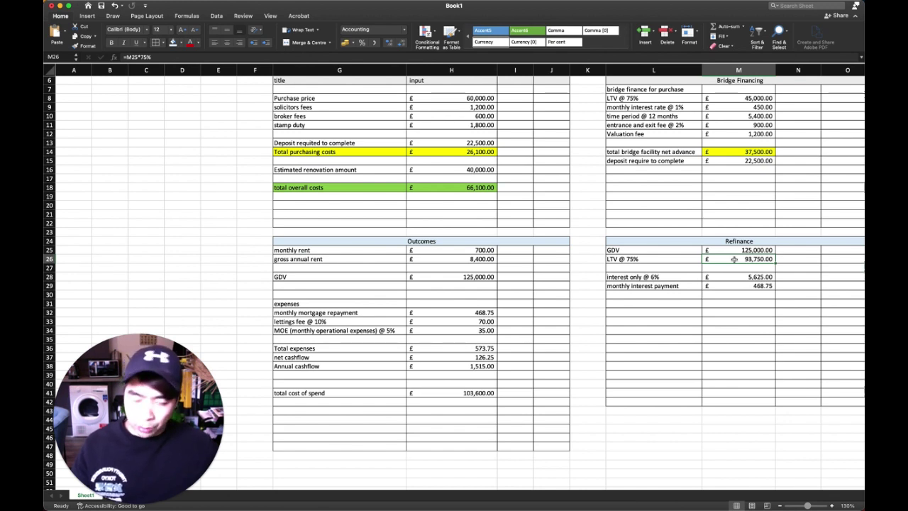
pyautogui.click(362, 401)
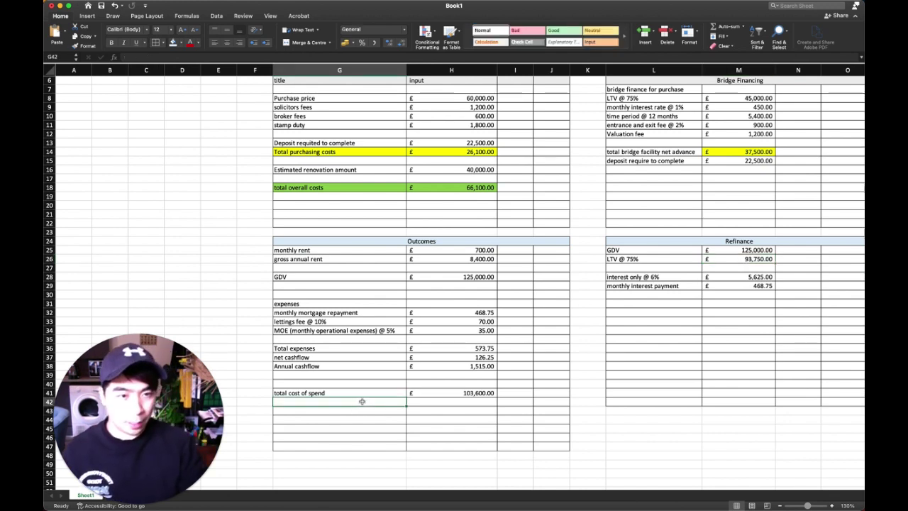
pyautogui.write('amoung')
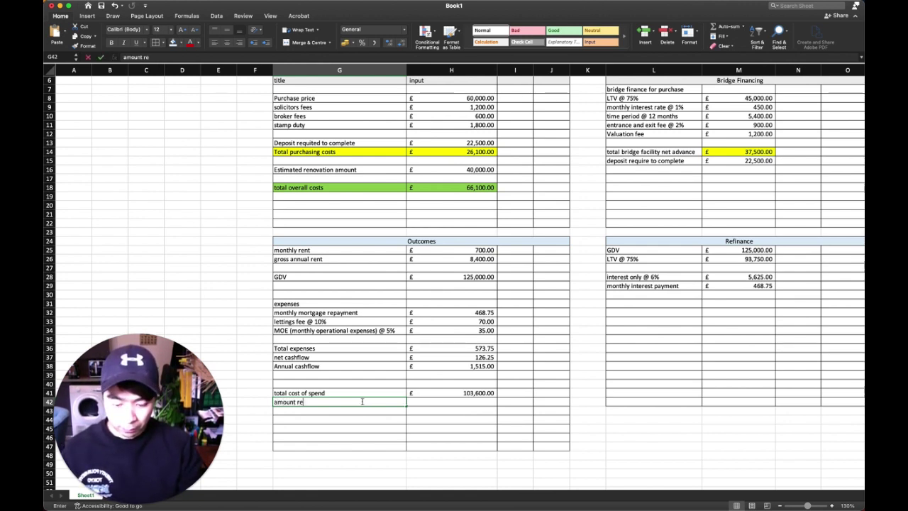
pyautogui.write(' refinanced')
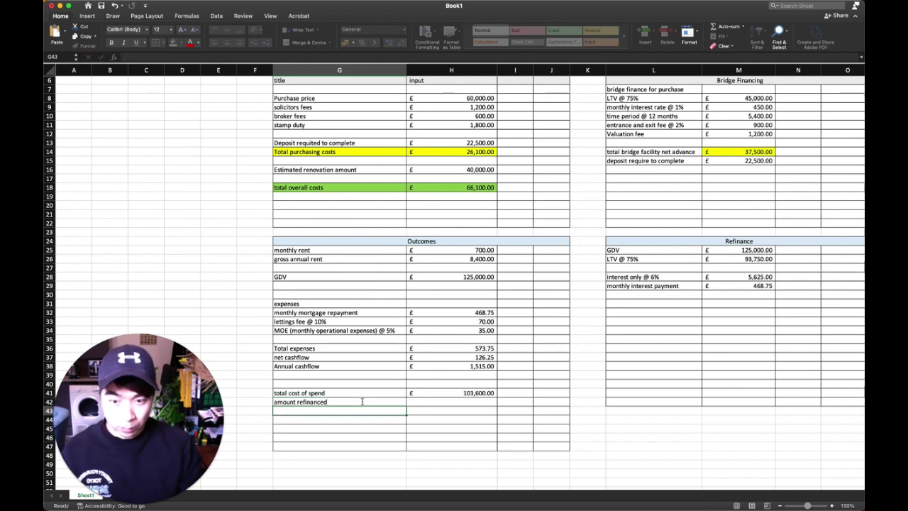
pyautogui.press('Tab')
pyautogui.write('=')
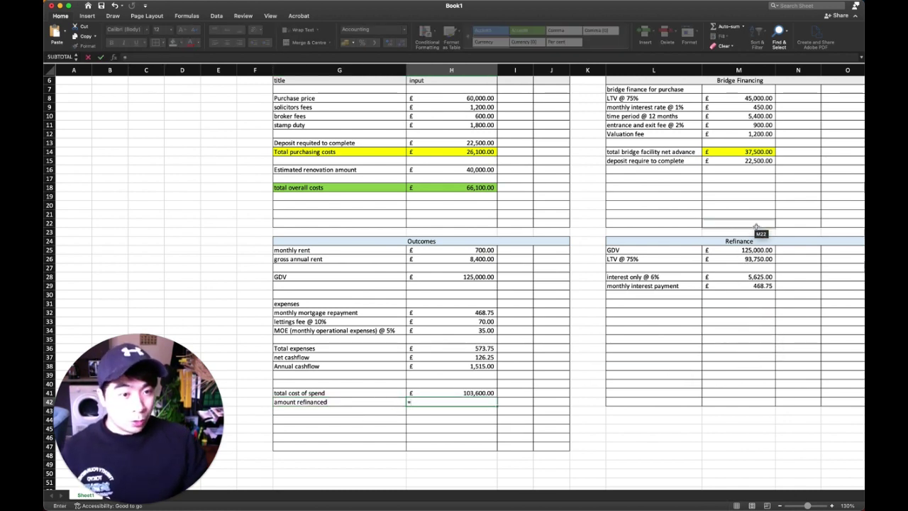
pyautogui.click(741, 259)
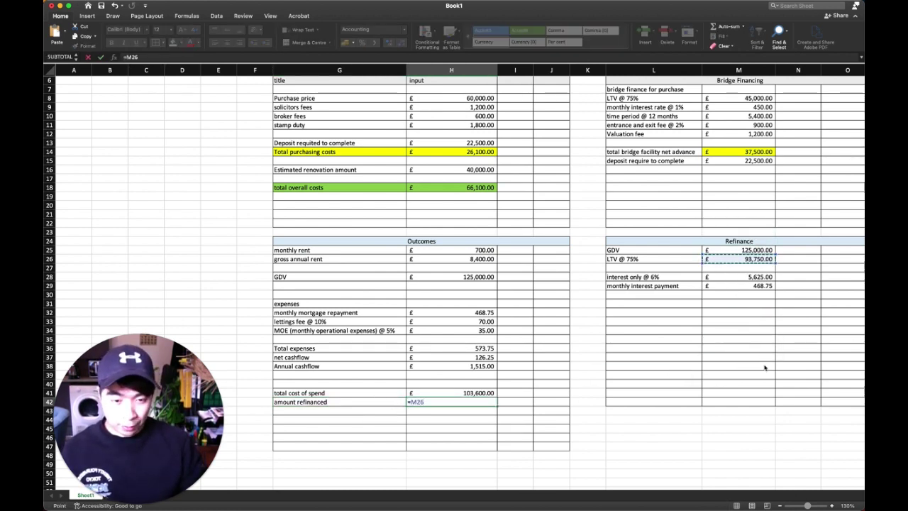
pyautogui.press('Return')
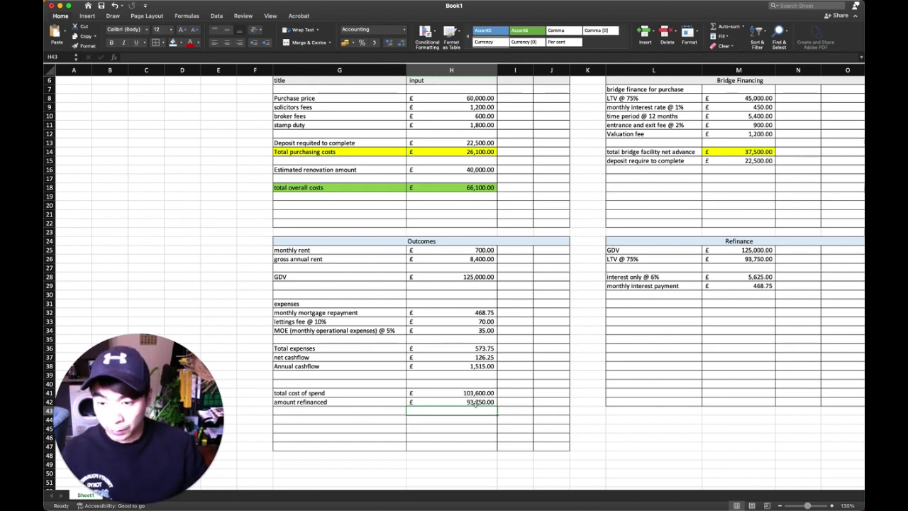
# Add a "left in the deal" line in row 43 that subtracts the total cost of spend from the amount refinanced with =H42-H41.
pyautogui.click(321, 412)
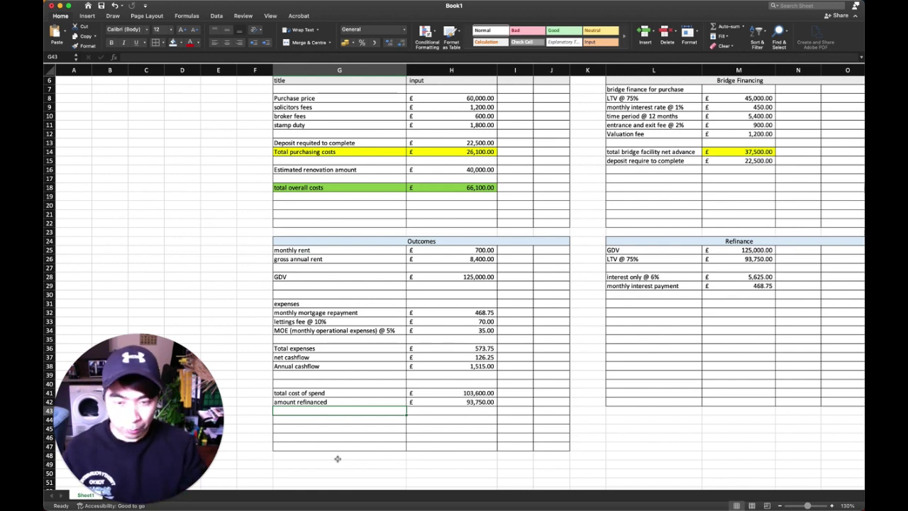
pyautogui.write('lef')
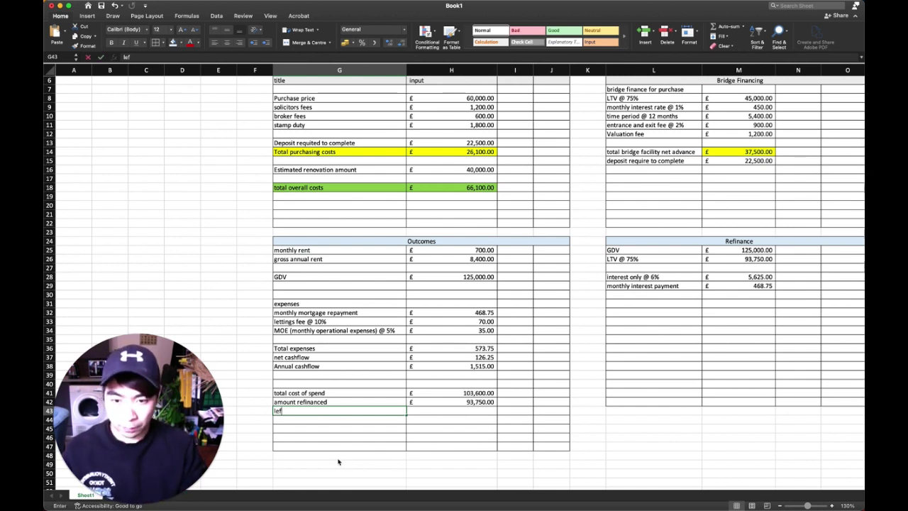
pyautogui.write('t in the deal')
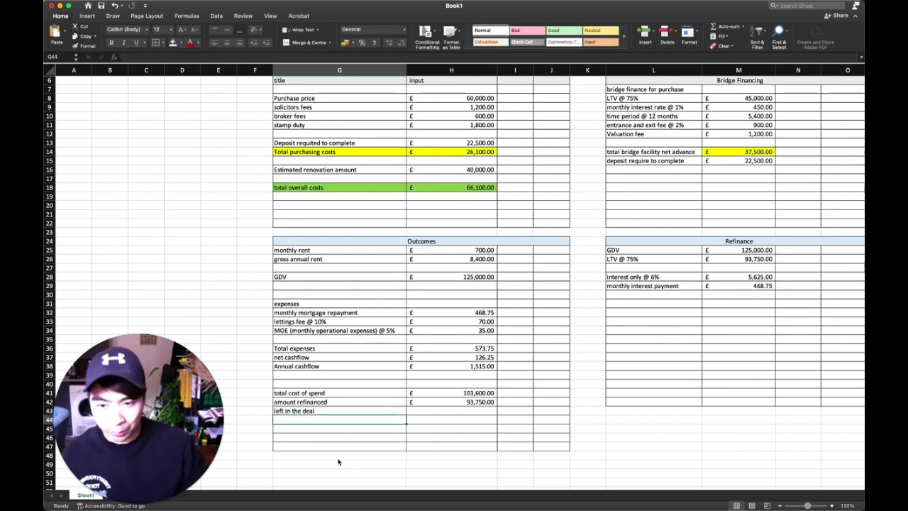
pyautogui.press('Tab')
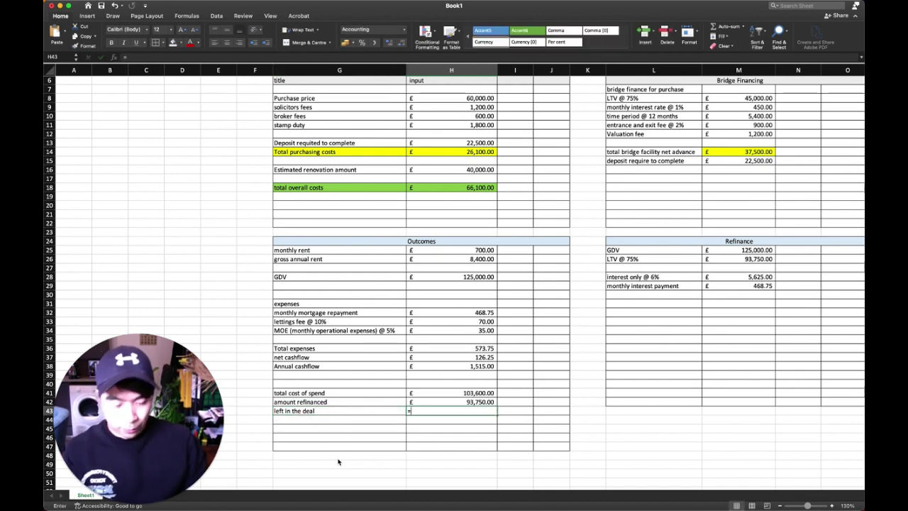
pyautogui.write('=')
pyautogui.click(458, 399)
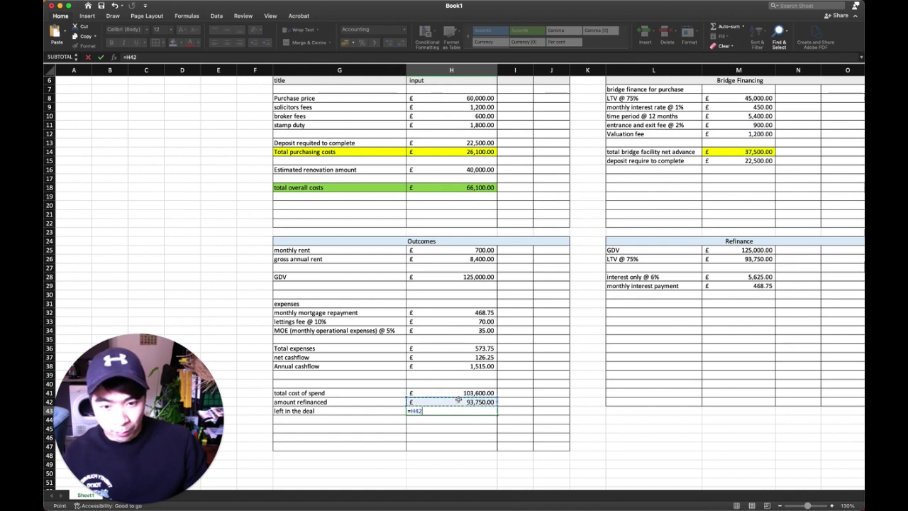
pyautogui.write('-')
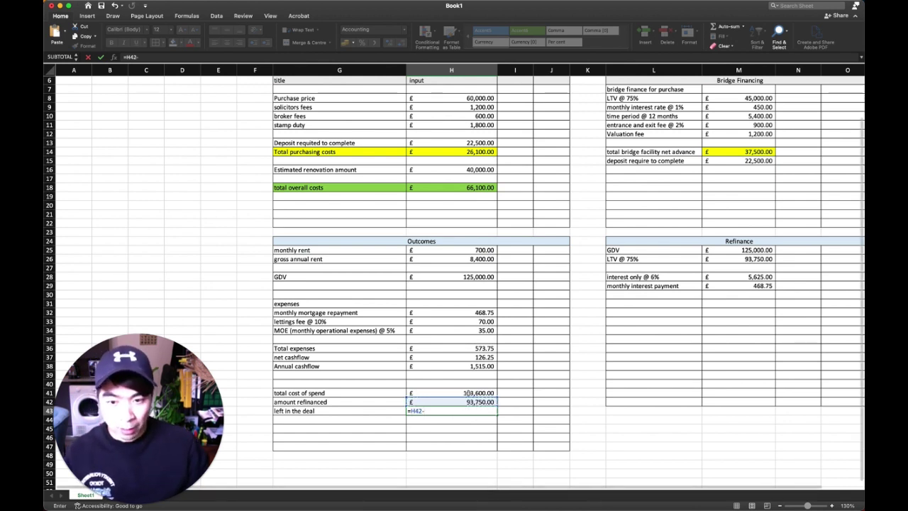
pyautogui.click(466, 392)
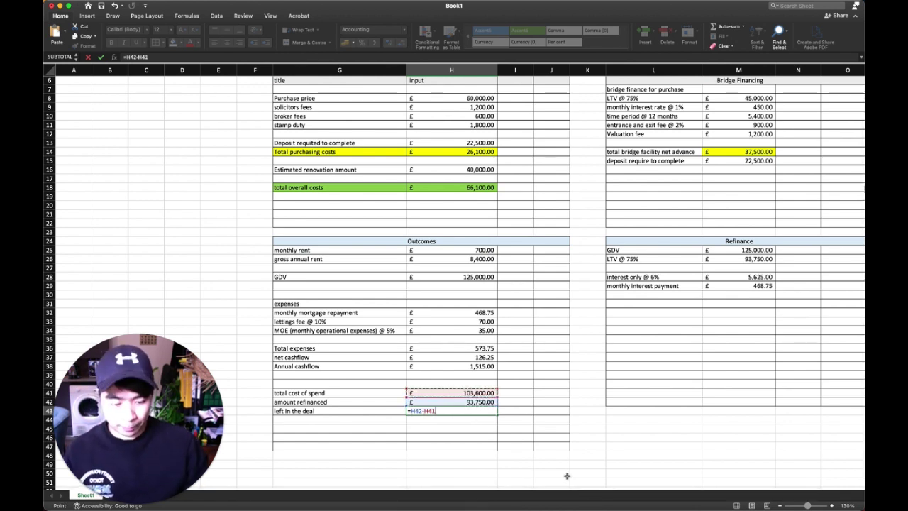
pyautogui.press('Return')
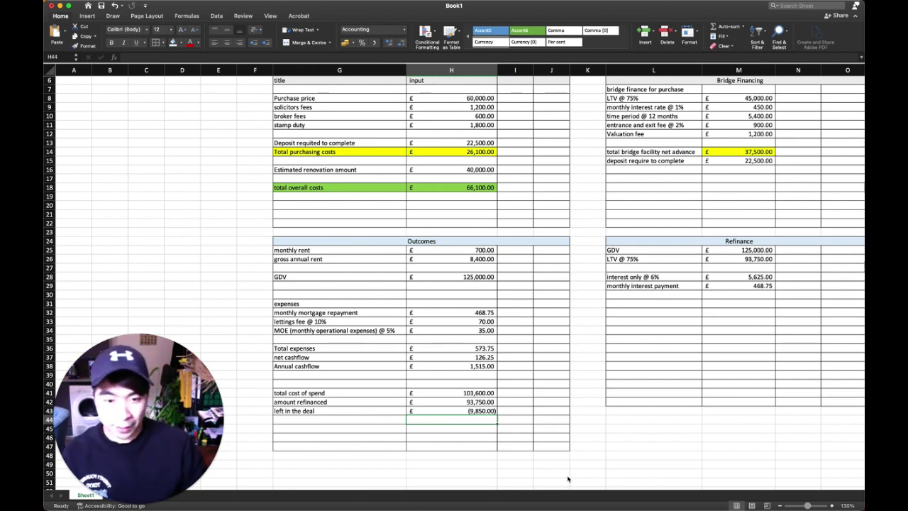
# Add the note "negative number means money left in deal" in I43 and widen column I to fit the text.
pyautogui.press('Up')
pyautogui.press('Right')
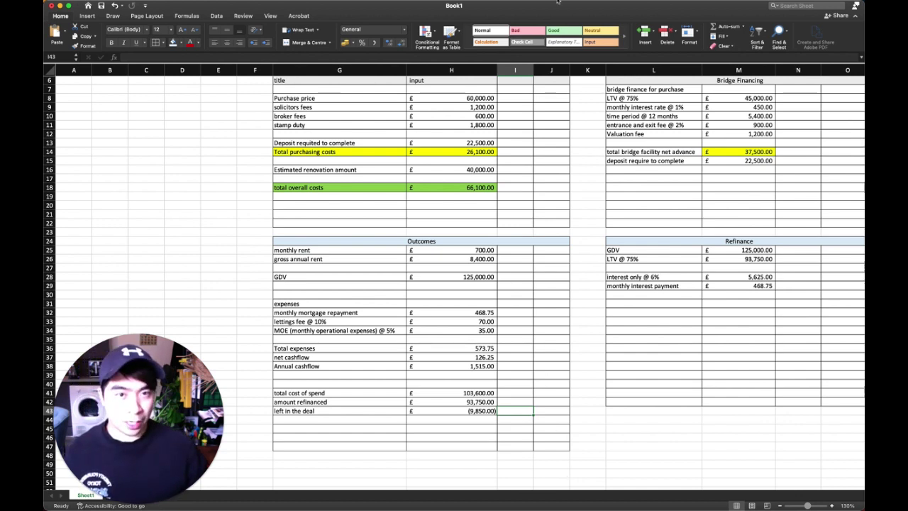
pyautogui.moveTo(533, 70); pyautogui.dragTo(570, 114)
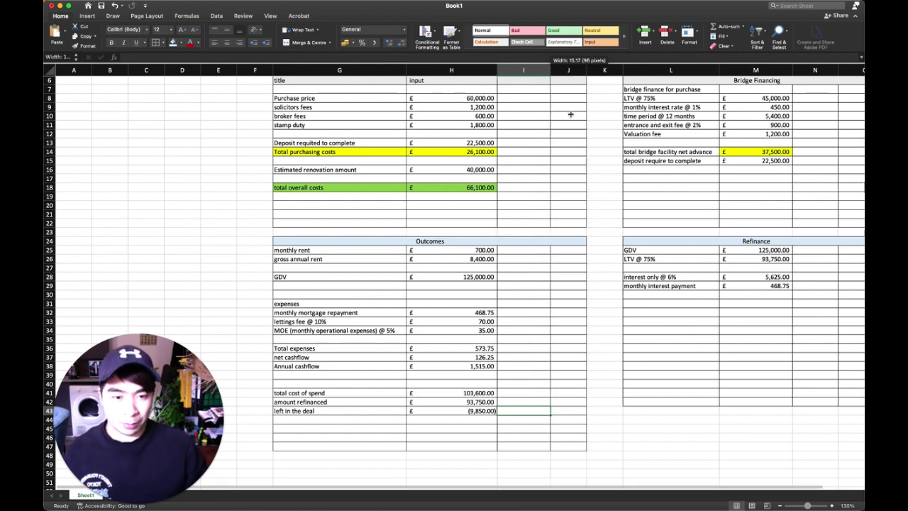
pyautogui.write('n')
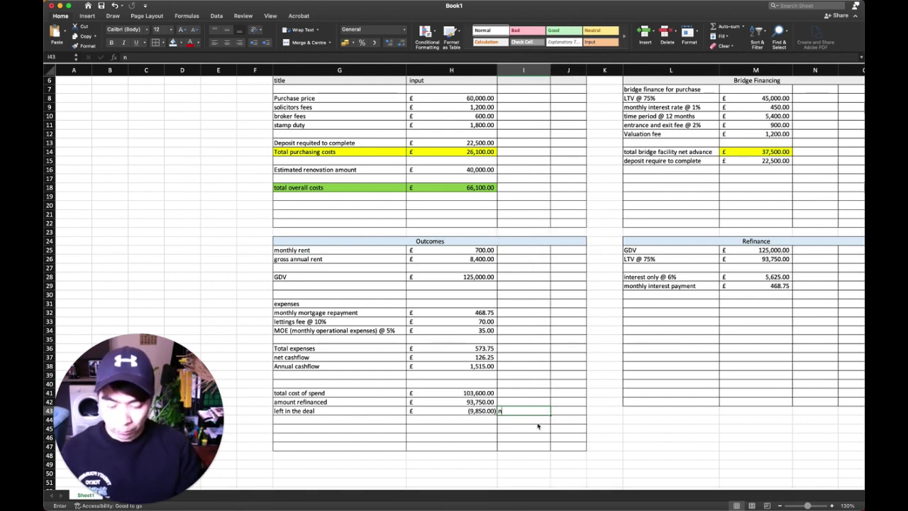
pyautogui.write('egative n')
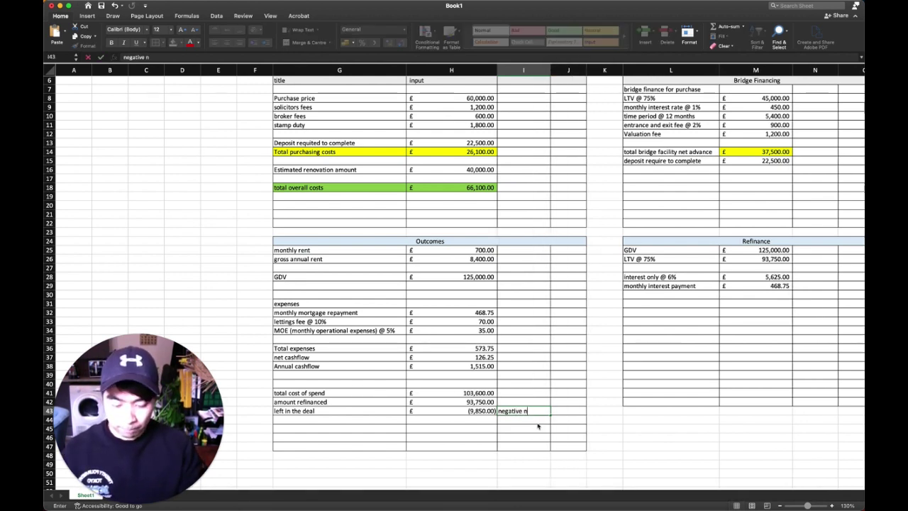
pyautogui.write('umber means ')
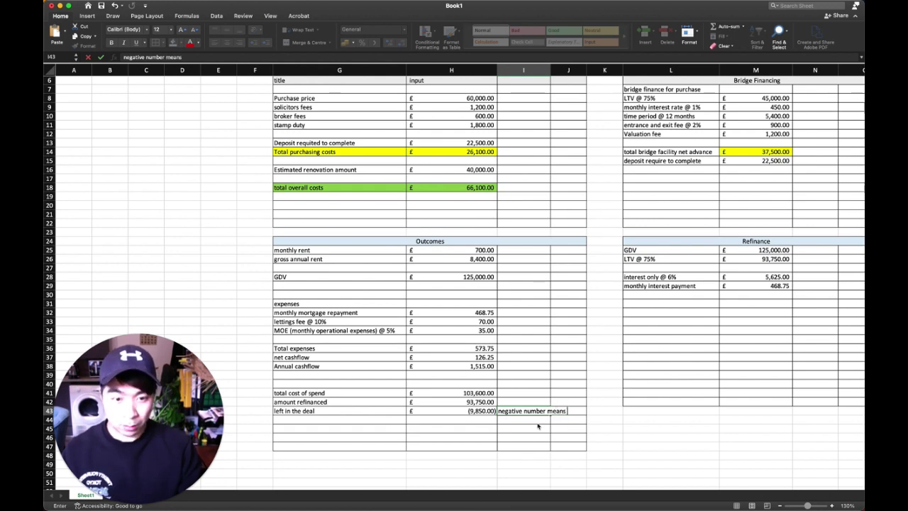
pyautogui.write('mon')
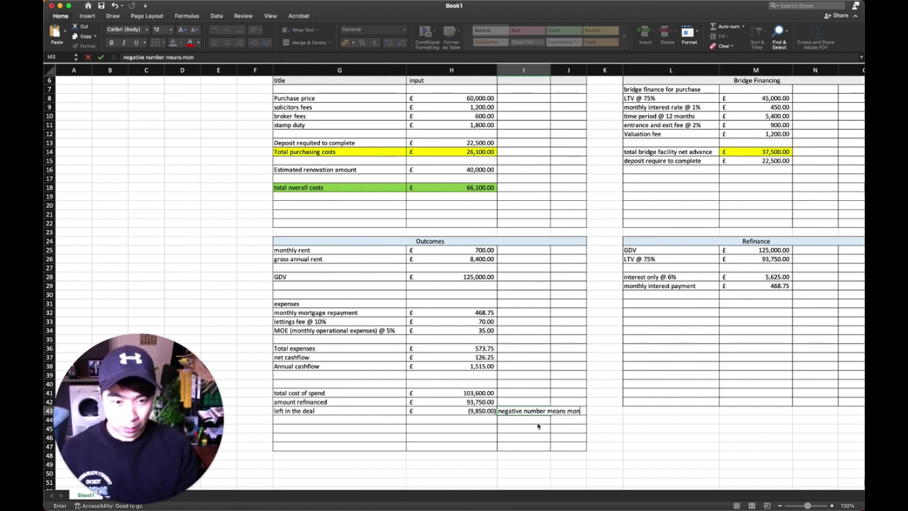
pyautogui.write('ey left i')
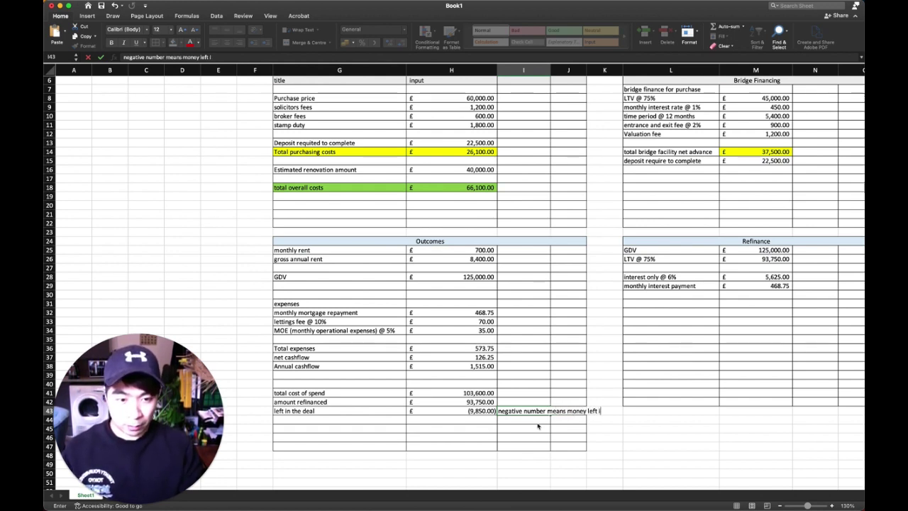
pyautogui.write('n deal')
pyautogui.press('Return')
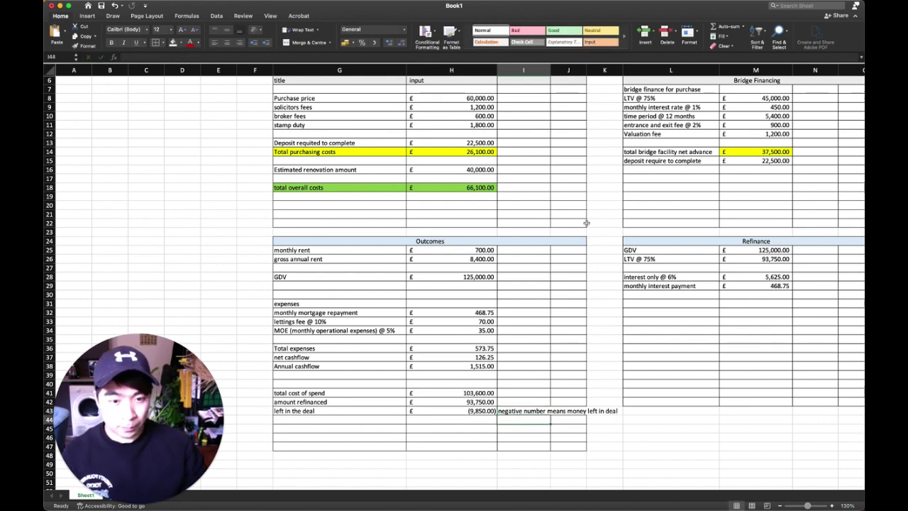
pyautogui.moveTo(550, 71); pyautogui.dragTo(622, 71)
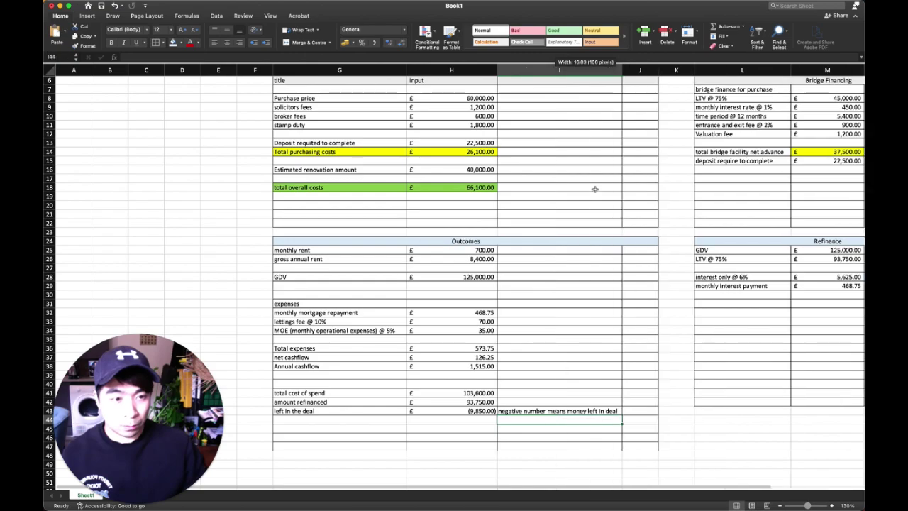
# Add the label "Gross yield" in G45 of the Outcomes table, leaving row 44 blank.
pyautogui.hscroll(1, 663, 177)
pyautogui.scroll(-1, 663, 177)
pyautogui.scroll(2, 662, 177)
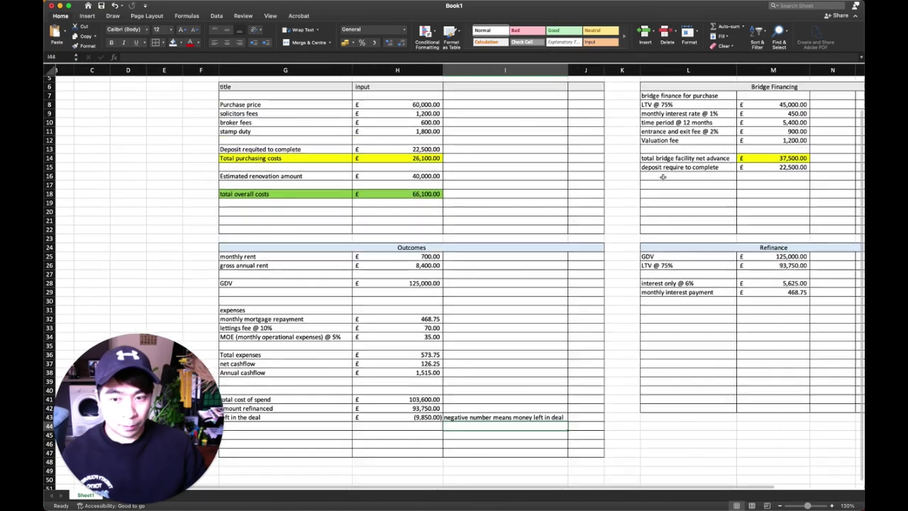
pyautogui.hscroll(-1, 663, 177)
pyautogui.scroll(-9, 662, 177)
pyautogui.scroll(-1, 662, 177)
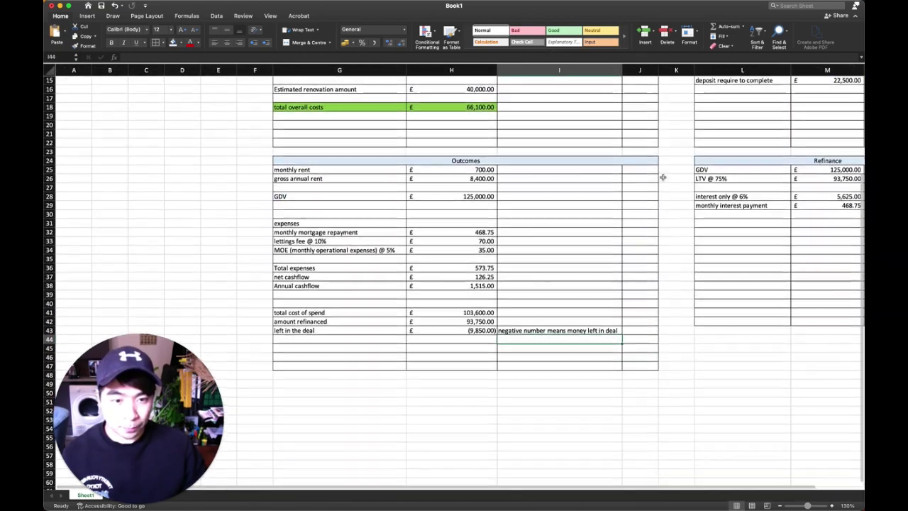
pyautogui.click(340, 344)
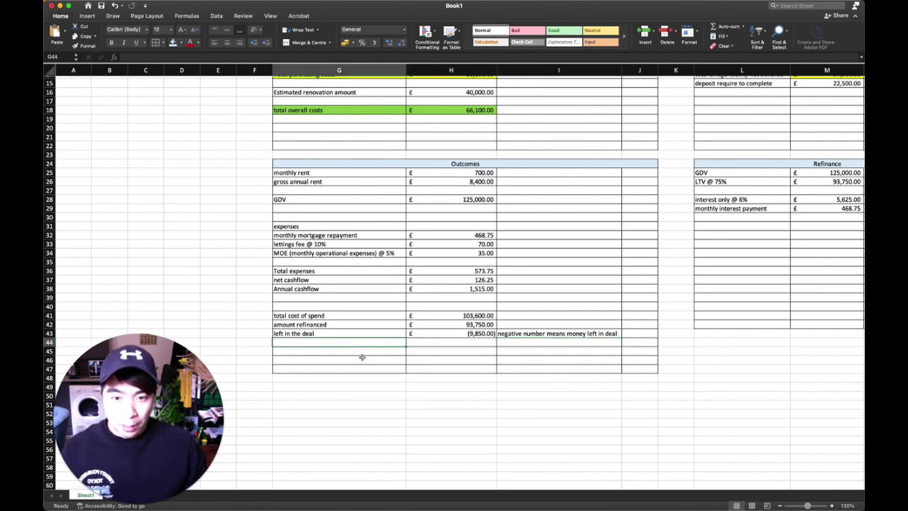
pyautogui.click(361, 355)
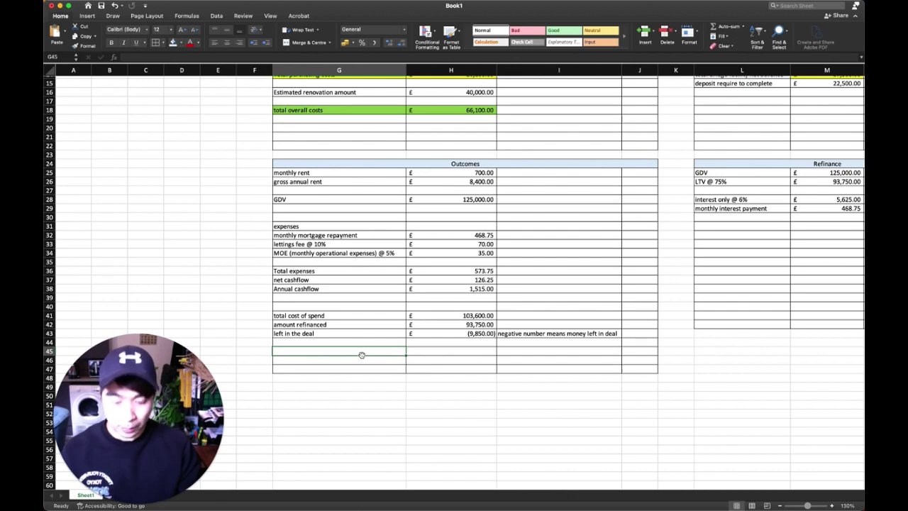
pyautogui.write('Gross')
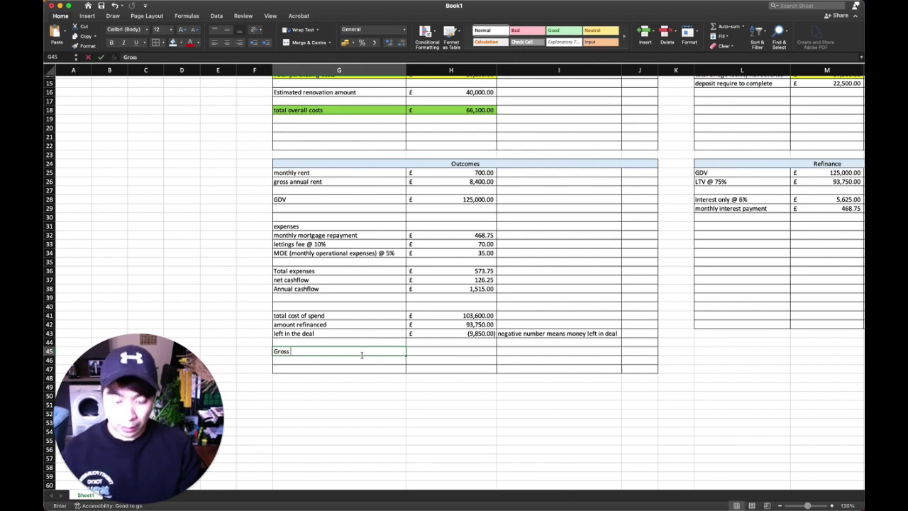
pyautogui.write(' yield')
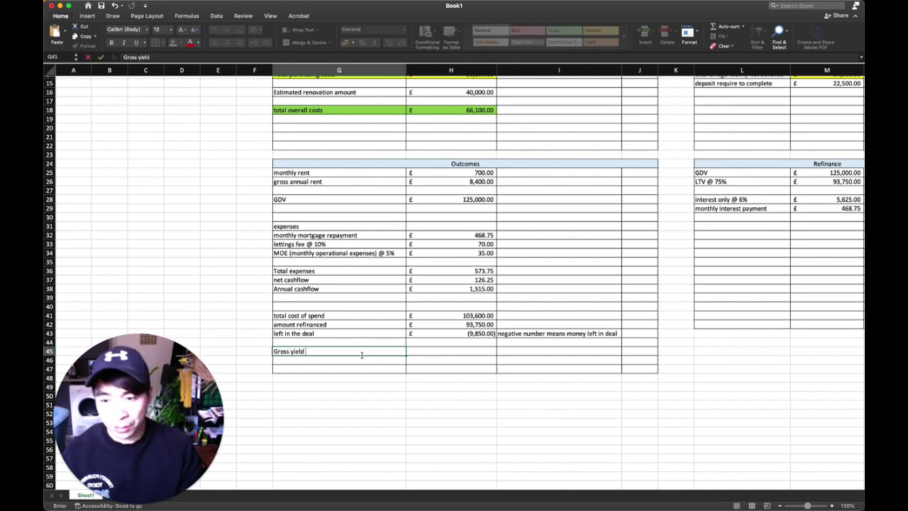
pyautogui.press('Return')
# Calculate the gross yield in H45 as gross annual rent divided by GDV with =H26/H28.
pyautogui.press('Up')
pyautogui.press('Right')
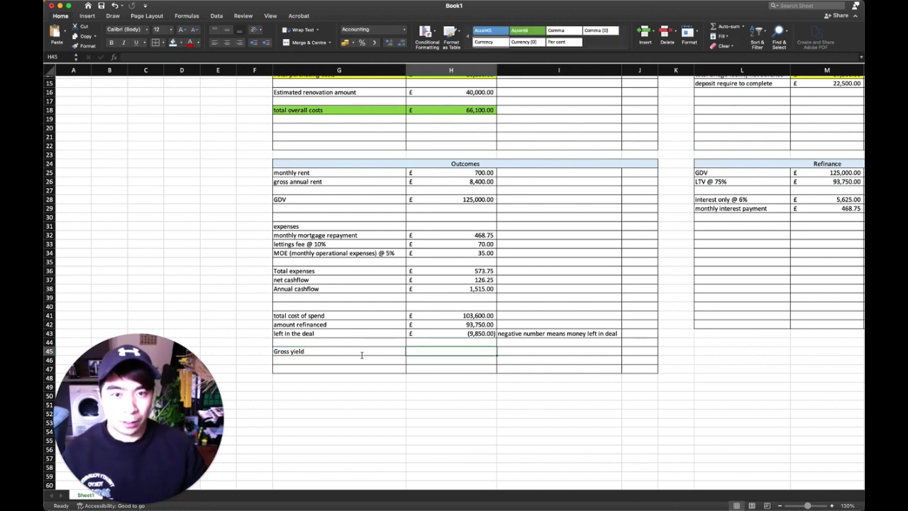
pyautogui.write('=')
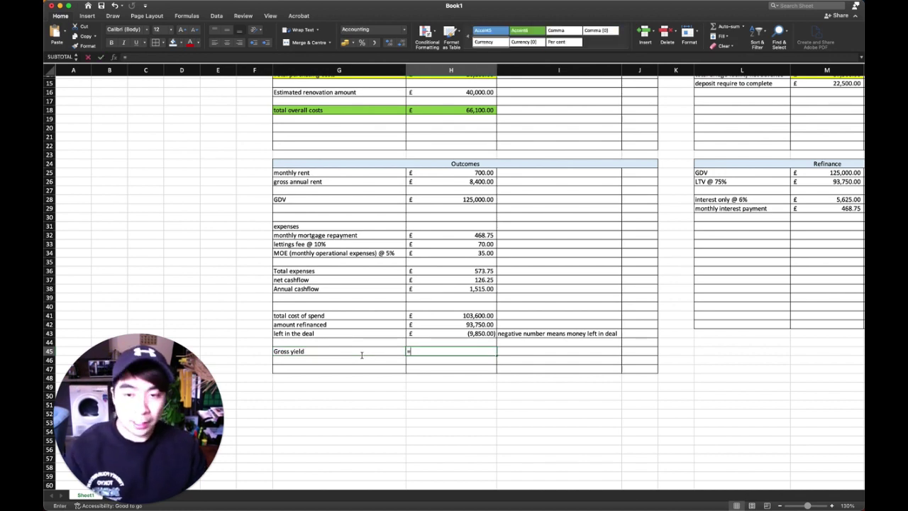
pyautogui.click(447, 183)
pyautogui.write('/')
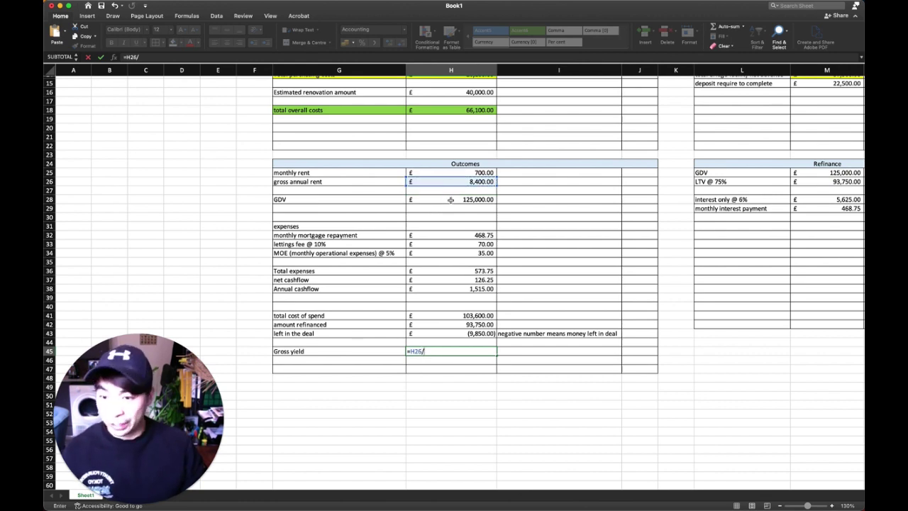
pyautogui.click(450, 199)
pyautogui.press('Return')
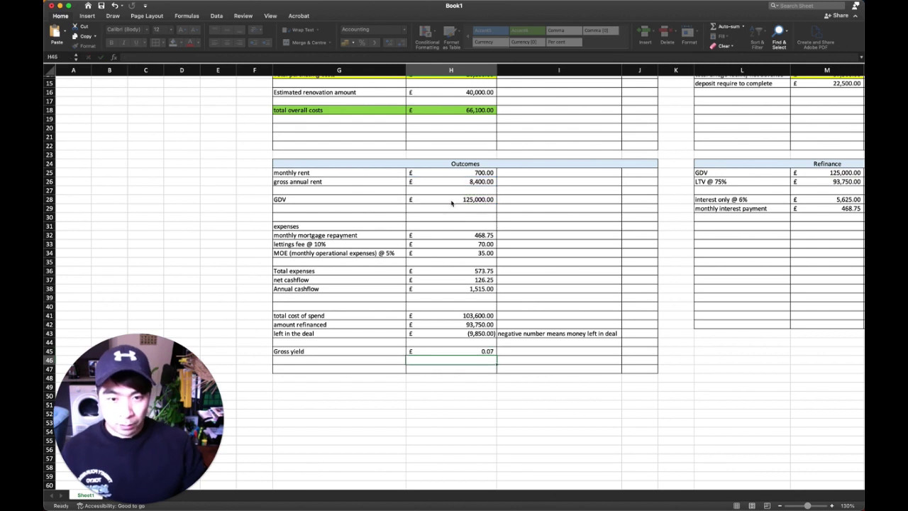
pyautogui.click(477, 351)
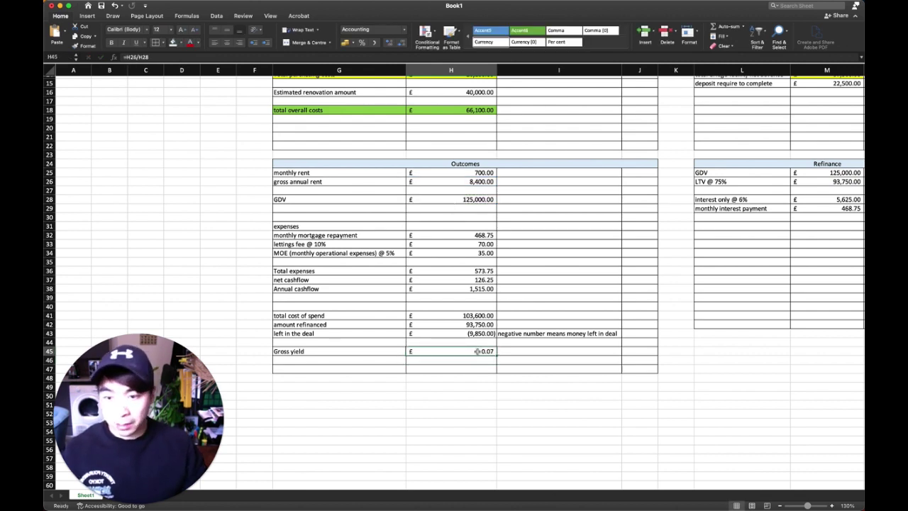
# Format the gross yield result in H45 as a percentage.
pyautogui.click(362, 42)
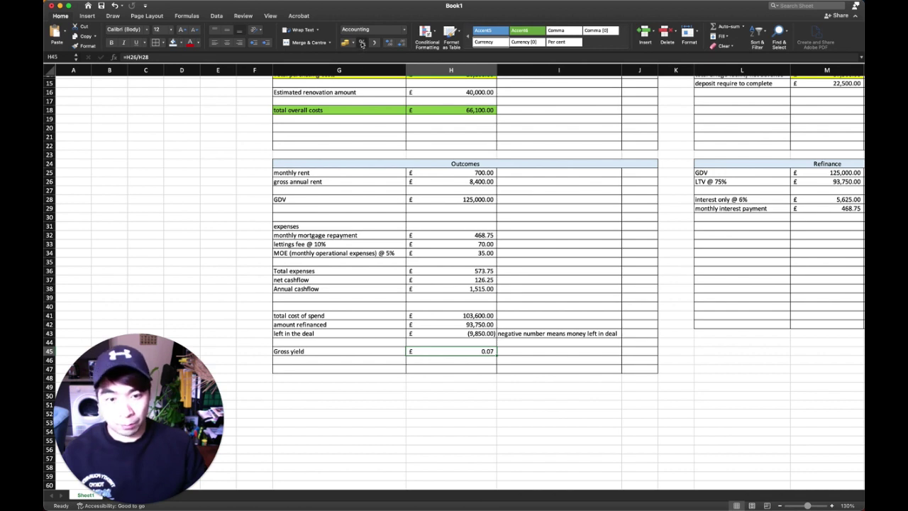
pyautogui.click(529, 353)
pyautogui.click(480, 354)
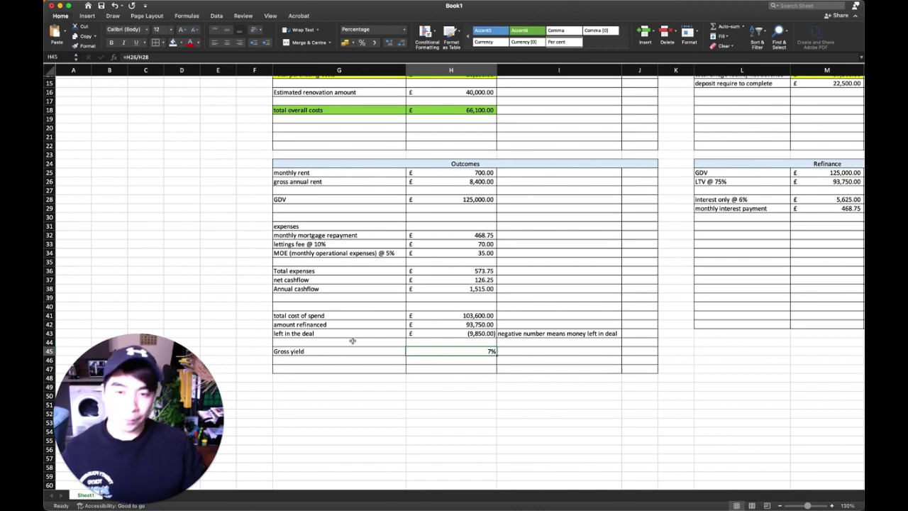
# Add the label "ROI" in G46, directly below Gross yield in the Outcomes table.
pyautogui.click(318, 359)
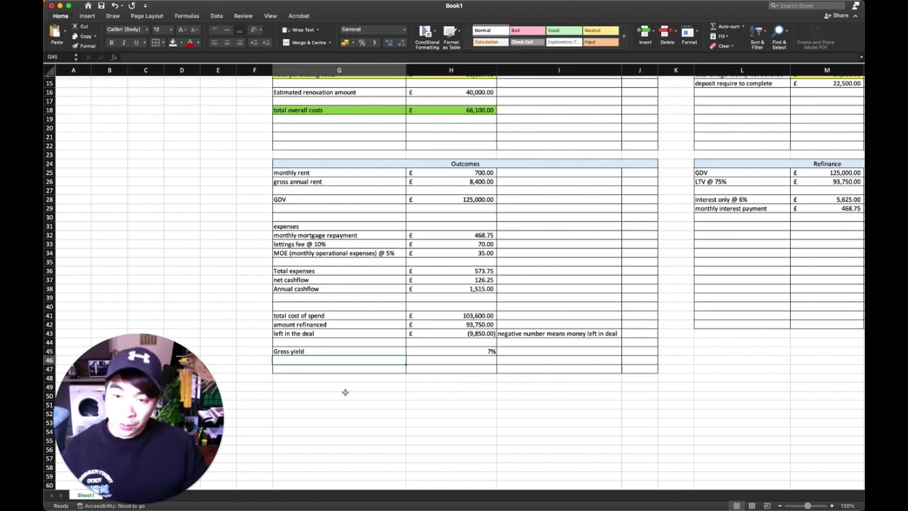
pyautogui.write('ROI')
pyautogui.press('Return')
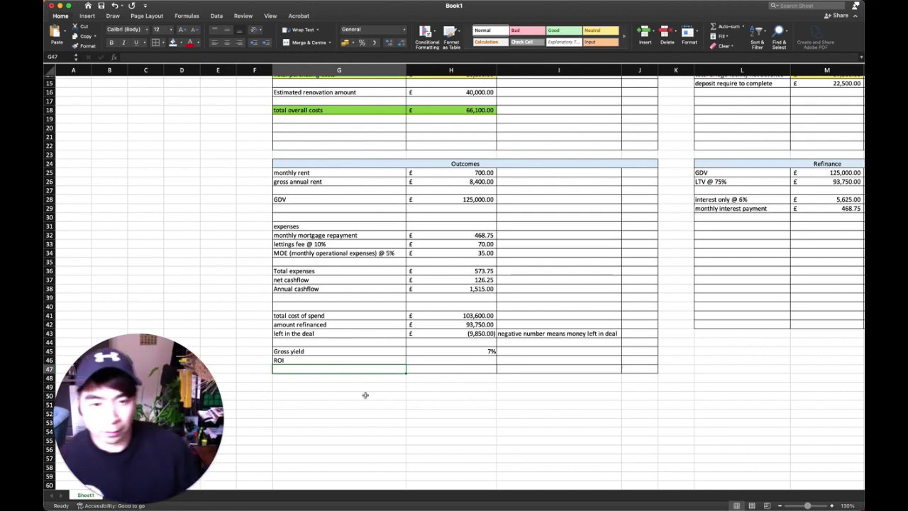
# Calculate the ROI in H46 as annual cashflow divided by the money left in the deal with =H38/H43.
pyautogui.click(449, 359)
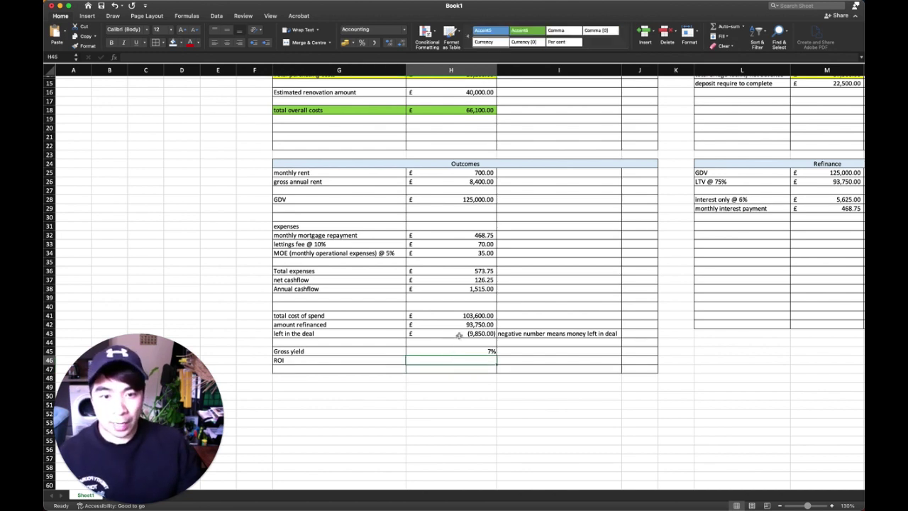
pyautogui.click(465, 332)
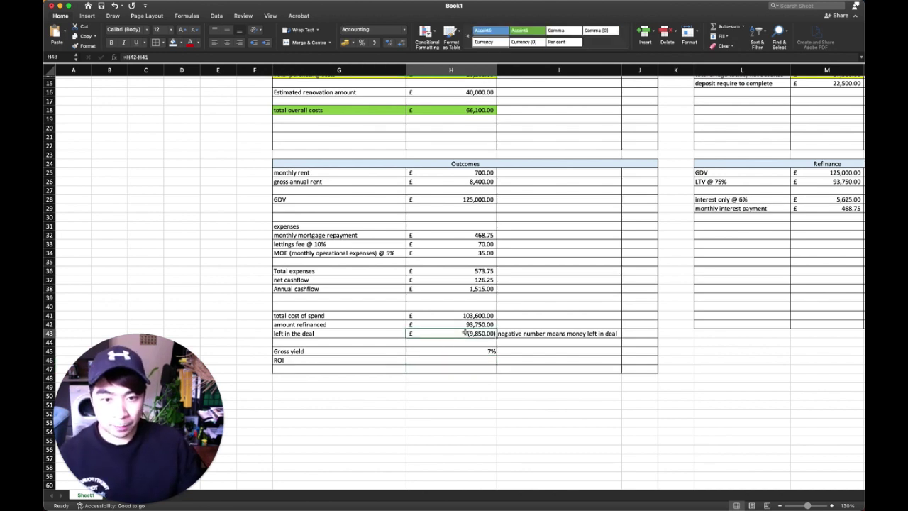
pyautogui.click(462, 289)
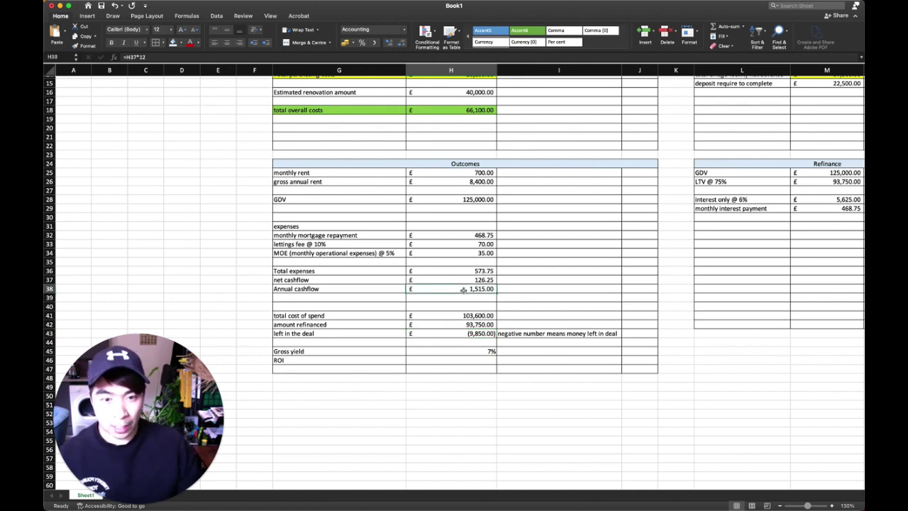
pyautogui.click(455, 360)
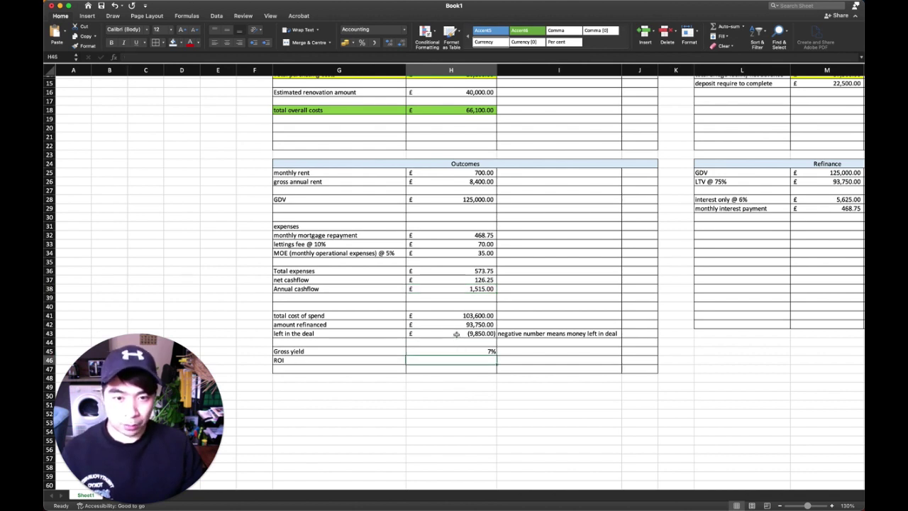
pyautogui.click(456, 333)
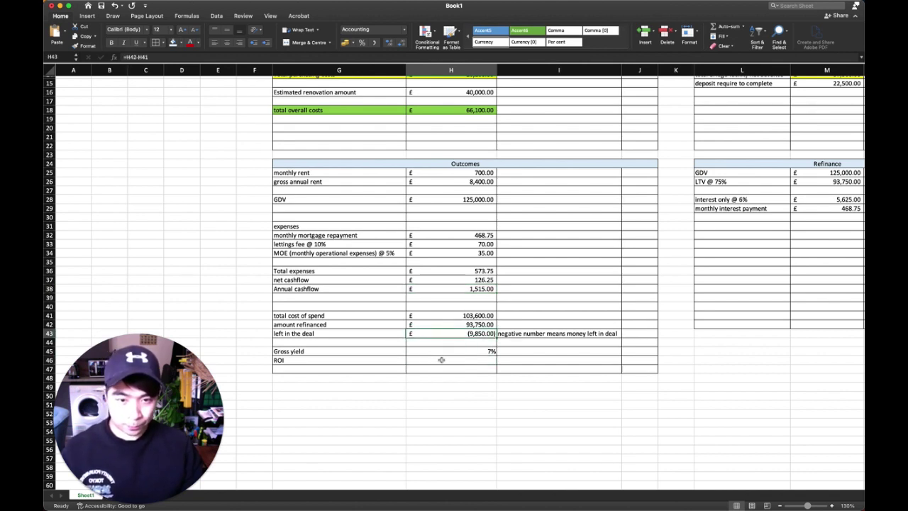
pyautogui.click(441, 359)
pyautogui.write('=')
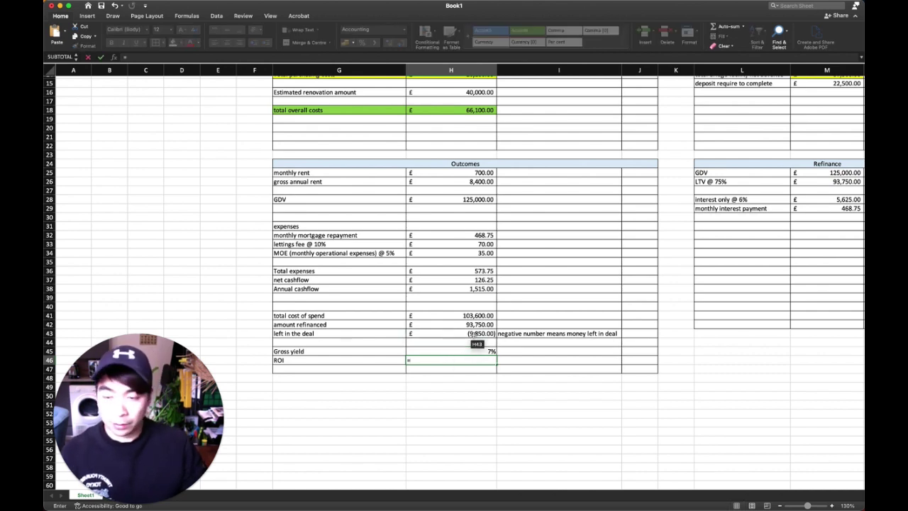
pyautogui.click(472, 287)
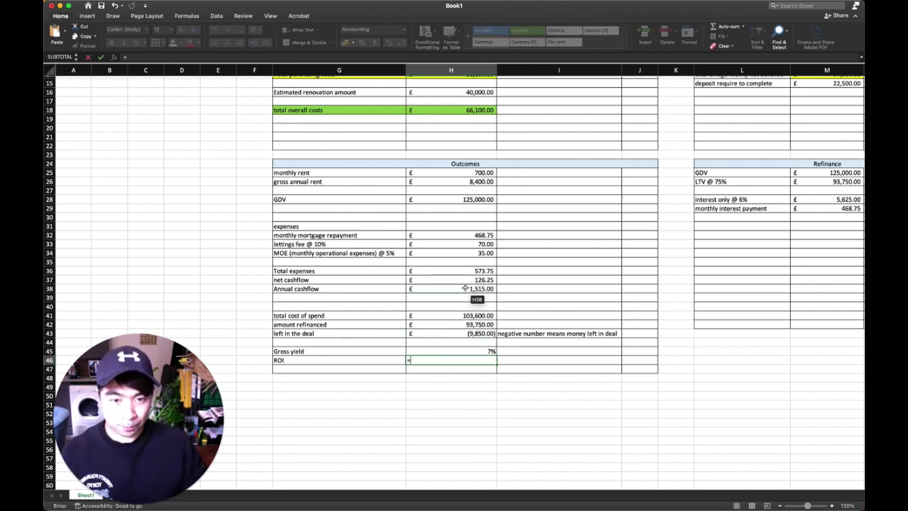
pyautogui.write('/')
pyautogui.click(464, 334)
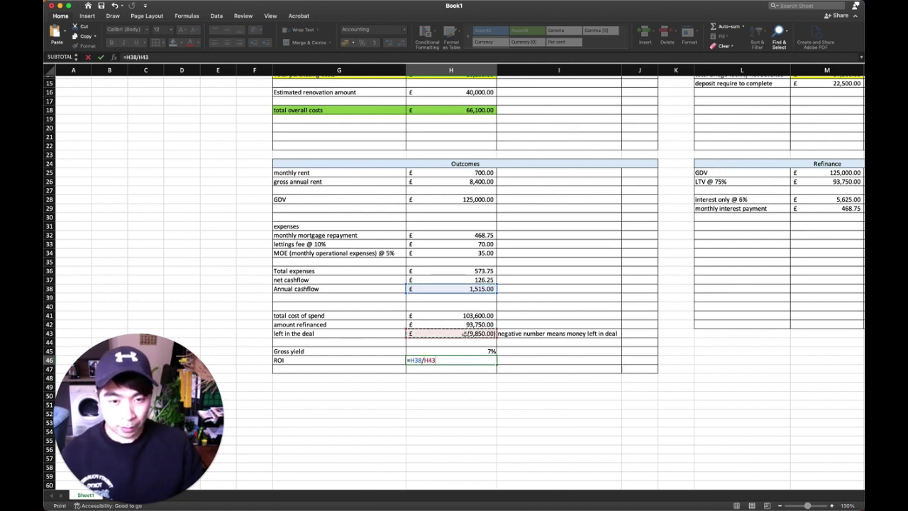
pyautogui.press('Return')
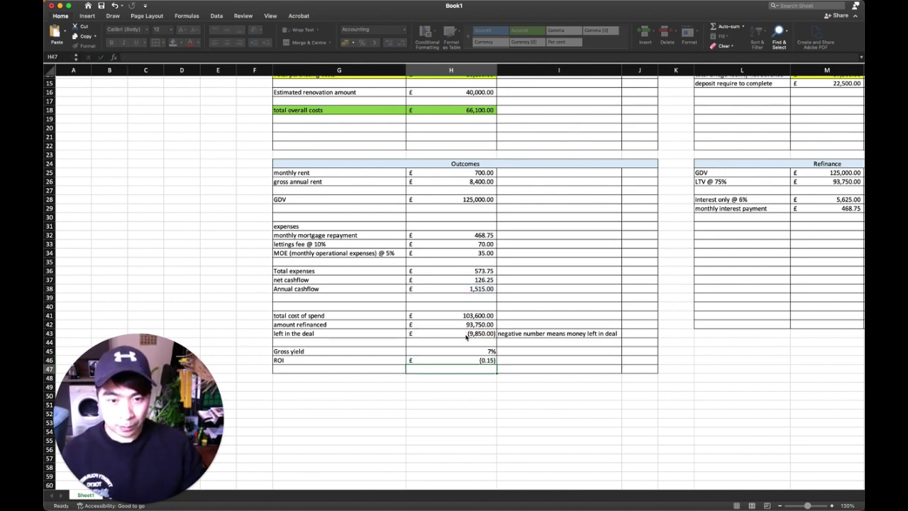
# Format the ROI in H46 as a percentage and flip its sign by extending the formula to =H38/H43*-1.
pyautogui.click(472, 360)
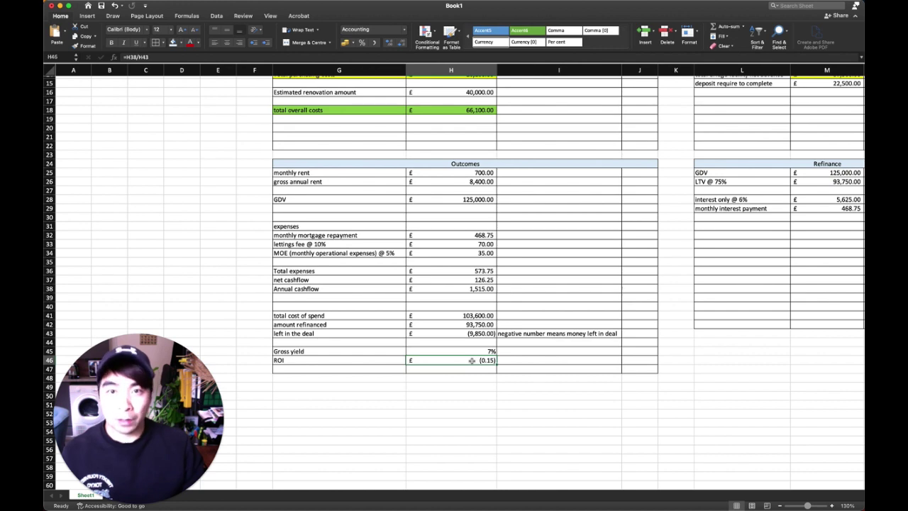
pyautogui.click(362, 43)
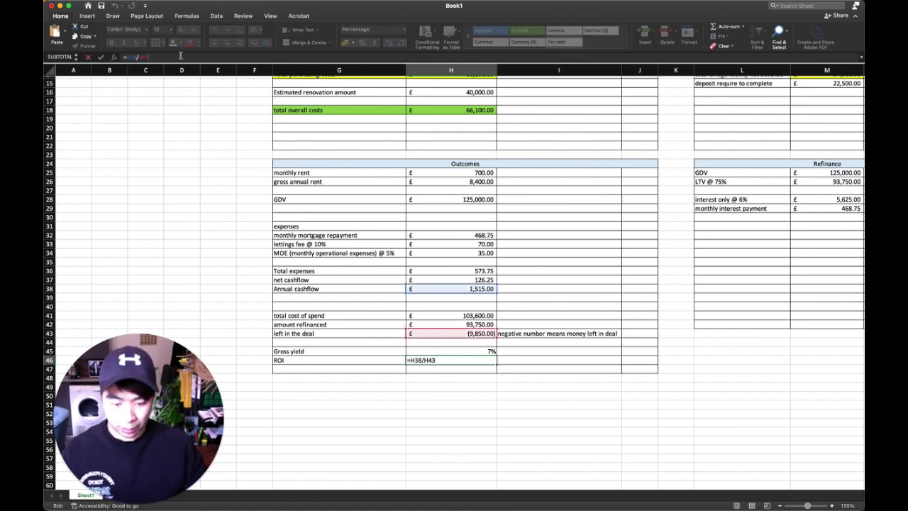
pyautogui.write('*')
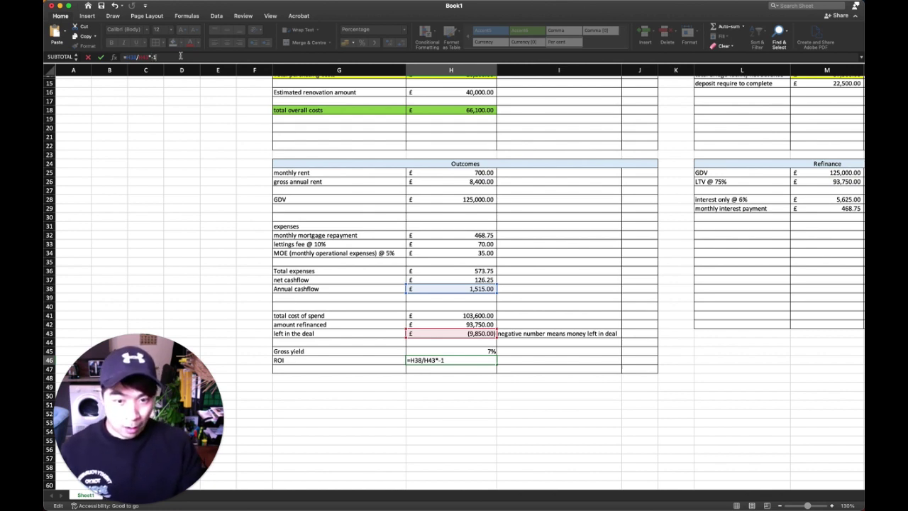
pyautogui.press('Return')
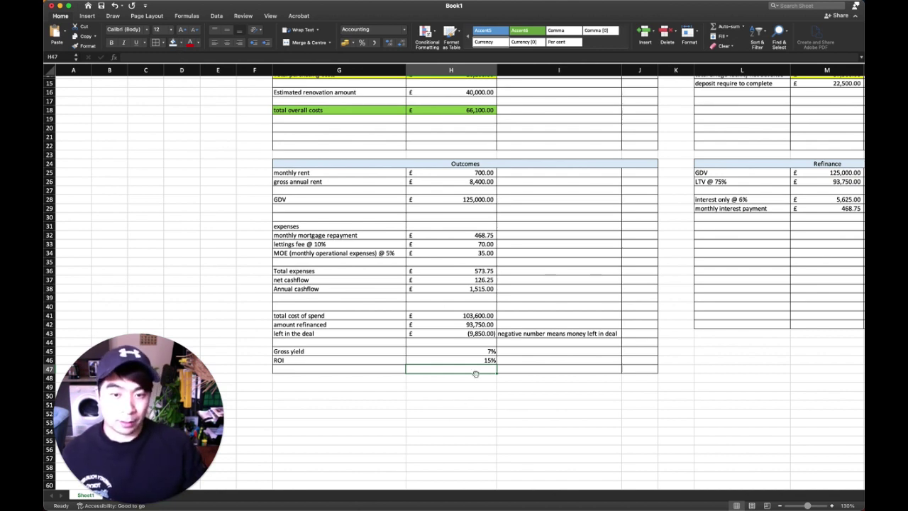
# Try a check in H47 that divides the annual cashflow by a 15% return with =H38/15%.
pyautogui.click(462, 332)
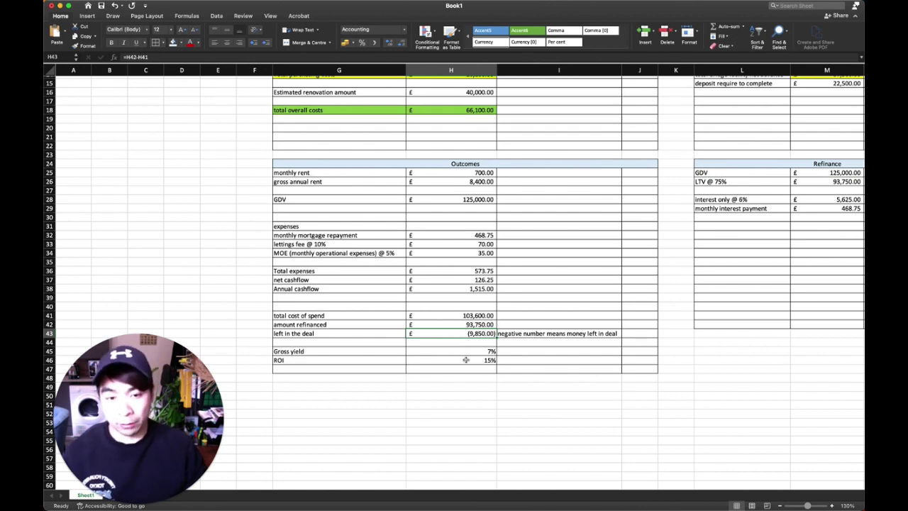
pyautogui.click(451, 370)
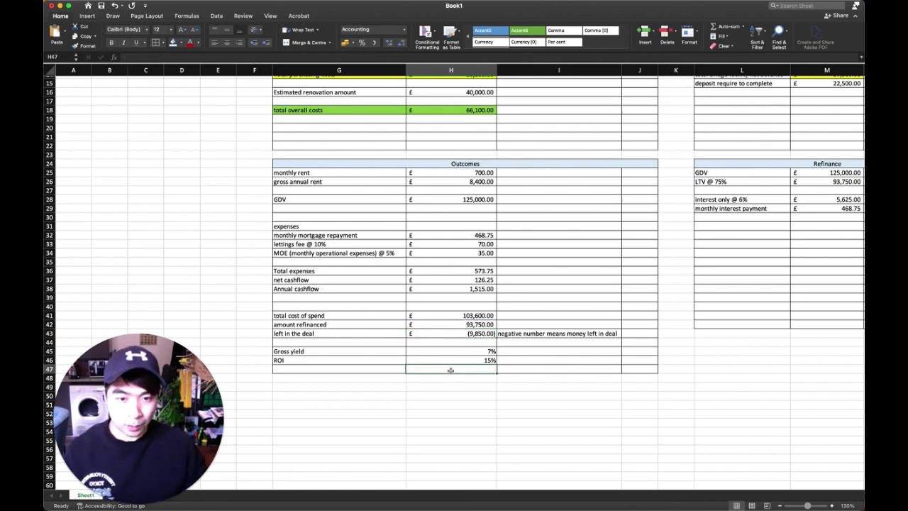
pyautogui.write('=')
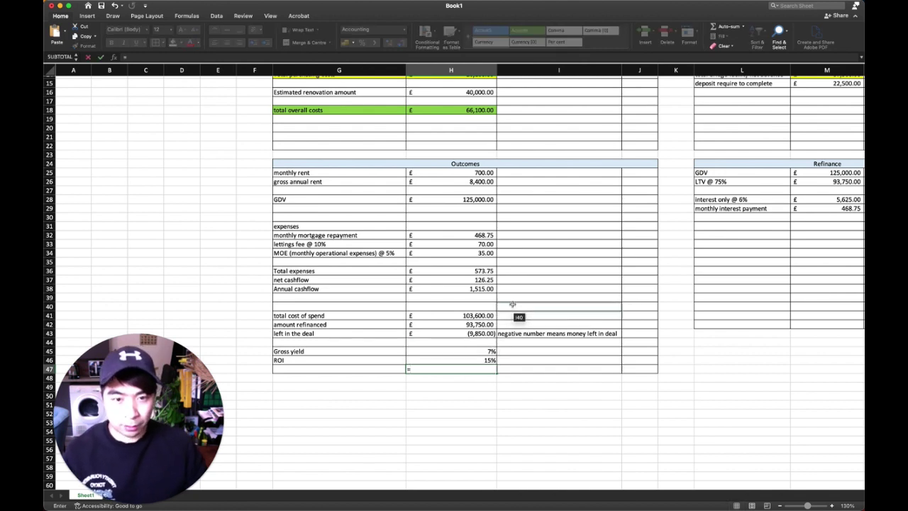
pyautogui.click(455, 290)
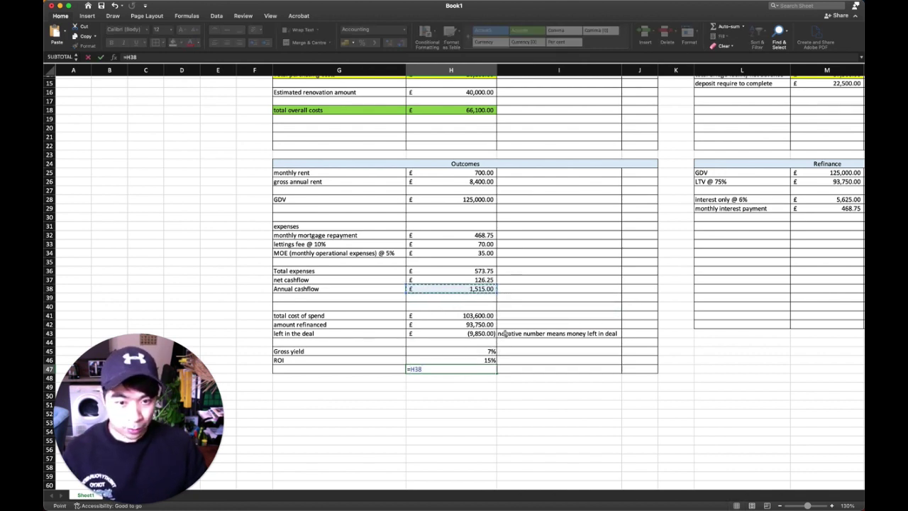
pyautogui.write('/1')
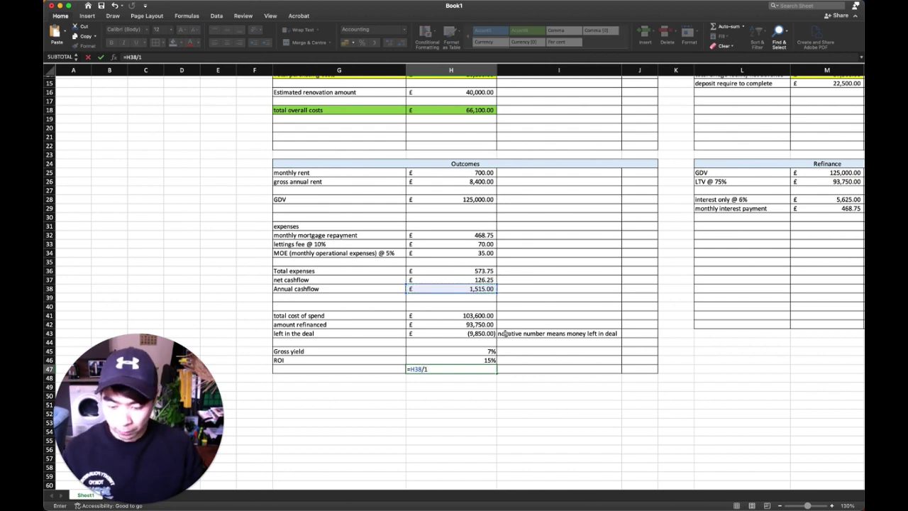
pyautogui.write('5%')
pyautogui.press('Return')
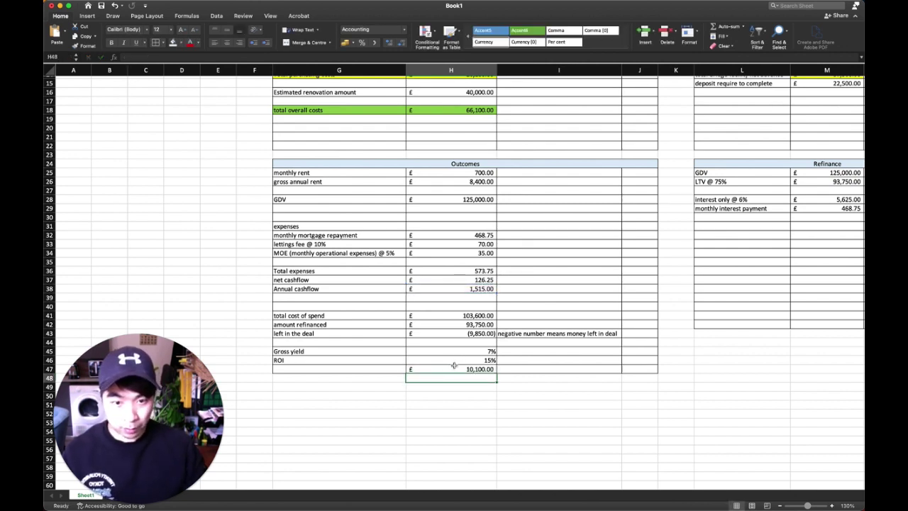
# Clear the trial formula from H47, leaving the cell below the ROI empty.
pyautogui.click(452, 369)
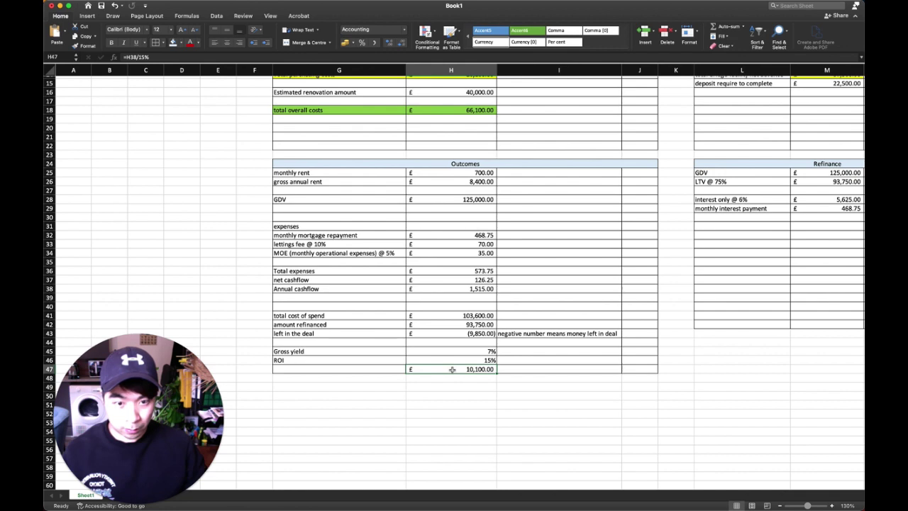
pyautogui.doubleClick(451, 369)
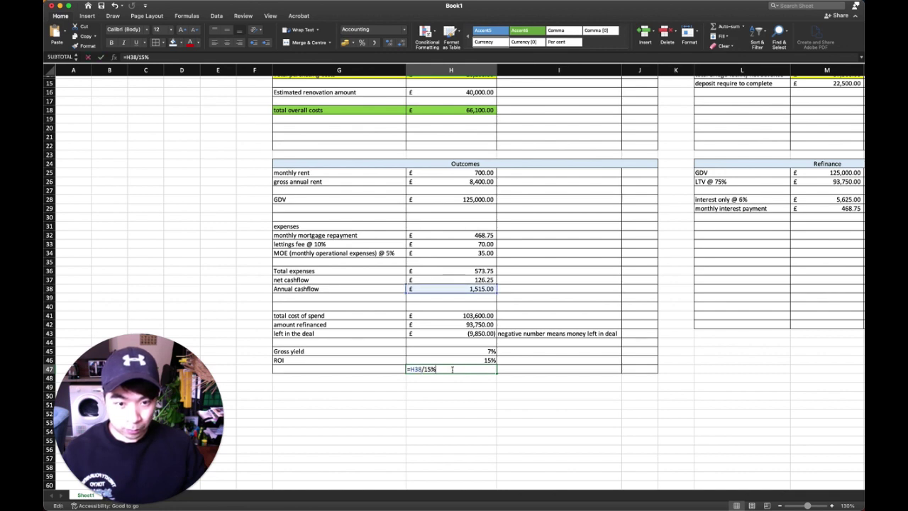
pyautogui.press('BackSpace')
pyautogui.press('BackSpace')
pyautogui.press('BackSpace')
pyautogui.press('BackSpace')
pyautogui.press('BackSpace')
pyautogui.press('BackSpace')
pyautogui.press('BackSpace')
pyautogui.press('BackSpace')
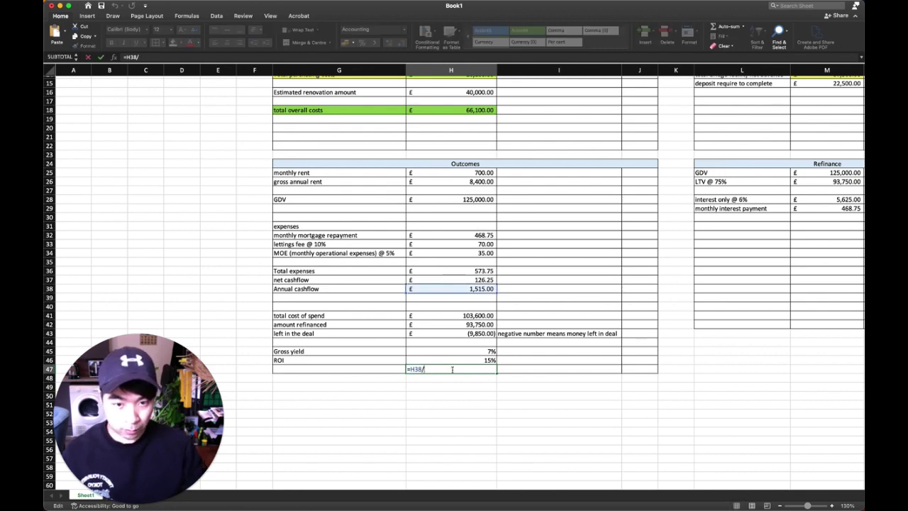
pyautogui.click(539, 367)
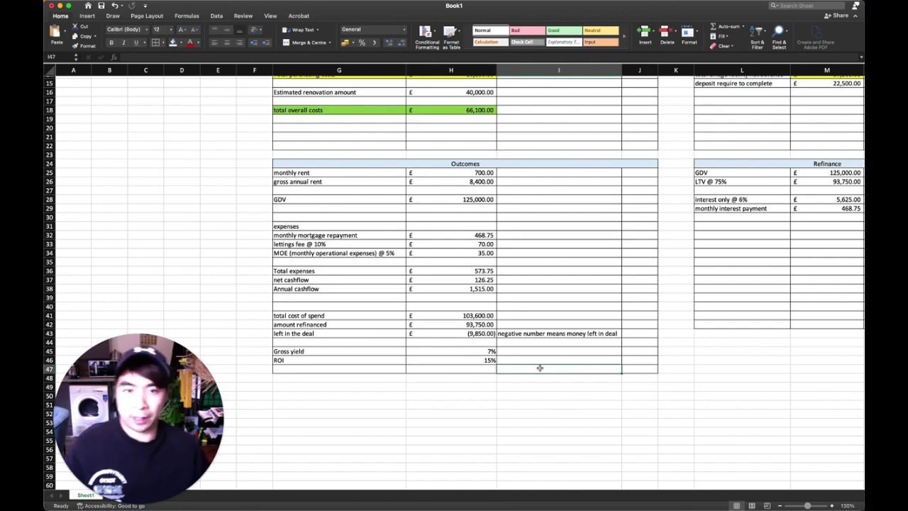
# Try recalculating the total cost of spend in D41 as total overall costs plus the bridge facility net advance with =D18+I14.
pyautogui.scroll(3, 560, 380)
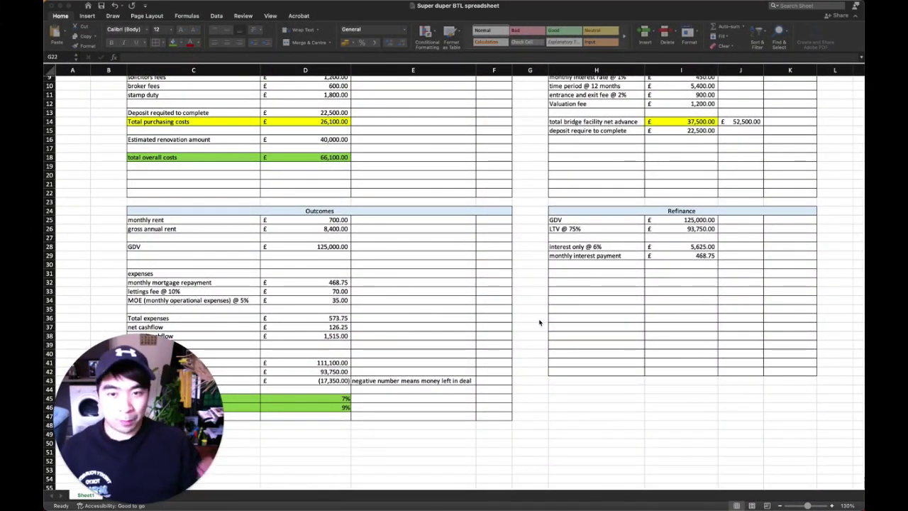
pyautogui.scroll(3, 539, 323)
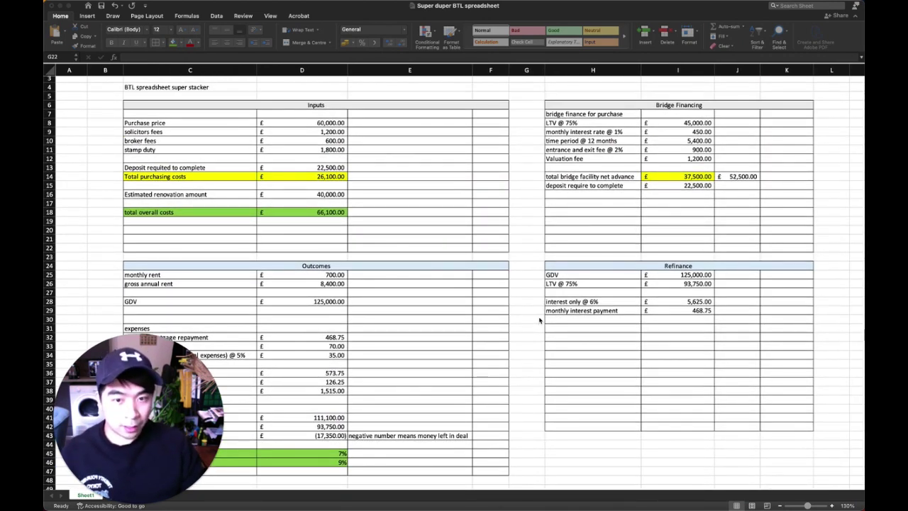
pyautogui.scroll(-2, 471, 305)
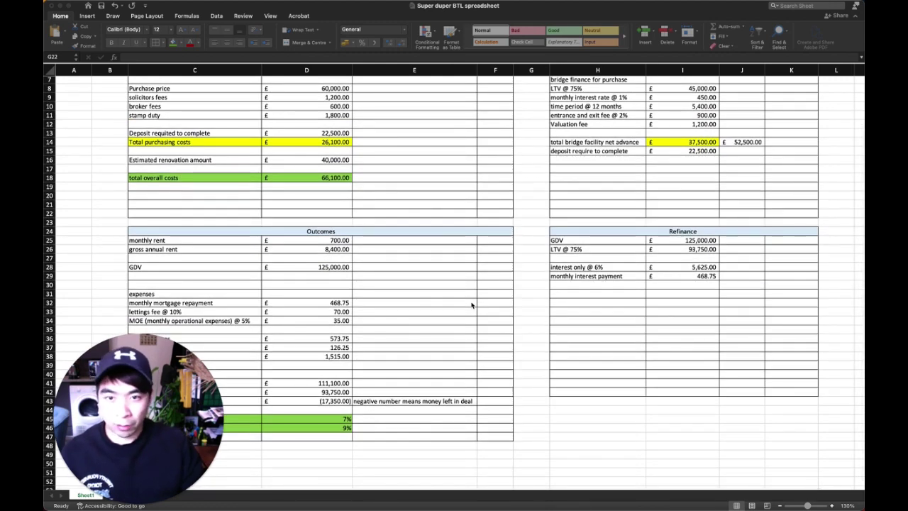
pyautogui.scroll(-5, 471, 305)
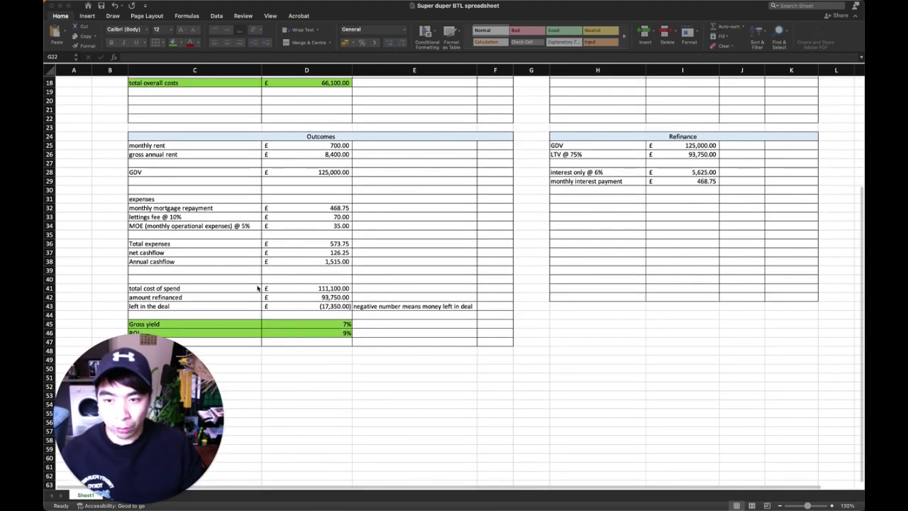
pyautogui.click(237, 287)
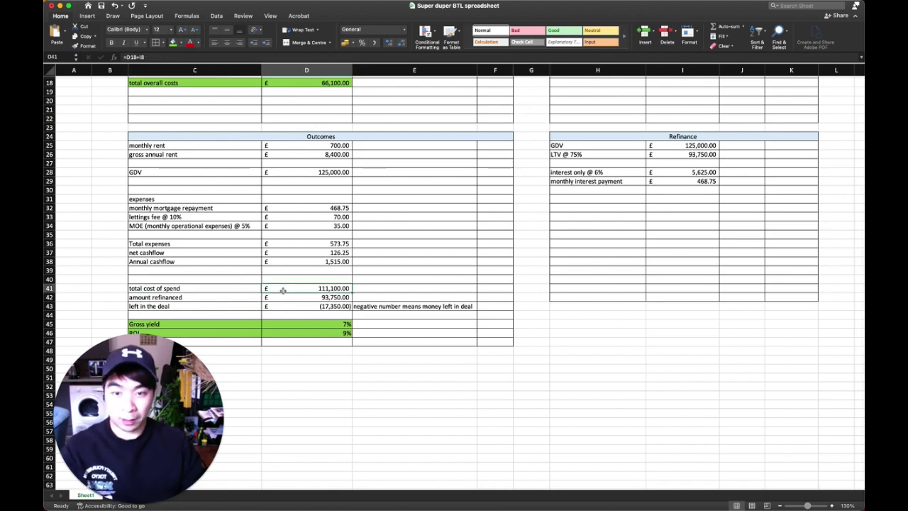
pyautogui.click(282, 290)
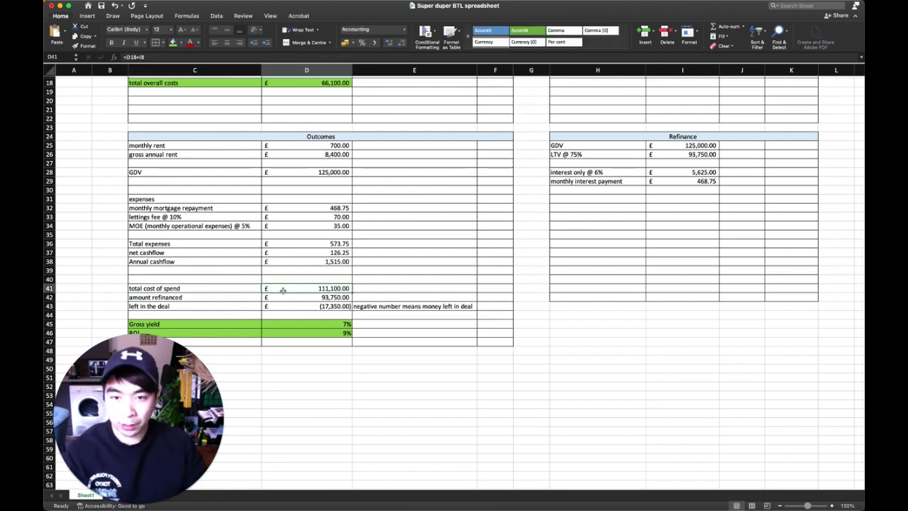
pyautogui.write('=')
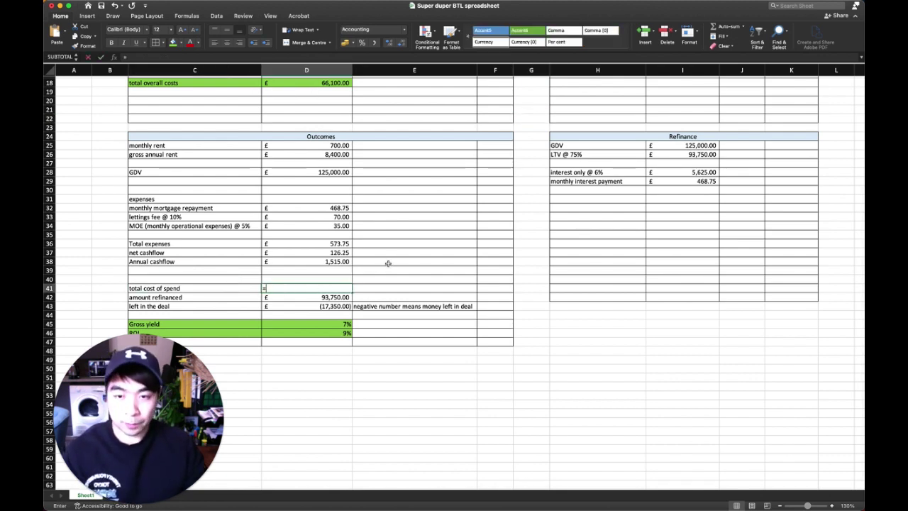
pyautogui.scroll(3, 388, 263)
pyautogui.click(306, 149)
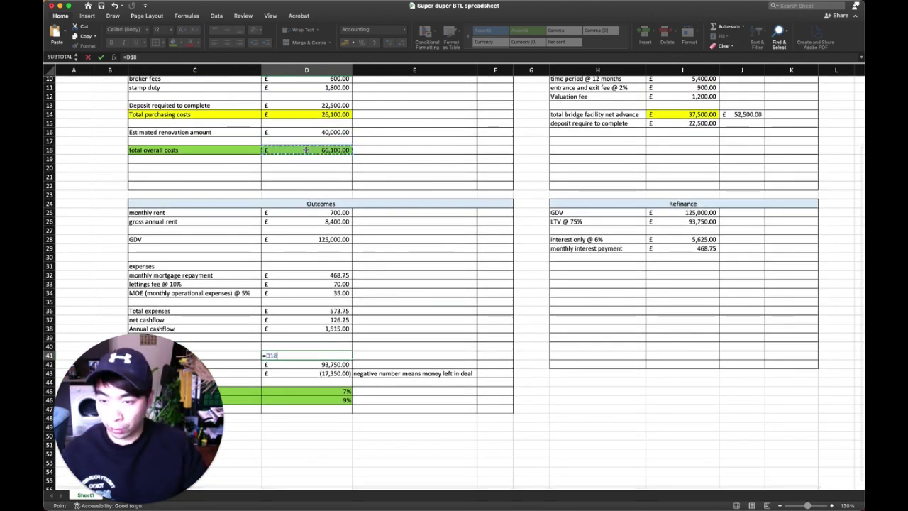
pyautogui.write('+')
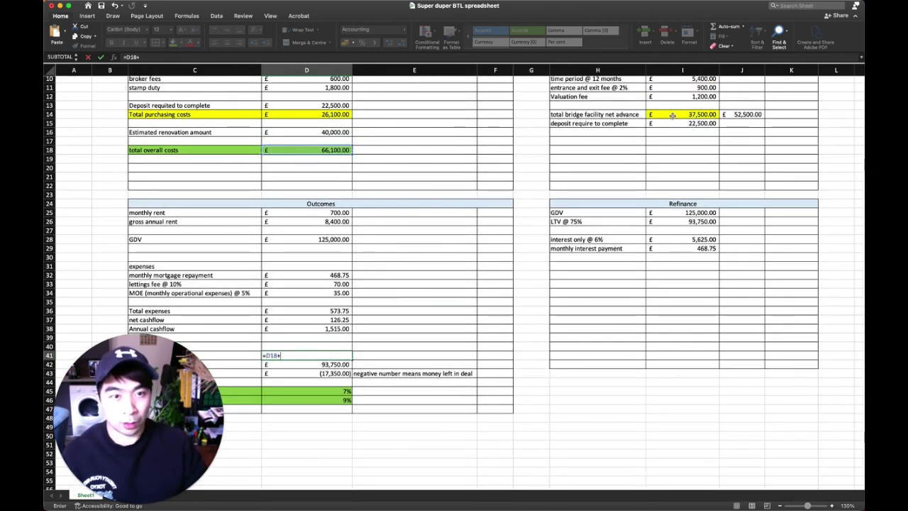
pyautogui.click(672, 115)
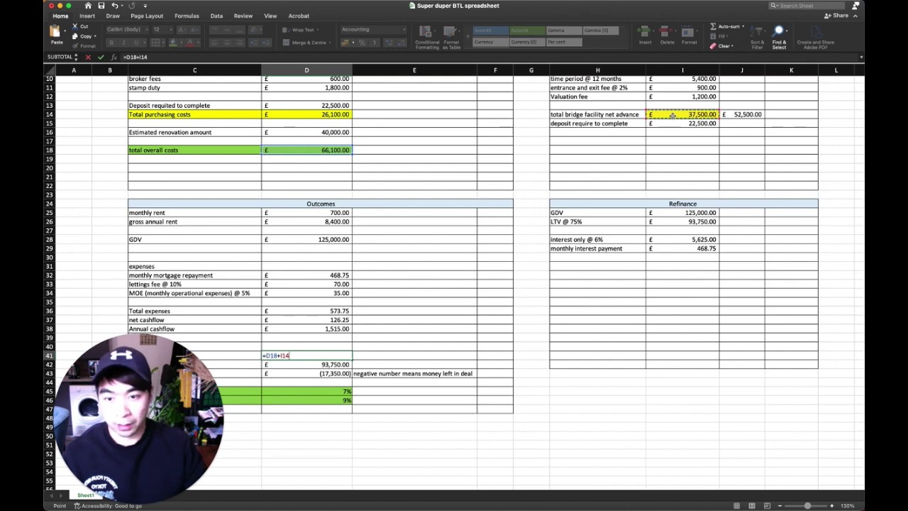
pyautogui.press('Return')
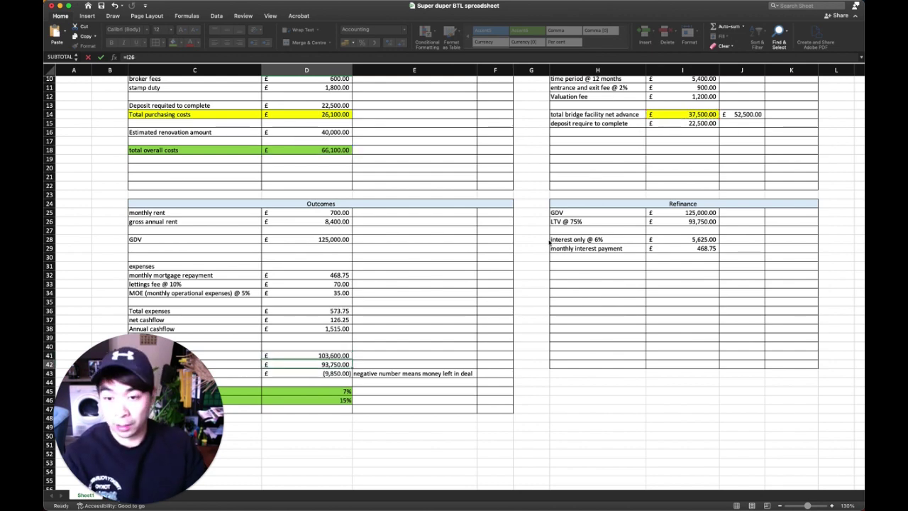
# Inspect the formulas behind the 75% LTV loan amount in I8 and the total bridge facility net advance in I14.
pyautogui.scroll(-4, 314, 296)
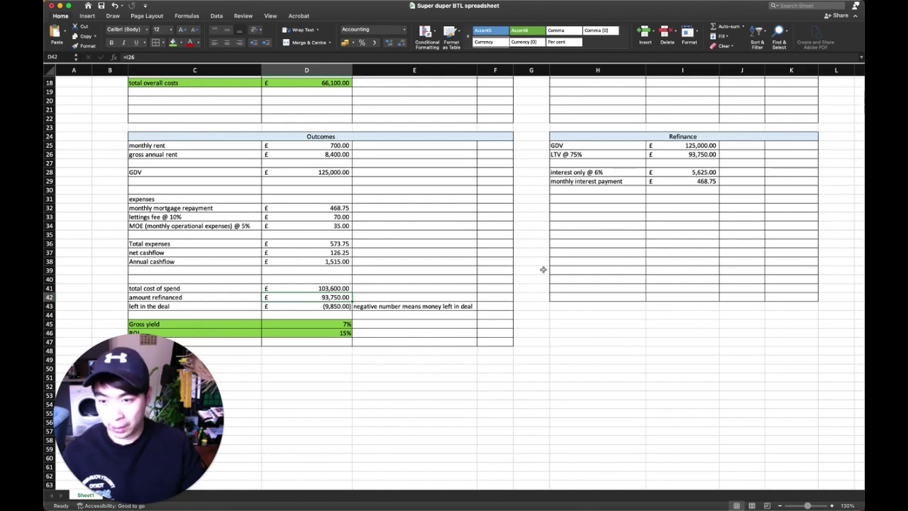
pyautogui.scroll(5, 542, 269)
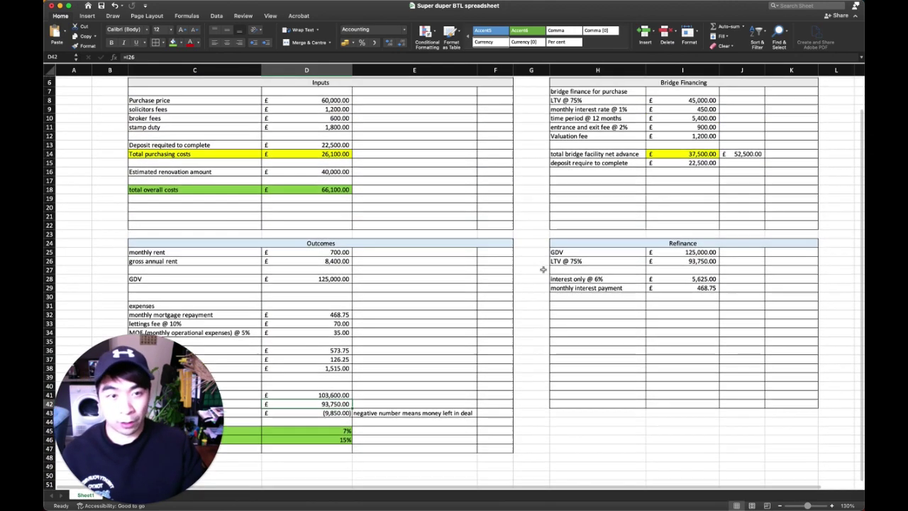
pyautogui.scroll(2, 542, 269)
pyautogui.click(684, 143)
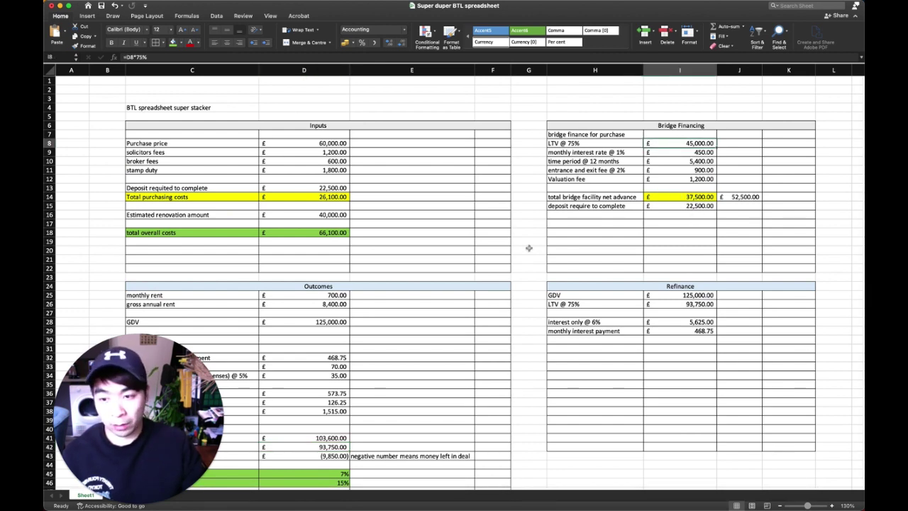
pyautogui.click(671, 197)
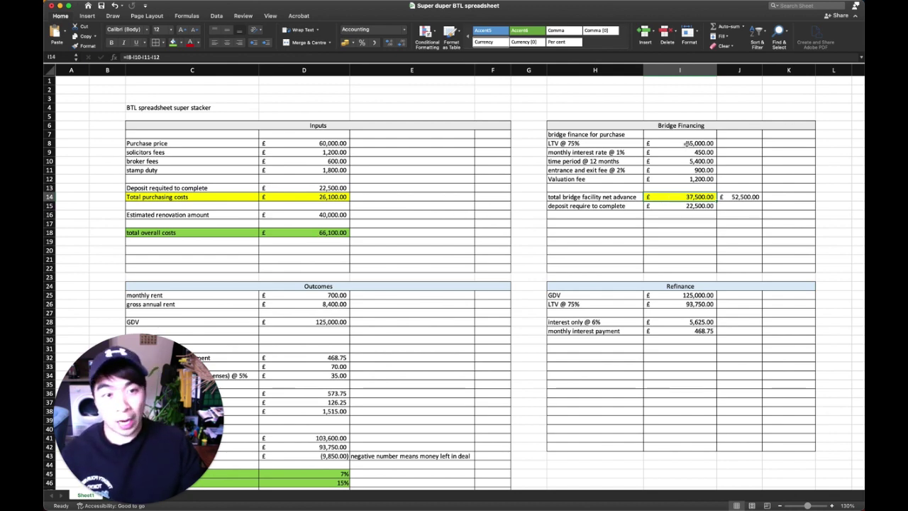
# Change the total cost of spend formula in D41 to add the full 75% LTV bridge loan with =D18+I8.
pyautogui.scroll(-5, 434, 290)
pyautogui.scroll(-3, 433, 290)
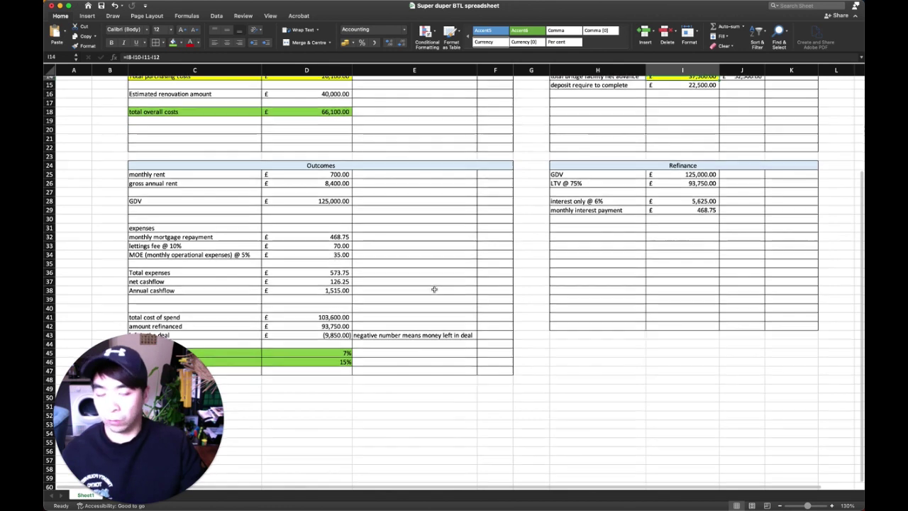
pyautogui.click(333, 249)
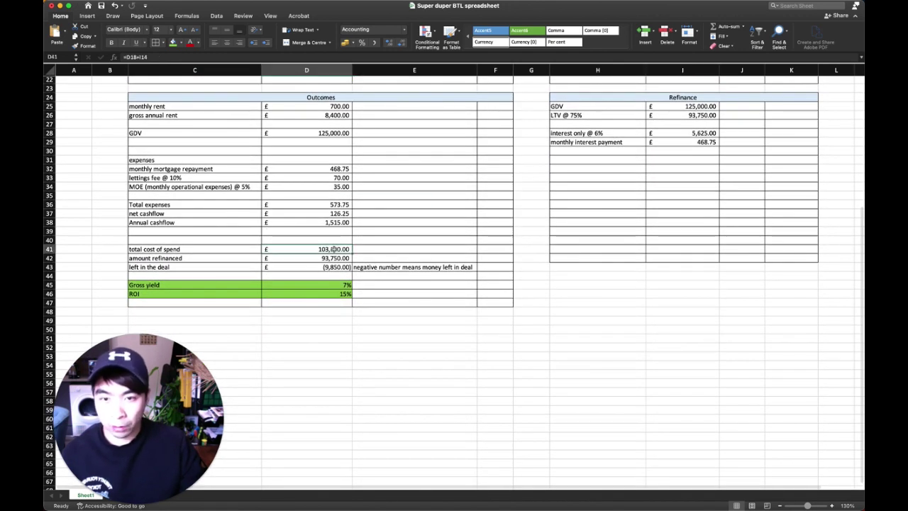
pyautogui.click(158, 59)
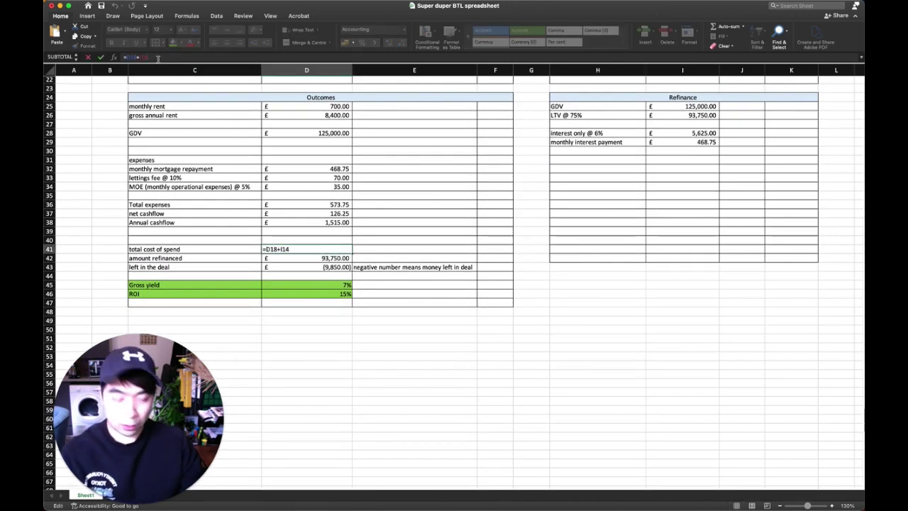
pyautogui.press('BackSpace')
pyautogui.press('BackSpace')
pyautogui.press('BackSpace')
pyautogui.scroll(6, 532, 238)
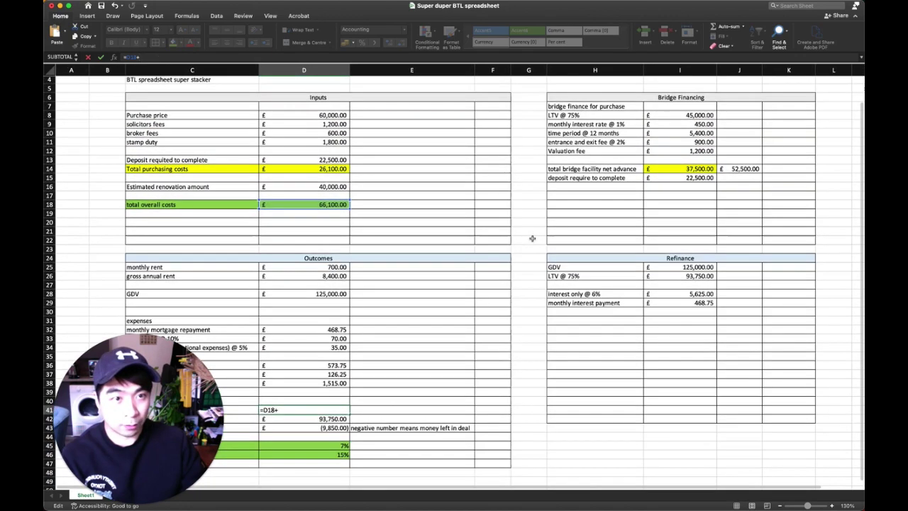
pyautogui.click(670, 115)
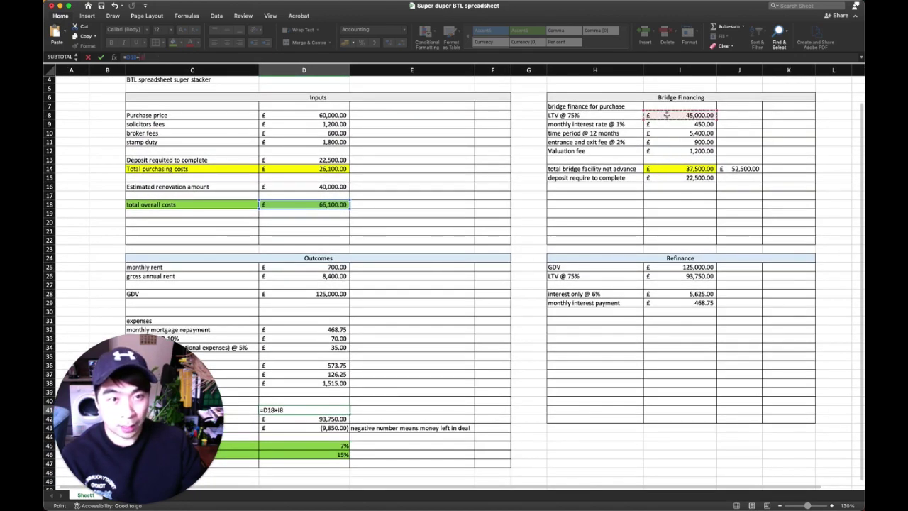
pyautogui.press('Return')
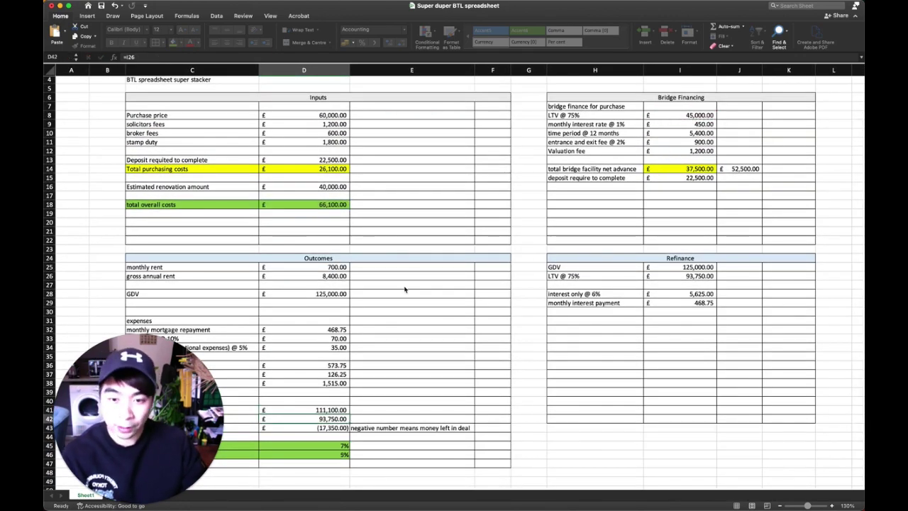
pyautogui.scroll(-5, 405, 287)
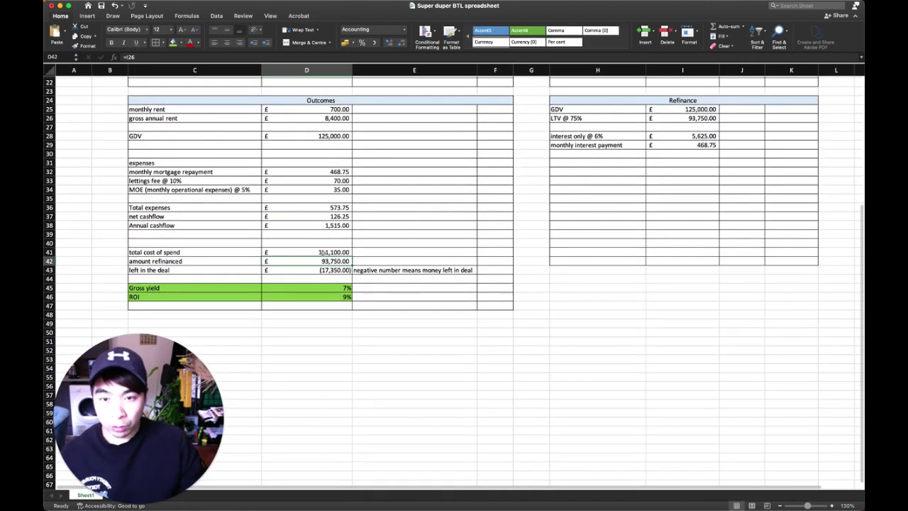
pyautogui.press('Up')
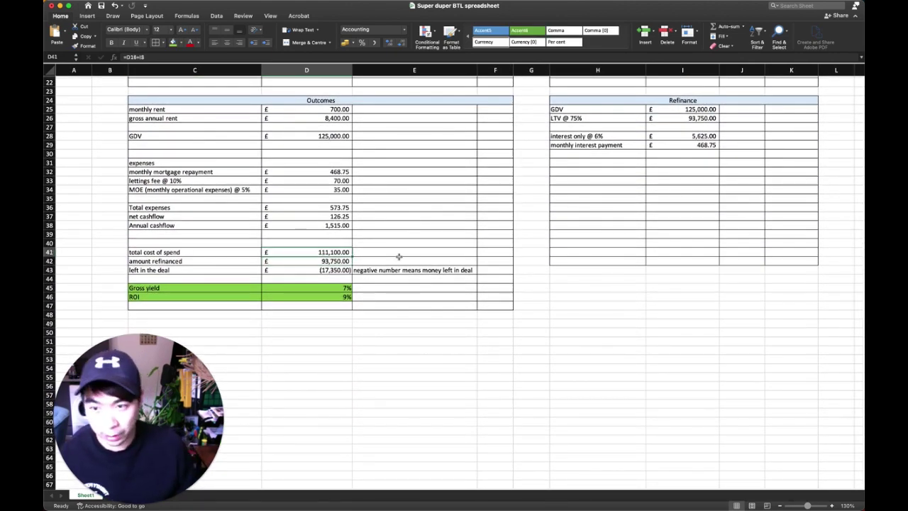